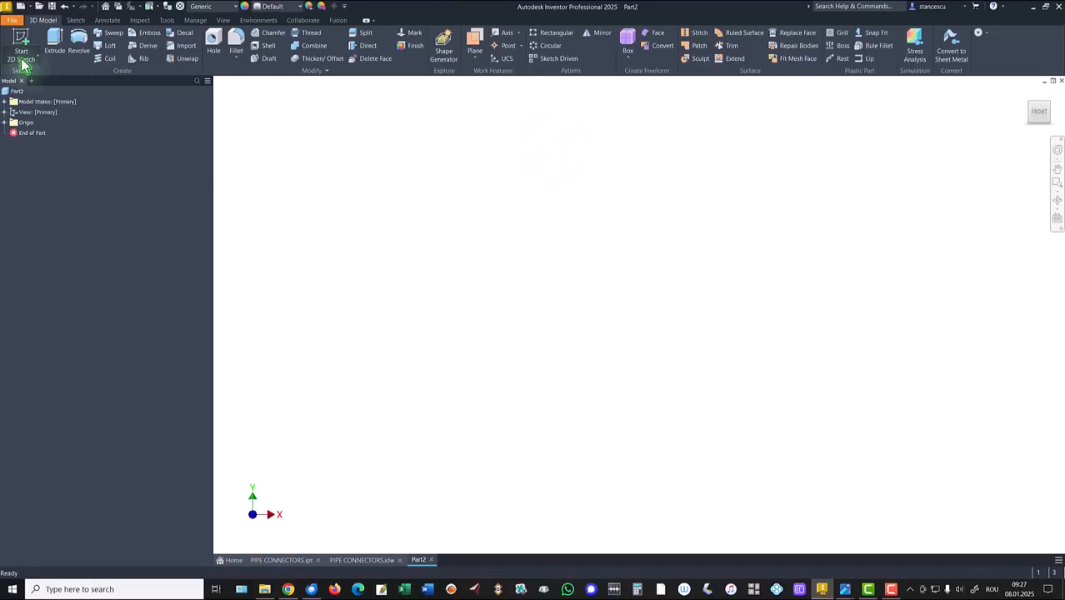
Step: Start a 2D sketch on the XZ origin plane with X pointing right
{"action": "left_click", "coordinate": [23, 44]}
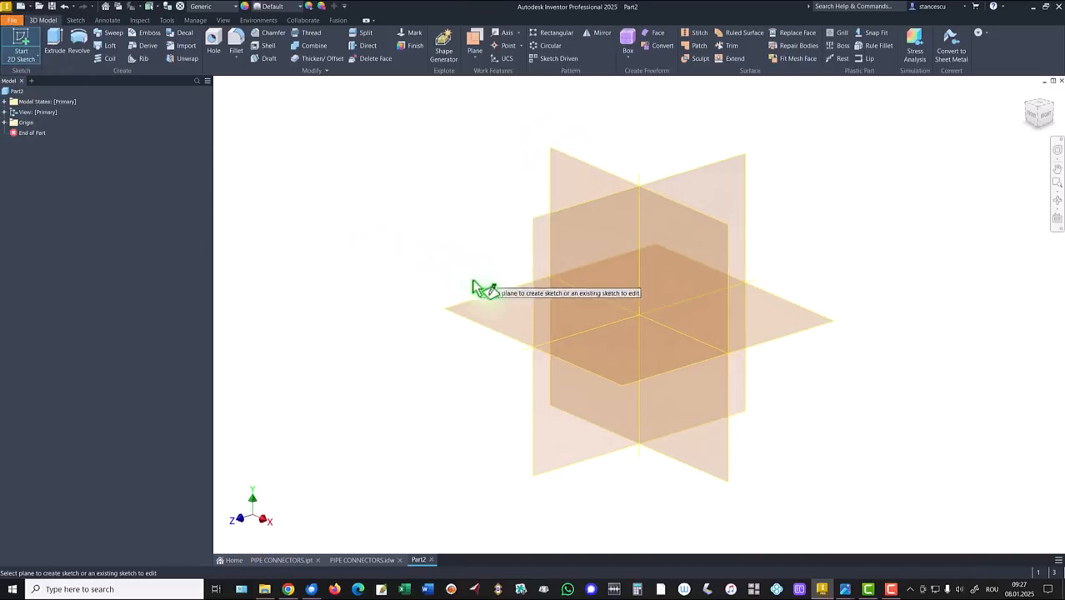
{"action": "left_click", "coordinate": [493, 299]}
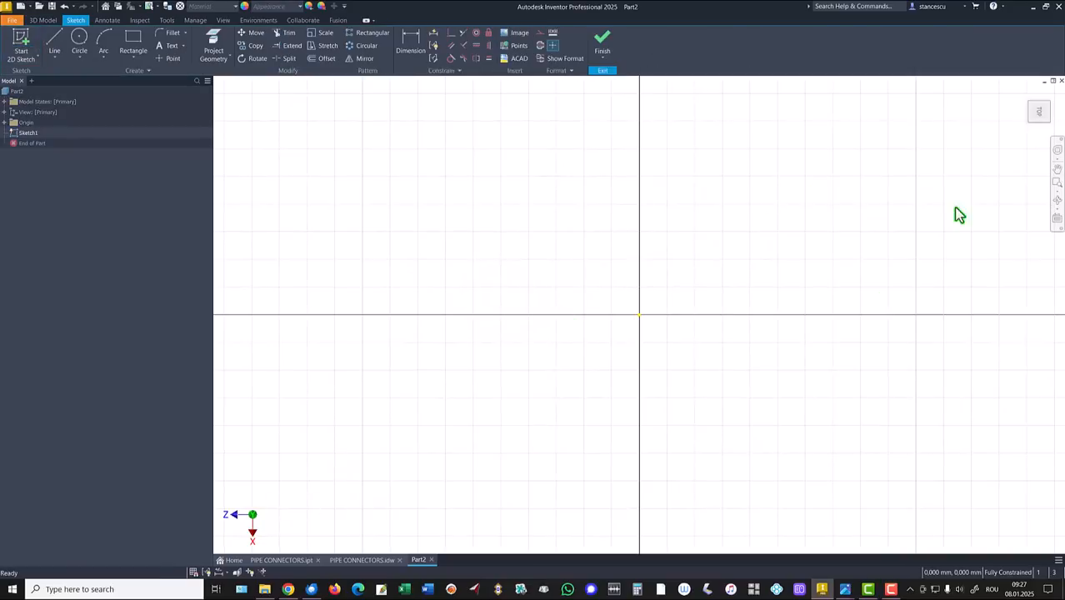
{"action": "left_click", "coordinate": [1055, 95]}
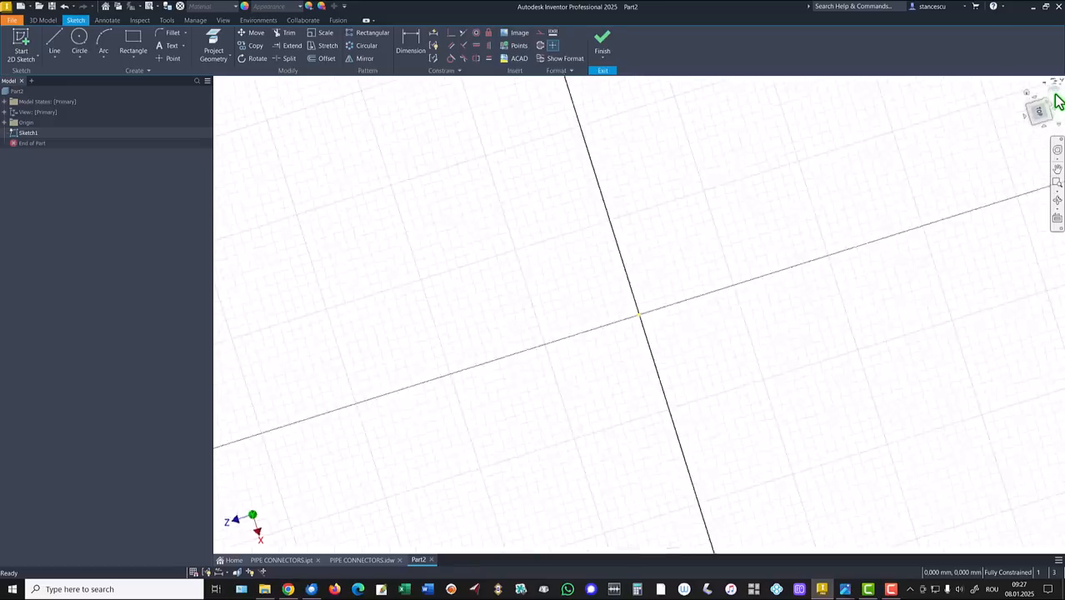
Step: Draw a 52 × 40 mm centre-point rectangle at the origin and finish the sketch
{"action": "left_click", "coordinate": [133, 65]}
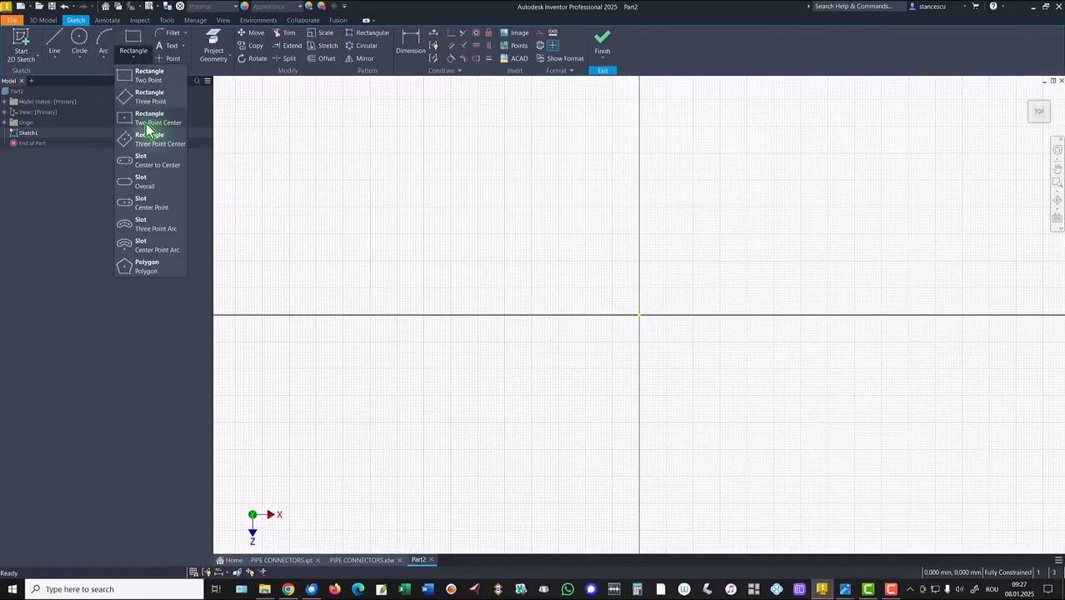
{"action": "left_click", "coordinate": [145, 122]}
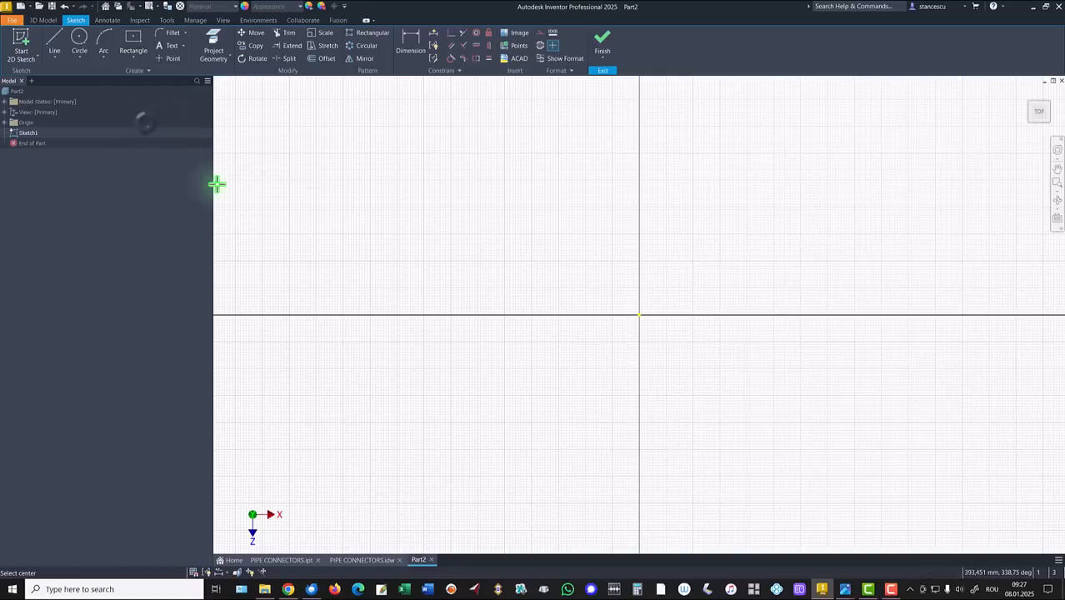
{"action": "left_click", "coordinate": [639, 315]}
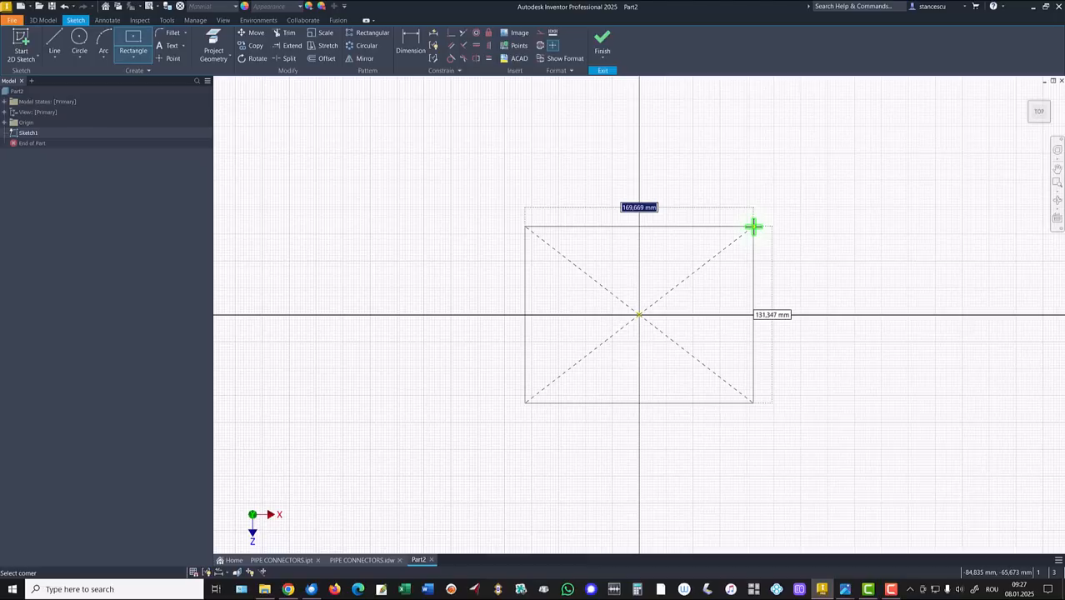
{"action": "type", "text": "52"}
{"action": "key", "text": "Tab"}
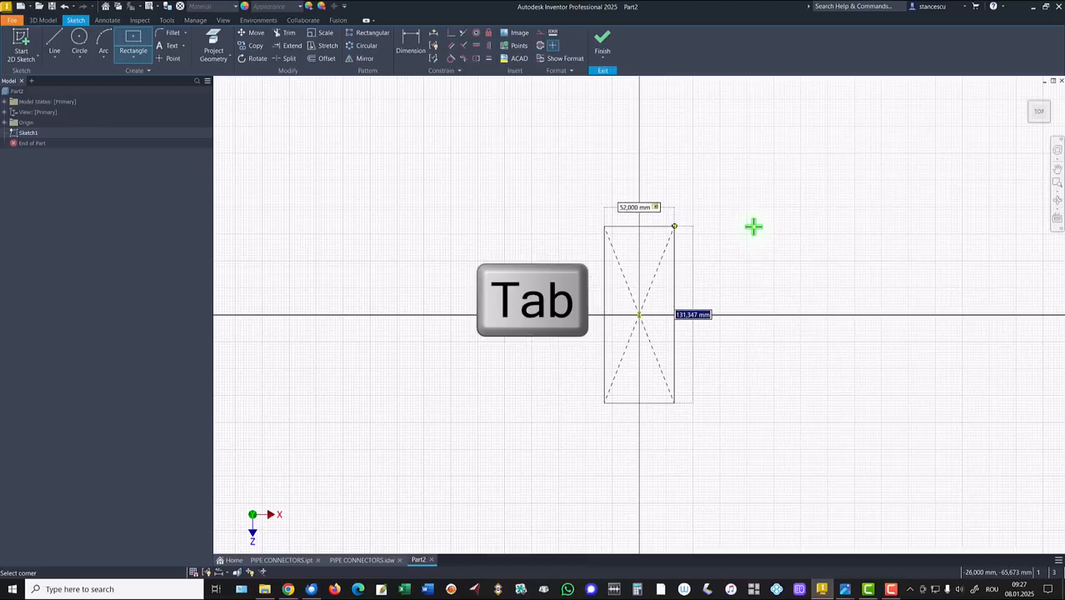
{"action": "key", "text": "Return"}
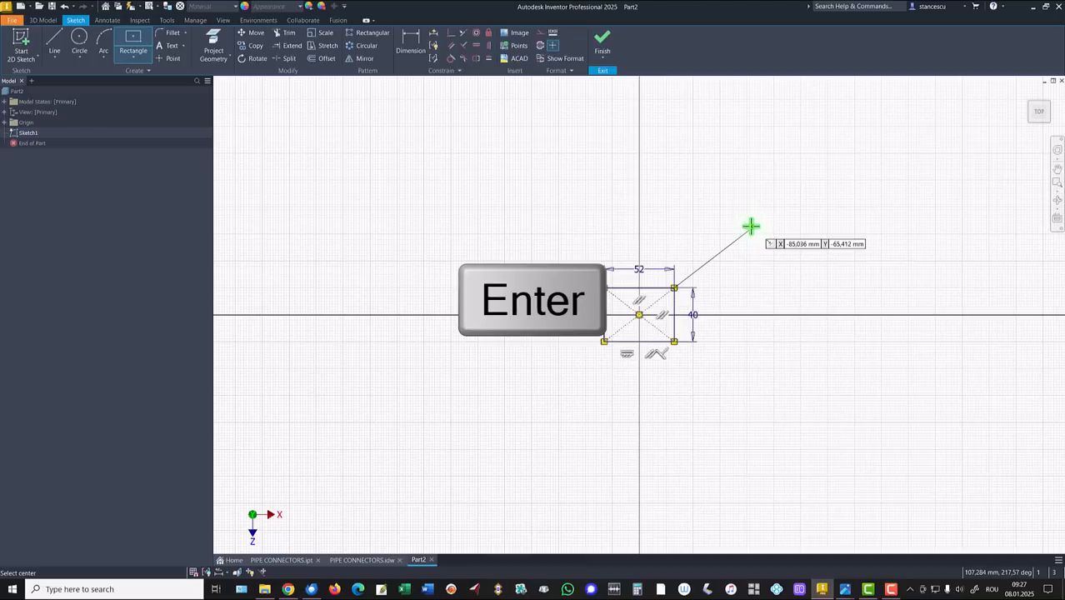
{"action": "left_click", "coordinate": [602, 42]}
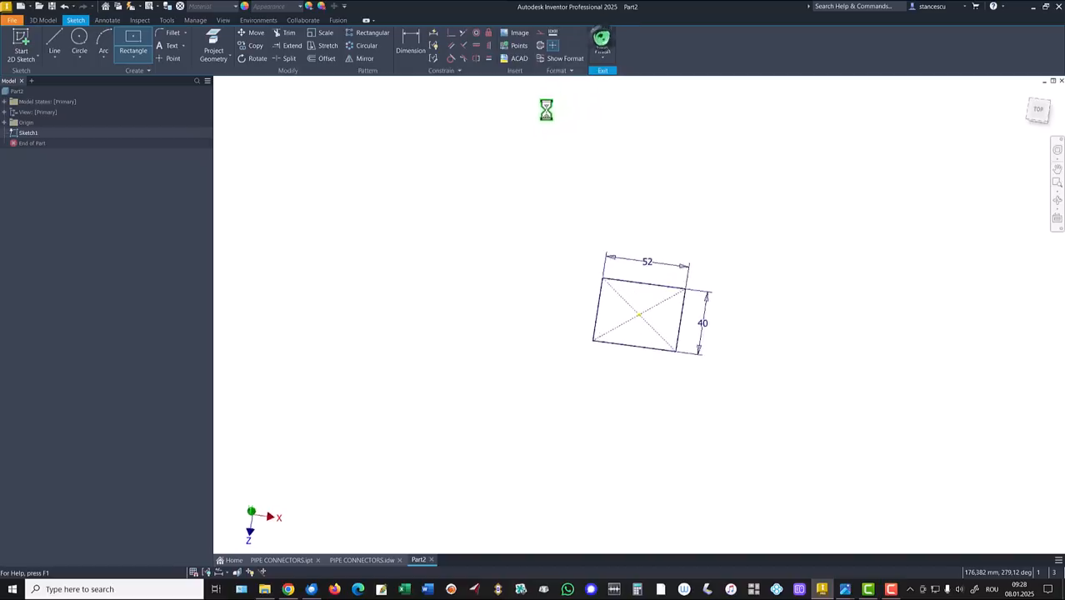
{"action": "key", "text": "F6"}
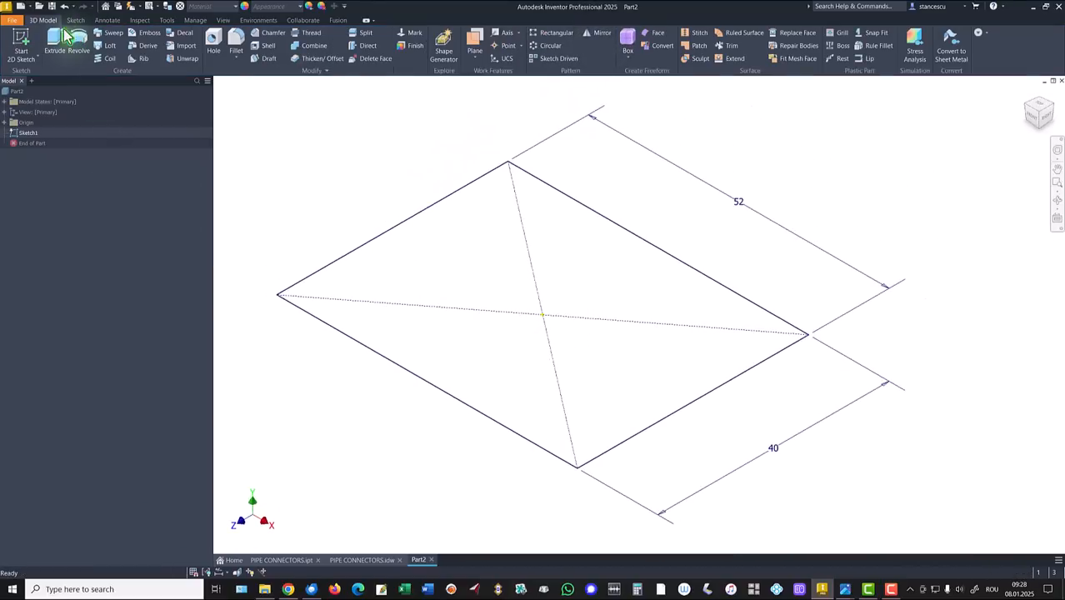
Step: Extrude the rectangle 5 mm into a plate, then check the PIPE CONNECTORS drawing and return
{"action": "left_click", "coordinate": [62, 36]}
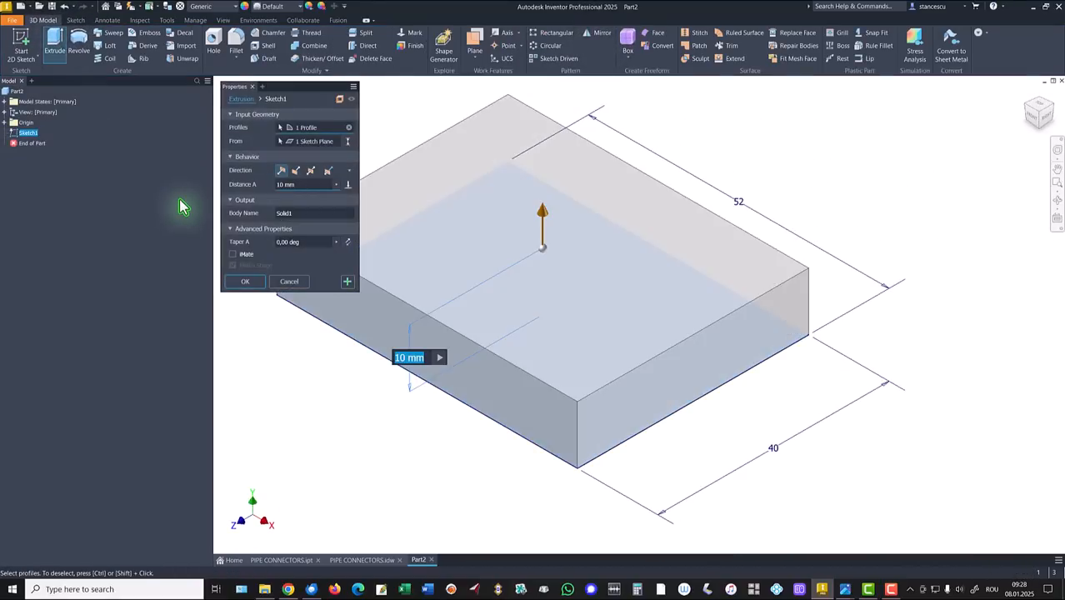
{"action": "left_click", "coordinate": [244, 281]}
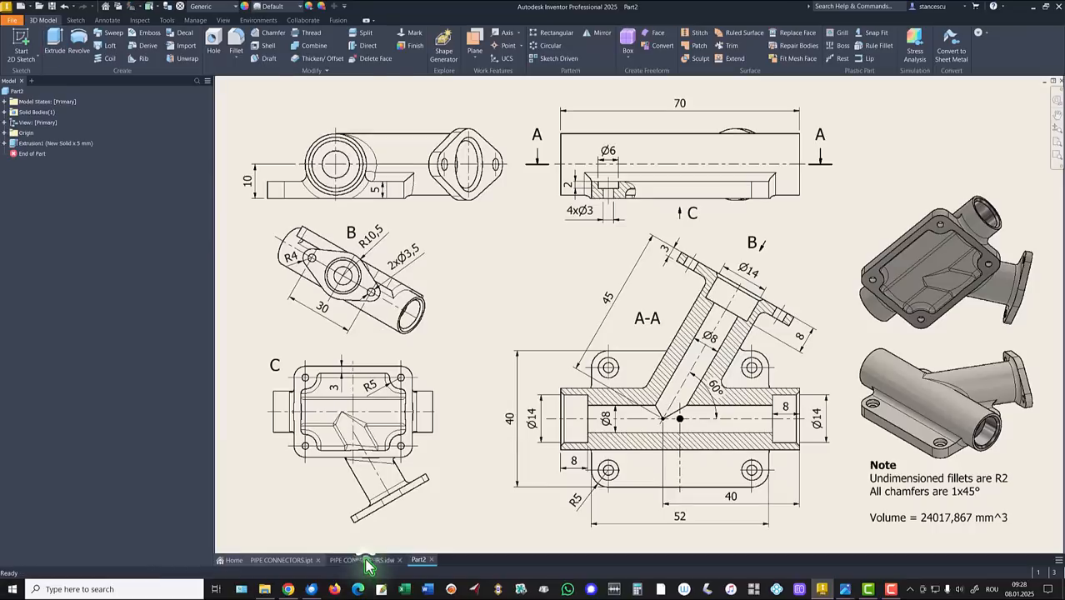
{"action": "left_click", "coordinate": [367, 564]}
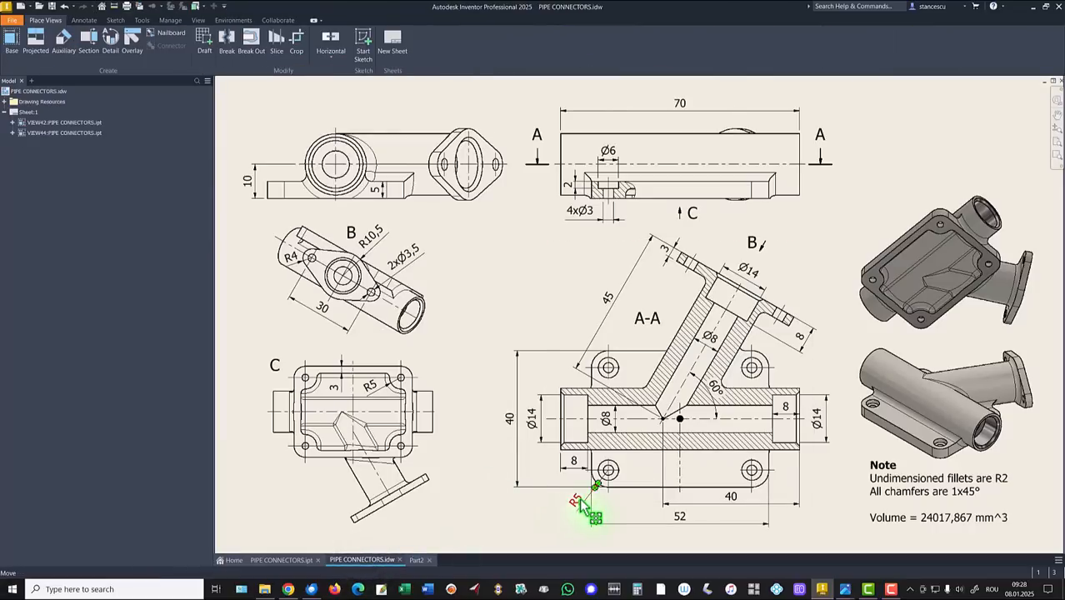
{"action": "left_click", "coordinate": [416, 560]}
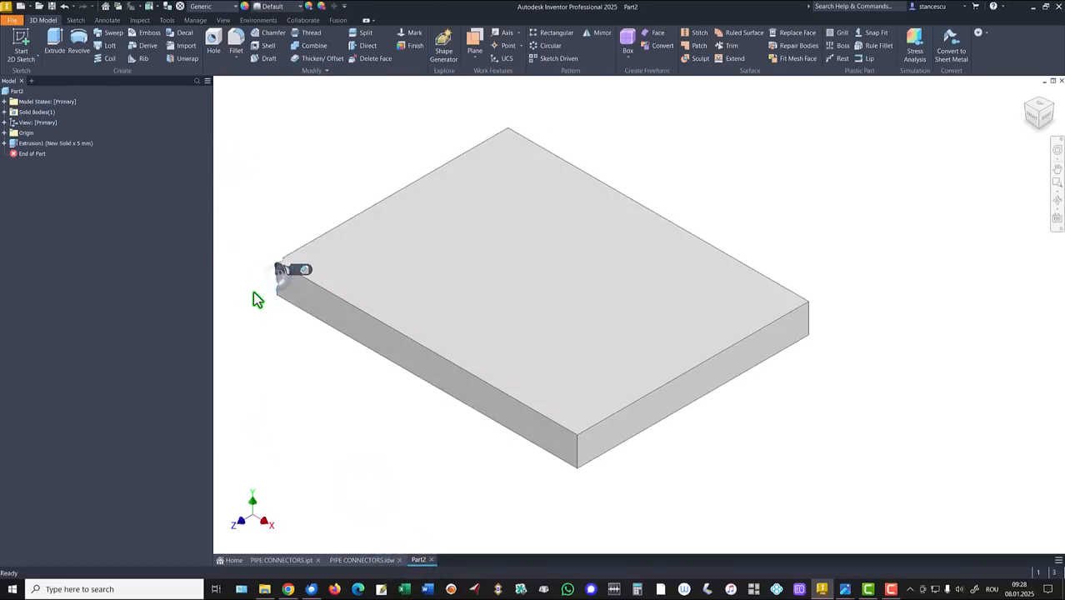
Step: Fillet the left, front, right and back vertical corner edges with a 5 mm radius
{"action": "left_click", "coordinate": [282, 274]}
{"action": "key", "text": "f"}
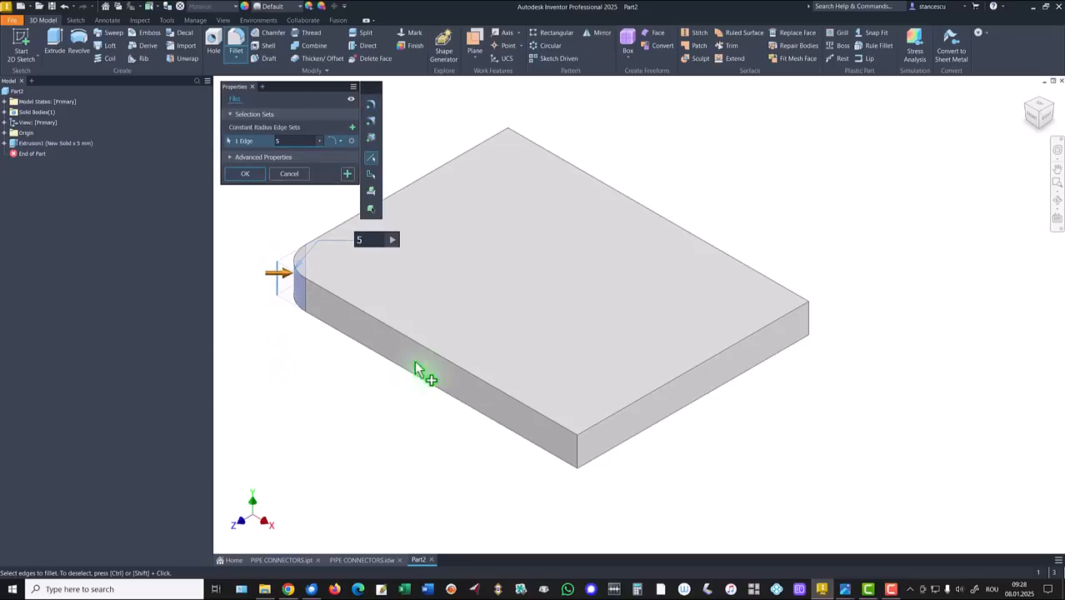
{"action": "left_click", "coordinate": [578, 454]}
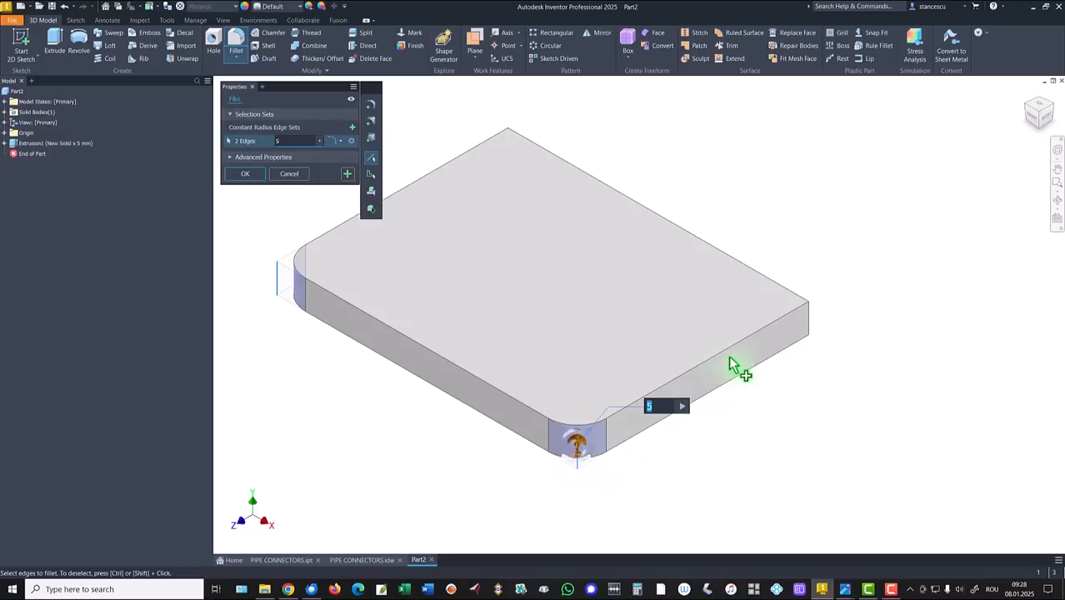
{"action": "left_click", "coordinate": [808, 319]}
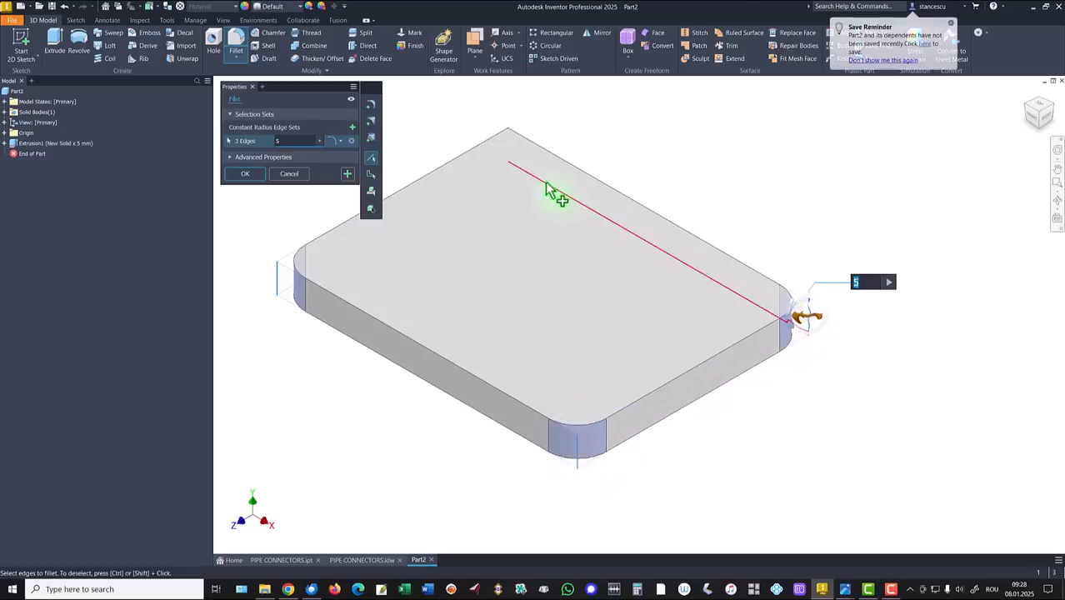
{"action": "left_click", "coordinate": [493, 153]}
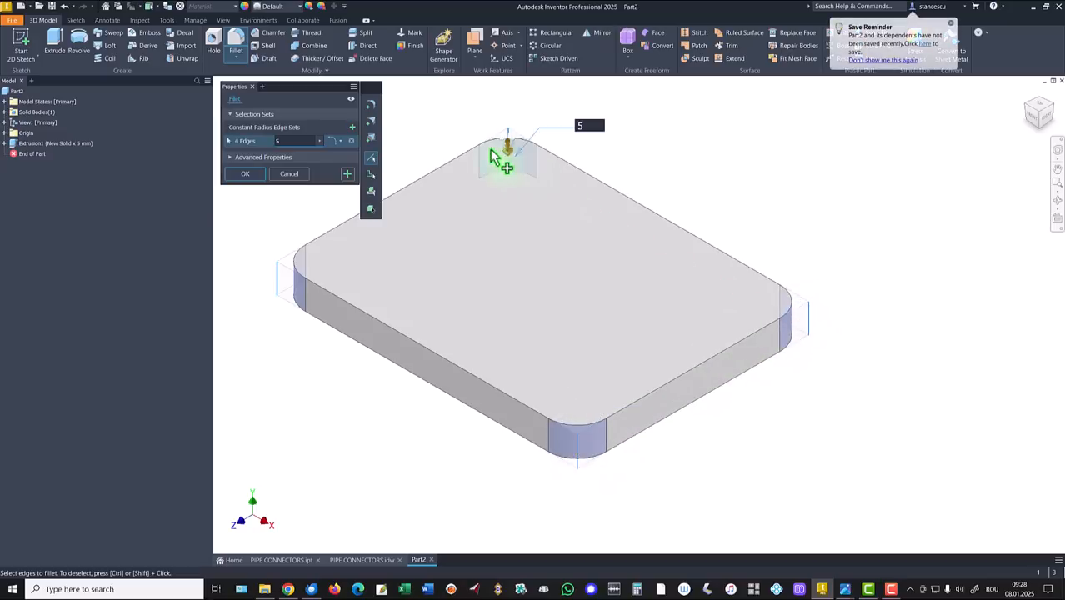
{"action": "left_click", "coordinate": [244, 175]}
{"action": "key", "text": "F6"}
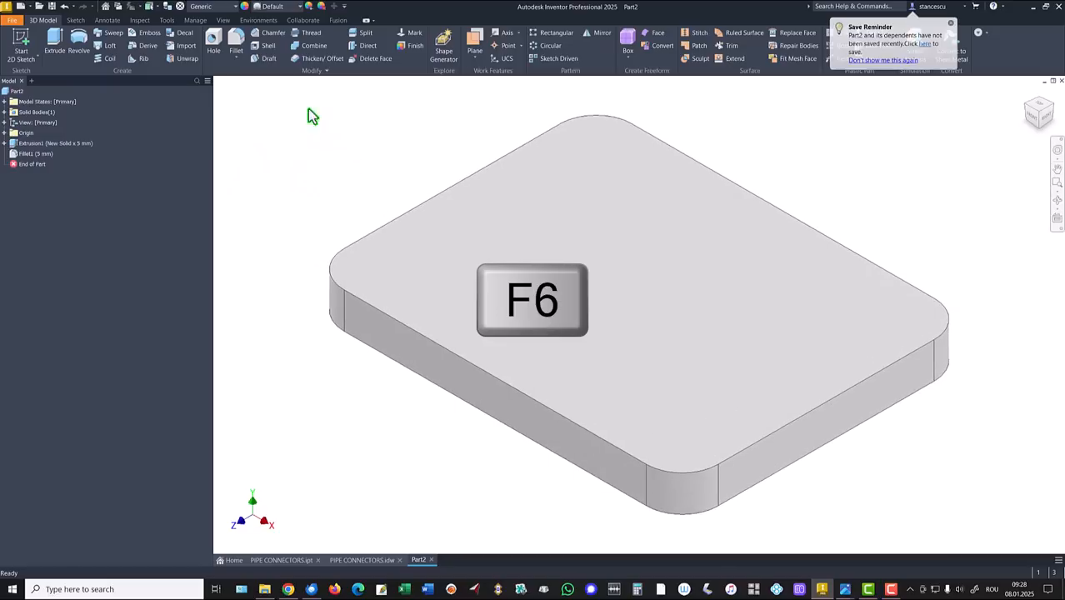
{"action": "left_click", "coordinate": [284, 560]}
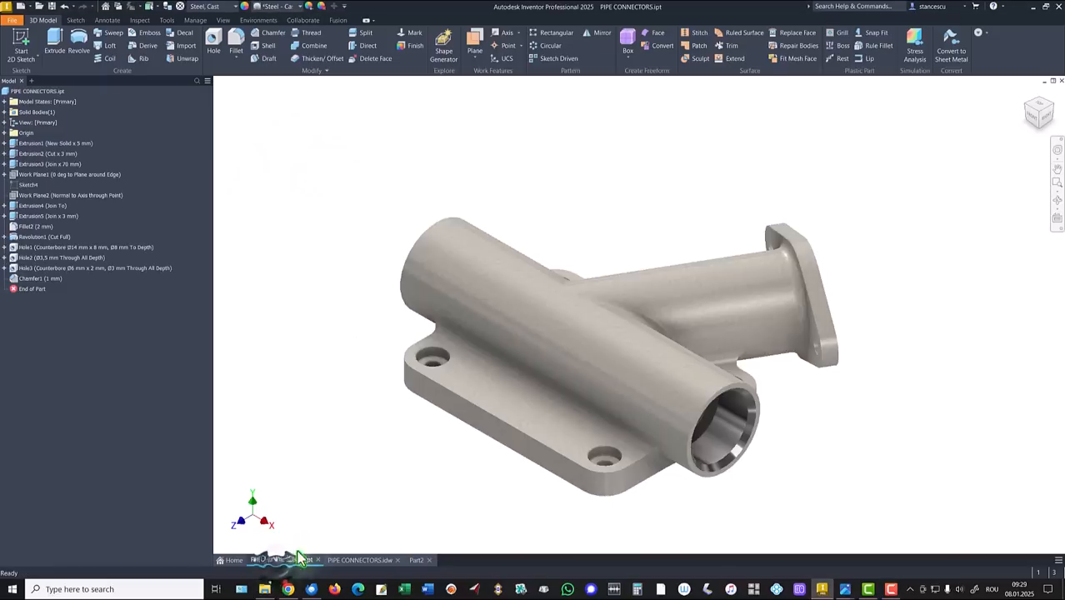
{"action": "middle_click_drag", "start_coordinate": [367, 526], "coordinate": [642, 337], "text": "shift"}
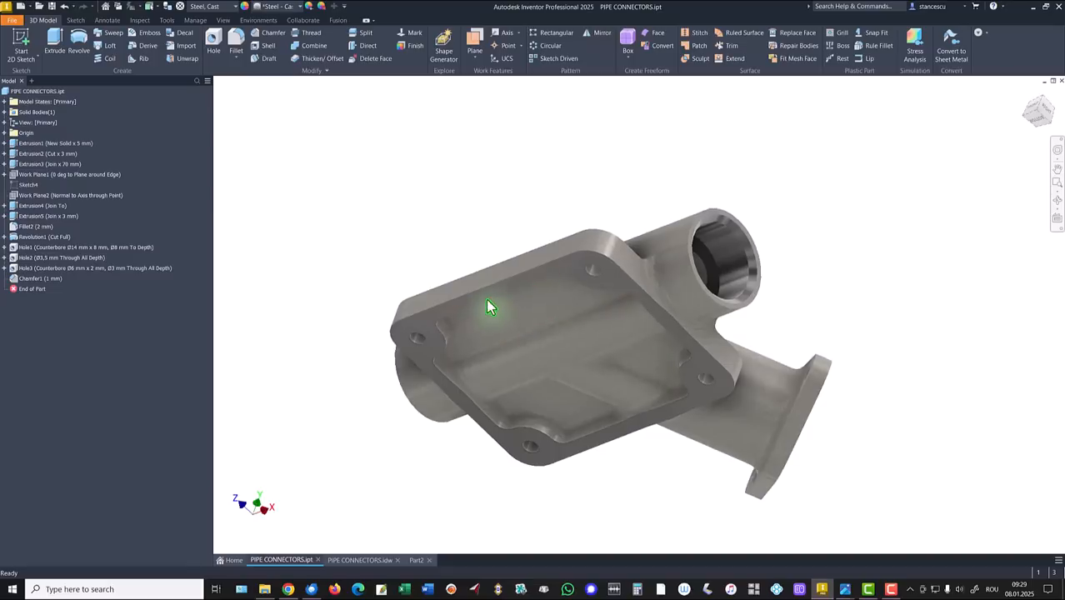
{"action": "middle_click_drag", "start_coordinate": [490, 307], "coordinate": [521, 395], "text": "shift"}
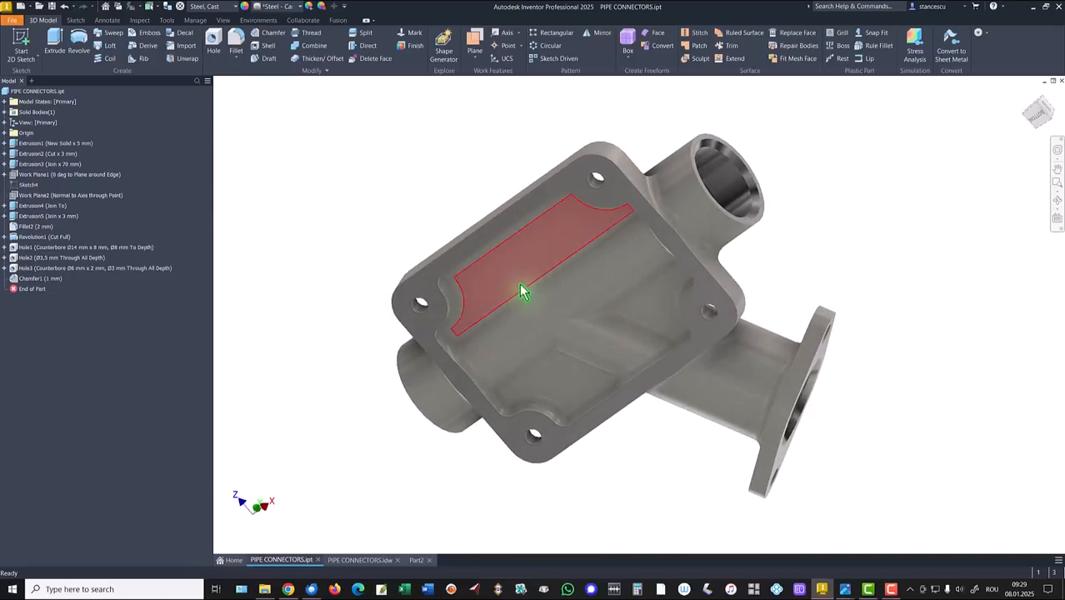
{"action": "middle_click_drag", "start_coordinate": [521, 292], "coordinate": [342, 386], "text": "shift"}
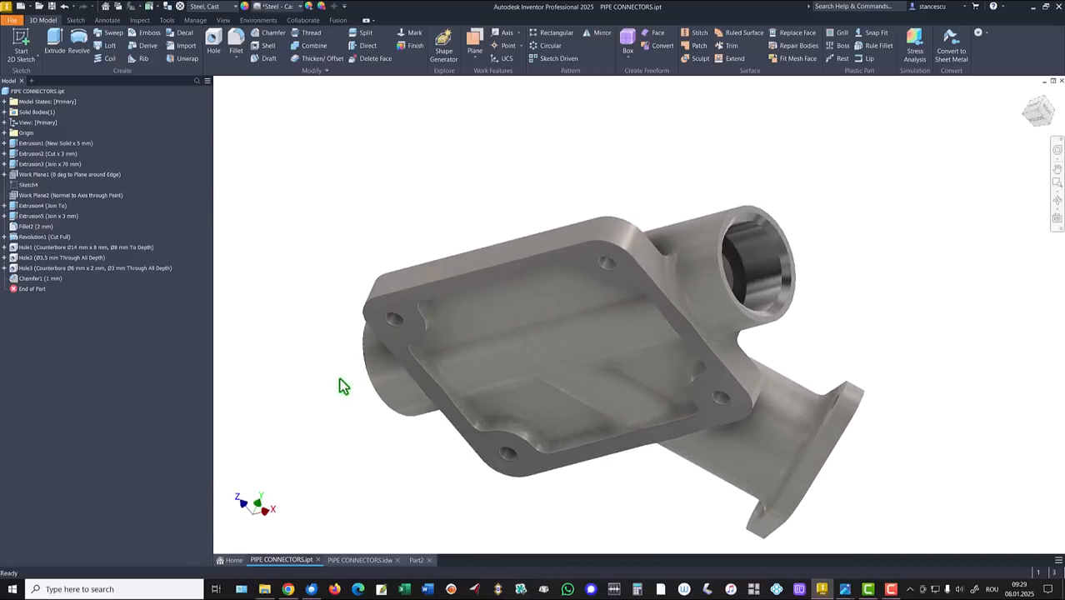
{"action": "key", "text": "F6"}
{"action": "left_click", "coordinate": [354, 561]}
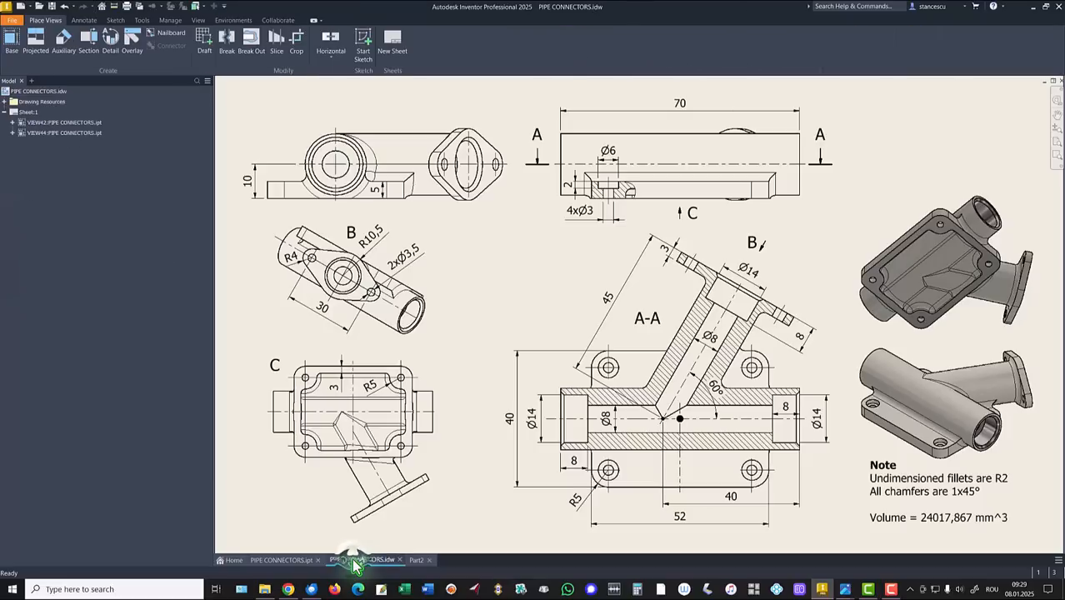
{"action": "left_click", "coordinate": [376, 392]}
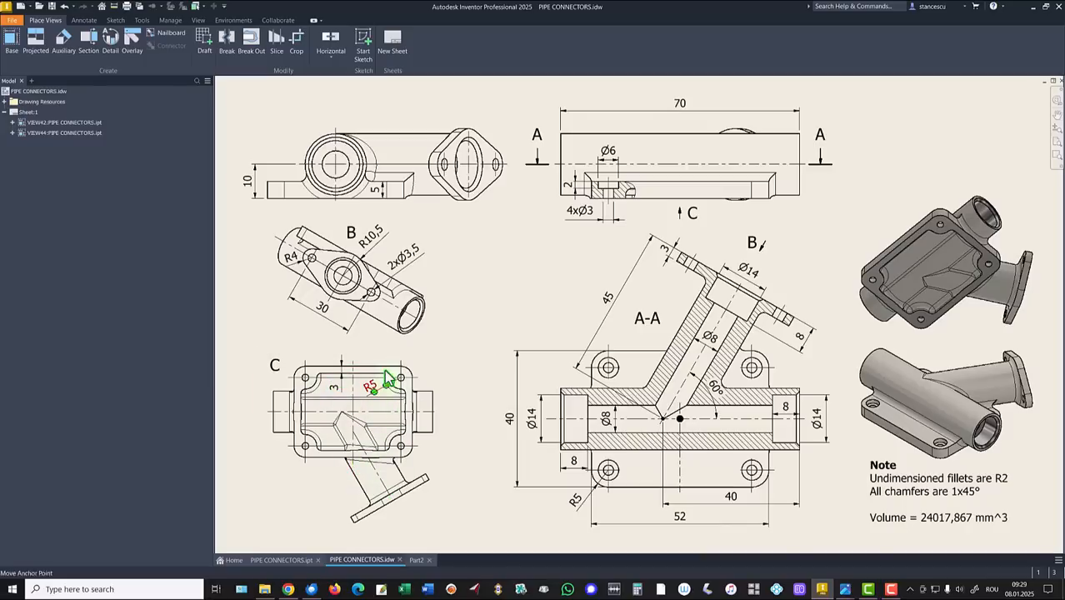
{"action": "left_click", "coordinate": [416, 560]}
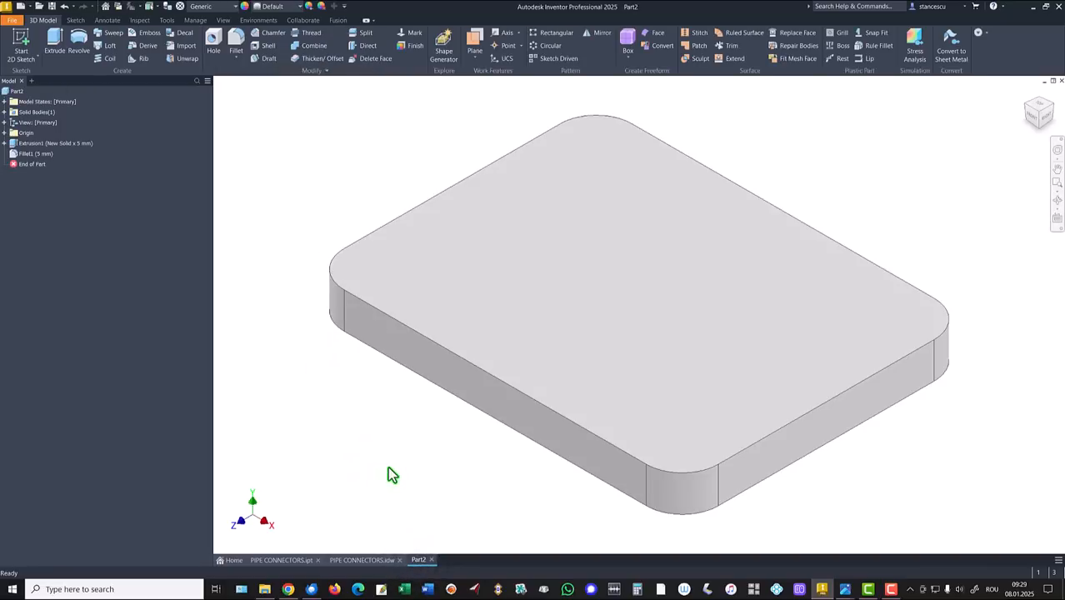
Step: Sketch on the plate's bottom face, project its outline, and draw an origin-centred rectangle
{"action": "middle_click_drag", "start_coordinate": [387, 466], "coordinate": [686, 374], "text": "shift"}
{"action": "left_click", "coordinate": [685, 367]}
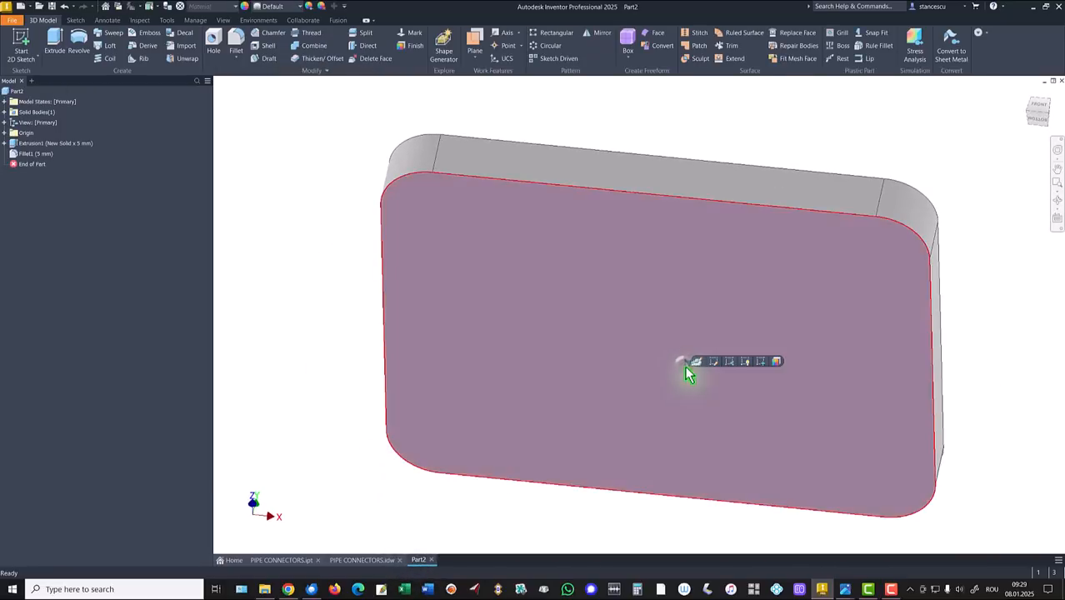
{"action": "left_click", "coordinate": [756, 362]}
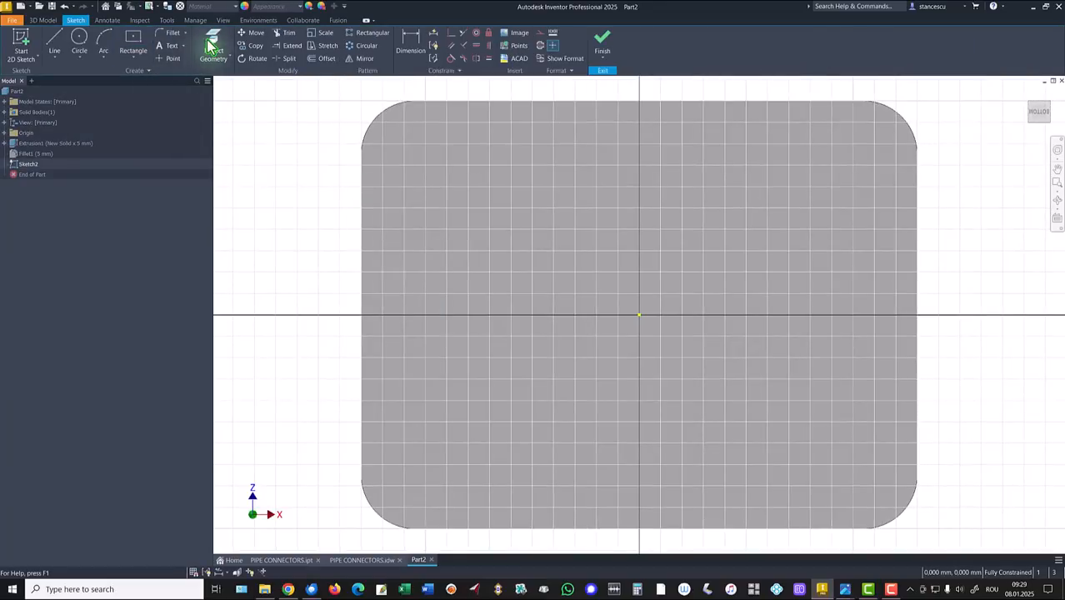
{"action": "left_click", "coordinate": [211, 43]}
{"action": "left_click", "coordinate": [407, 275]}
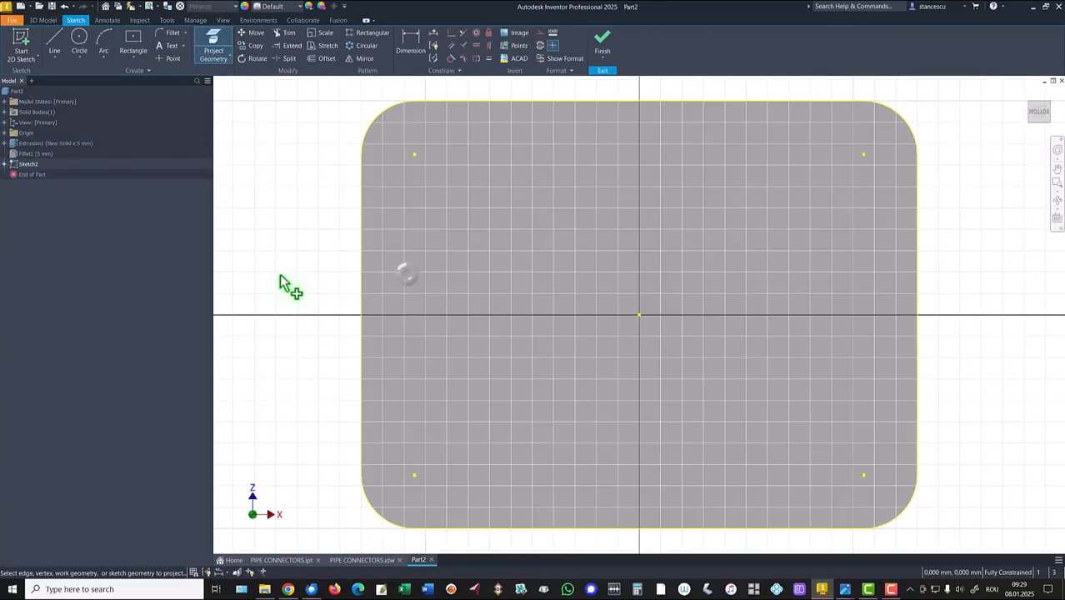
{"action": "left_click", "coordinate": [133, 42]}
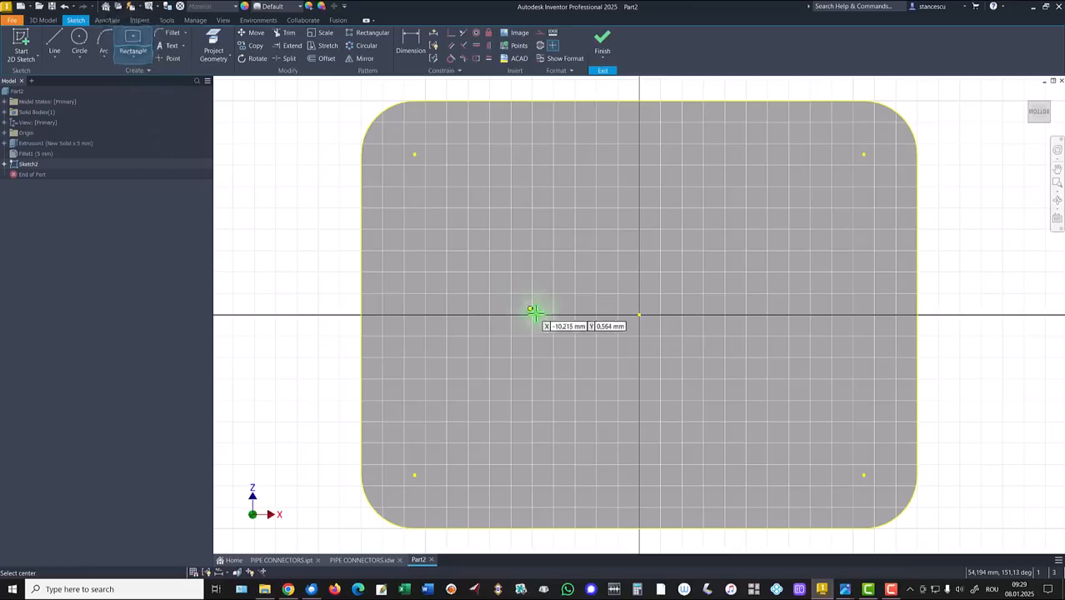
{"action": "left_click", "coordinate": [638, 315]}
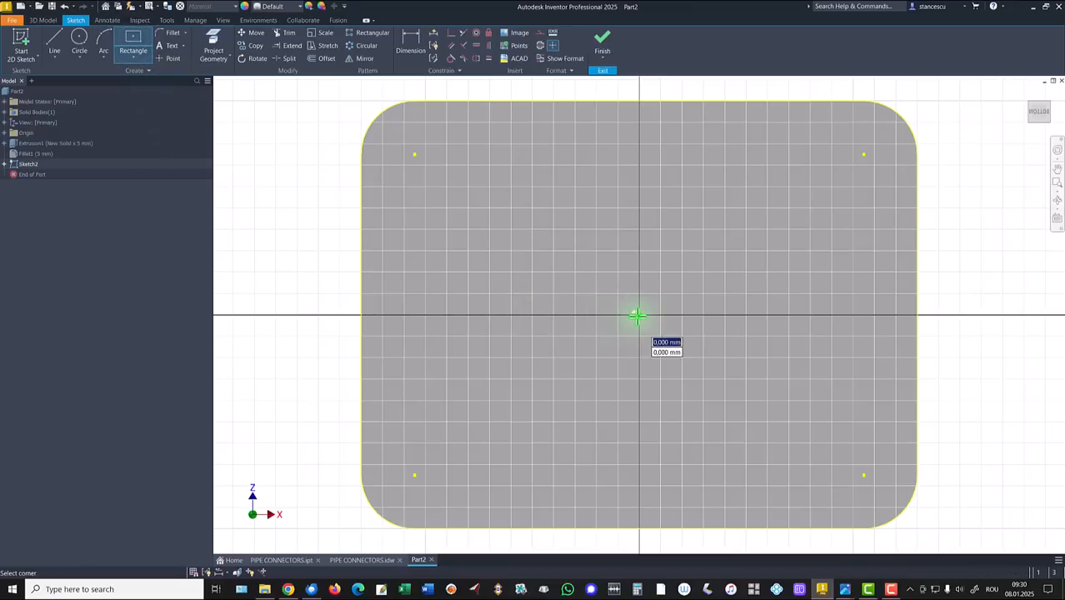
{"action": "left_click", "coordinate": [457, 174]}
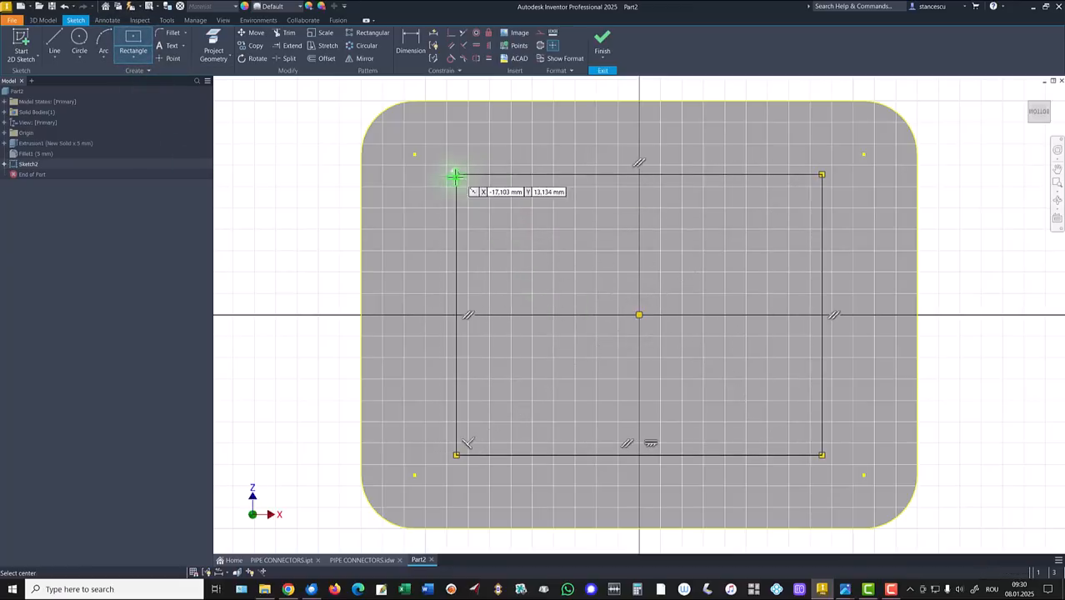
Step: Dimension the rectangle 3 mm from the plate's top edge and 3 mm from its left edge
{"action": "left_click", "coordinate": [412, 40]}
{"action": "left_click", "coordinate": [510, 102]}
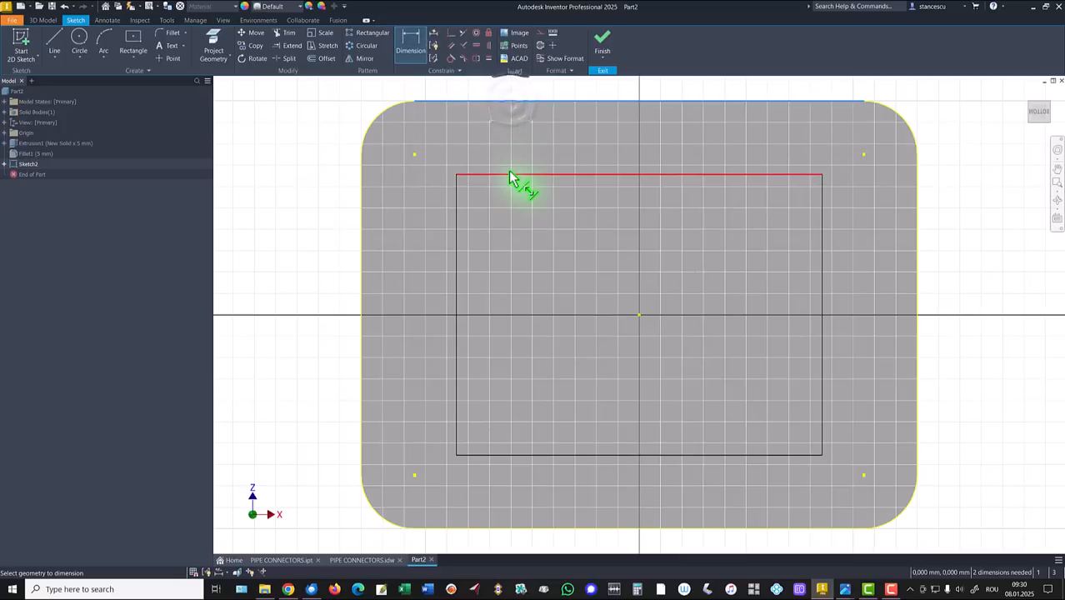
{"action": "left_click", "coordinate": [511, 175]}
{"action": "left_click", "coordinate": [518, 145]}
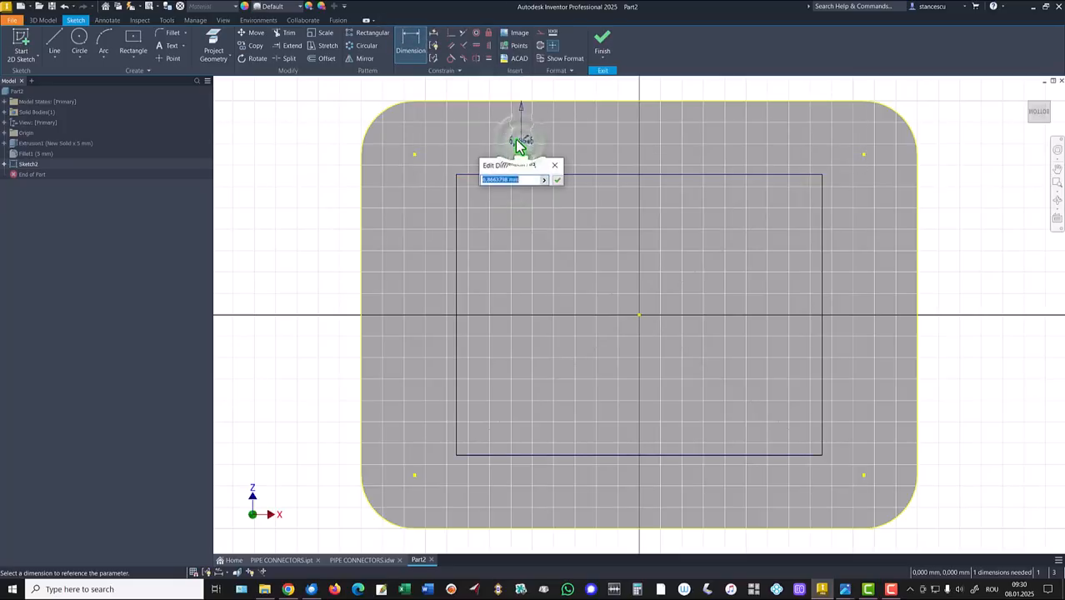
{"action": "type", "text": "3"}
{"action": "key", "text": "Return"}
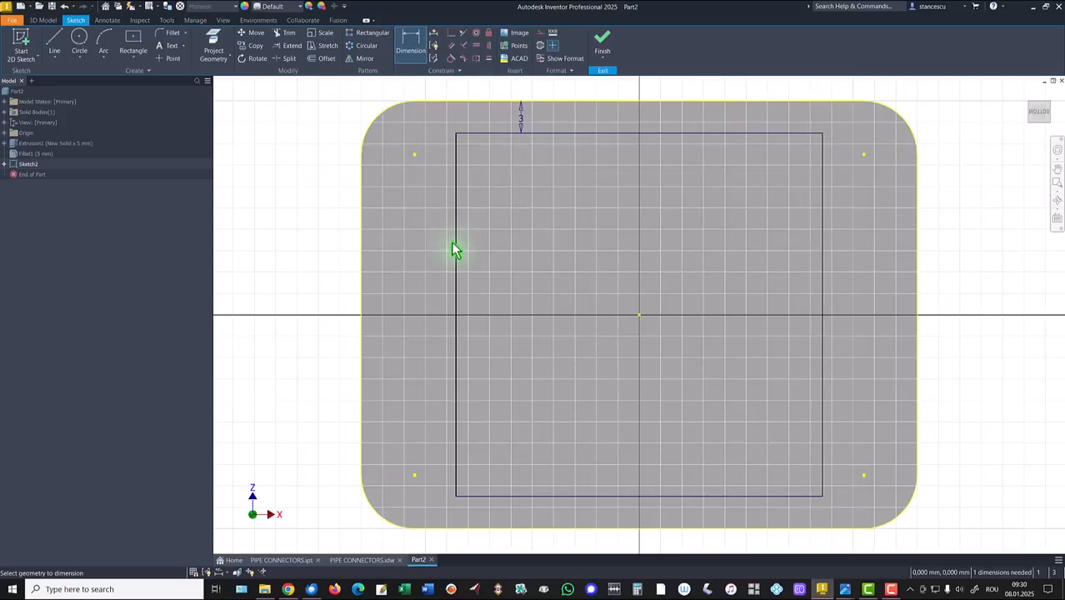
{"action": "left_click", "coordinate": [458, 251]}
{"action": "left_click", "coordinate": [365, 274]}
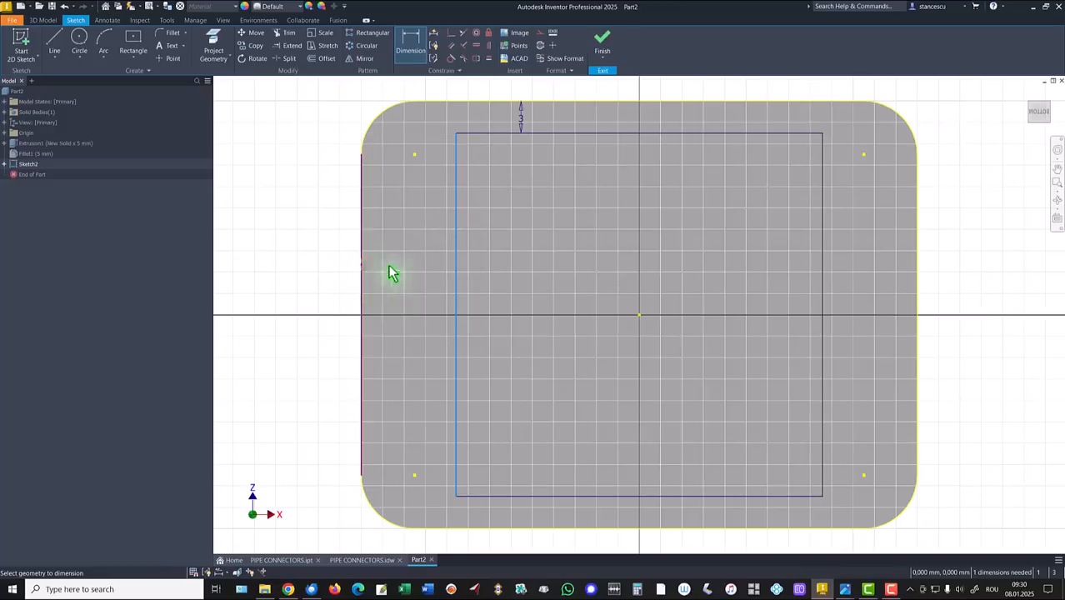
{"action": "left_click", "coordinate": [405, 273]}
{"action": "type", "text": "3"}
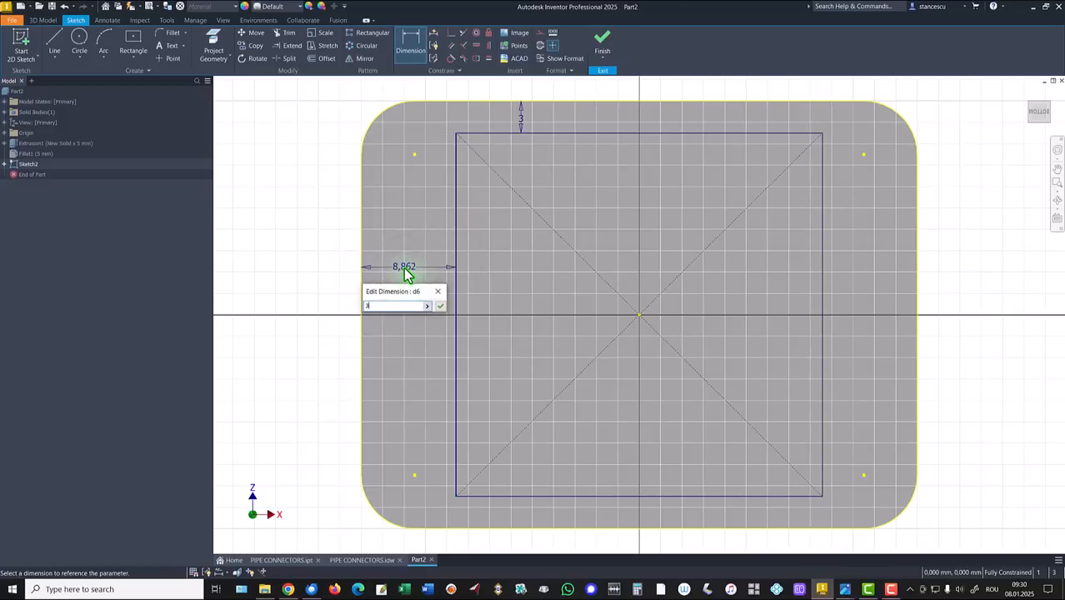
{"action": "key", "text": "Return"}
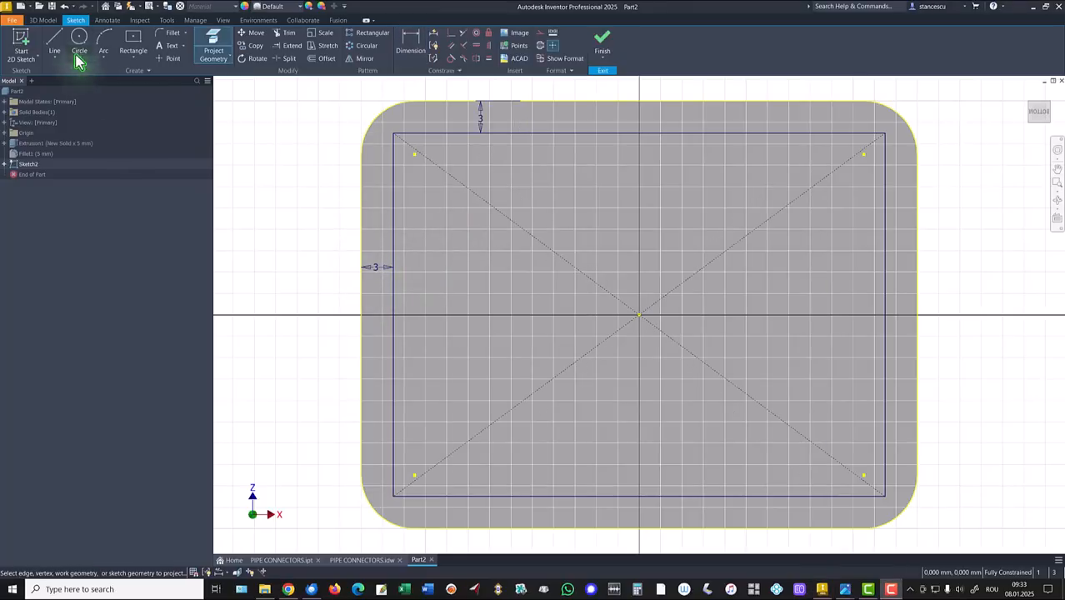
Step: Draw 10 mm circles on the rectangle's upper-left, lower-left, lower-right and upper-right corners, then finish
{"action": "left_click", "coordinate": [79, 42]}
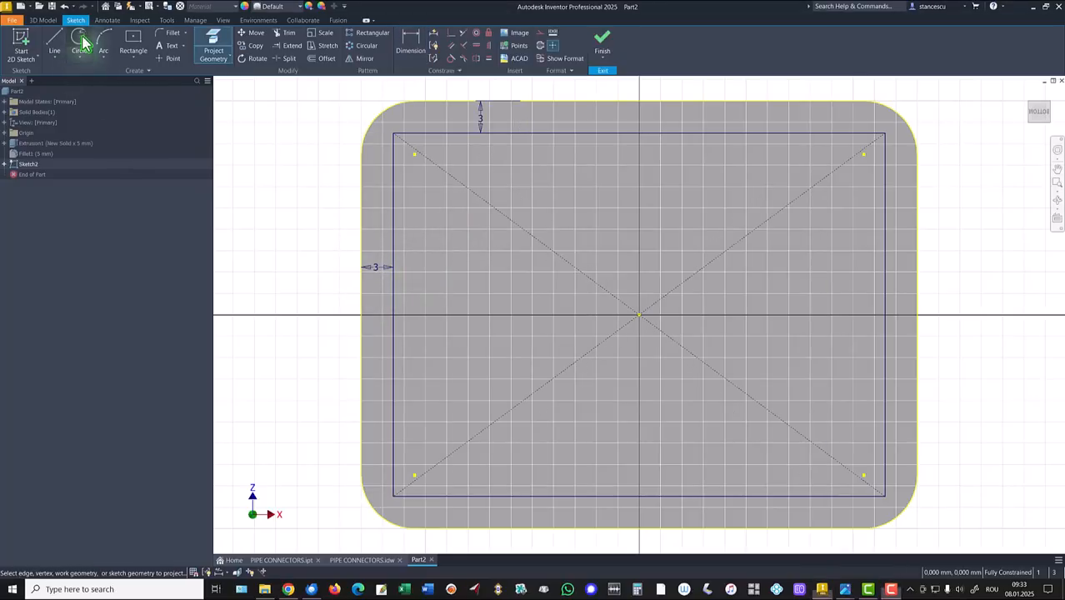
{"action": "left_click", "coordinate": [414, 154]}
{"action": "type", "text": "10"}
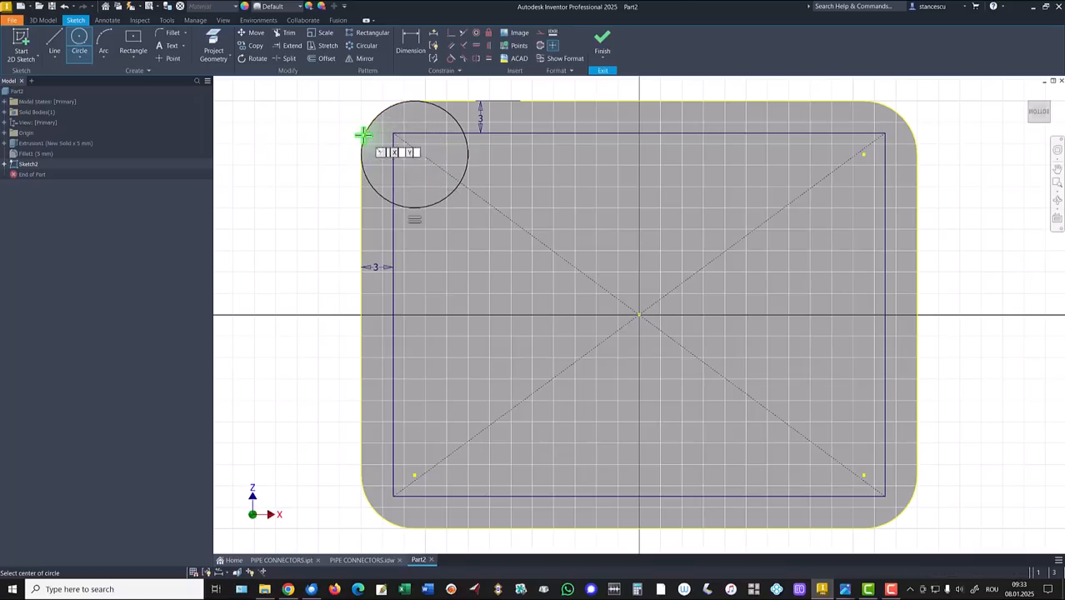
{"action": "key", "text": "Return"}
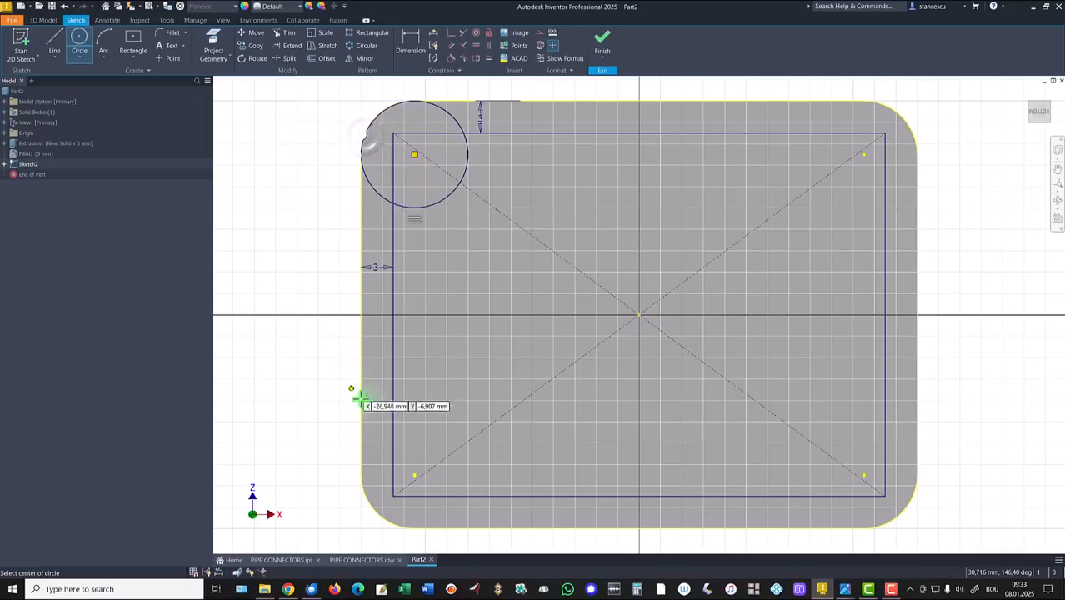
{"action": "left_click", "coordinate": [414, 476]}
{"action": "type", "text": "10"}
{"action": "key", "text": "Return"}
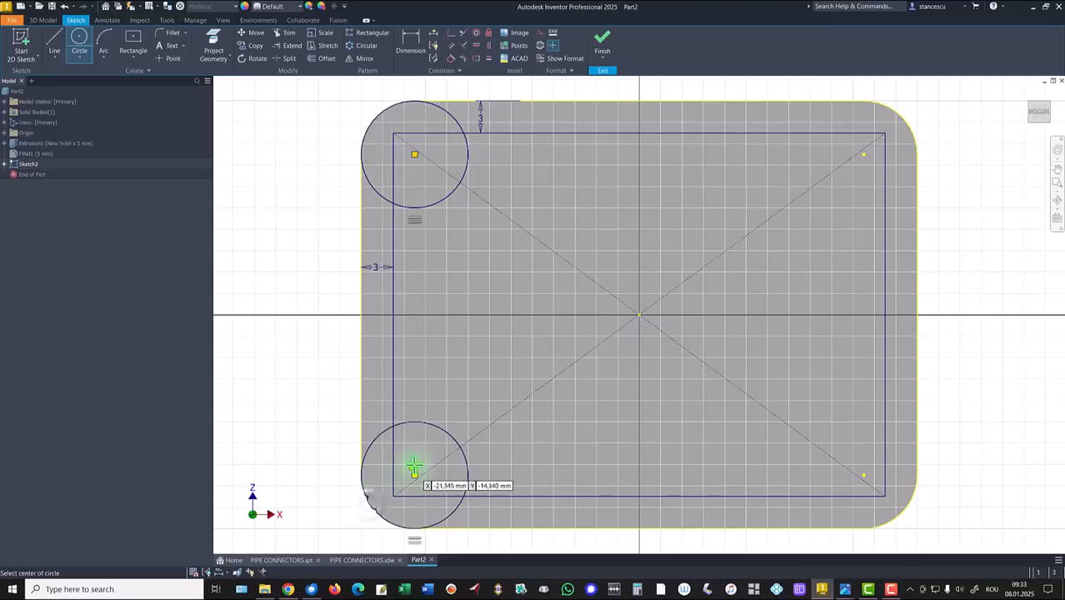
{"action": "left_click", "coordinate": [864, 475]}
{"action": "type", "text": "10"}
{"action": "key", "text": "Return"}
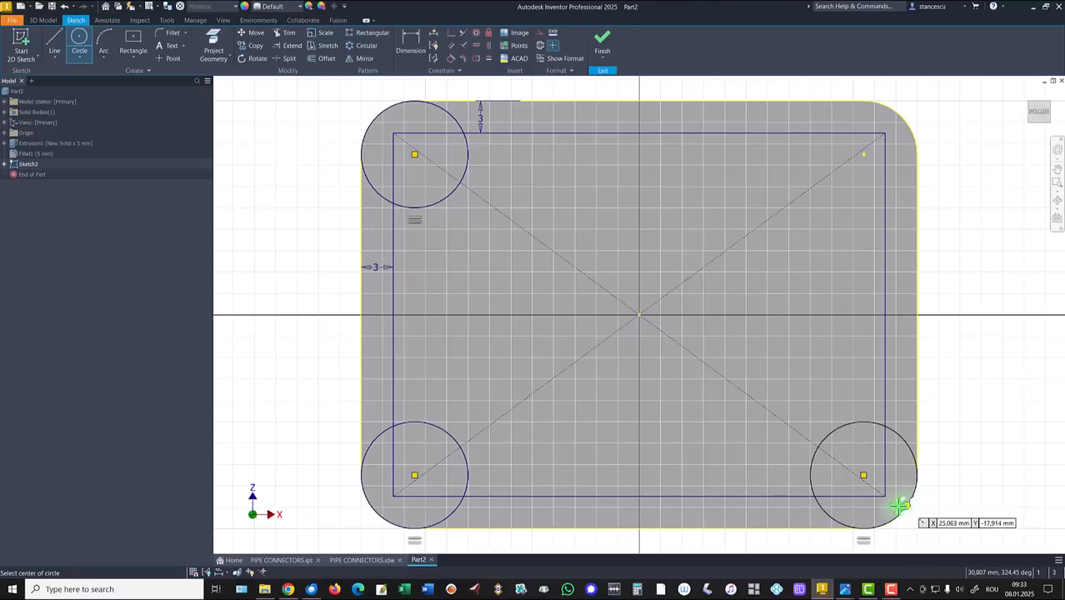
{"action": "left_click", "coordinate": [863, 155]}
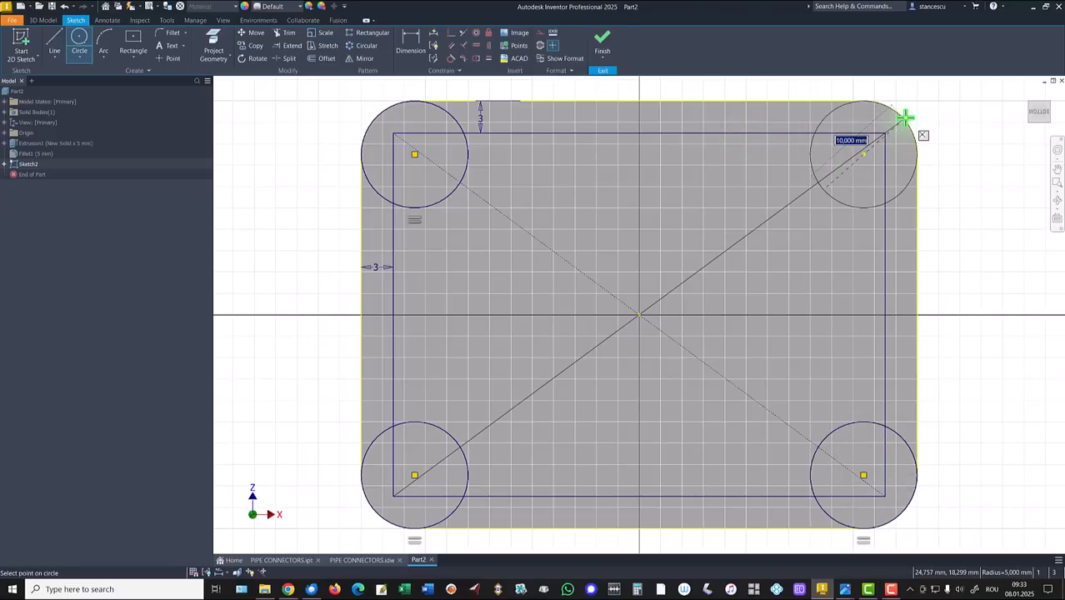
{"action": "key", "text": "Return"}
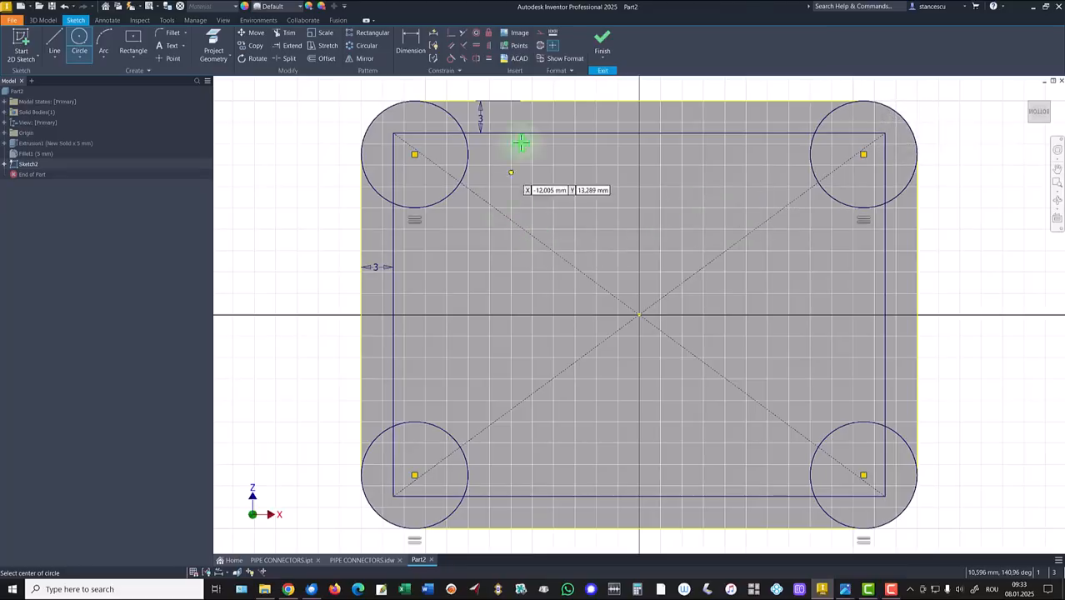
{"action": "left_click", "coordinate": [606, 43]}
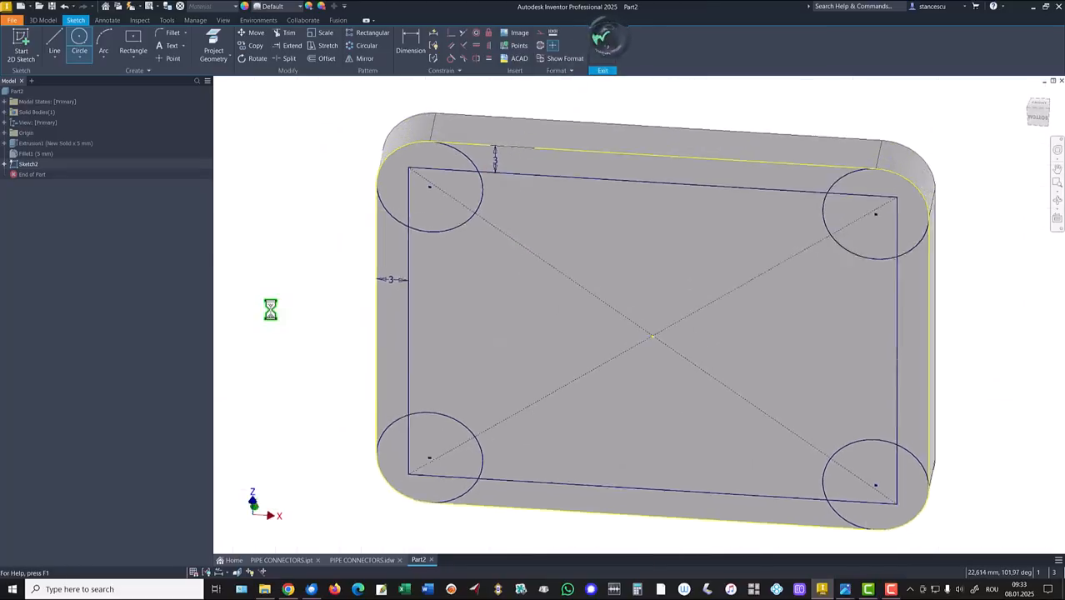
Step: After checking the PIPE CONNECTORS drawing, extrude the rectangle region as a 3 mm cut
{"action": "left_click", "coordinate": [363, 562]}
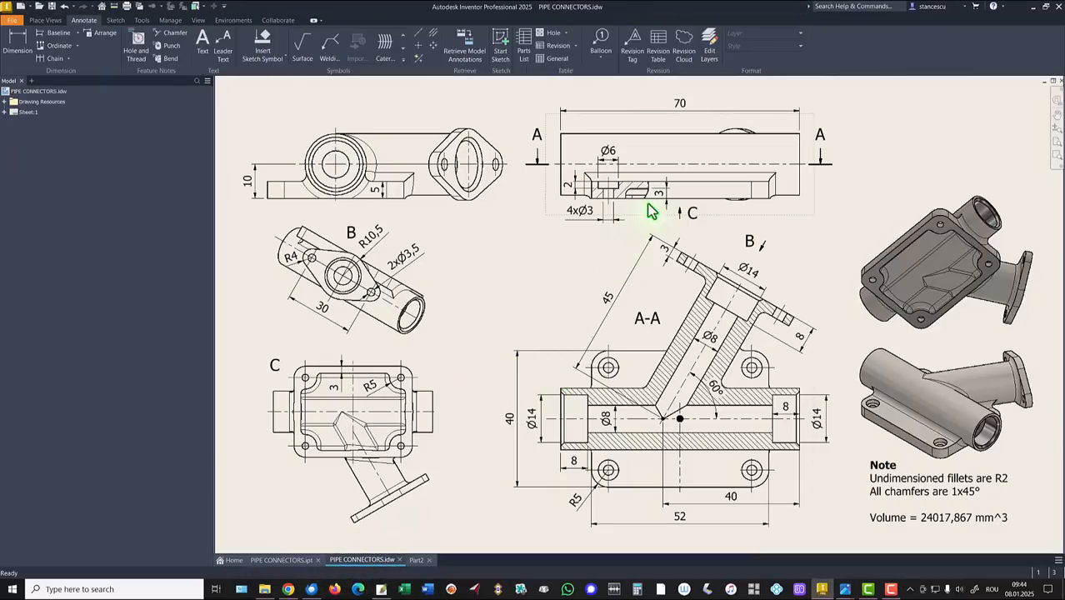
{"action": "left_click", "coordinate": [416, 560]}
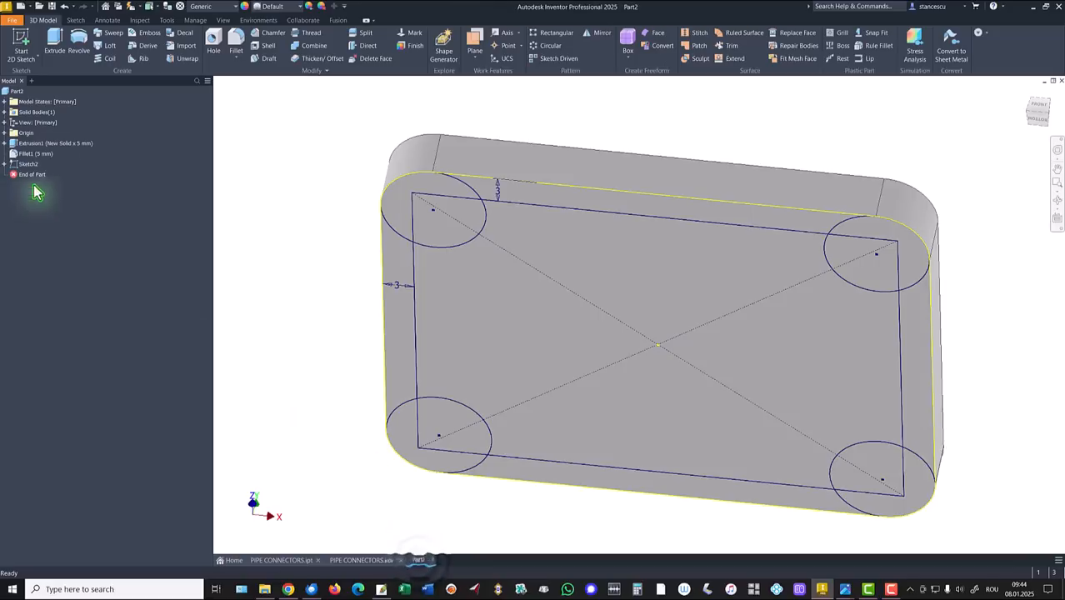
{"action": "left_click", "coordinate": [52, 43]}
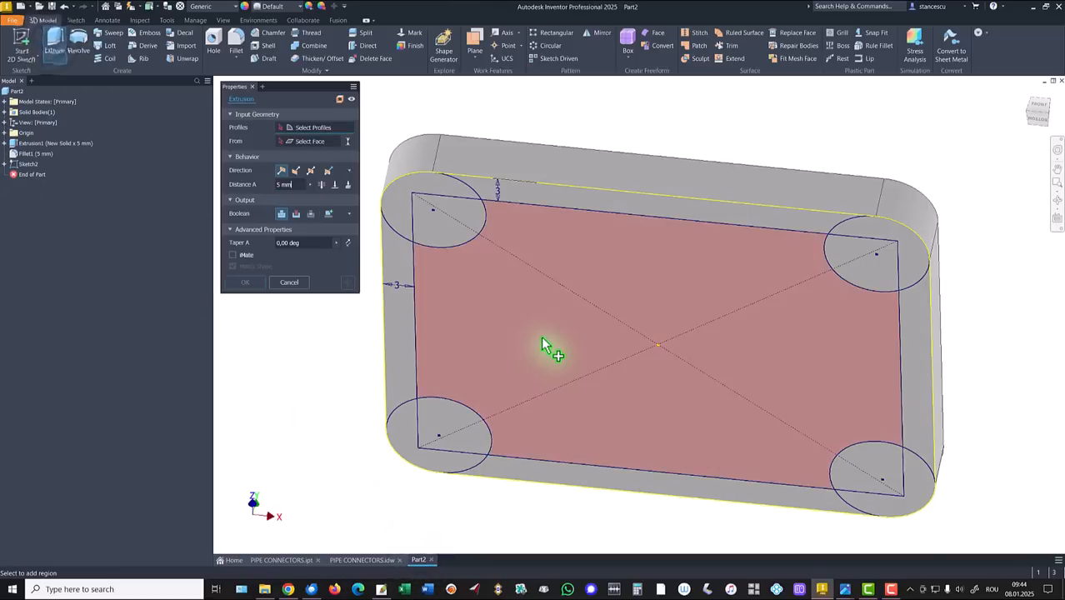
{"action": "left_click", "coordinate": [544, 340]}
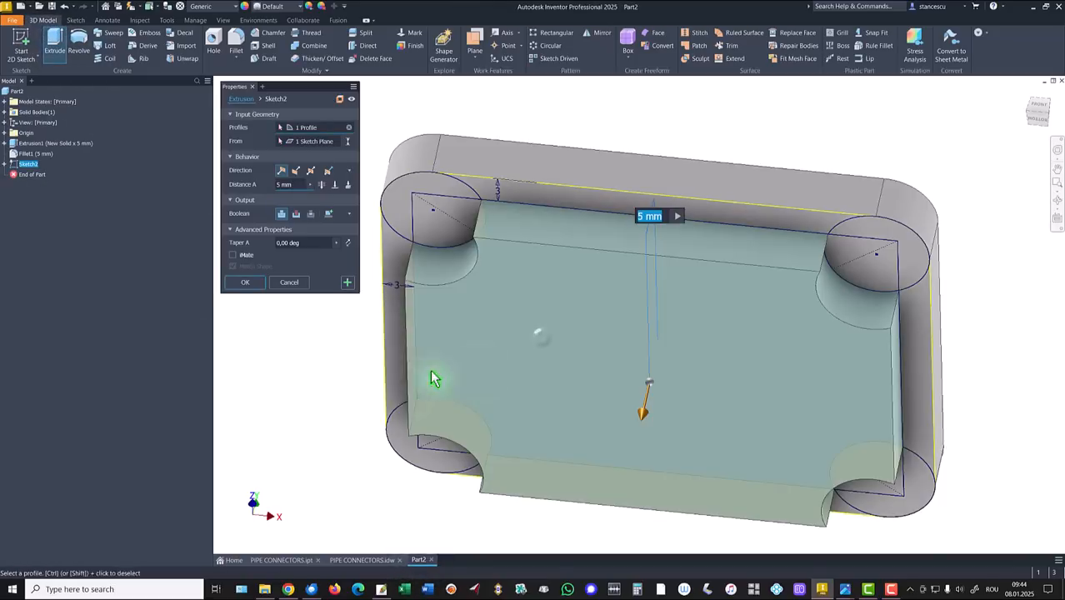
{"action": "left_click", "coordinate": [296, 215]}
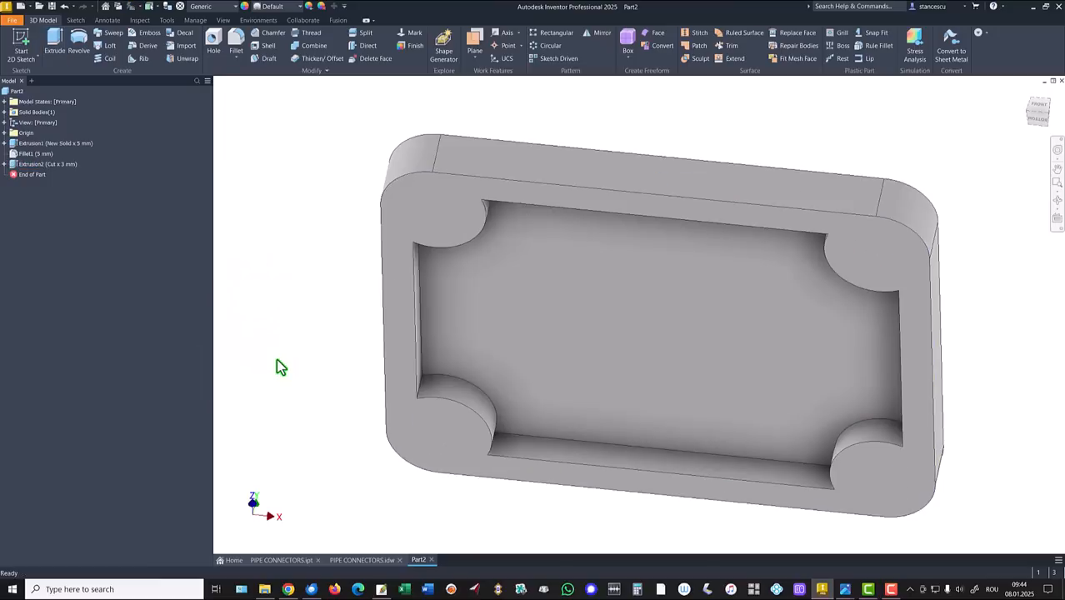
{"action": "key", "text": "F6"}
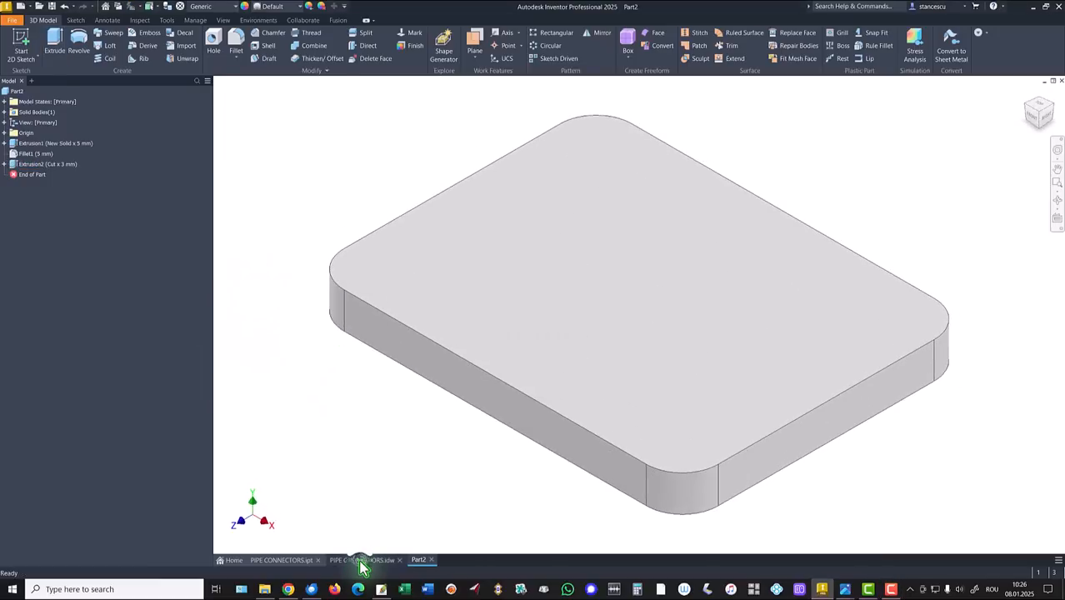
{"action": "left_click", "coordinate": [361, 560]}
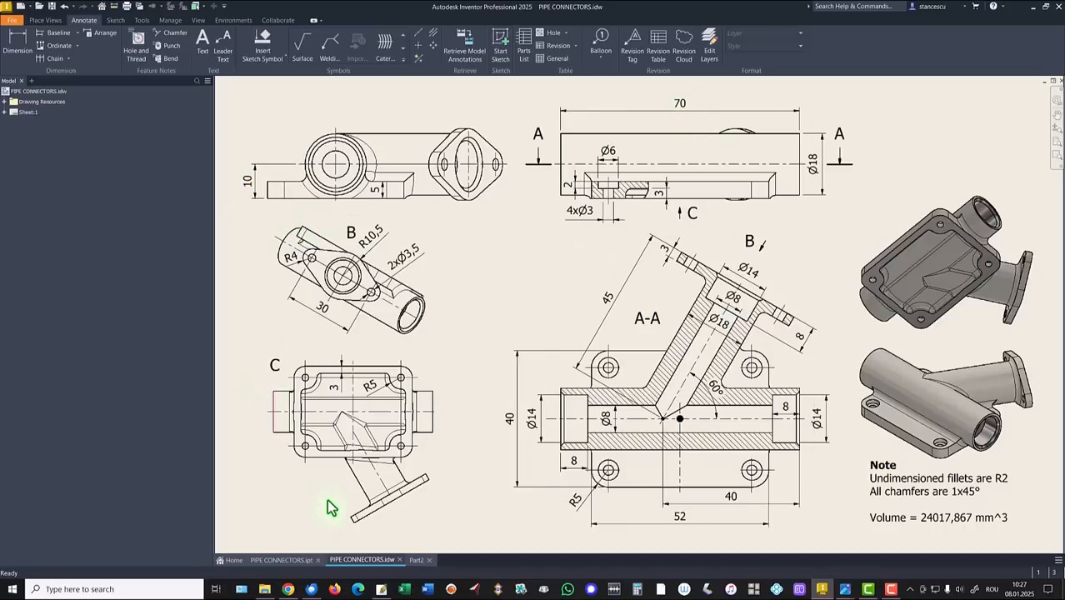
{"action": "left_click", "coordinate": [416, 561]}
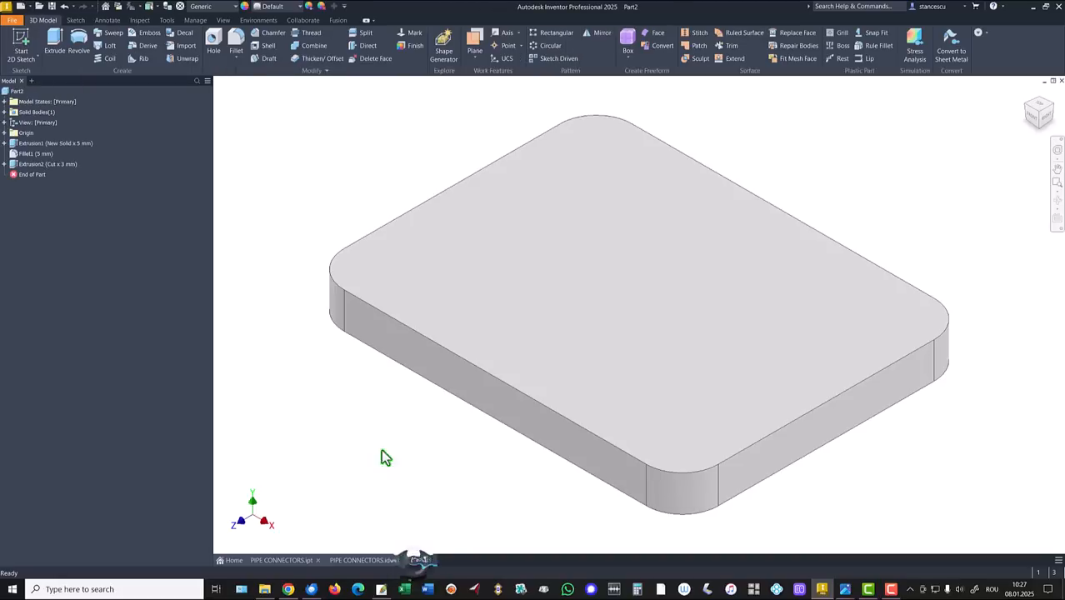
Step: Start a sketch on the YZ plane and draw an 18 mm circle above the plate
{"action": "left_click", "coordinate": [4, 133]}
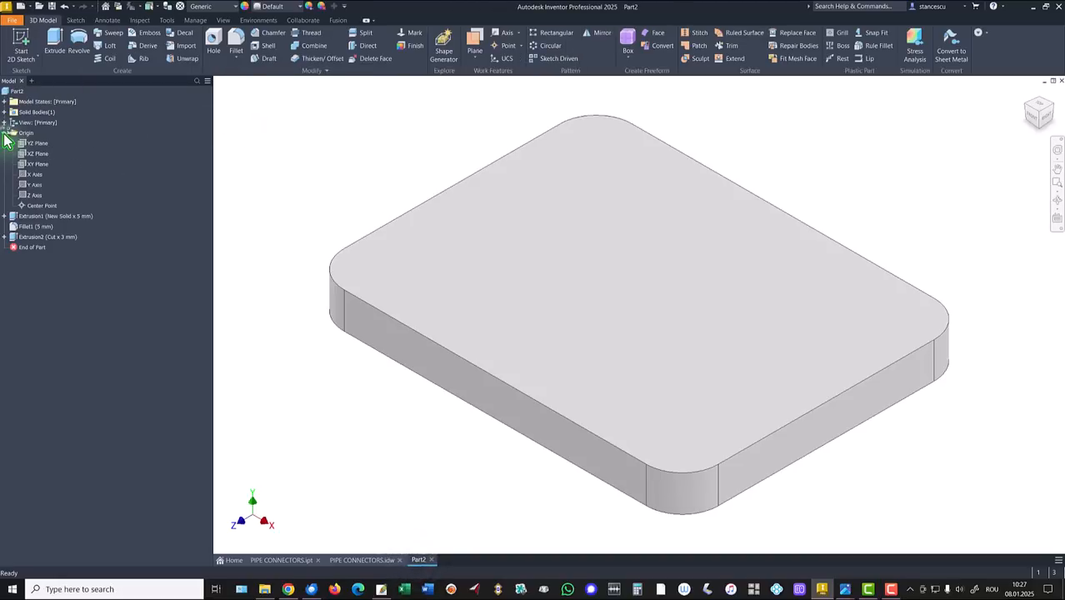
{"action": "left_click", "coordinate": [35, 145]}
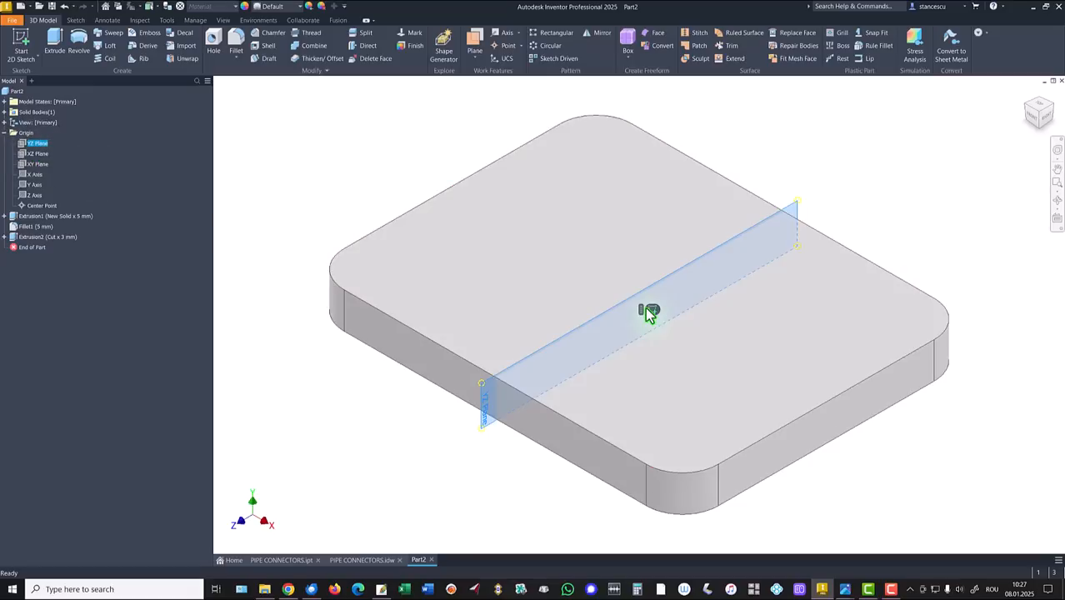
{"action": "left_click", "coordinate": [651, 312]}
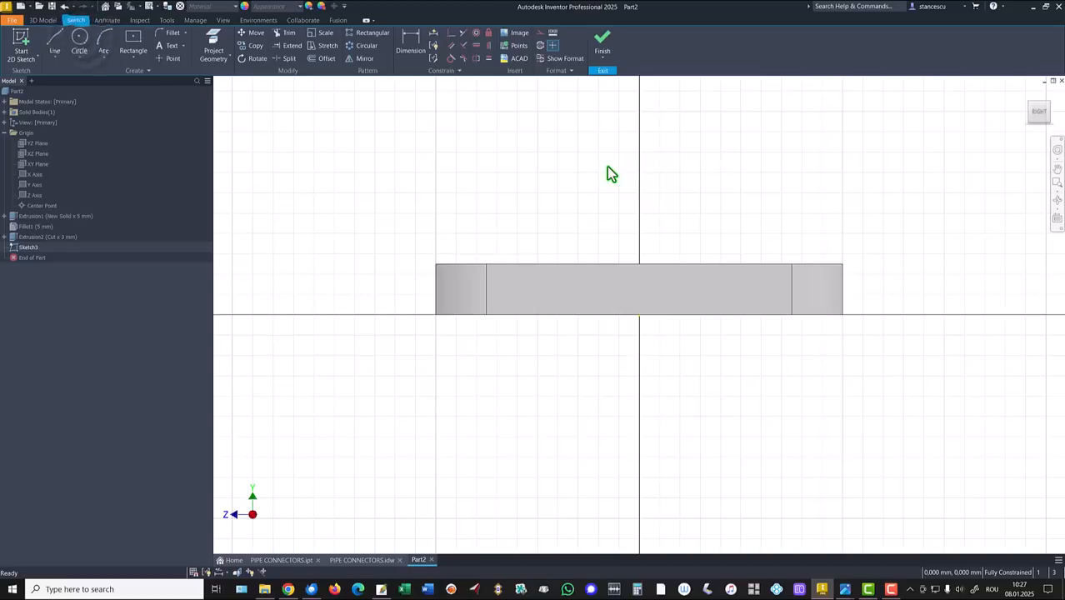
{"action": "left_click", "coordinate": [79, 37]}
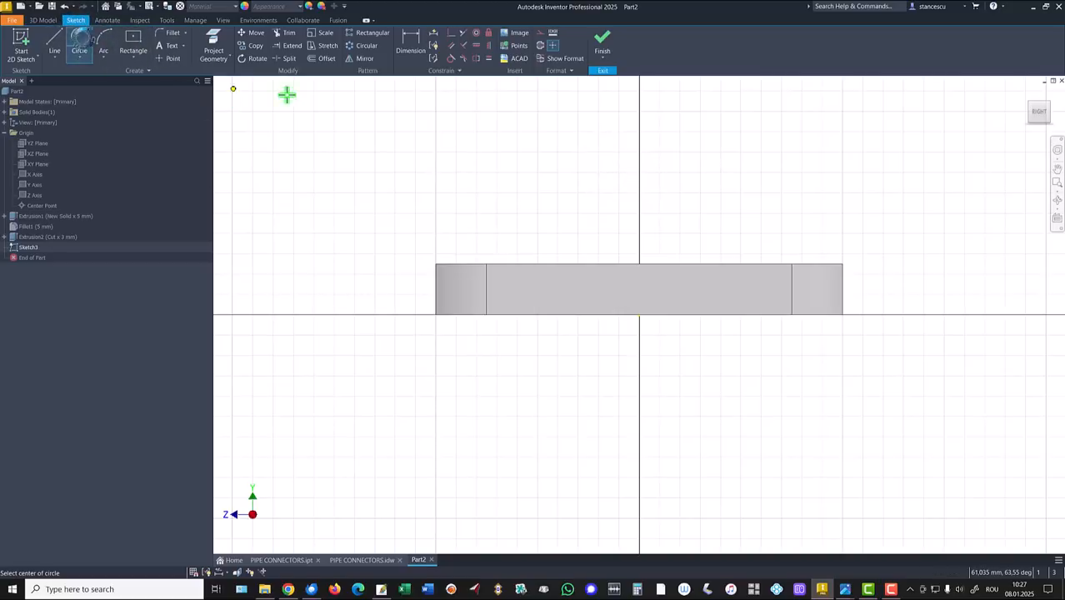
{"action": "left_click", "coordinate": [576, 179]}
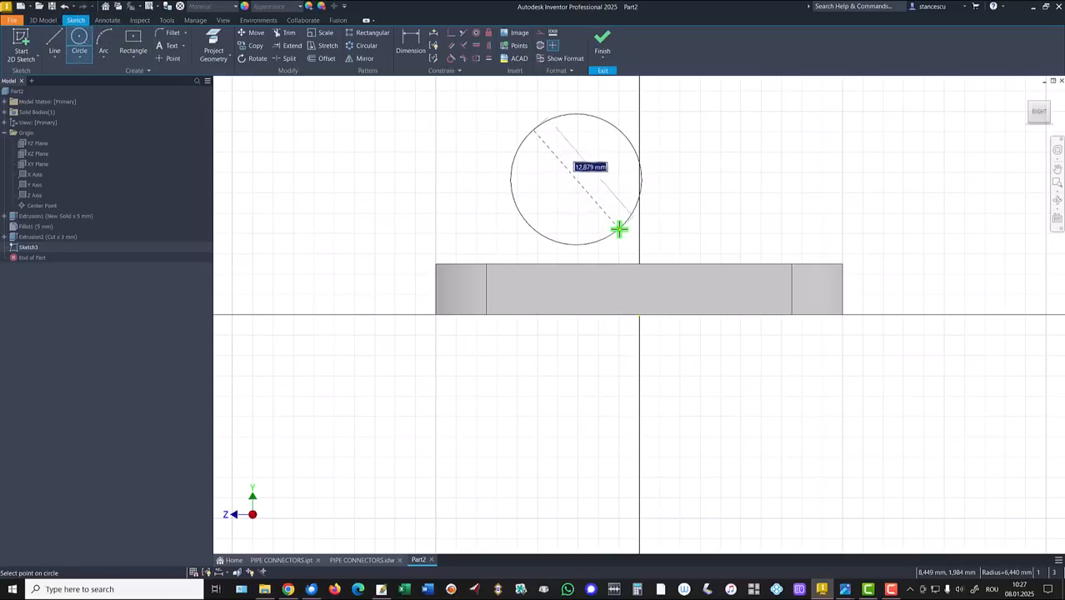
{"action": "key", "text": "Return"}
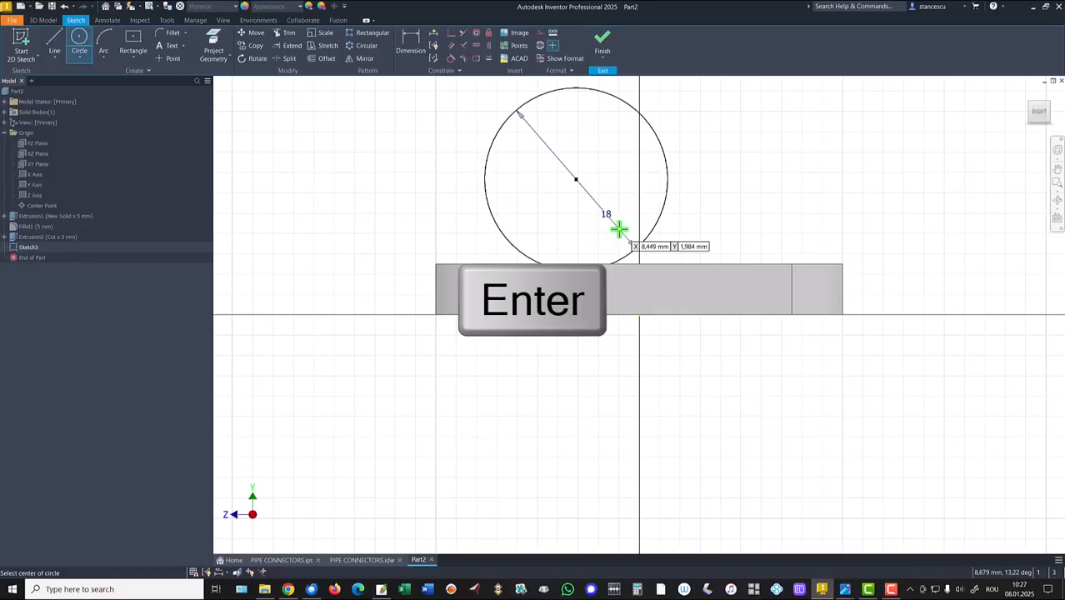
{"action": "key", "text": "F7"}
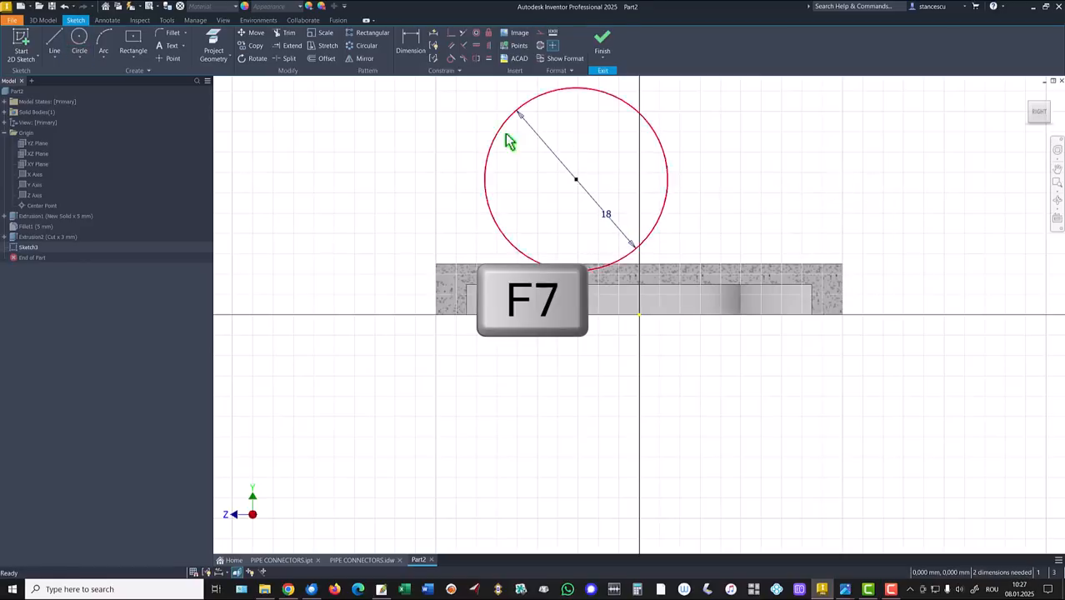
Step: Align the circle's centre with the origin, dimension it 10 mm high, and finish the sketch
{"action": "left_click", "coordinate": [477, 45]}
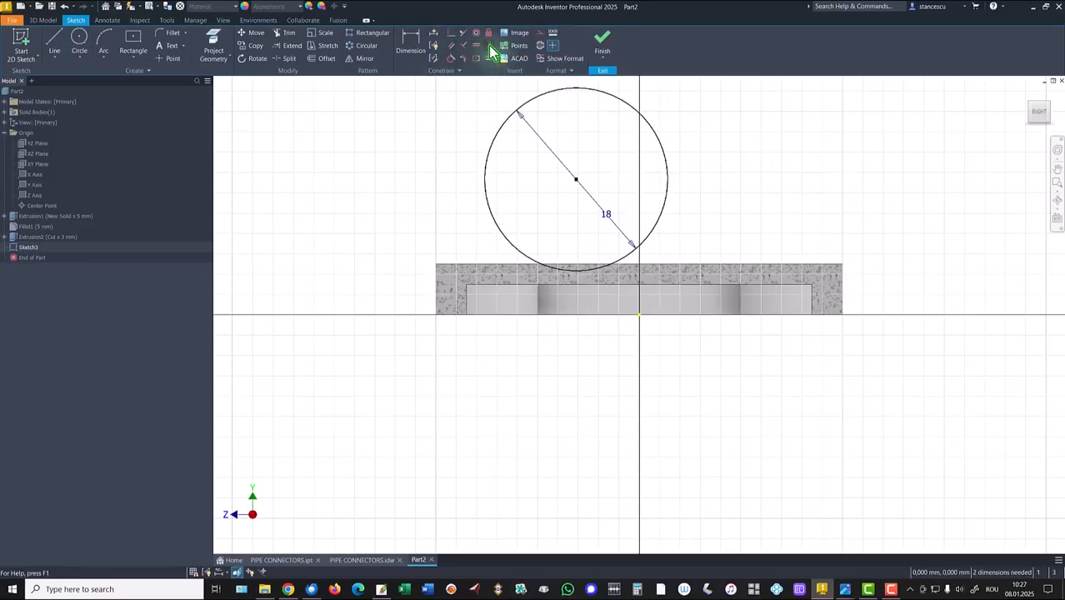
{"action": "left_click", "coordinate": [575, 179]}
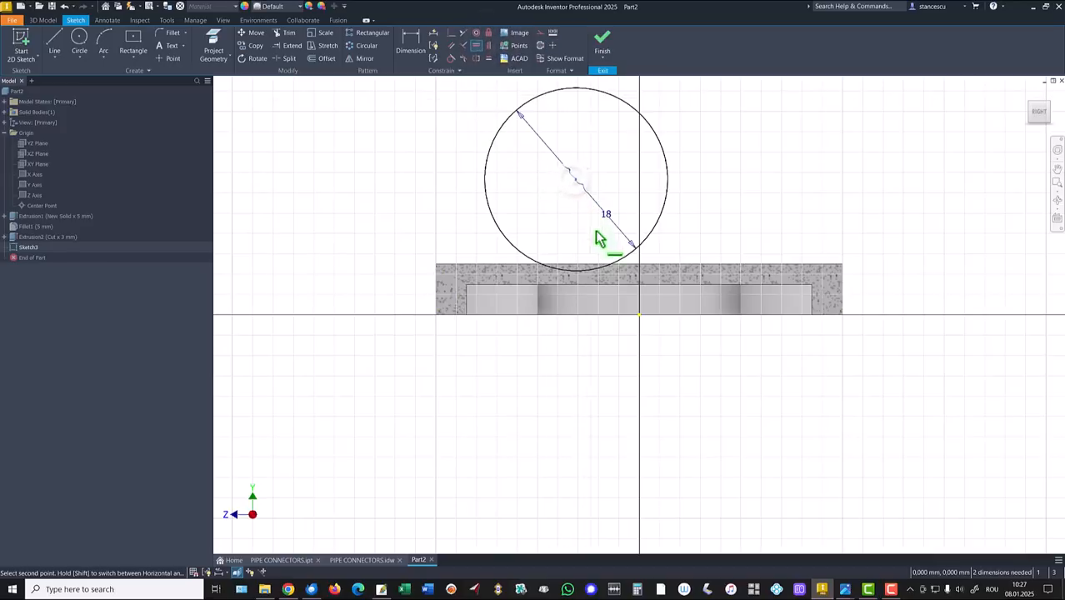
{"action": "left_click", "coordinate": [637, 315]}
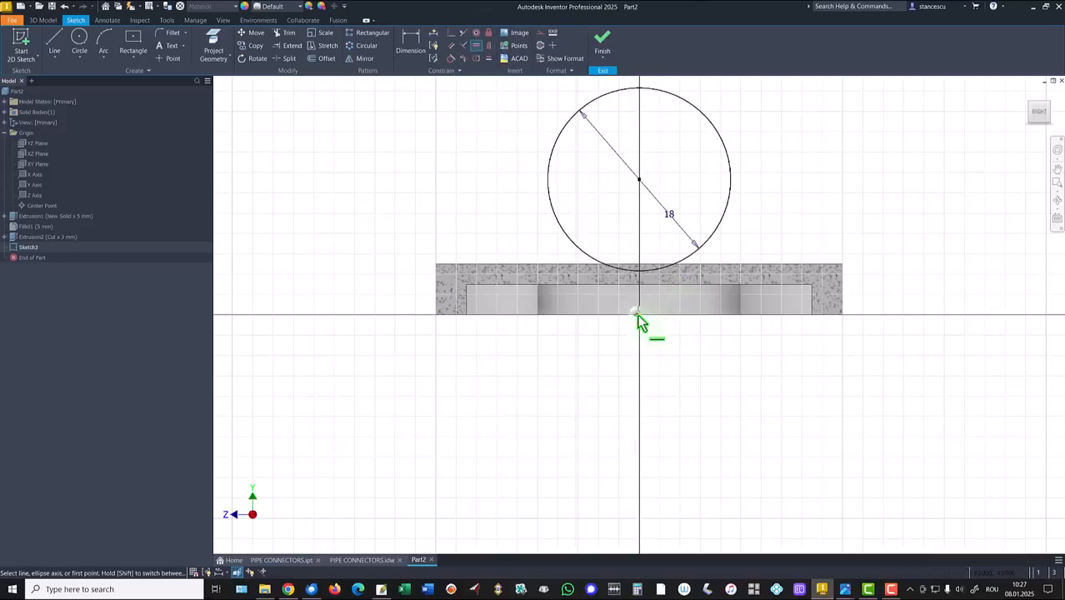
{"action": "left_click", "coordinate": [408, 43]}
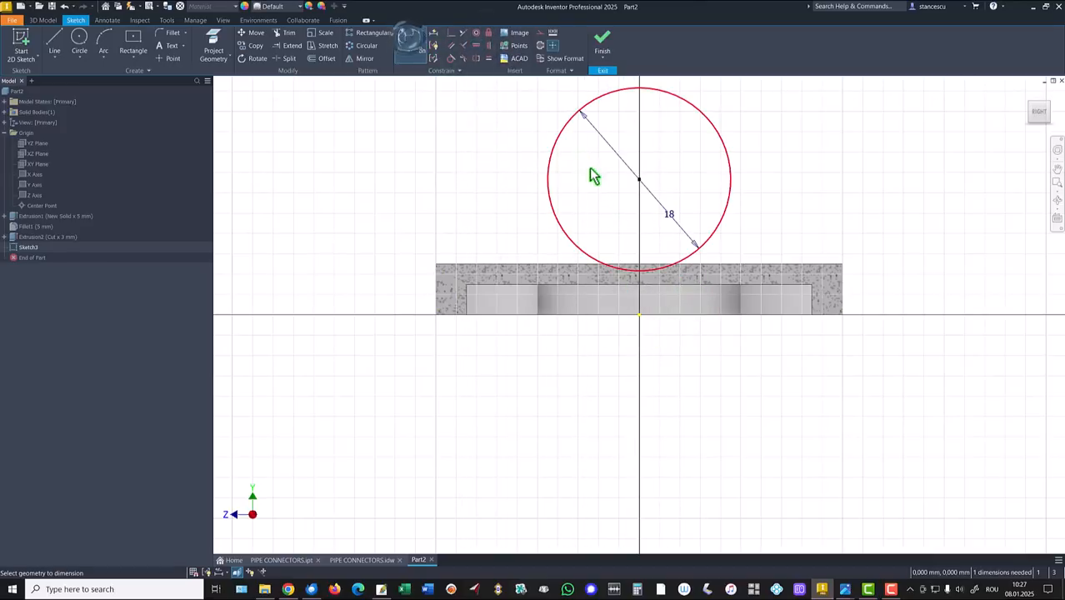
{"action": "left_click", "coordinate": [549, 178]}
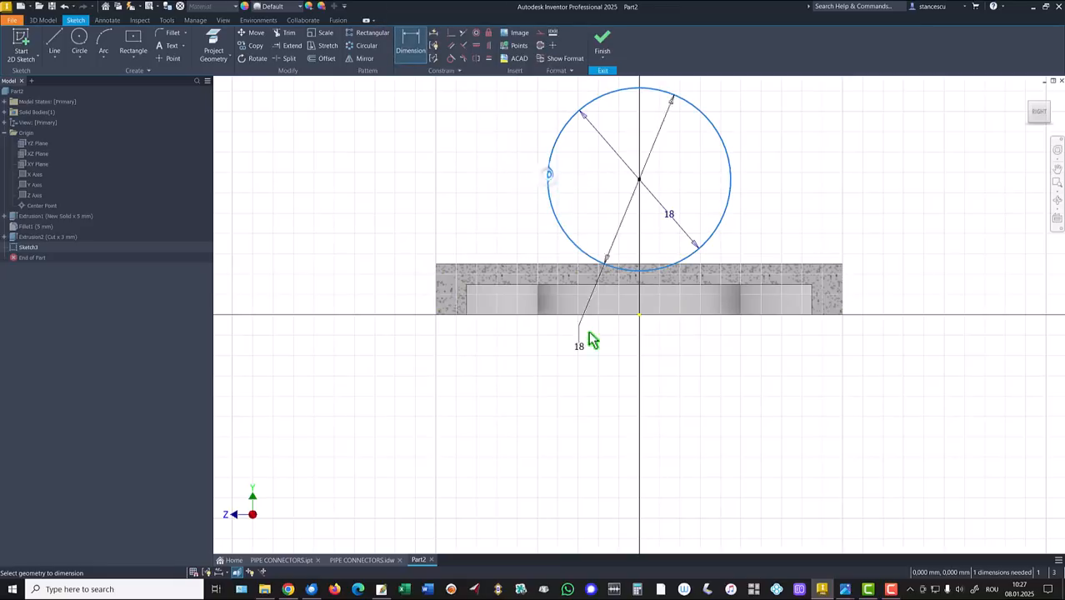
{"action": "left_click", "coordinate": [639, 315]}
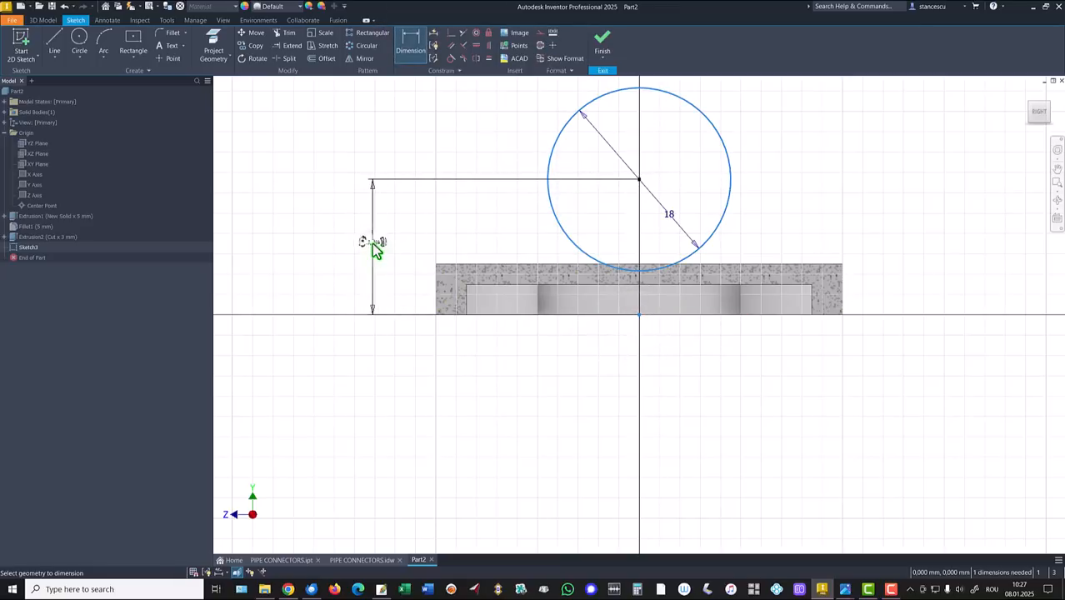
{"action": "left_click", "coordinate": [373, 247]}
{"action": "type", "text": "10"}
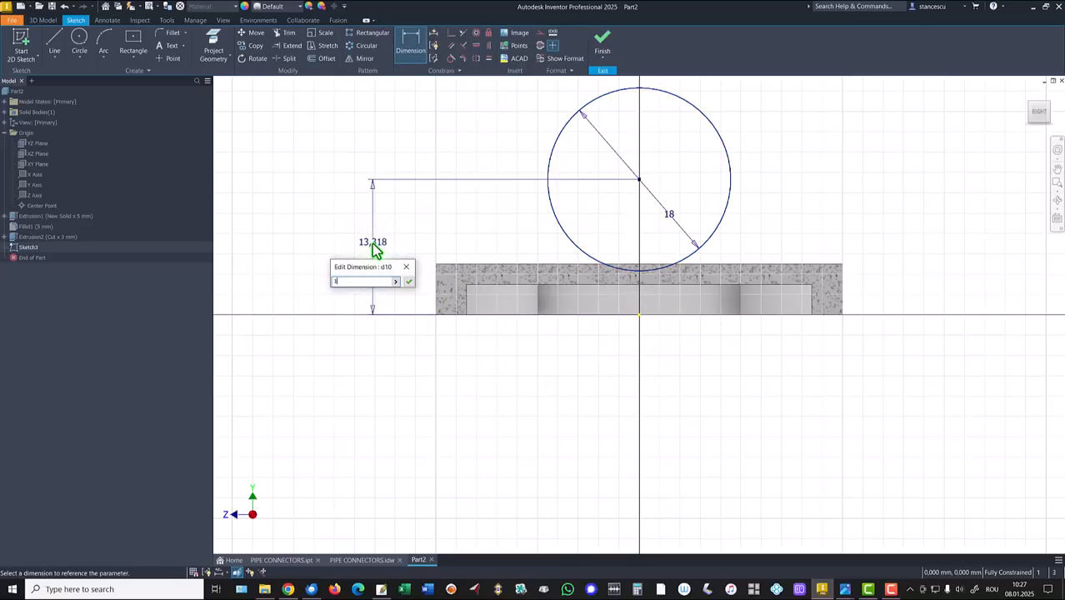
{"action": "key", "text": "Return"}
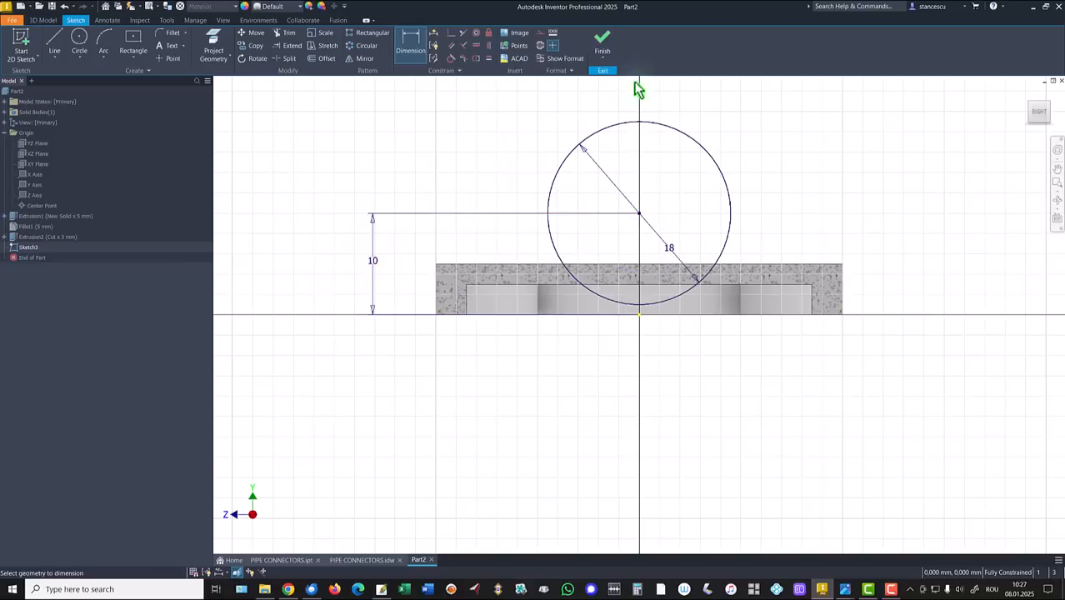
{"action": "left_click", "coordinate": [602, 40]}
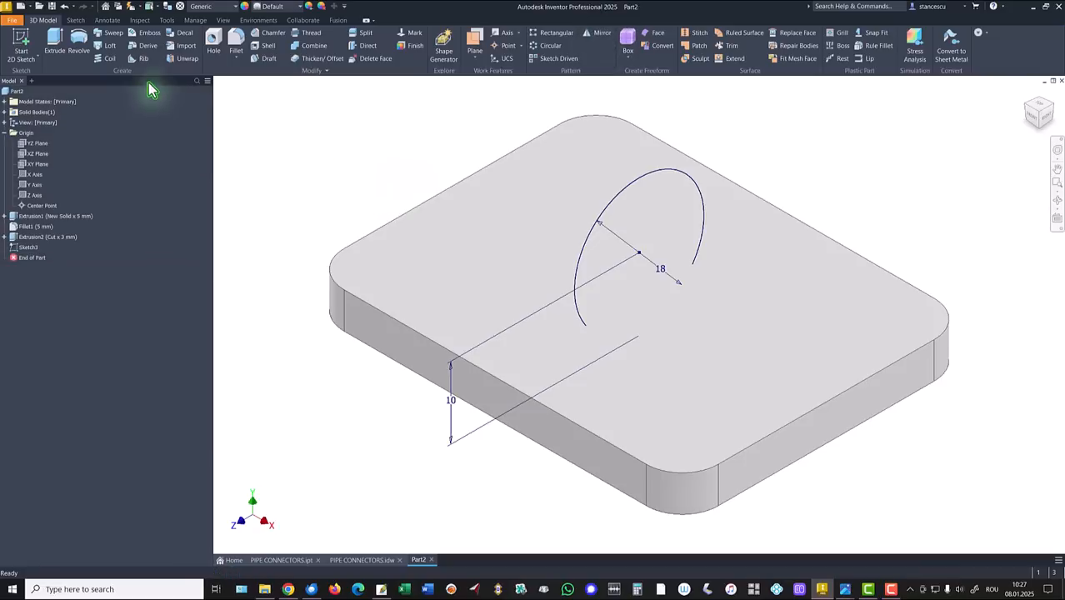
Step: Extrude the Ø18 circle symmetrically 70 mm into a cylinder and inspect it from below
{"action": "left_click", "coordinate": [55, 38]}
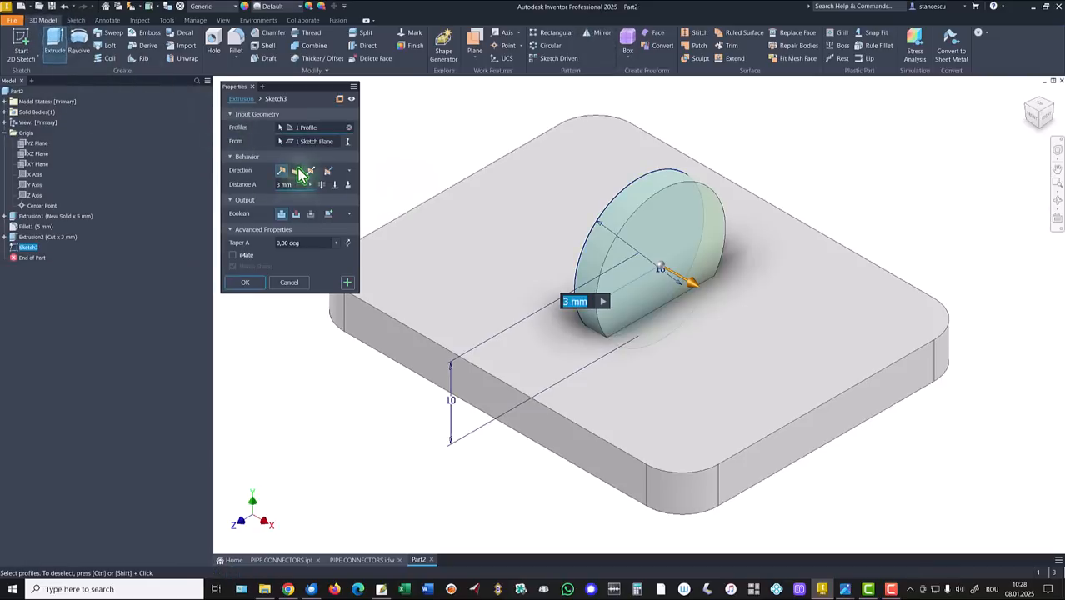
{"action": "left_click", "coordinate": [311, 171]}
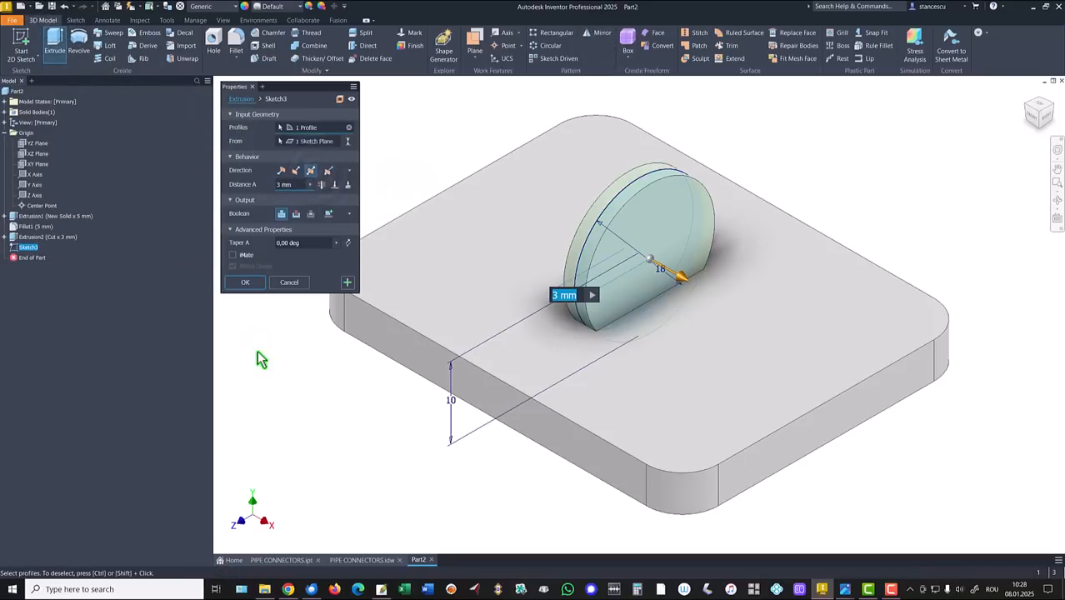
{"action": "type", "text": "70"}
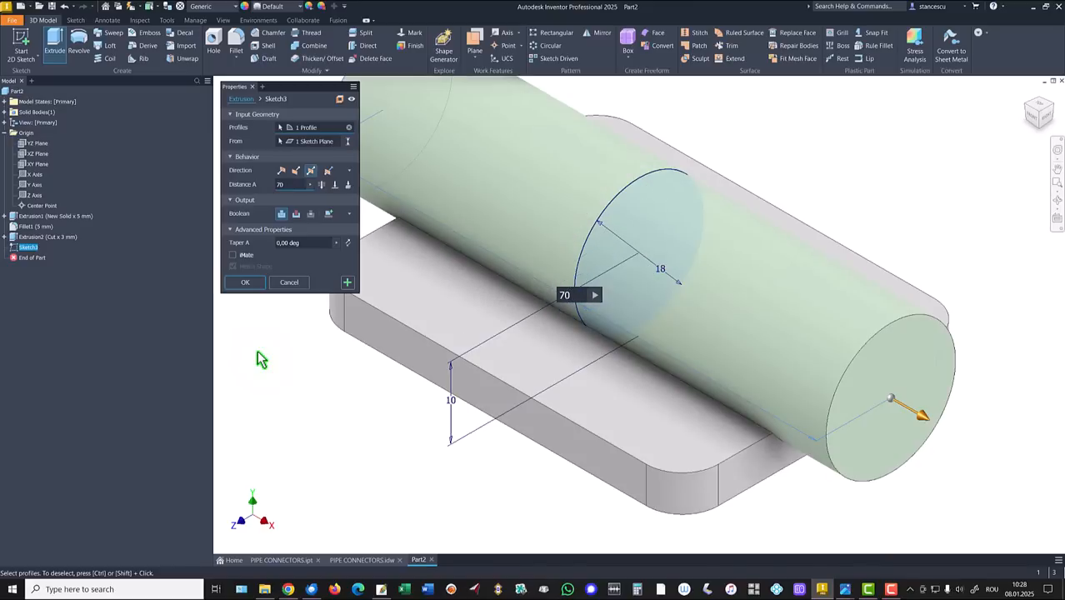
{"action": "left_click", "coordinate": [248, 283]}
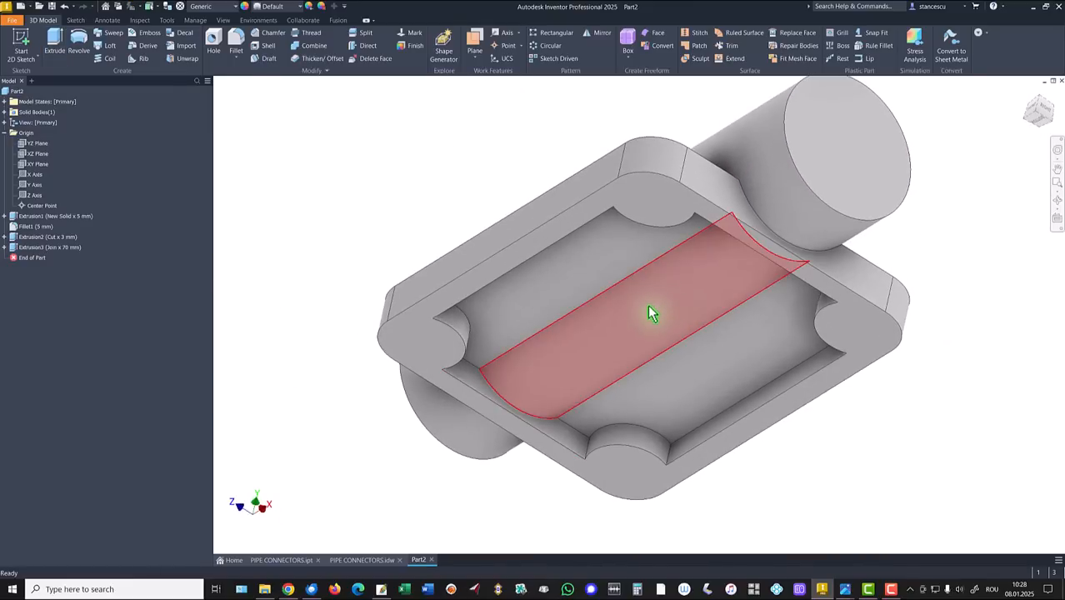
{"action": "middle_click_drag", "start_coordinate": [590, 349], "coordinate": [539, 324], "text": "shift"}
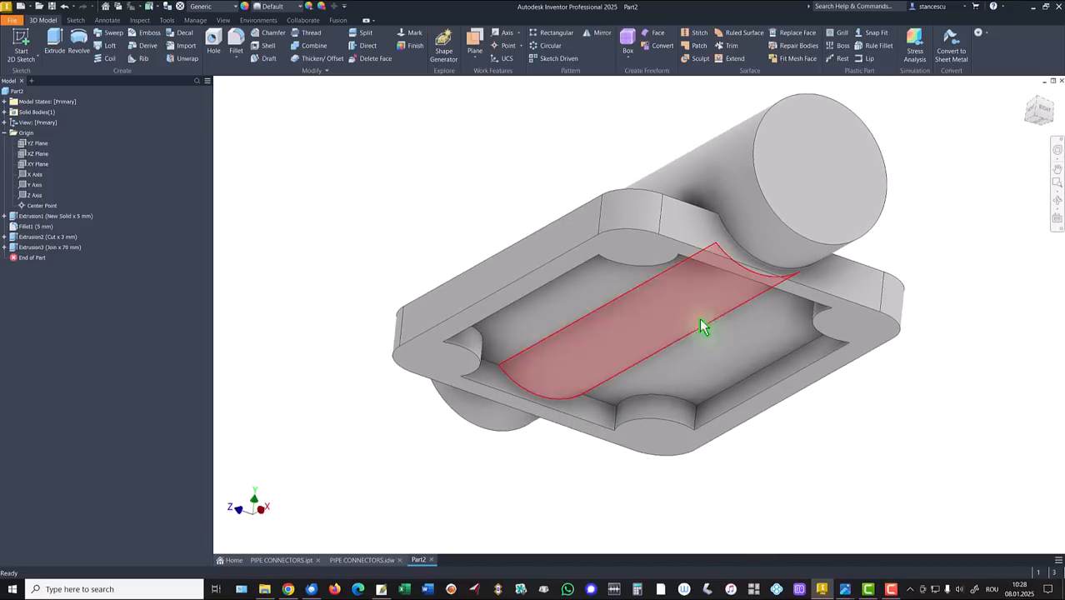
{"action": "key", "text": "F6"}
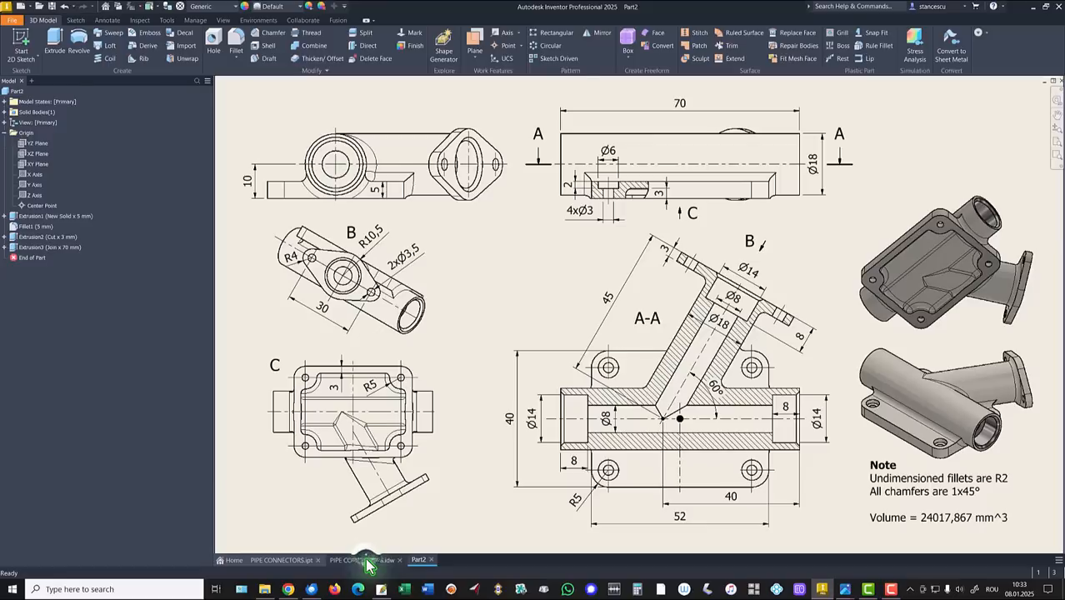
{"action": "left_click", "coordinate": [367, 560]}
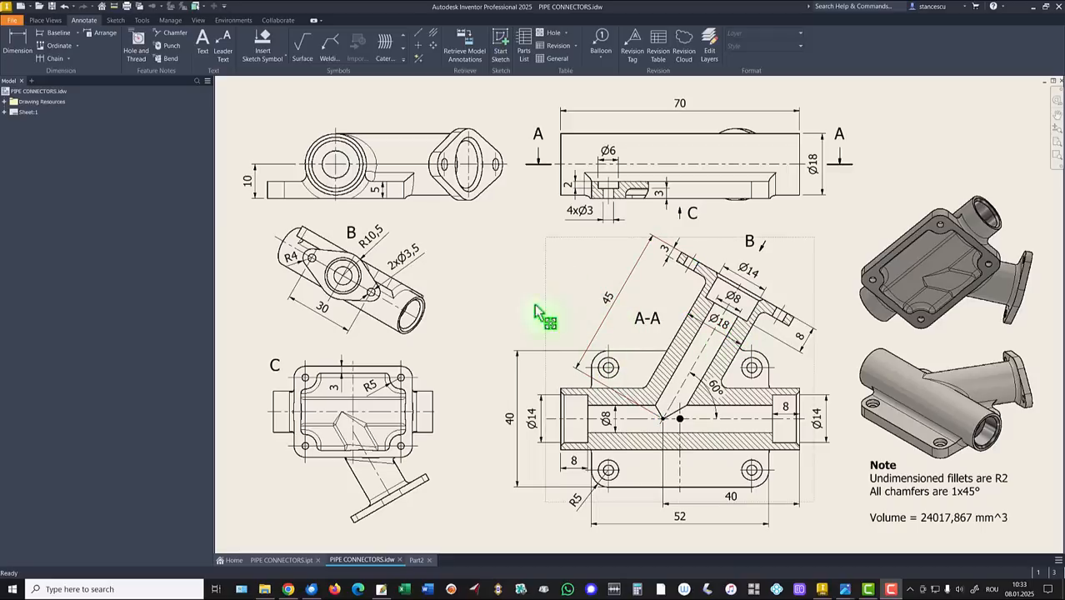
{"action": "left_click", "coordinate": [417, 560]}
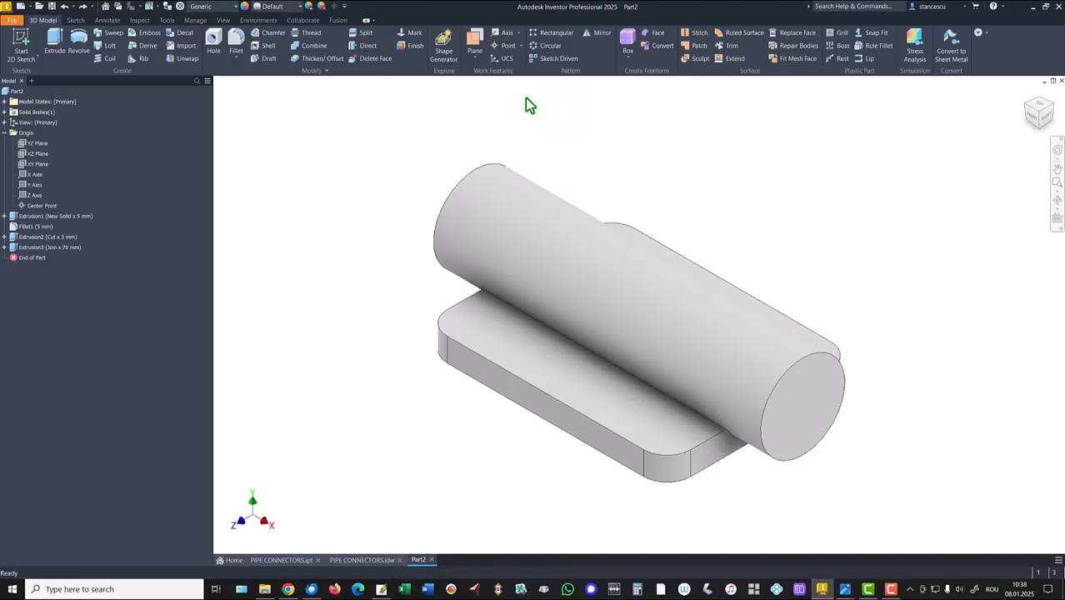
Step: Create Work Plane1 from the XY Plane about the cylinder's axis and start a sketch on it
{"action": "left_click", "coordinate": [475, 43]}
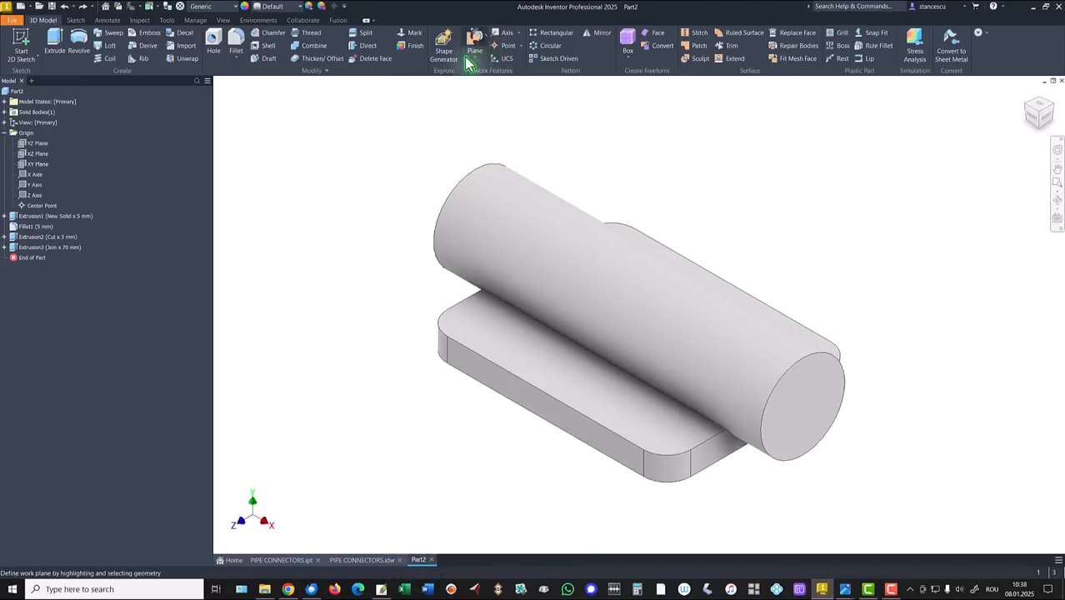
{"action": "left_click", "coordinate": [37, 165]}
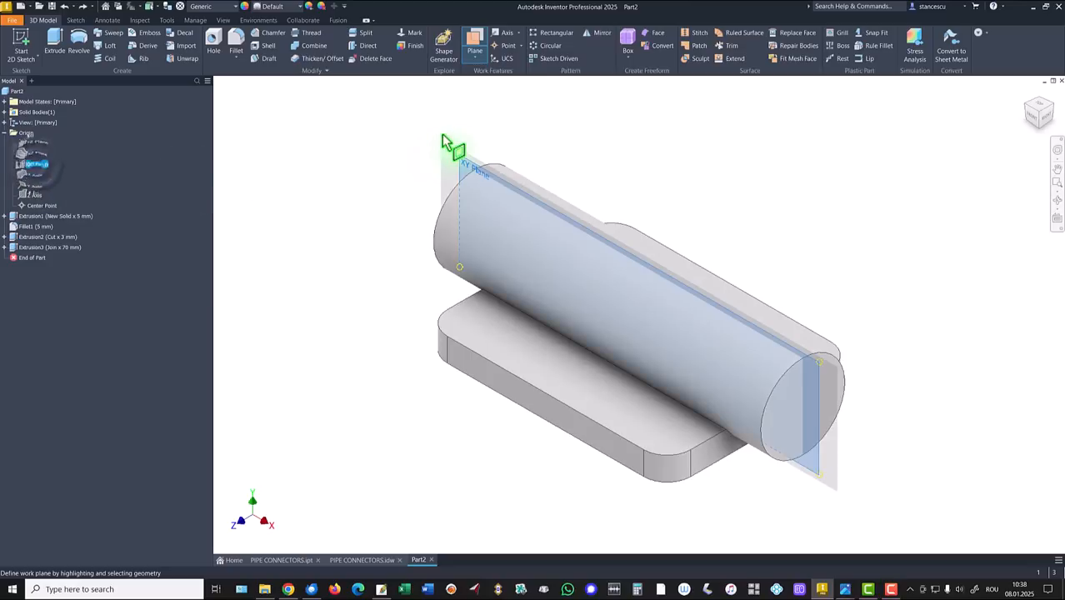
{"action": "right_click", "coordinate": [338, 156]}
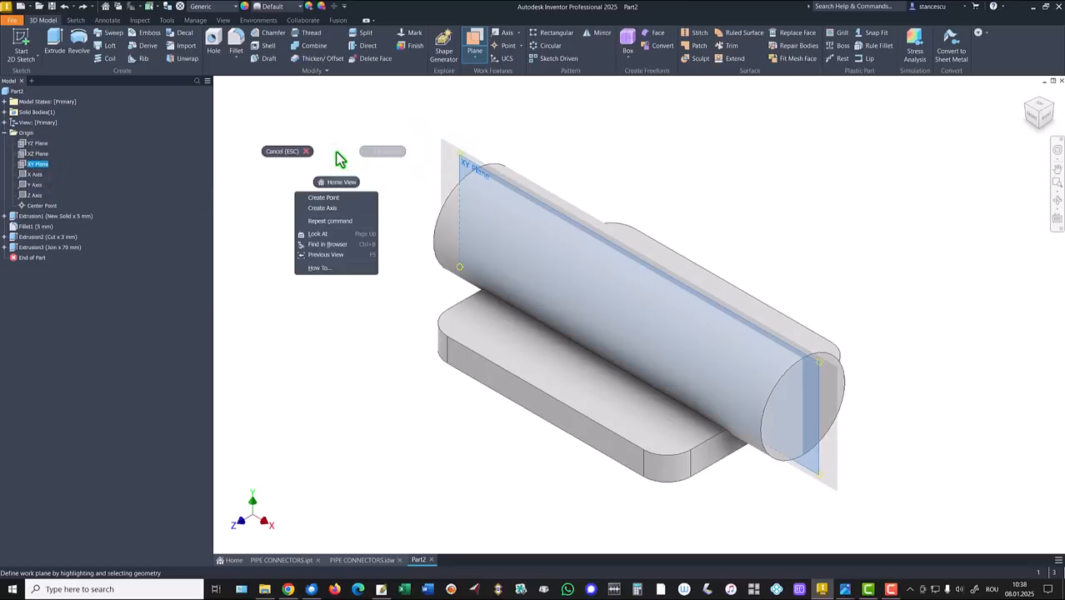
{"action": "left_click", "coordinate": [333, 208]}
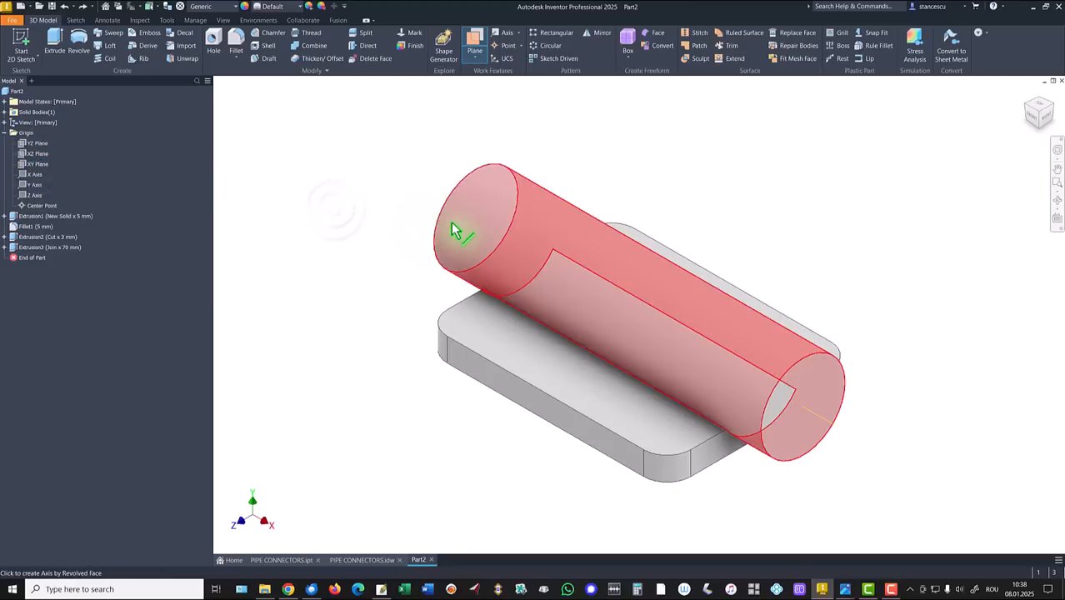
{"action": "left_click", "coordinate": [452, 223]}
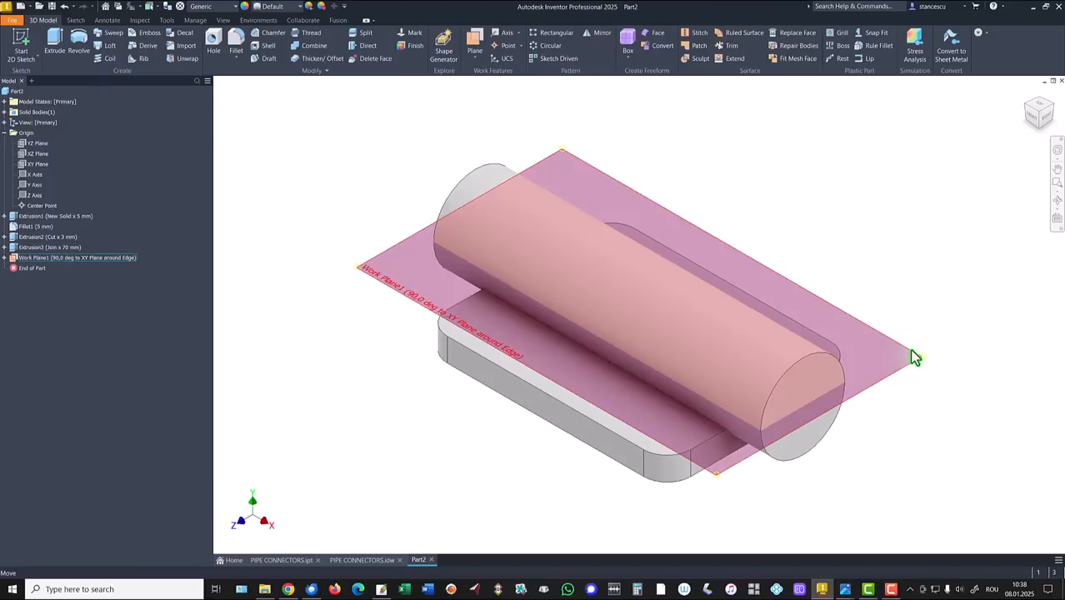
{"action": "left_click", "coordinate": [911, 351]}
{"action": "left_click", "coordinate": [940, 345]}
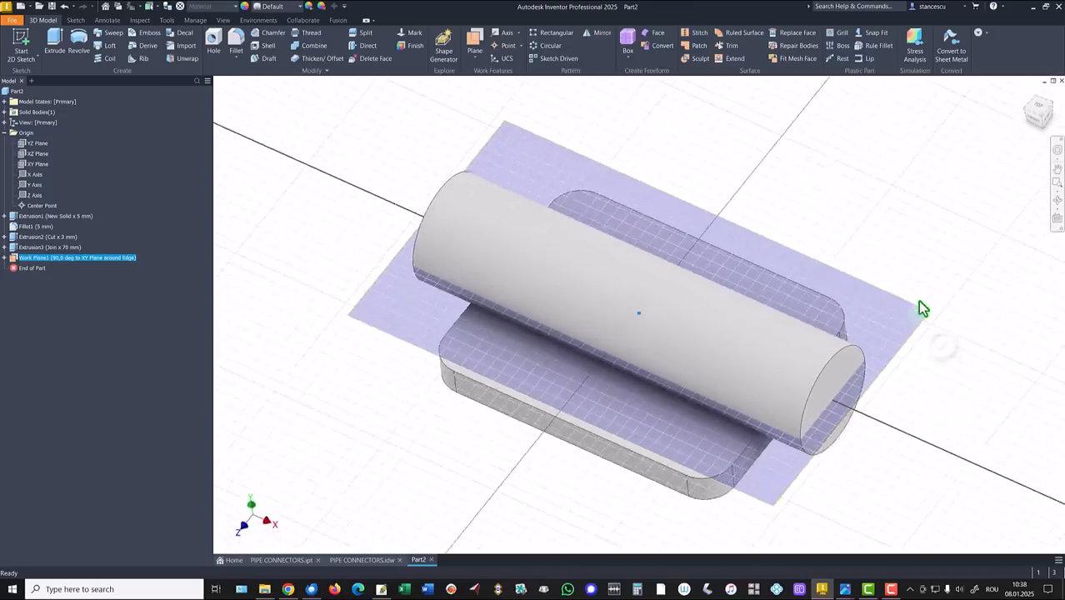
Step: Draw the branch line and a horizontal construction segment along the cylinder axis
{"action": "key", "text": "F7"}
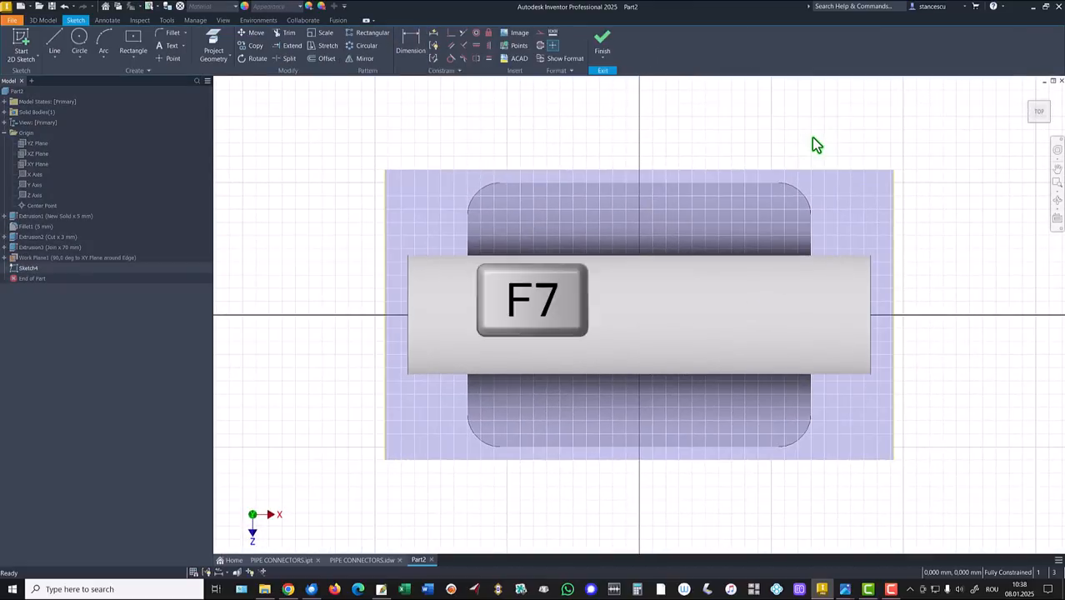
{"action": "left_click", "coordinate": [54, 40]}
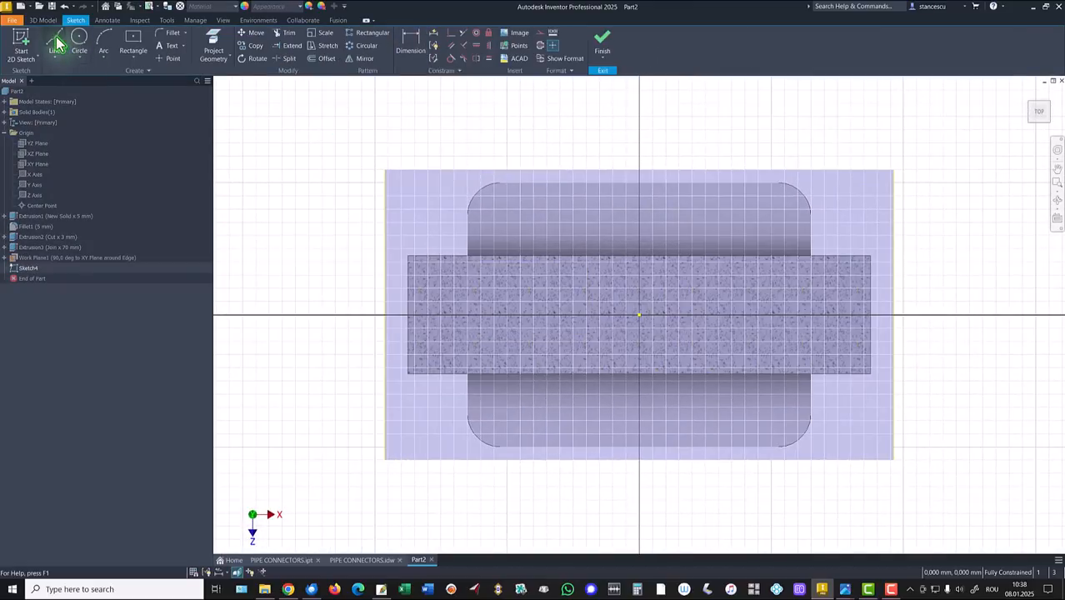
{"action": "left_click", "coordinate": [575, 316]}
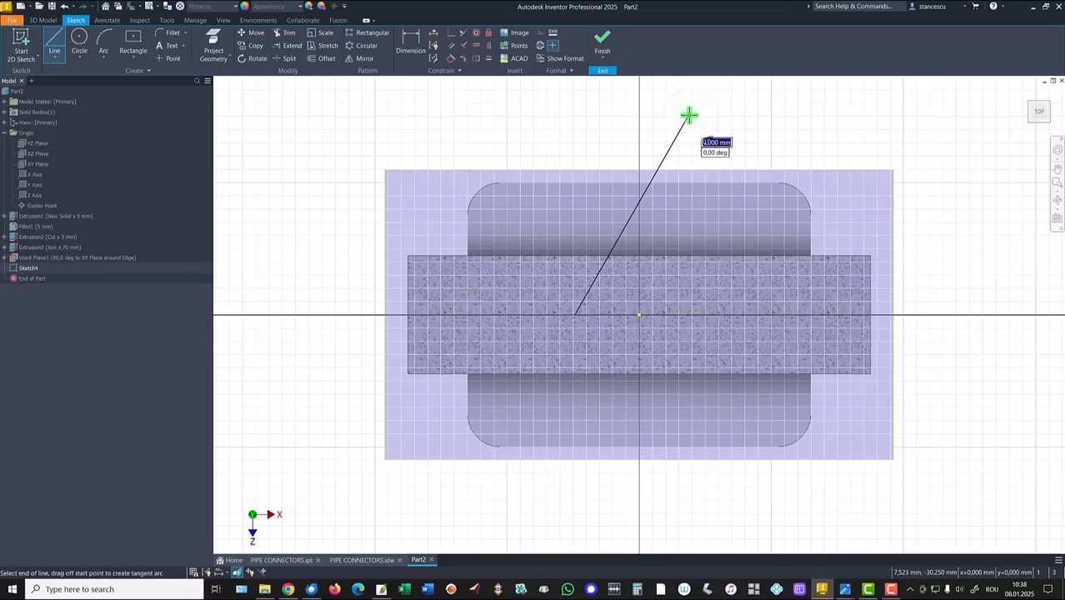
{"action": "key", "text": "Escape"}
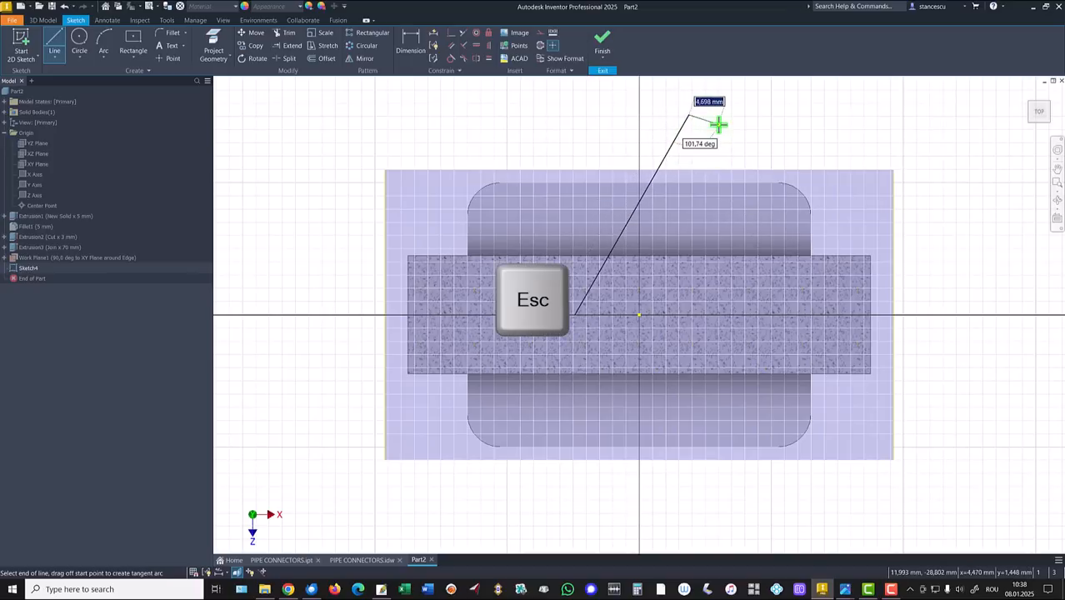
{"action": "left_click", "coordinate": [48, 42]}
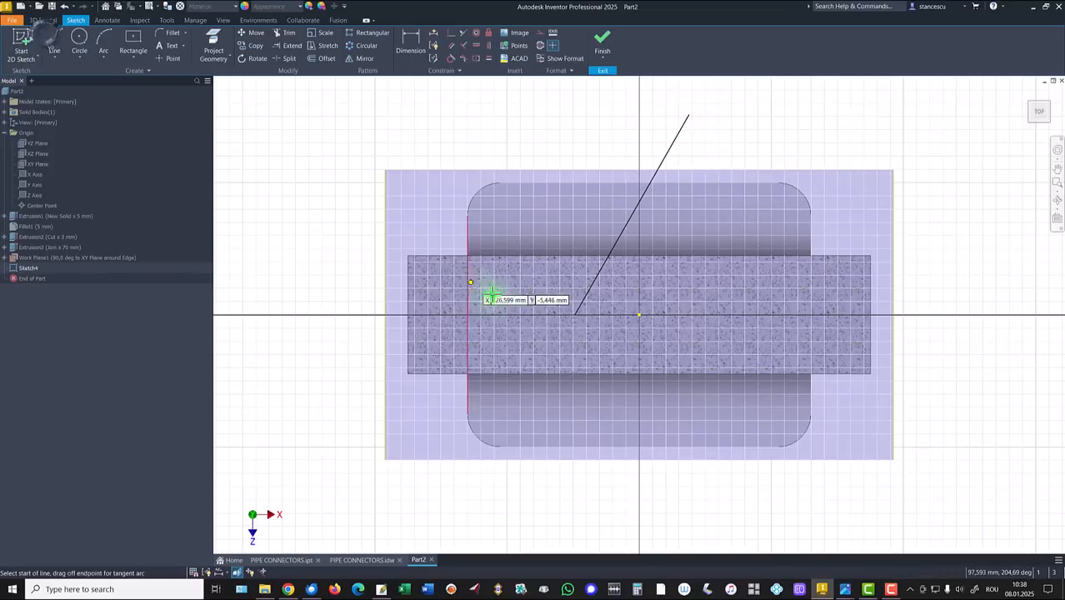
{"action": "left_click", "coordinate": [575, 316]}
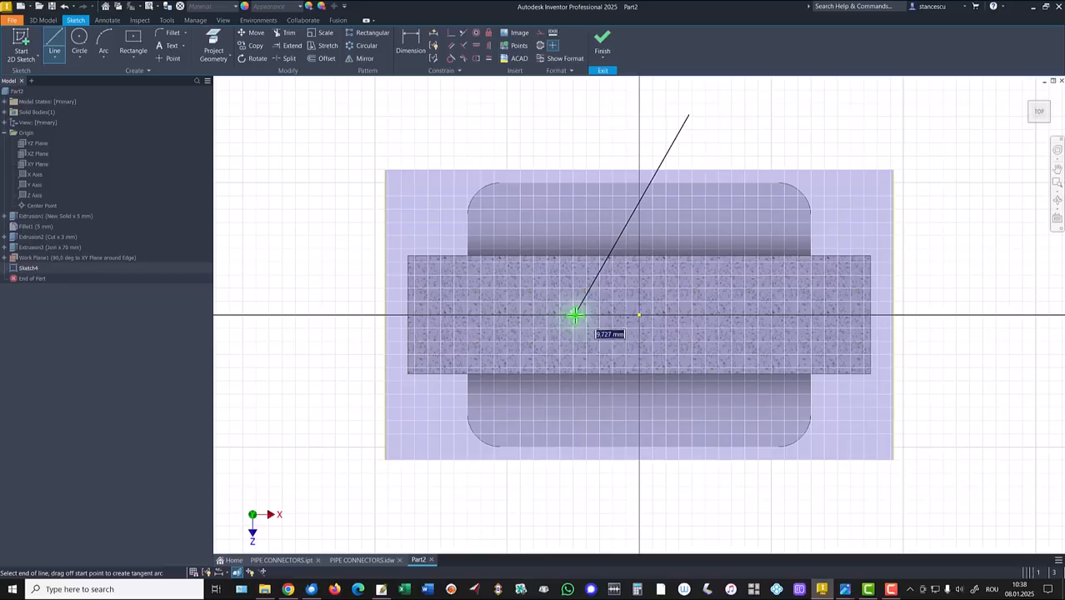
{"action": "left_click", "coordinate": [637, 316]}
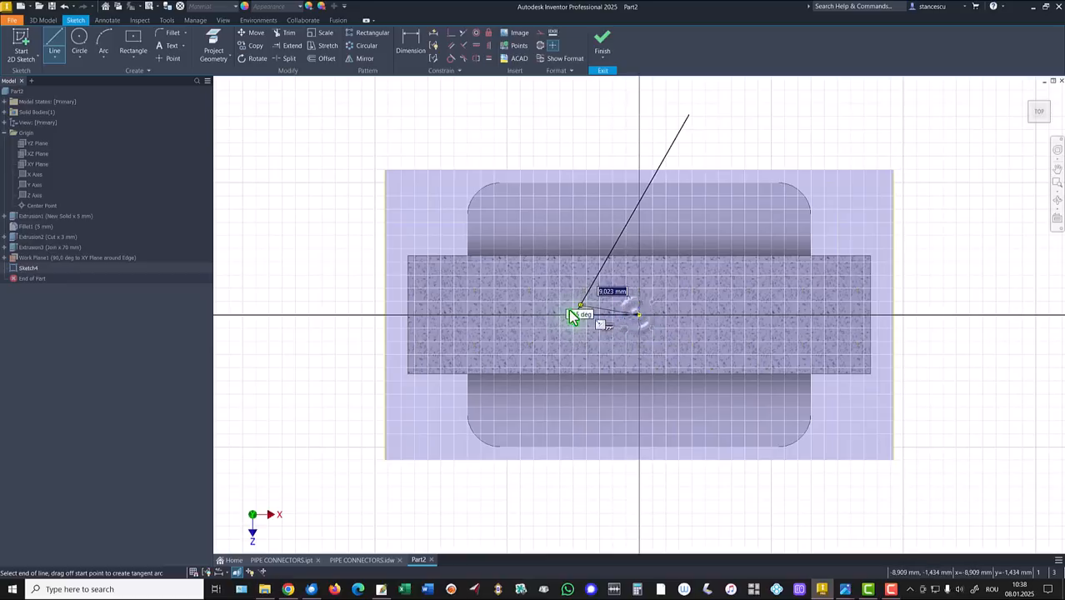
{"action": "key", "text": "Escape"}
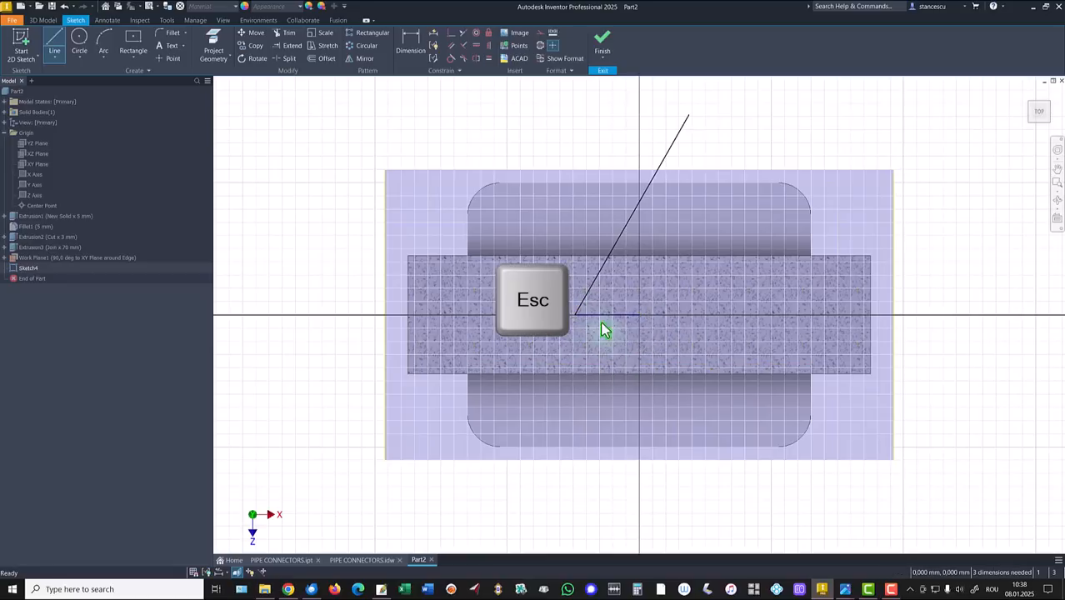
{"action": "right_click", "coordinate": [551, 485]}
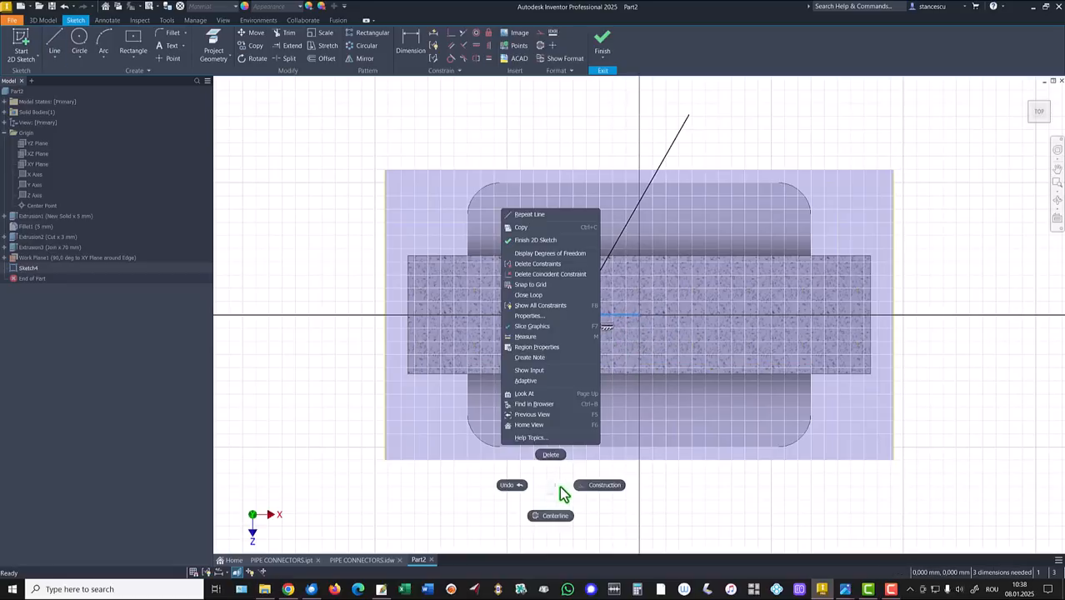
{"action": "left_click", "coordinate": [585, 490]}
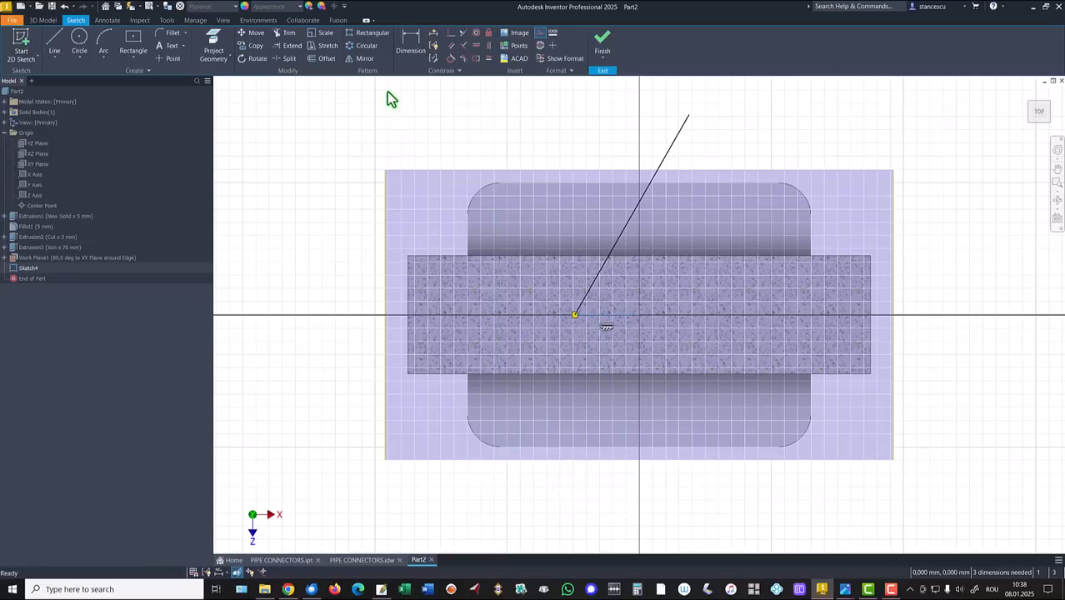
Step: Dimension the branch line at 60° from the horizontal axis and 45 mm long
{"action": "left_click", "coordinate": [410, 41]}
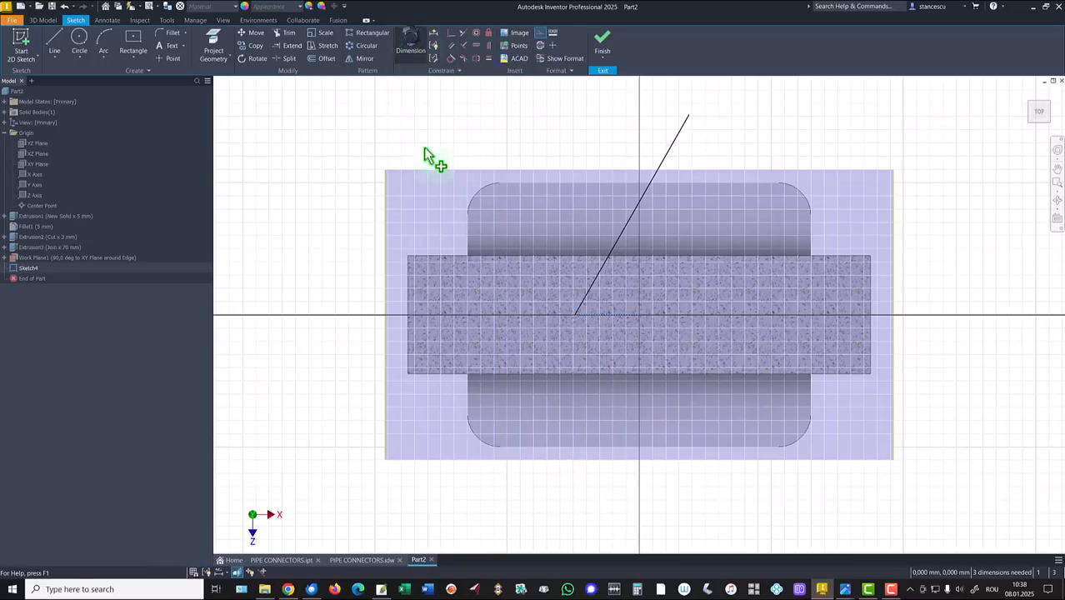
{"action": "left_click", "coordinate": [621, 235]}
{"action": "left_click", "coordinate": [630, 316]}
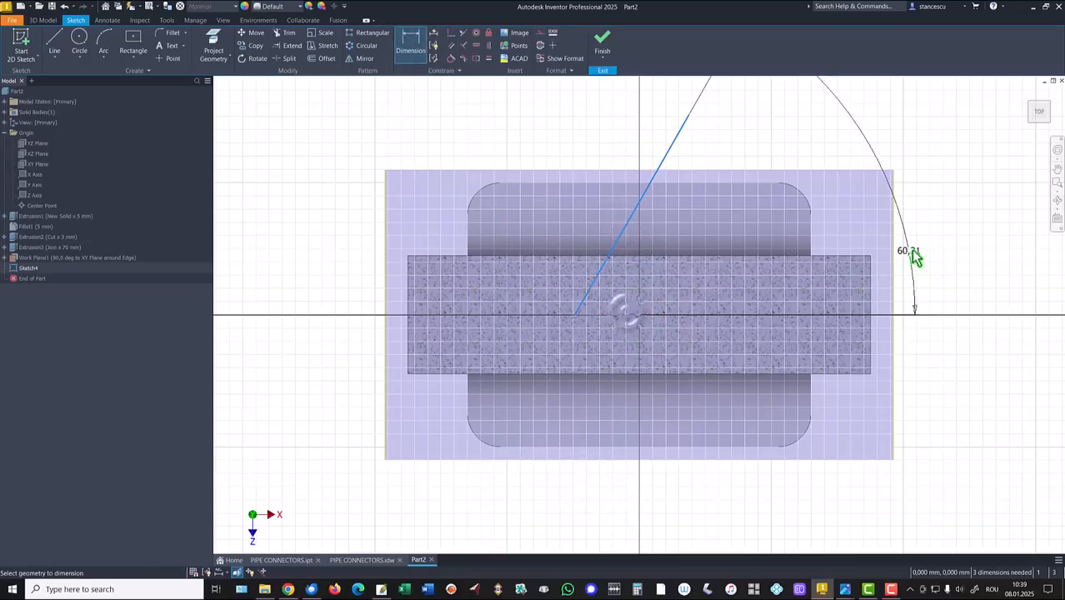
{"action": "left_click", "coordinate": [863, 221]}
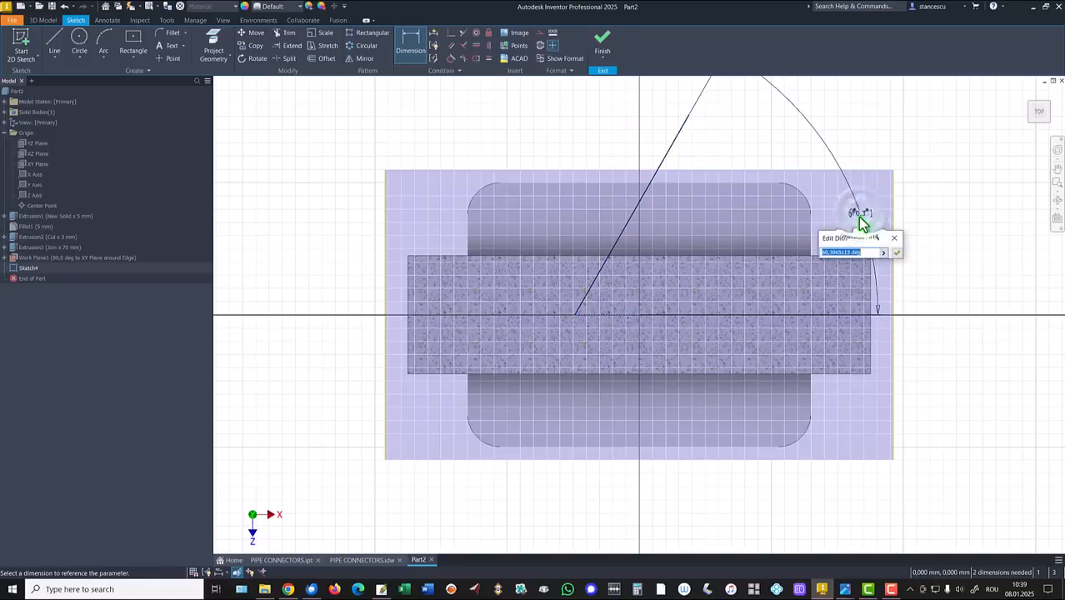
{"action": "type", "text": "60"}
{"action": "key", "text": "Return"}
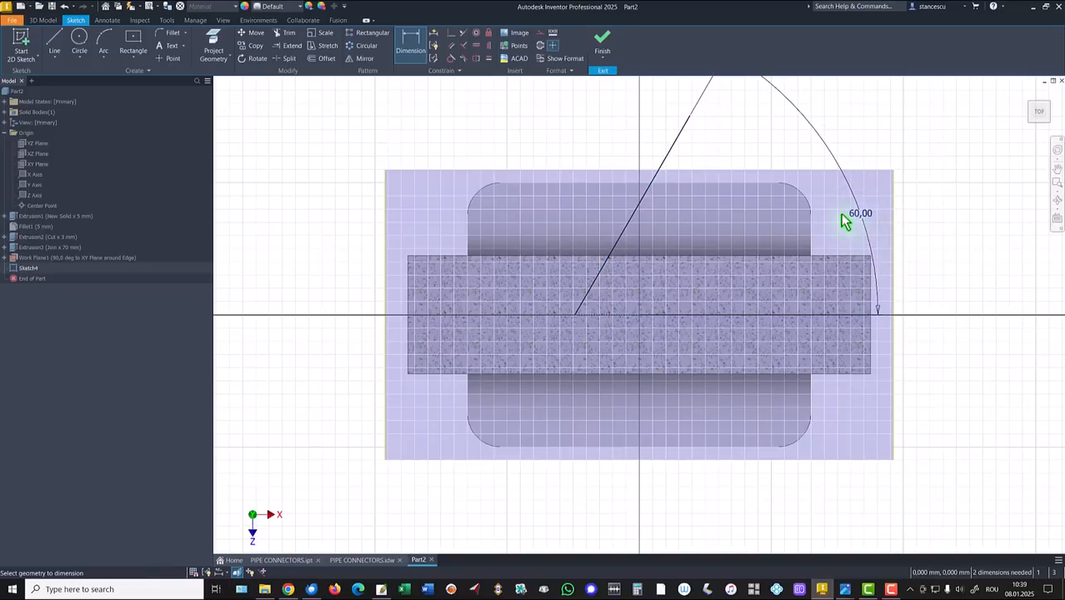
{"action": "left_click", "coordinate": [642, 199]}
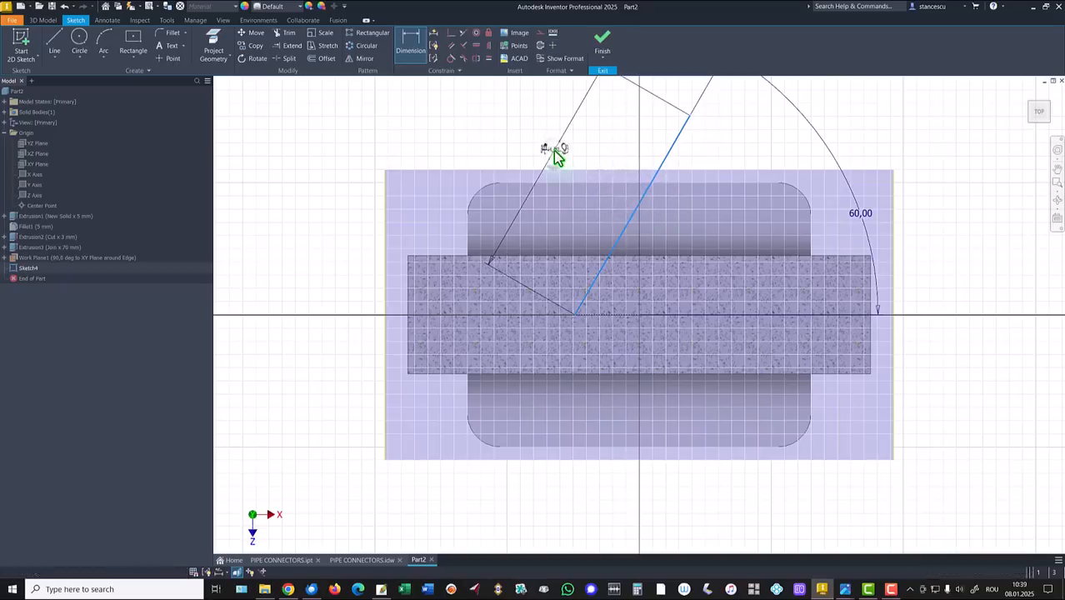
{"action": "left_click", "coordinate": [553, 150]}
{"action": "type", "text": "45"}
{"action": "key", "text": "Return"}
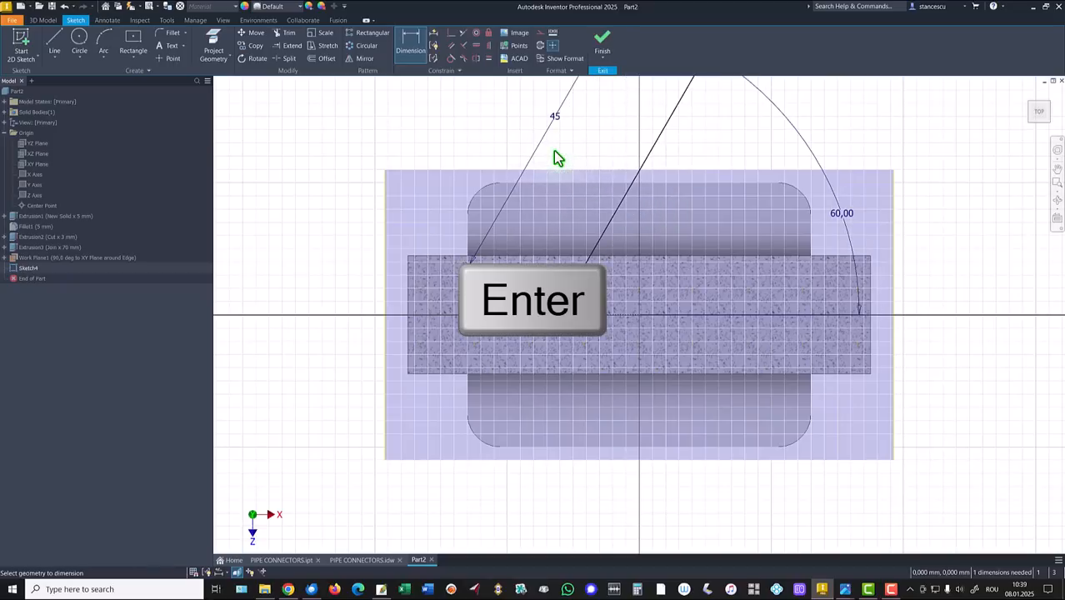
Step: Dimension the line's start point 40 mm from the plate end
{"action": "key", "text": "F6"}
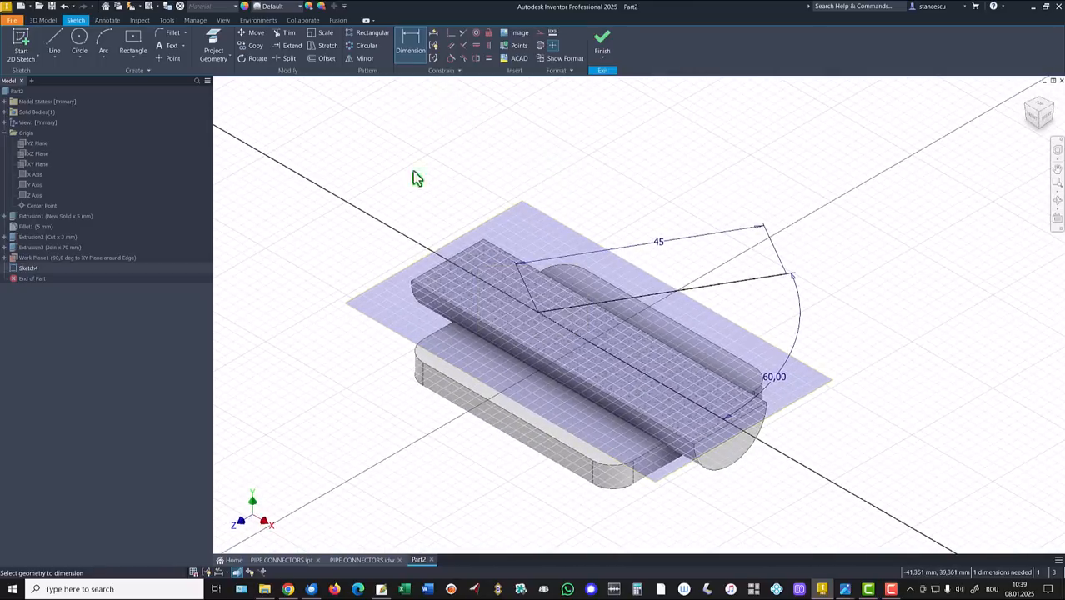
{"action": "left_click", "coordinate": [538, 312]}
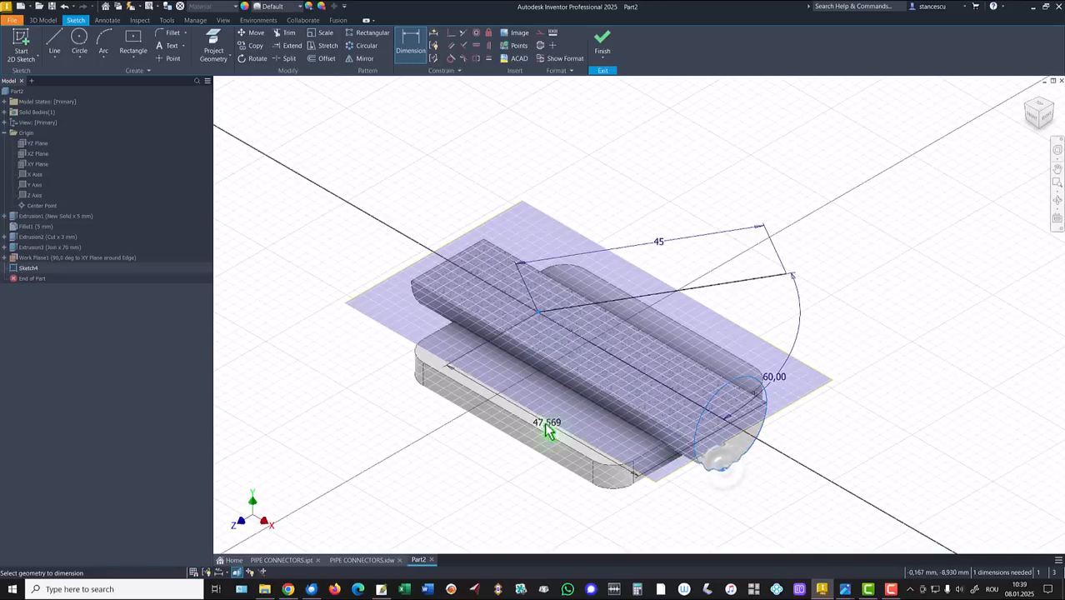
{"action": "left_click", "coordinate": [501, 467]}
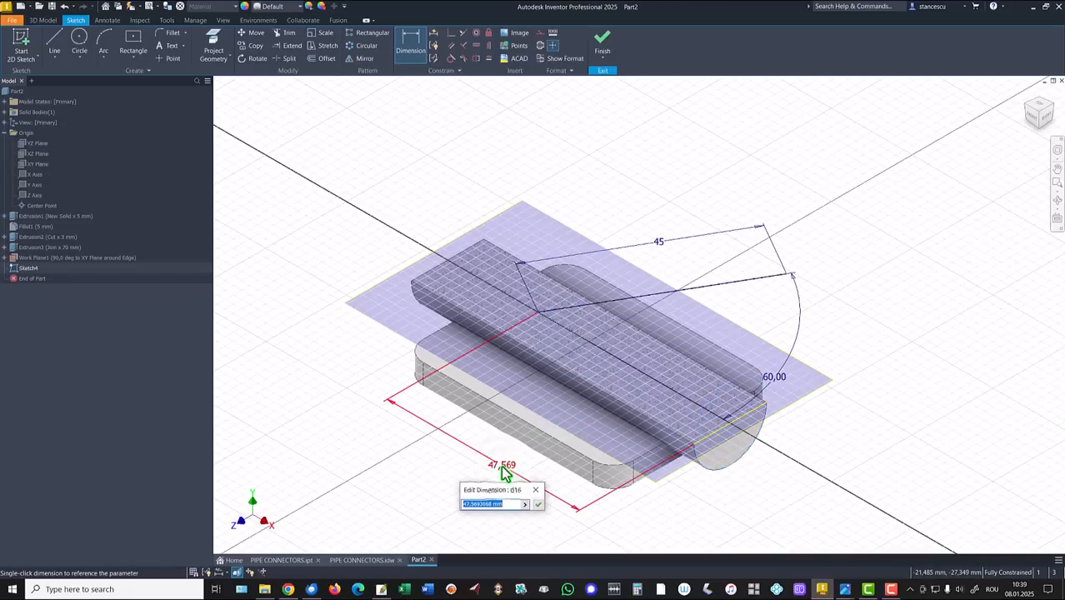
{"action": "type", "text": "40"}
{"action": "key", "text": "Return"}
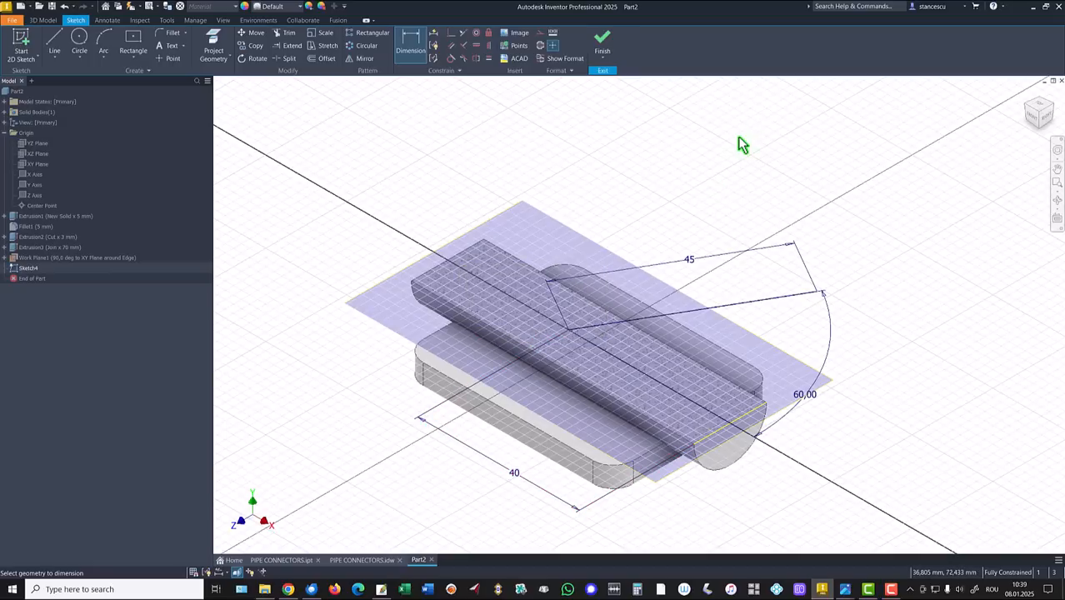
{"action": "key", "text": "F6"}
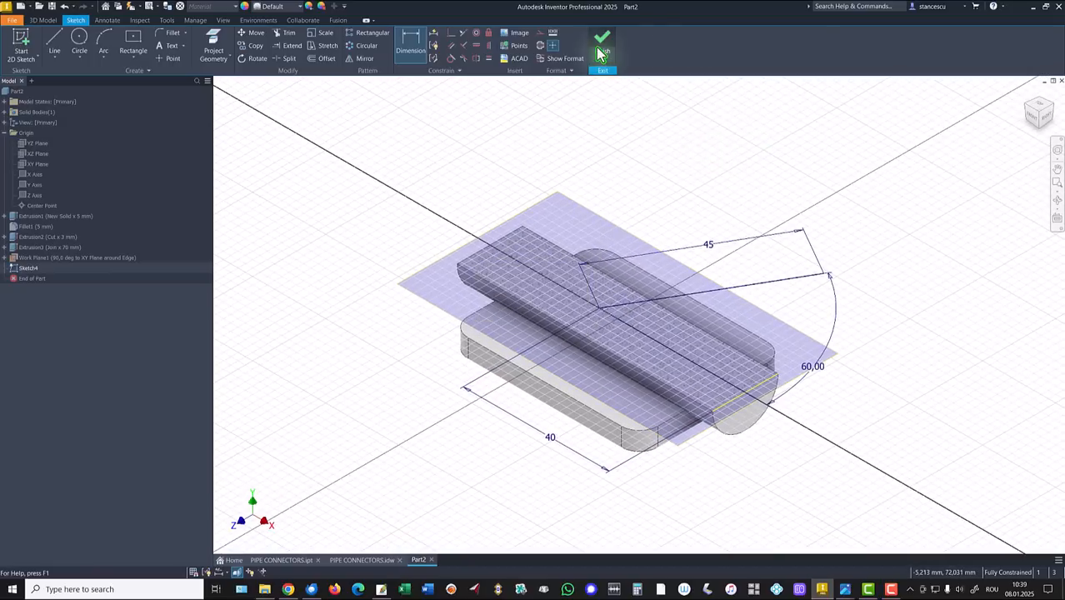
Step: Finish the branch line sketch and add a work plane normal to the line at its end point
{"action": "left_click", "coordinate": [604, 46]}
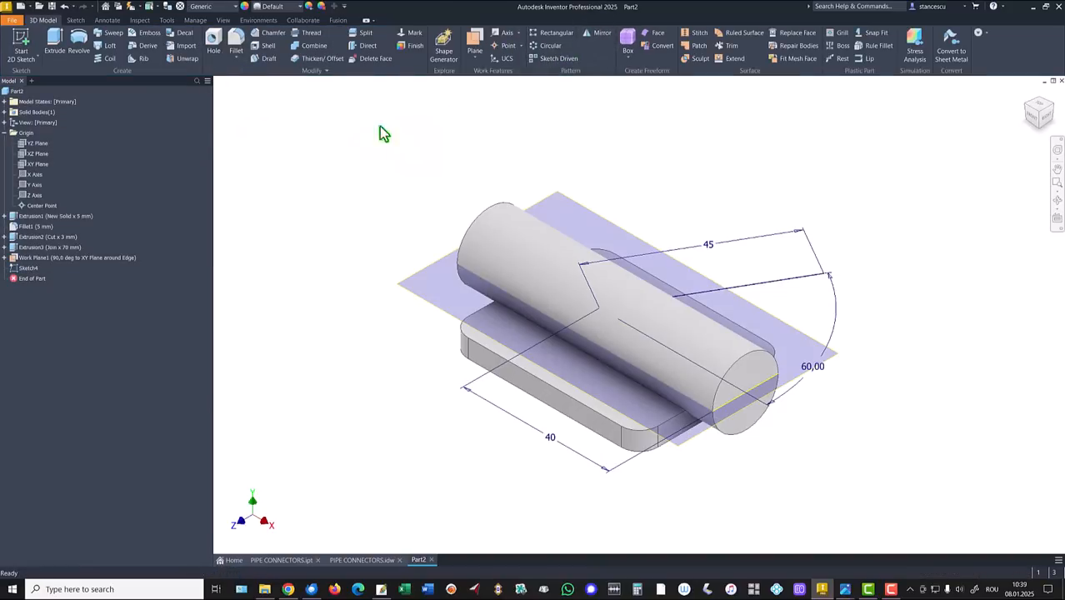
{"action": "left_click", "coordinate": [479, 37]}
{"action": "middle_click_drag", "start_coordinate": [899, 250], "coordinate": [756, 419], "text": "shift"}
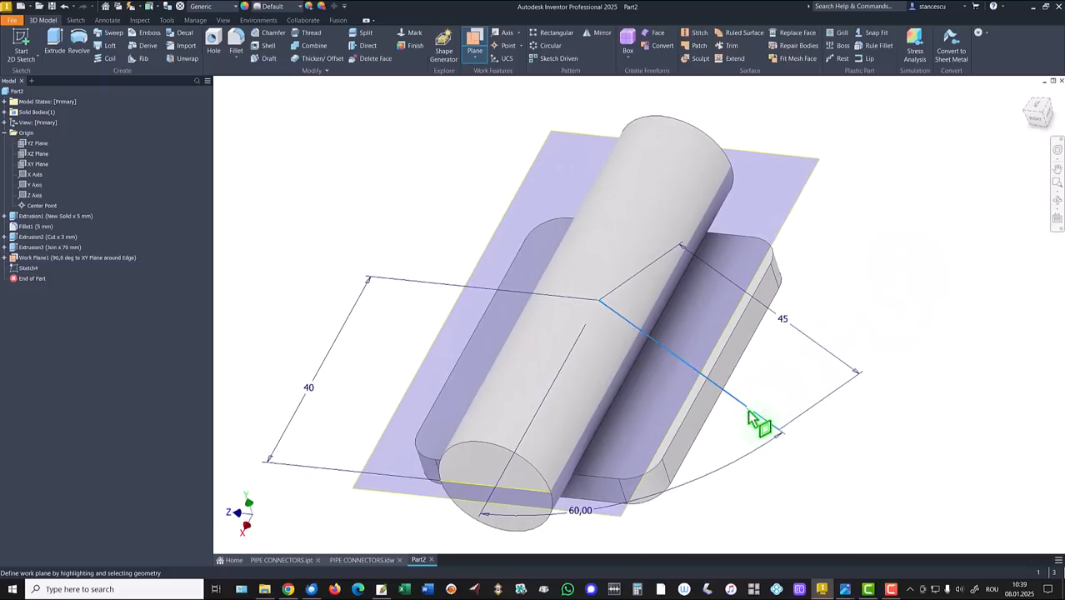
{"action": "left_click", "coordinate": [782, 433]}
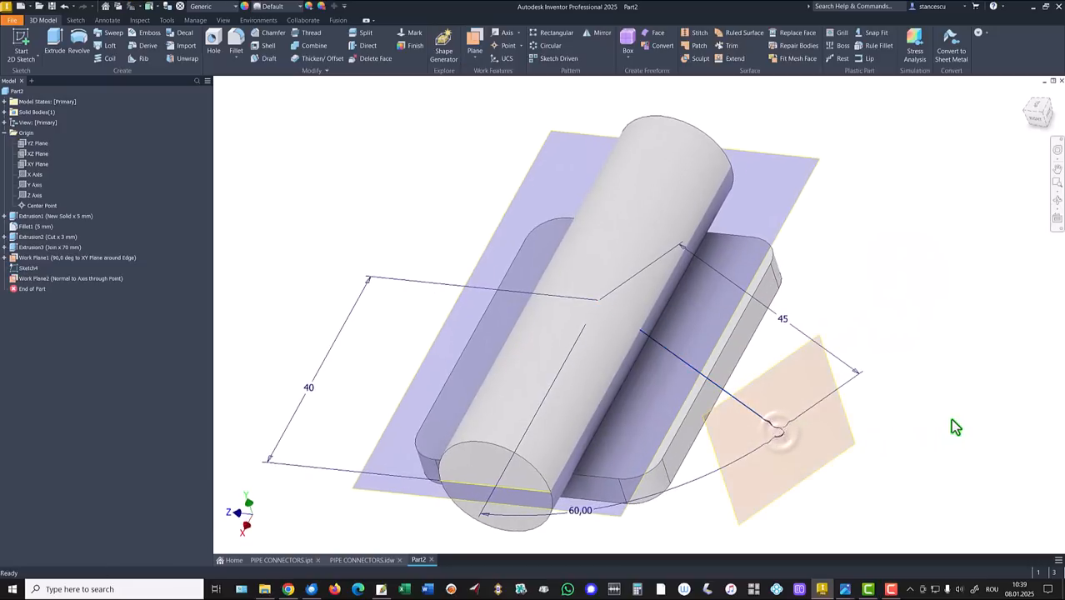
{"action": "middle_click_drag", "start_coordinate": [951, 417], "coordinate": [662, 158], "text": "shift"}
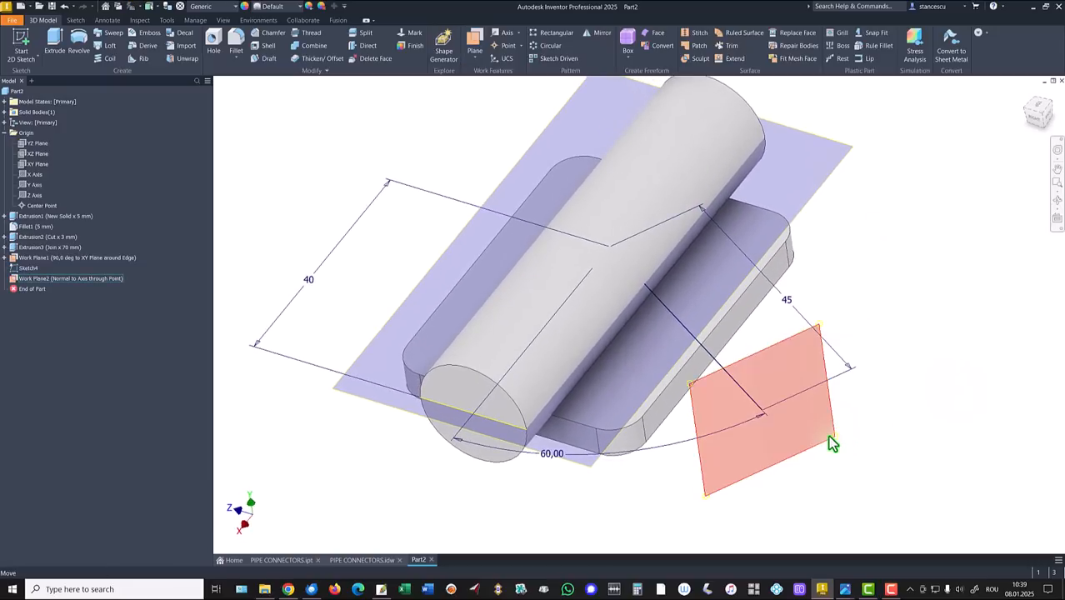
Step: Start a new 2D sketch on Work Plane2
{"action": "left_click", "coordinate": [829, 435]}
{"action": "key", "text": "s"}
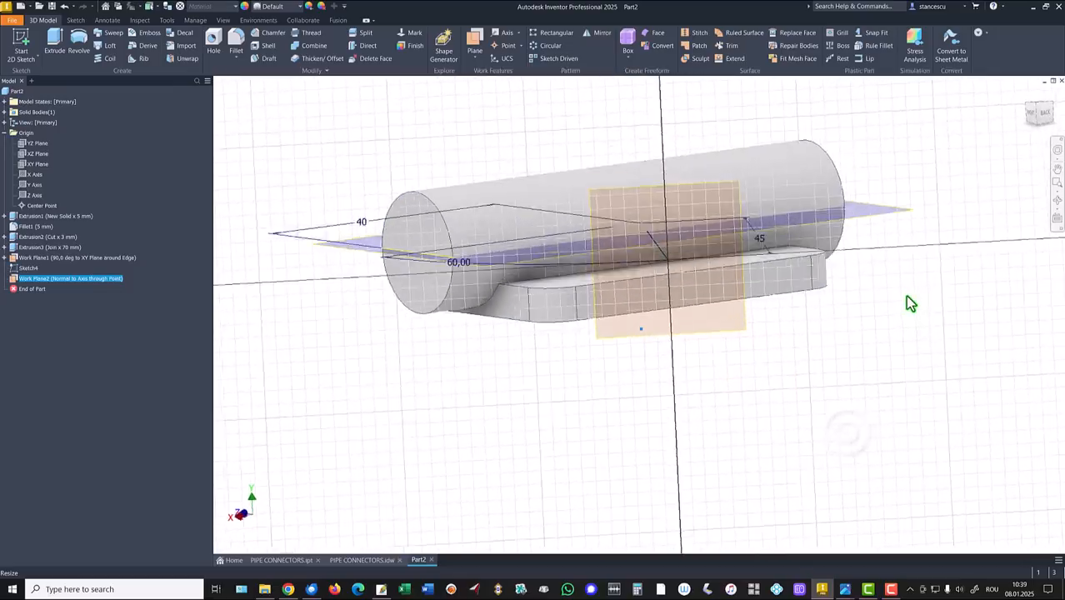
{"action": "middle_click_drag", "start_coordinate": [409, 92], "coordinate": [288, 82], "text": "shift"}
Step: Project the branch line and its end point into the new sketch
{"action": "left_click", "coordinate": [213, 43]}
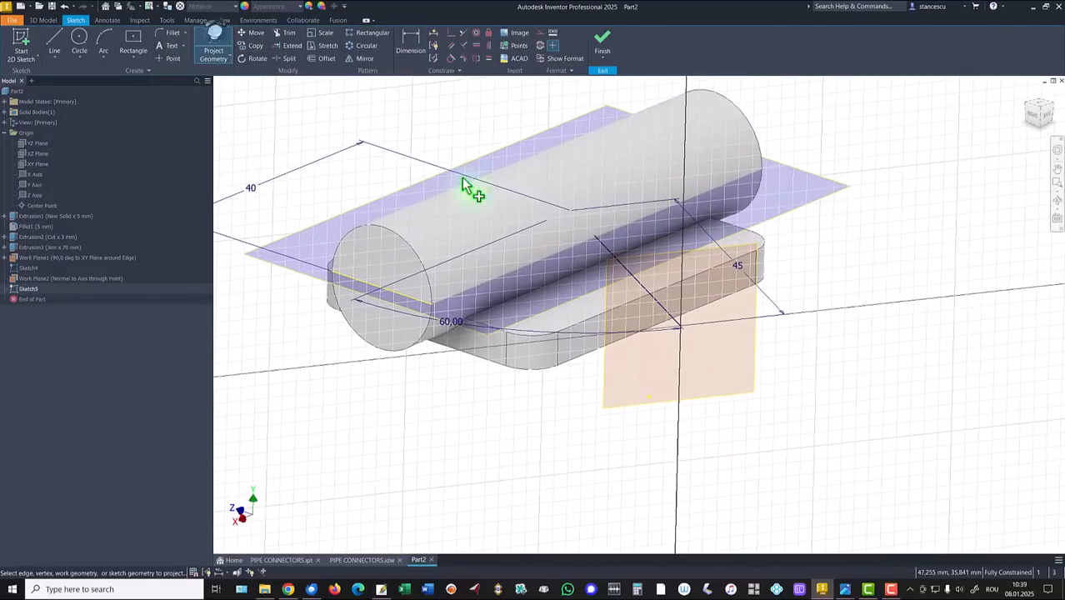
{"action": "left_click", "coordinate": [627, 275]}
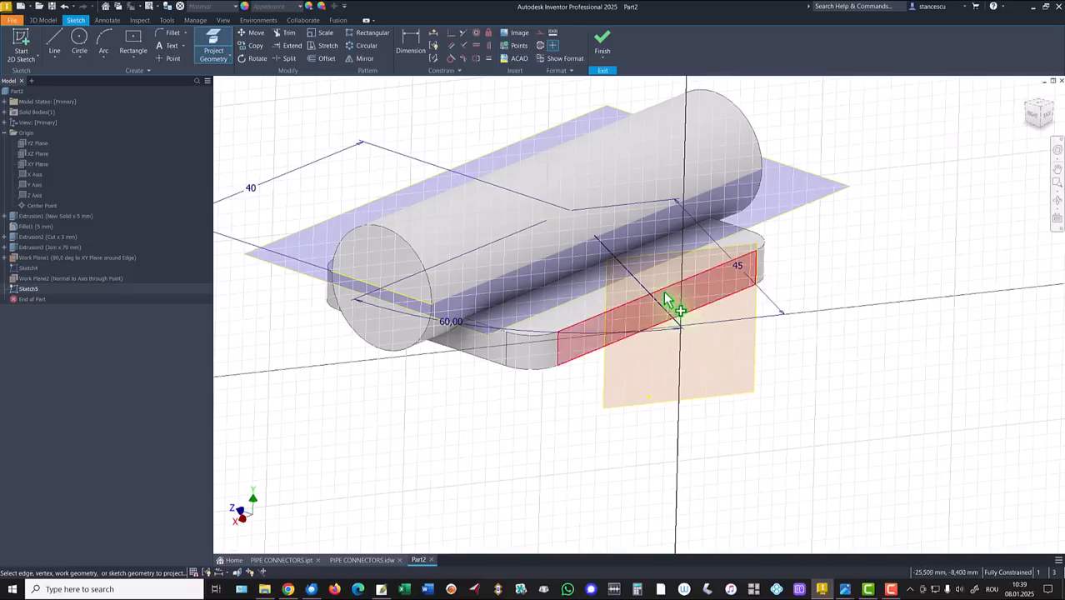
{"action": "left_click", "coordinate": [638, 285]}
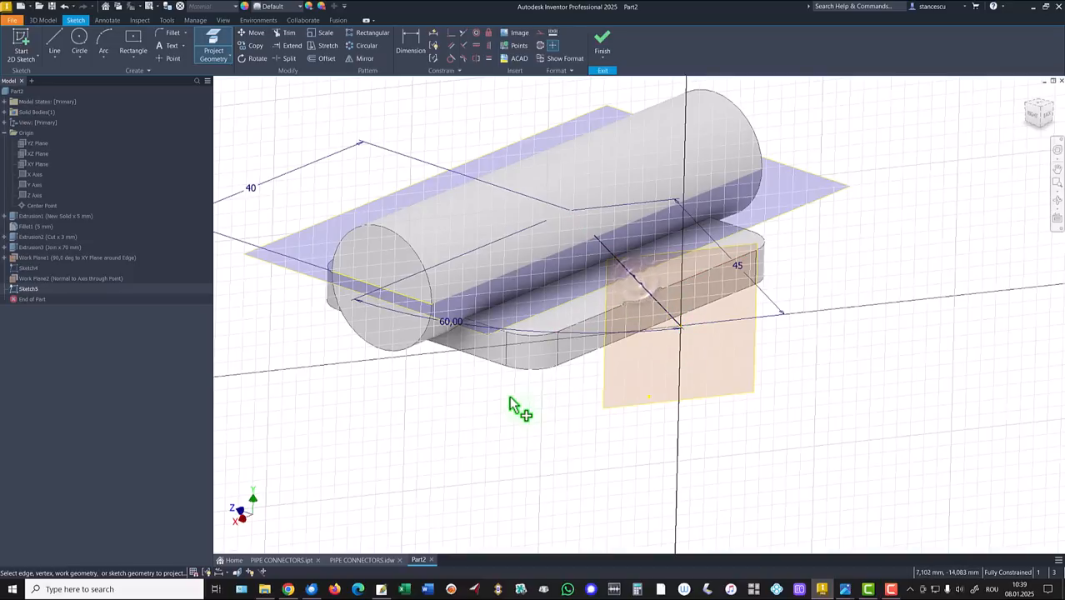
{"action": "scroll", "coordinate": [611, 384], "scroll_direction": "down", "scroll_amount": 4}
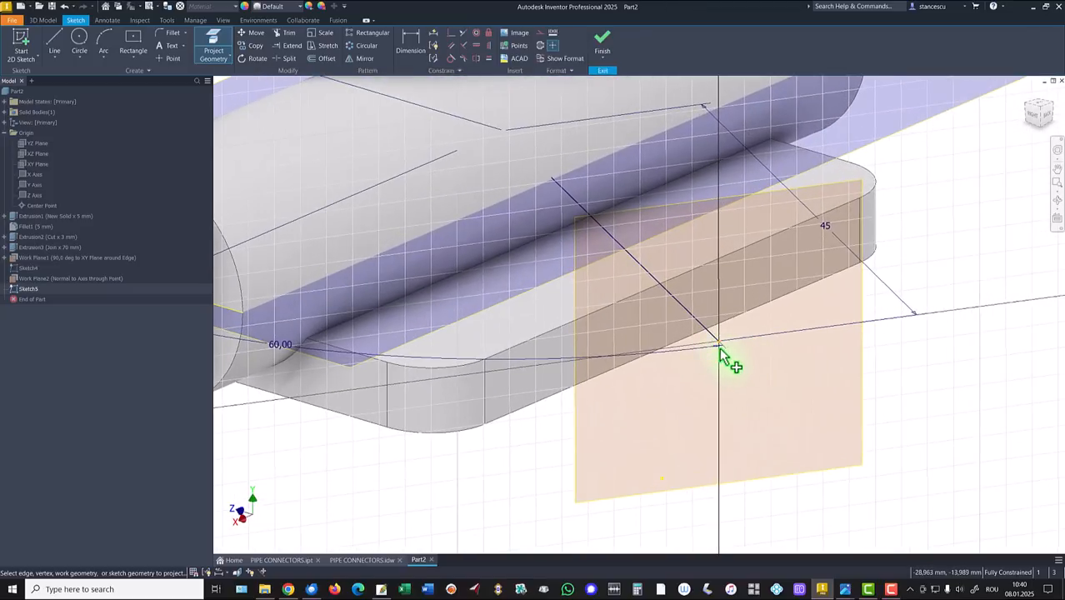
{"action": "scroll", "coordinate": [518, 458], "scroll_direction": "up", "scroll_amount": 3}
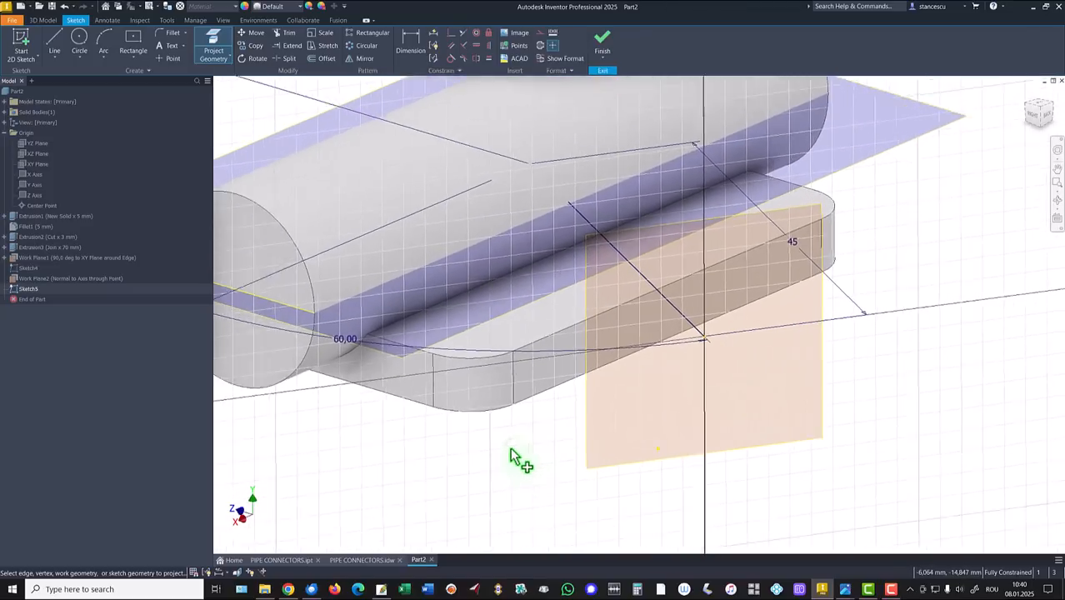
Step: Draw an Ø18 circle centred on the projected end point and finish the sketch
{"action": "left_click", "coordinate": [79, 39]}
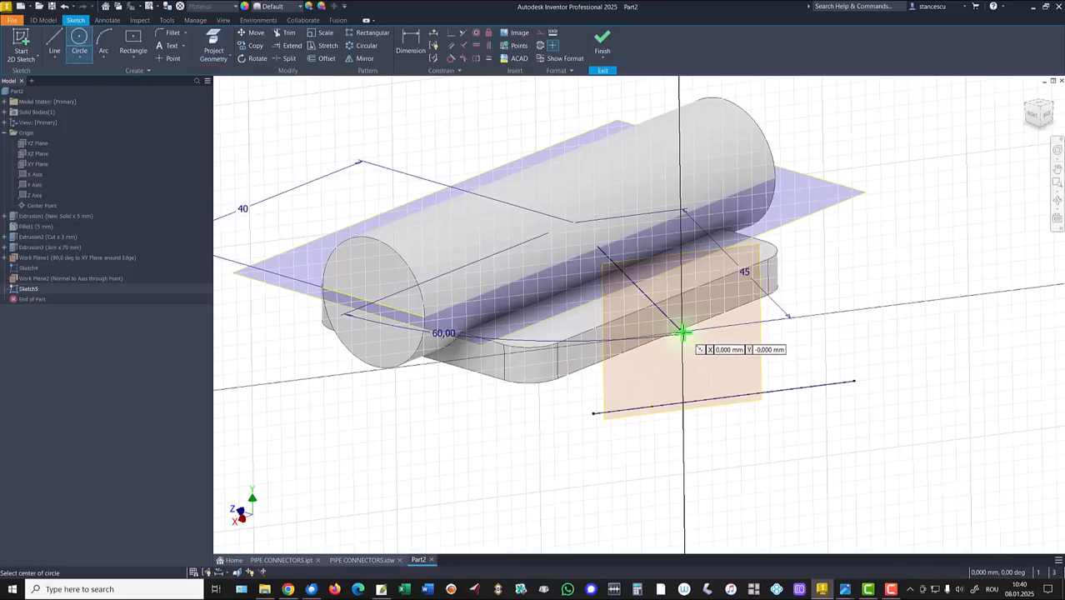
{"action": "left_click", "coordinate": [680, 334]}
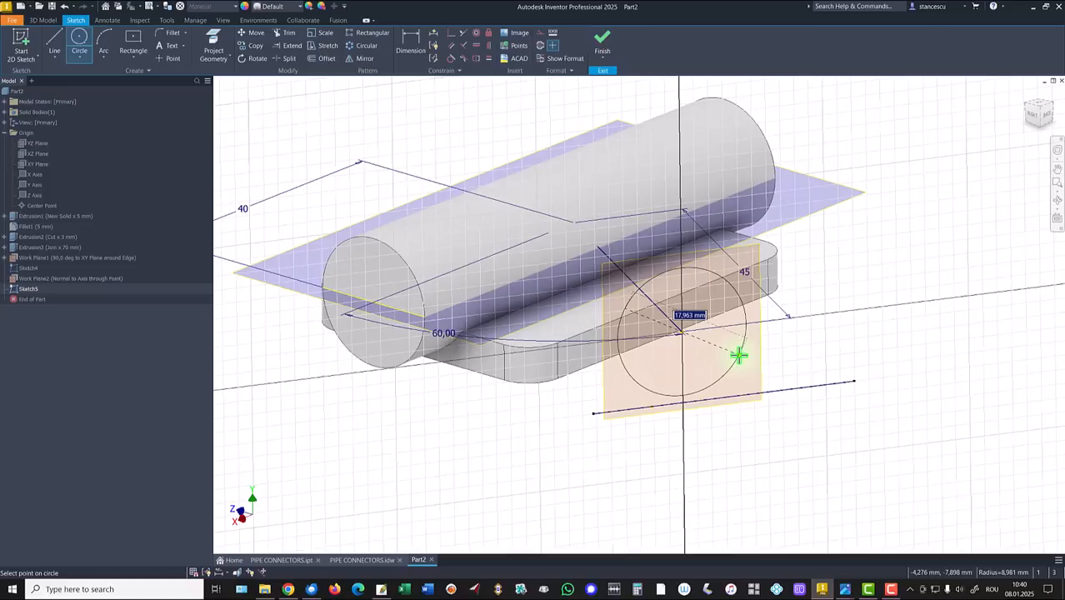
{"action": "type", "text": "18"}
{"action": "key", "text": "Return"}
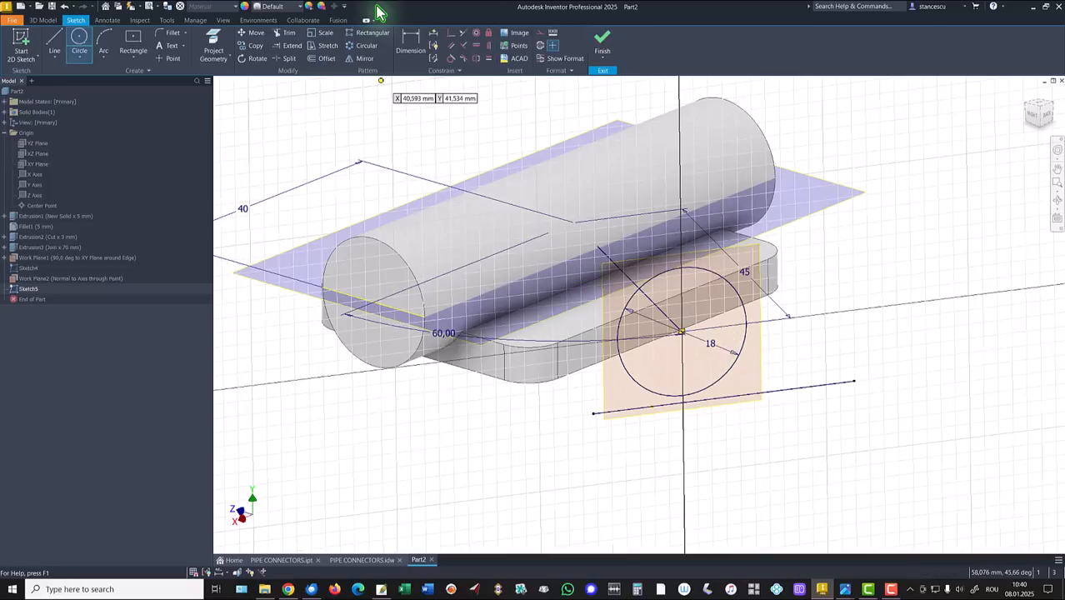
{"action": "left_click", "coordinate": [602, 47]}
Step: Extrude the Ø18 circle To the horizontal cylinder's face, joined as the angled branch
{"action": "left_click", "coordinate": [52, 39]}
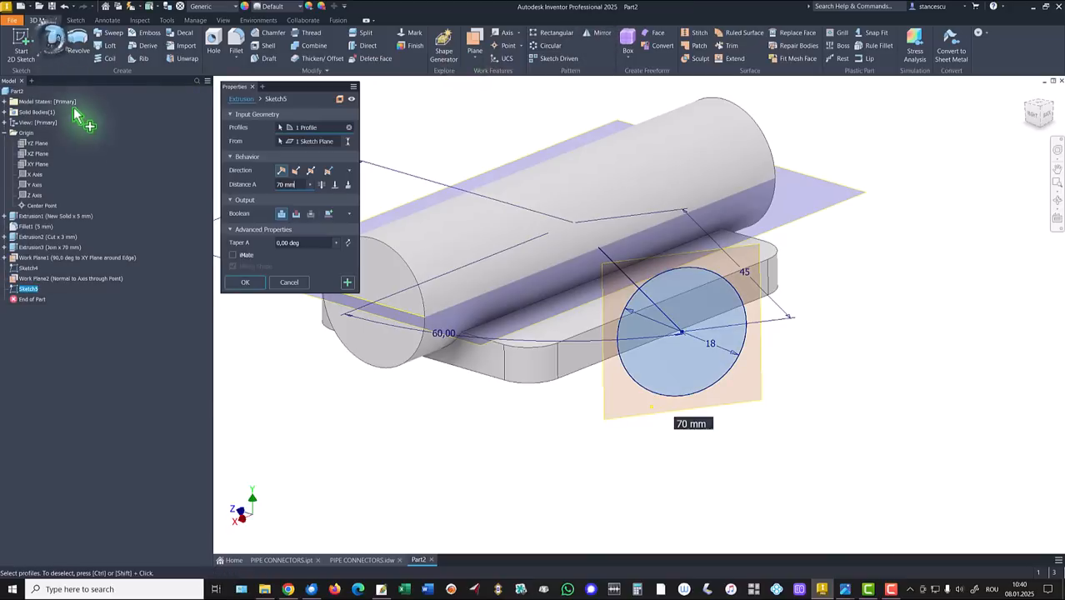
{"action": "middle_click_drag", "start_coordinate": [540, 282], "coordinate": [573, 209], "text": "shift"}
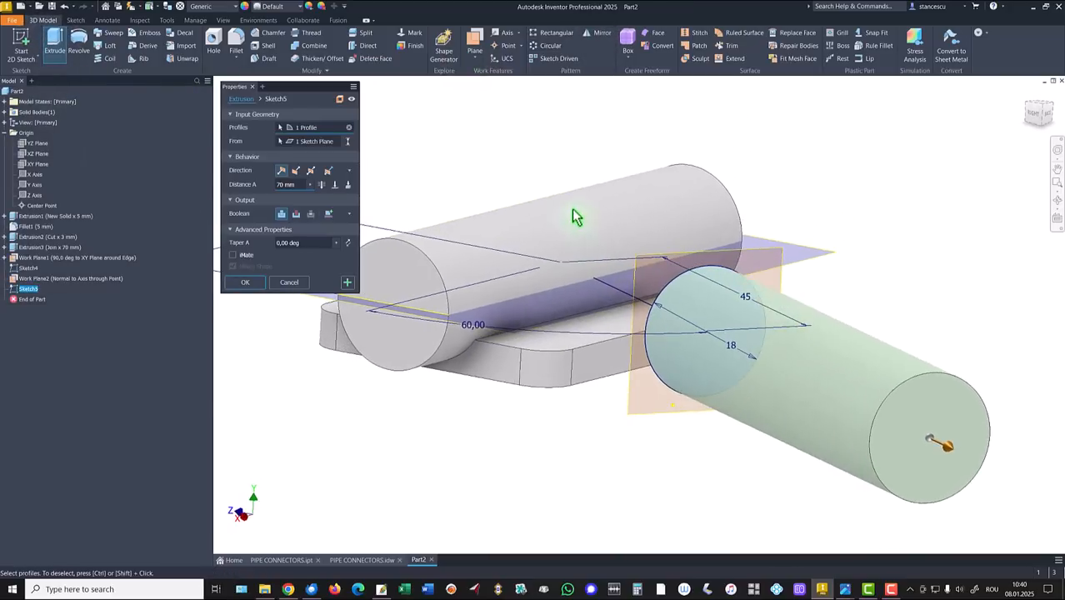
{"action": "left_click", "coordinate": [349, 184]}
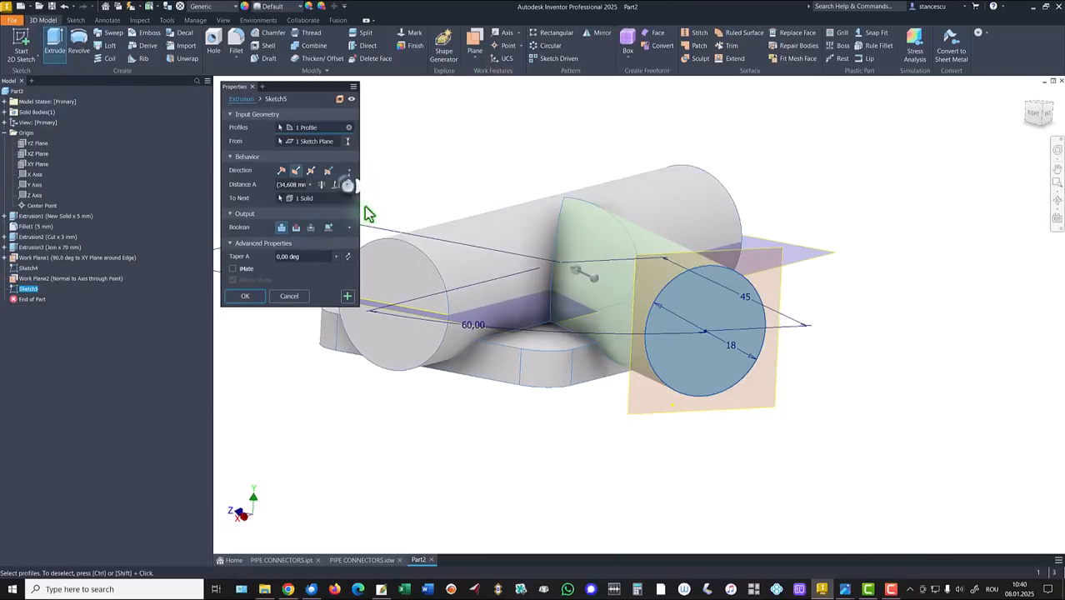
{"action": "middle_click_drag", "start_coordinate": [383, 241], "coordinate": [679, 379], "text": "shift"}
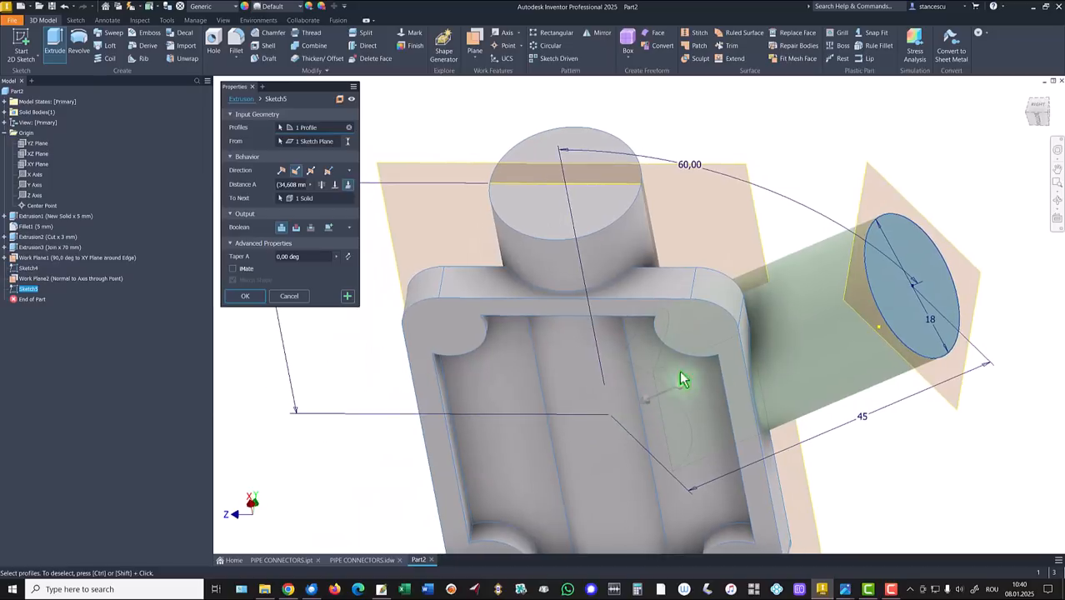
{"action": "middle_click_drag", "start_coordinate": [597, 416], "coordinate": [340, 192], "text": "shift"}
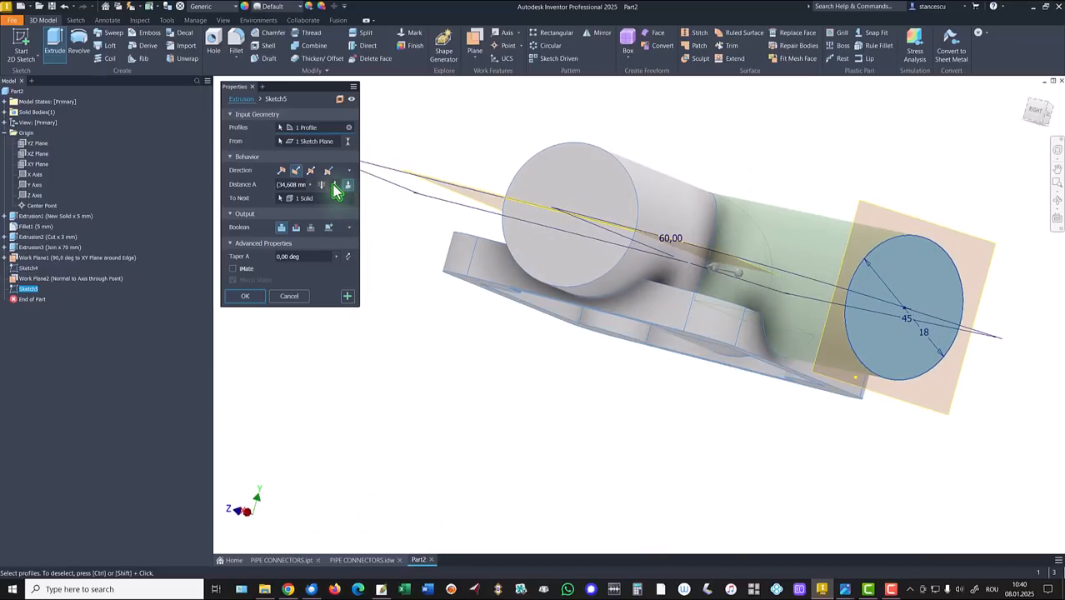
{"action": "left_click", "coordinate": [335, 185]}
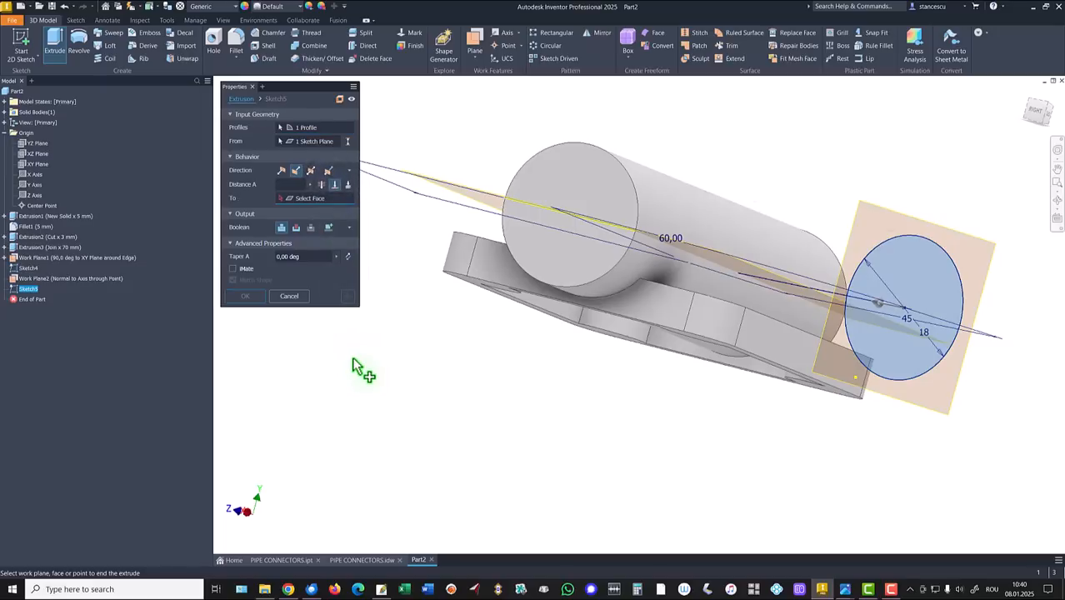
{"action": "left_click", "coordinate": [774, 240]}
{"action": "middle_click_drag", "start_coordinate": [518, 438], "coordinate": [542, 387], "text": "shift"}
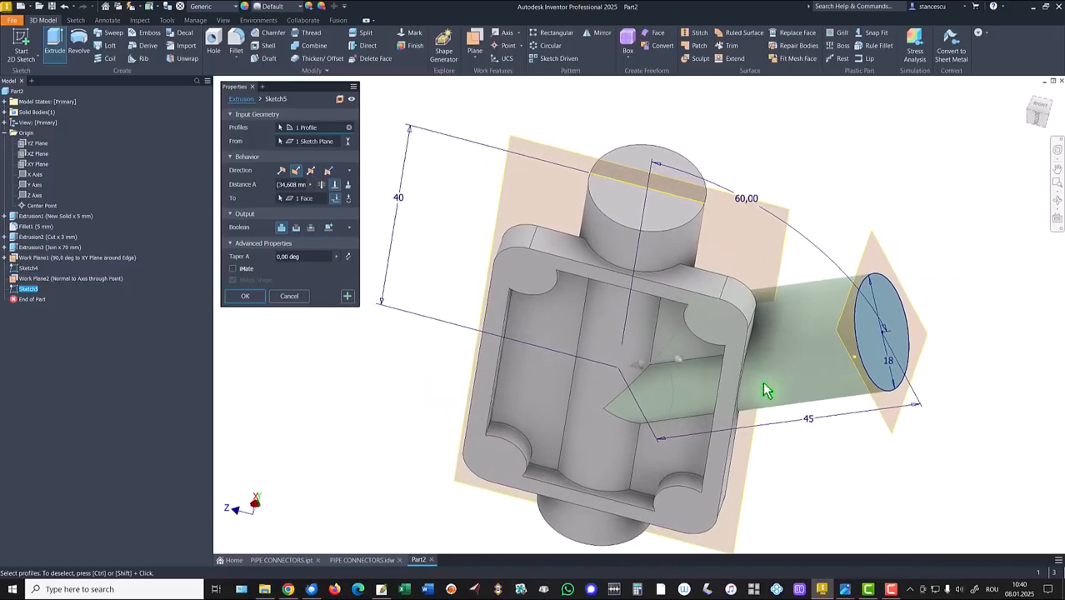
{"action": "left_click", "coordinate": [245, 297]}
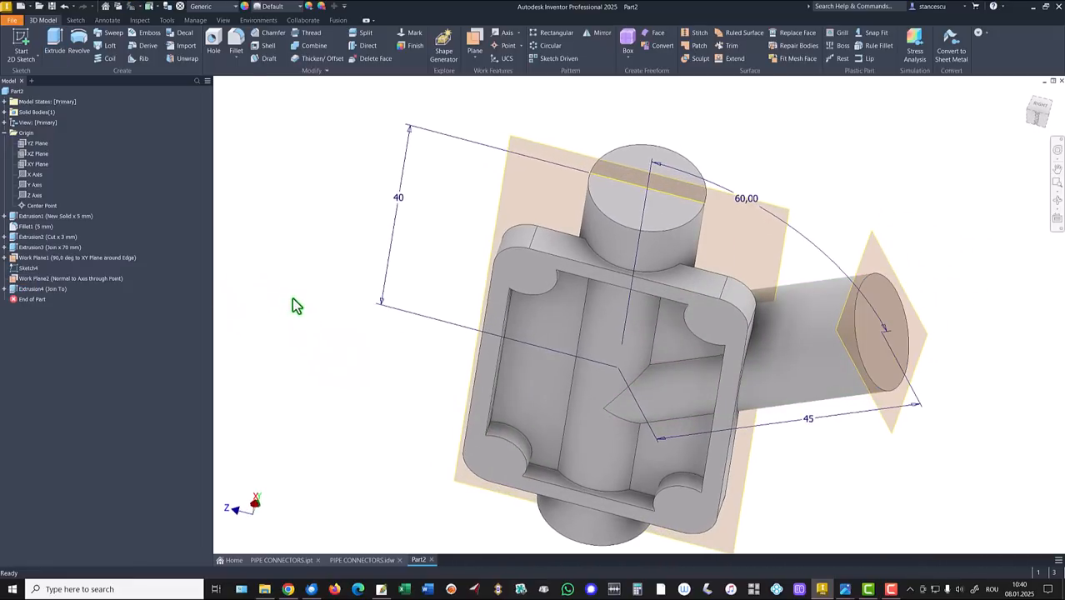
{"action": "key", "text": "F6"}
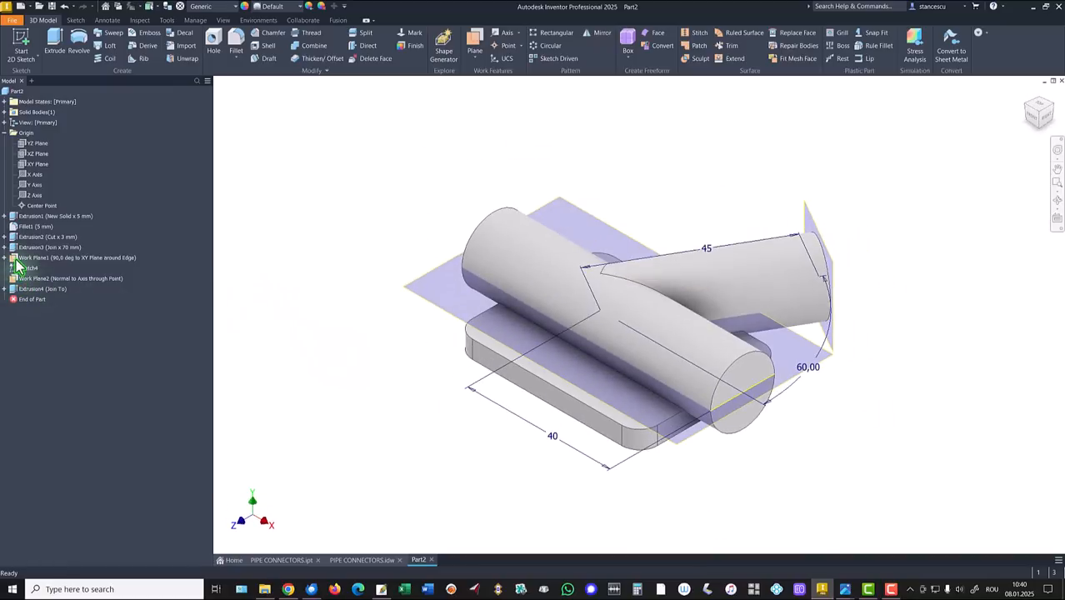
Step: Turn off visibility of Work Plane1, Sketch4 and Work Plane2 in the browser
{"action": "right_click", "coordinate": [15, 259]}
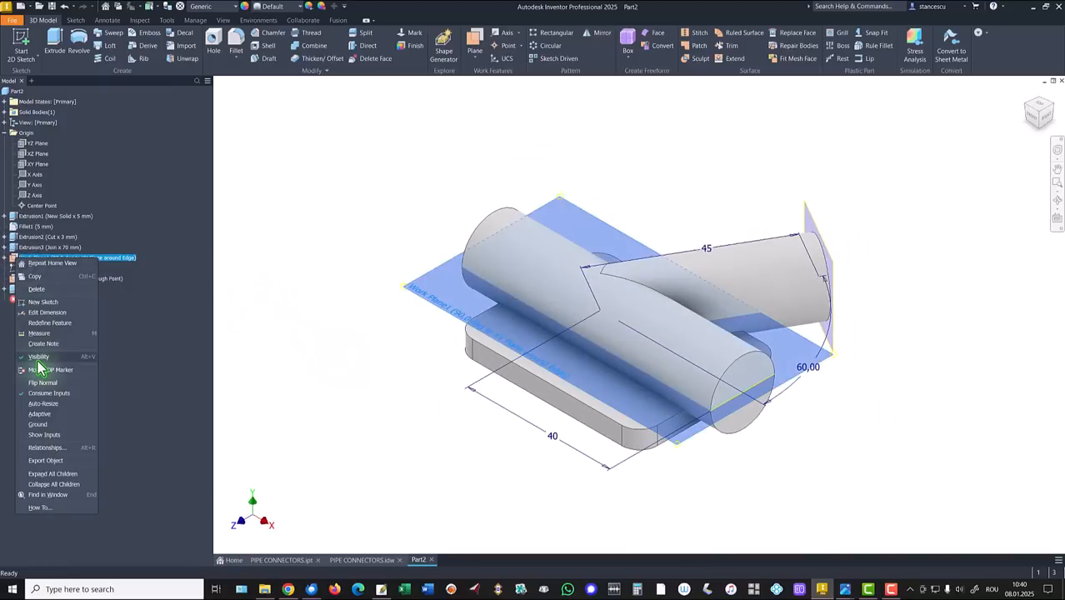
{"action": "left_click", "coordinate": [38, 366]}
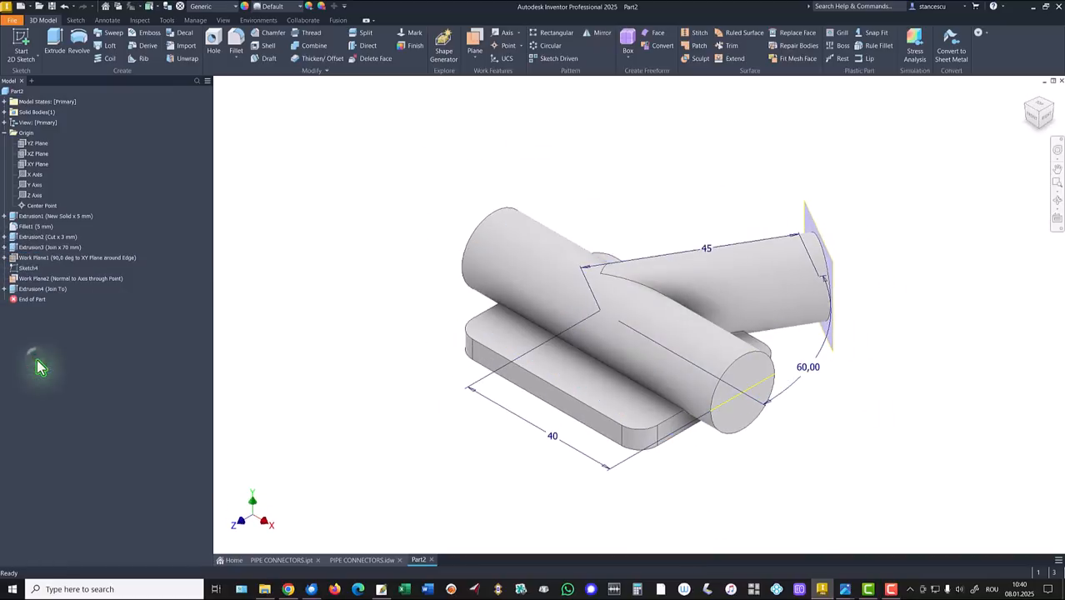
{"action": "left_click", "coordinate": [5, 258]}
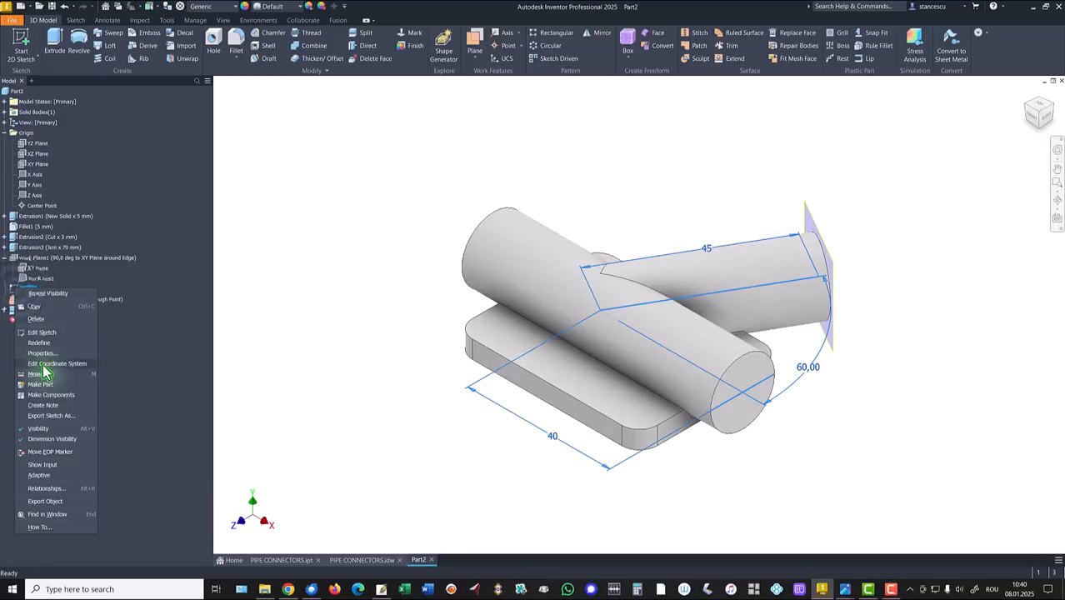
{"action": "left_click", "coordinate": [40, 428]}
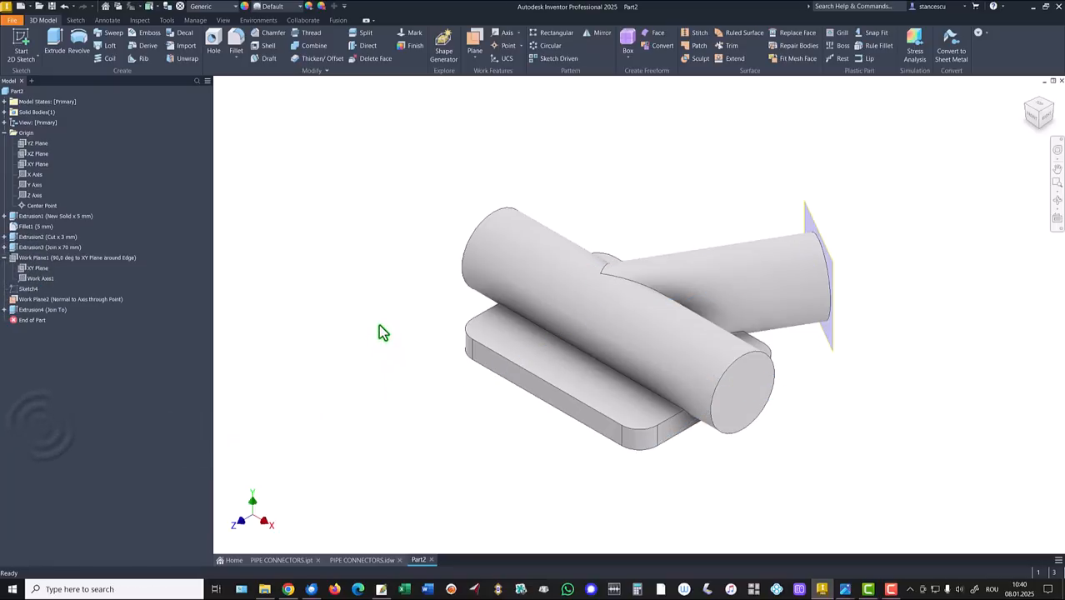
{"action": "right_click", "coordinate": [15, 300]}
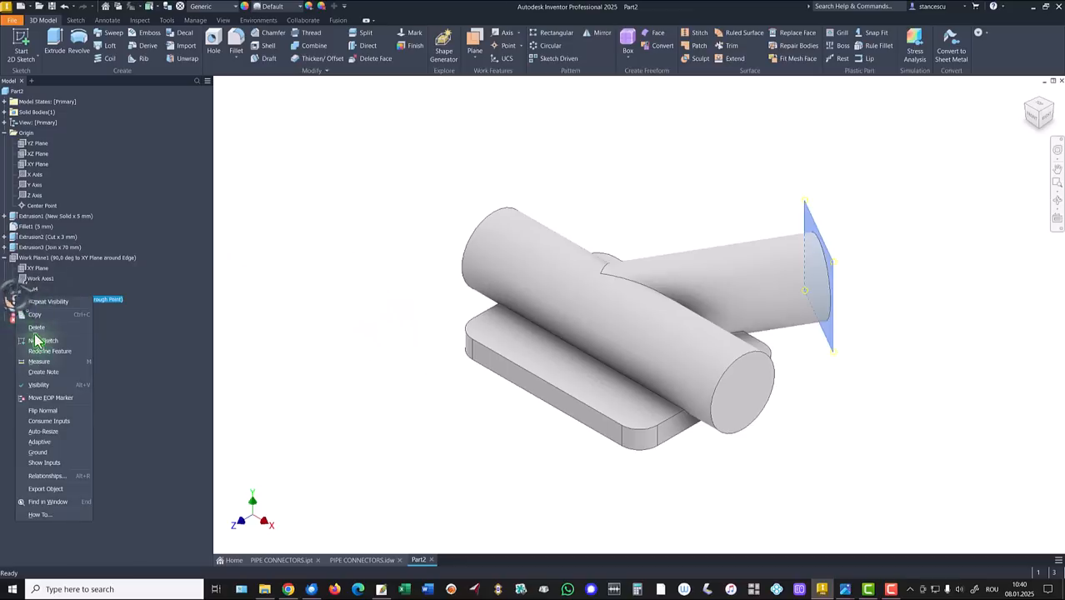
{"action": "left_click", "coordinate": [45, 385]}
{"action": "left_click", "coordinate": [354, 373]}
{"action": "key", "text": "F6"}
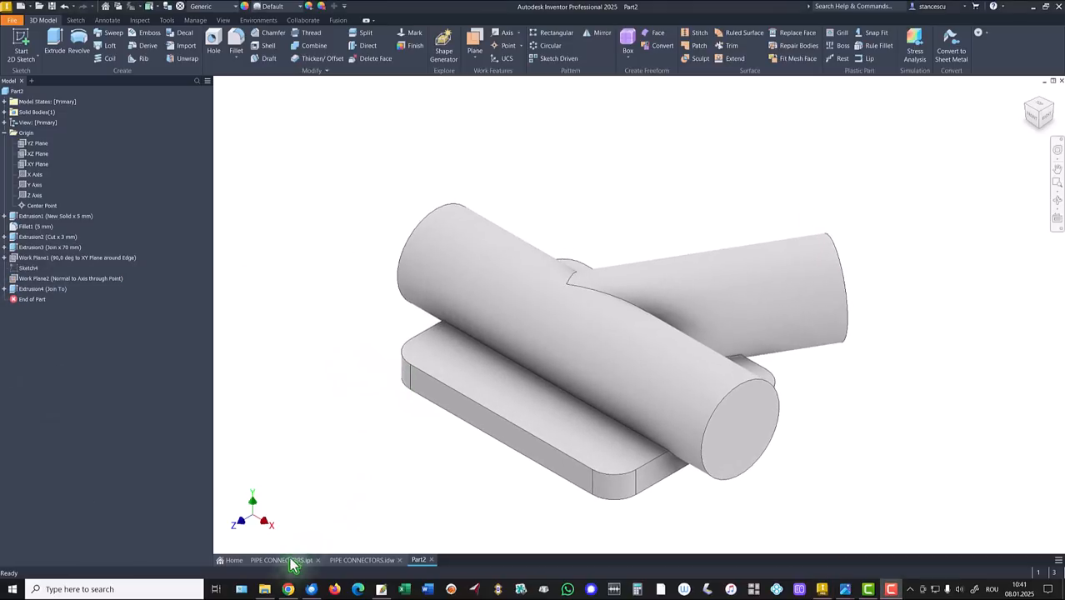
Step: Review the finished PIPE CONNECTORS part and its drawing sheet for reference
{"action": "left_click", "coordinate": [283, 561]}
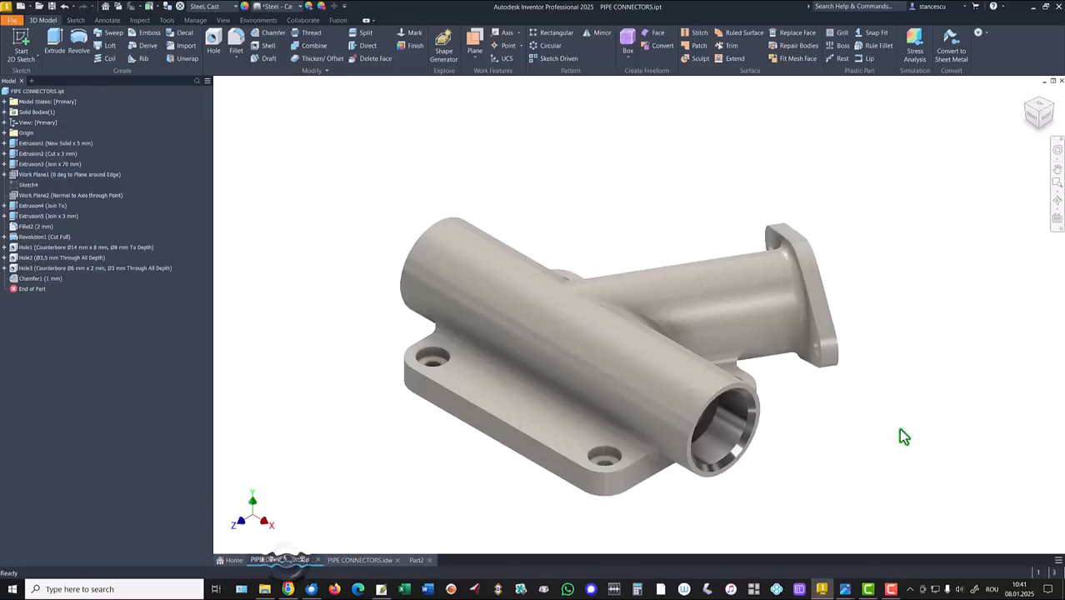
{"action": "middle_click_drag", "start_coordinate": [904, 435], "coordinate": [775, 380], "text": "shift"}
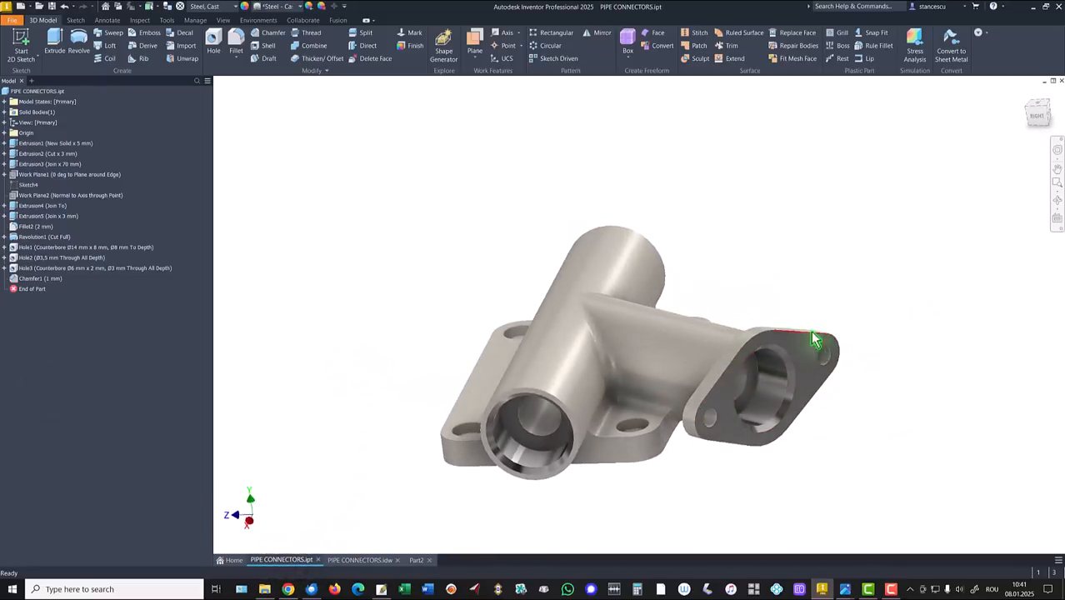
{"action": "mouse_move", "coordinate": [768, 426]}
{"action": "middle_mouse_down", "text": "shift"}
{"action": "mouse_move", "coordinate": [760, 415]}
{"action": "mouse_move", "coordinate": [770, 417]}
{"action": "middle_mouse_up", "text": "shift"}
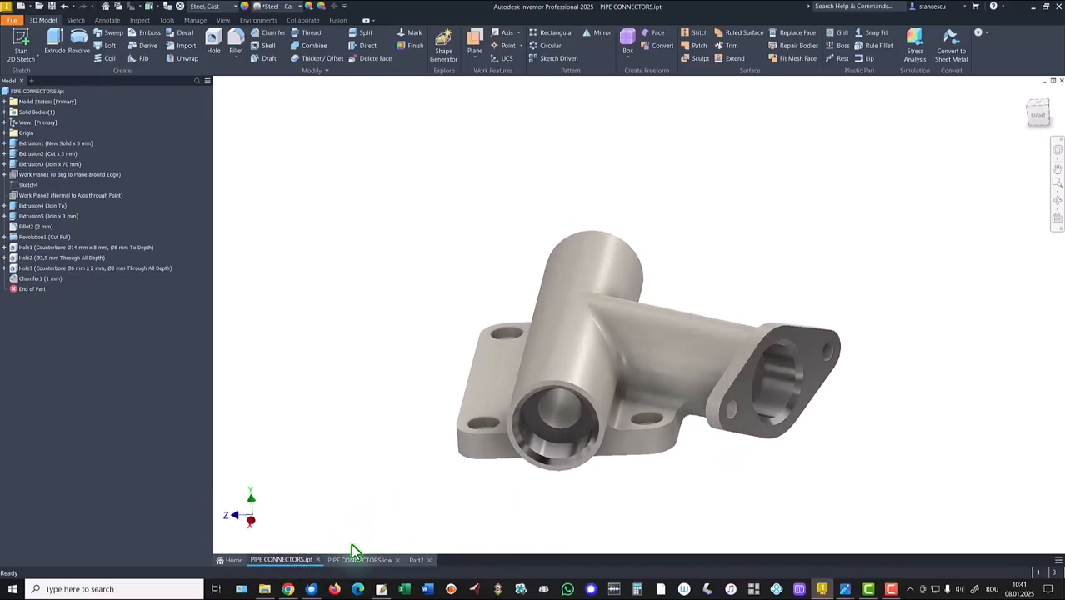
{"action": "key", "text": "F6"}
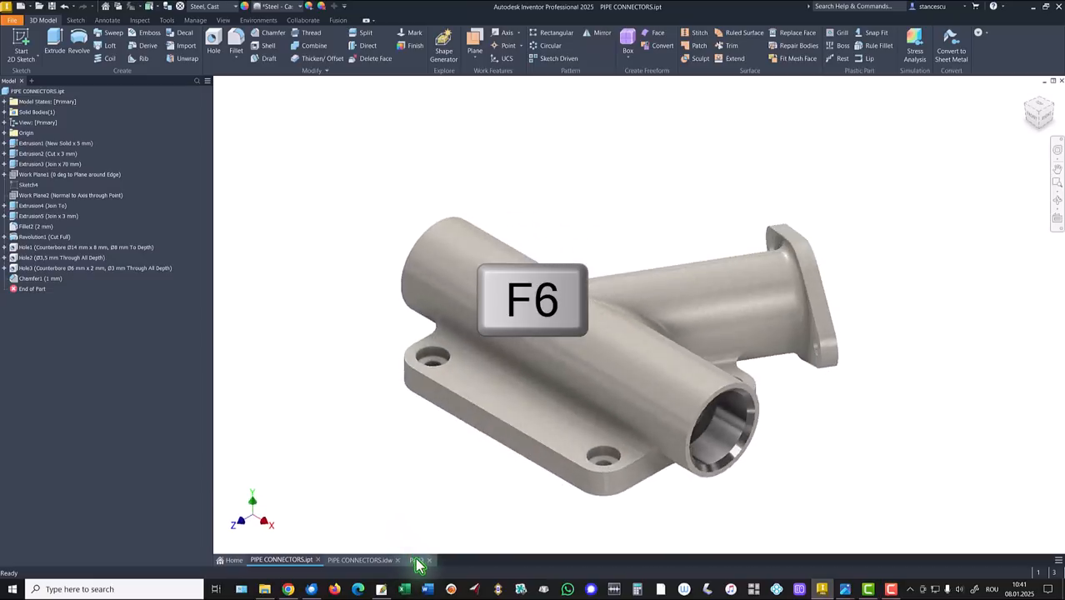
{"action": "left_click", "coordinate": [415, 561]}
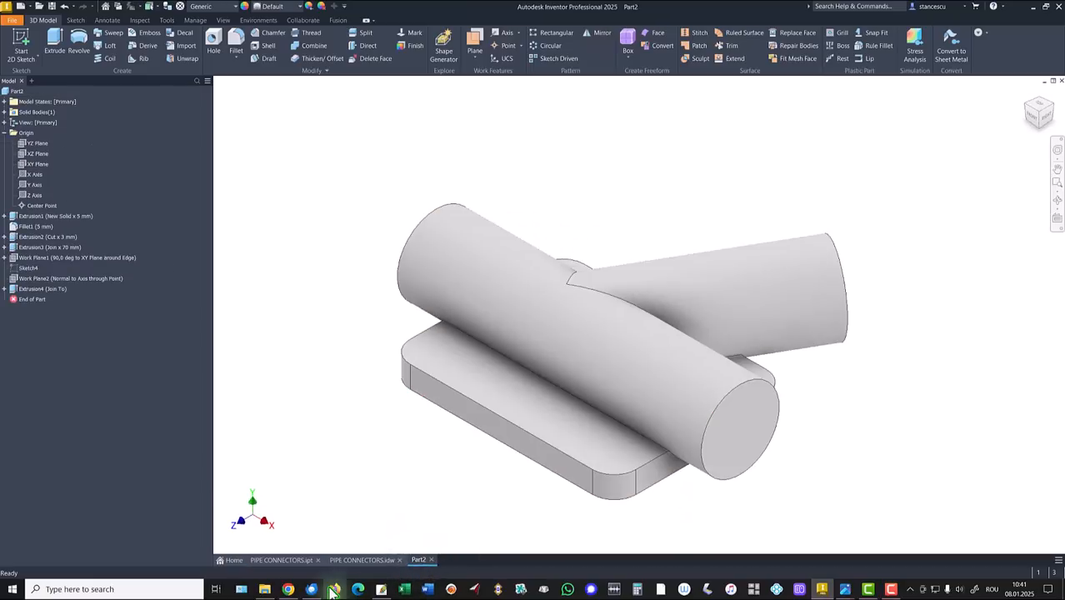
{"action": "left_click", "coordinate": [365, 560]}
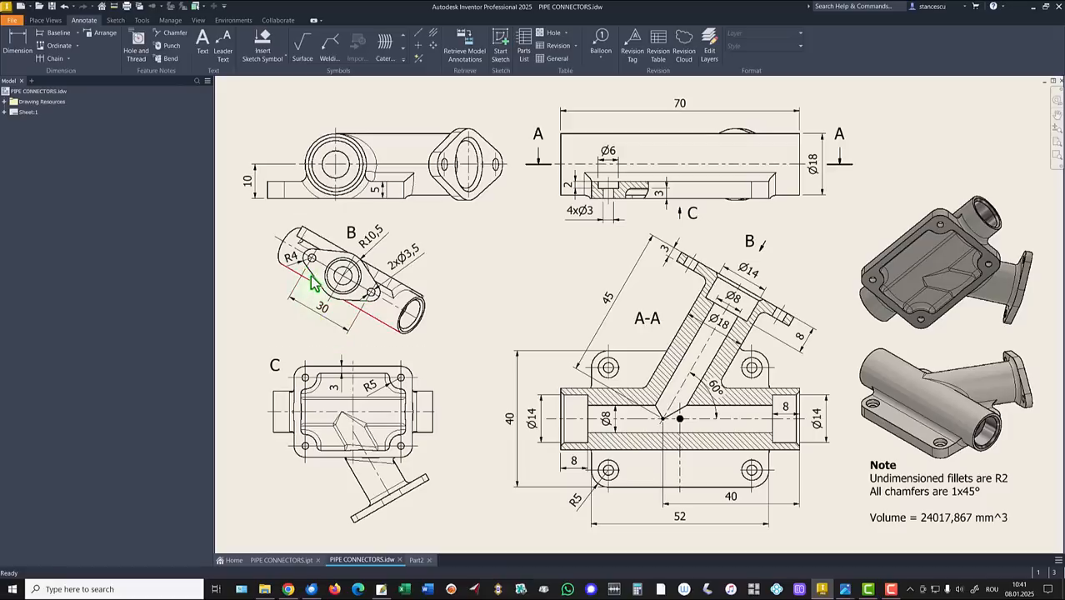
{"action": "left_click_drag", "start_coordinate": [312, 258], "coordinate": [372, 304]}
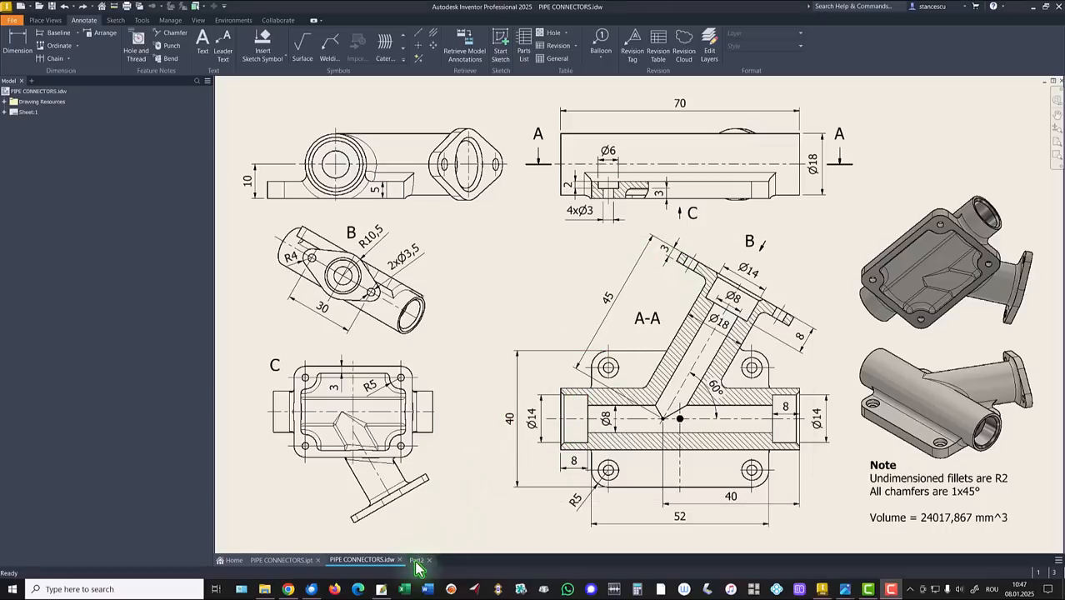
Step: Back in Part2, start a new sketch on the angled branch's end face
{"action": "left_click", "coordinate": [416, 562]}
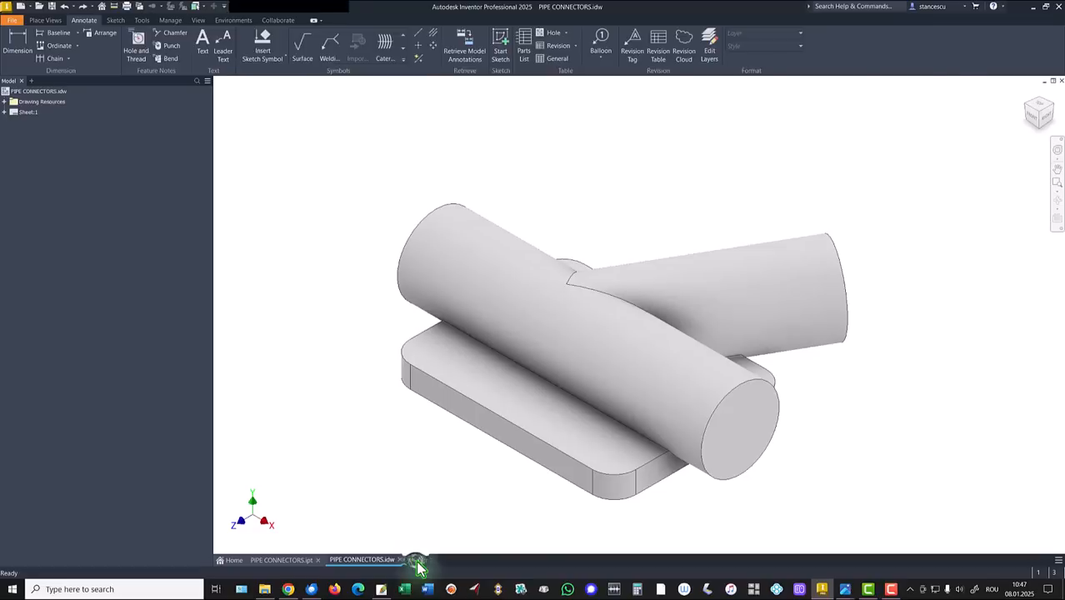
{"action": "mouse_move", "coordinate": [976, 422]}
{"action": "middle_mouse_down", "text": "shift"}
{"action": "mouse_move", "coordinate": [985, 333]}
{"action": "mouse_move", "coordinate": [911, 408]}
{"action": "mouse_move", "coordinate": [806, 418]}
{"action": "middle_mouse_up", "text": "shift"}
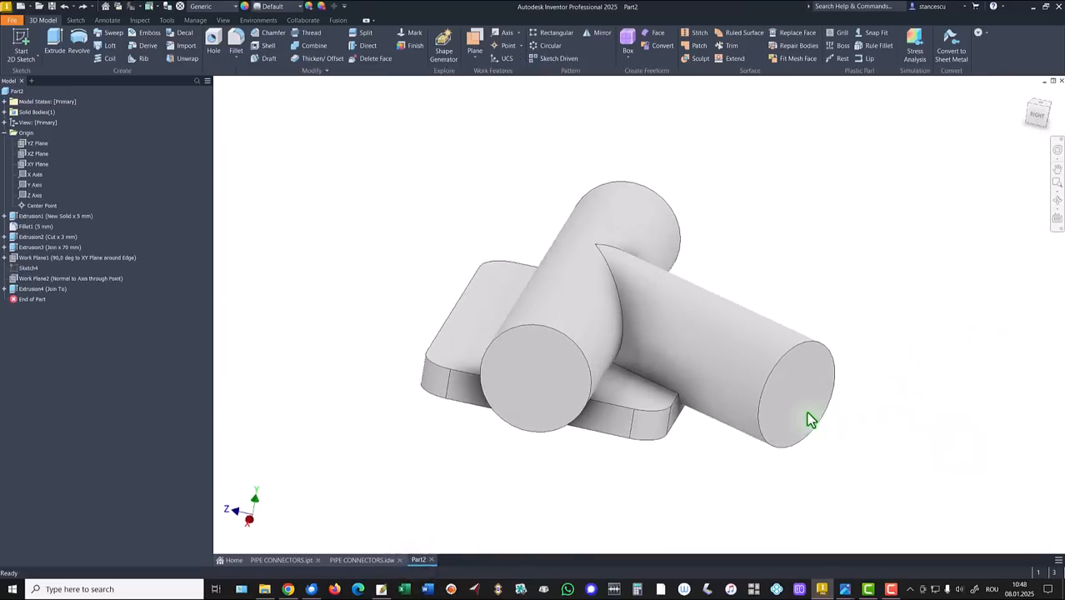
{"action": "left_click", "coordinate": [796, 389]}
{"action": "left_click", "coordinate": [871, 387]}
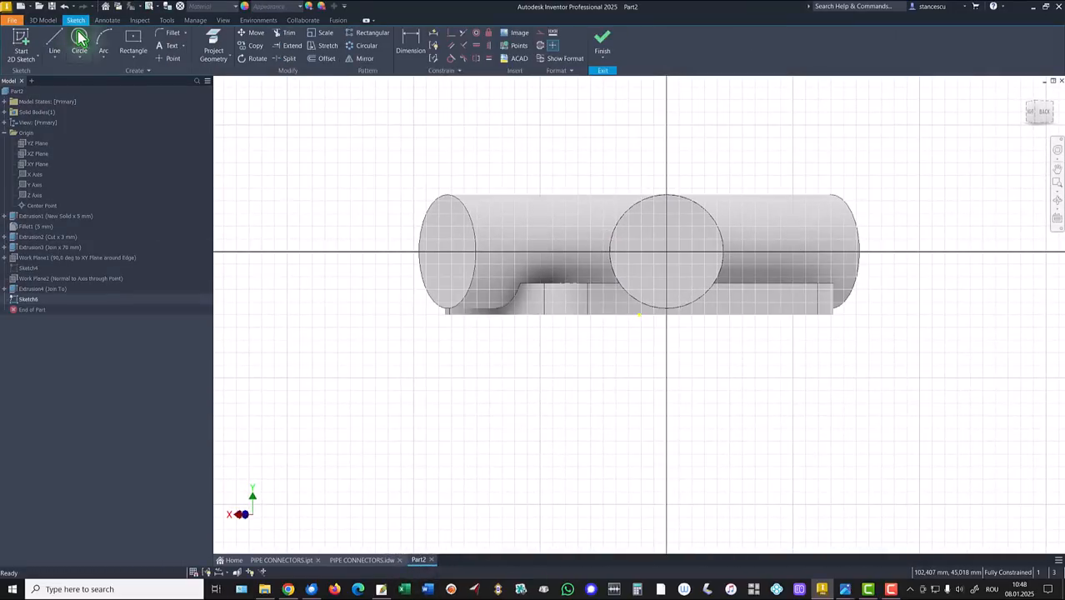
Step: Draw the upper-left line, a tangent top arc and the upper-right line of the outline
{"action": "left_click", "coordinate": [57, 44]}
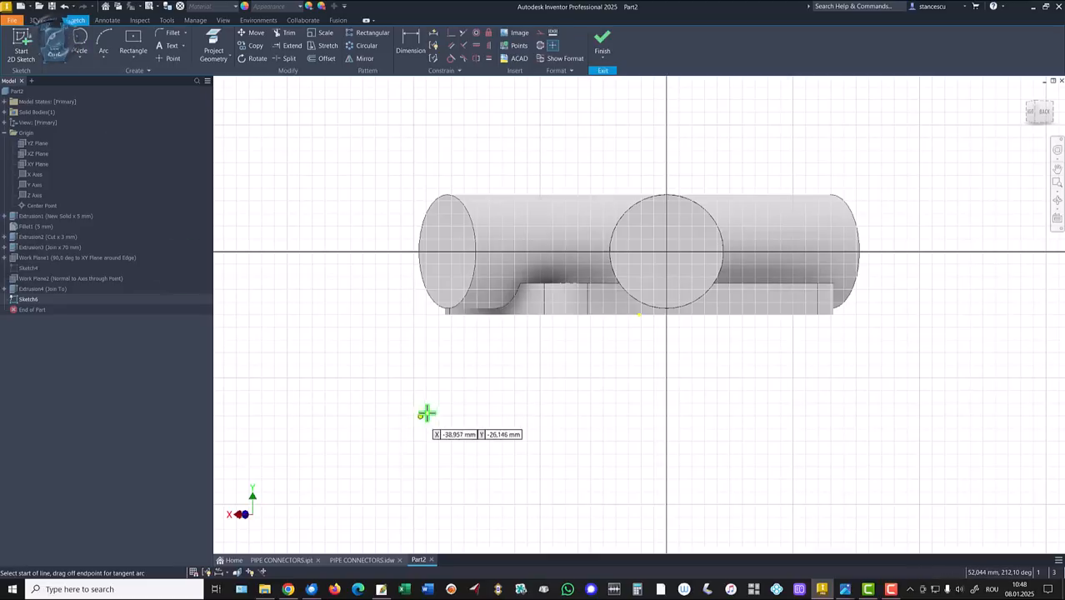
{"action": "left_click", "coordinate": [476, 431]}
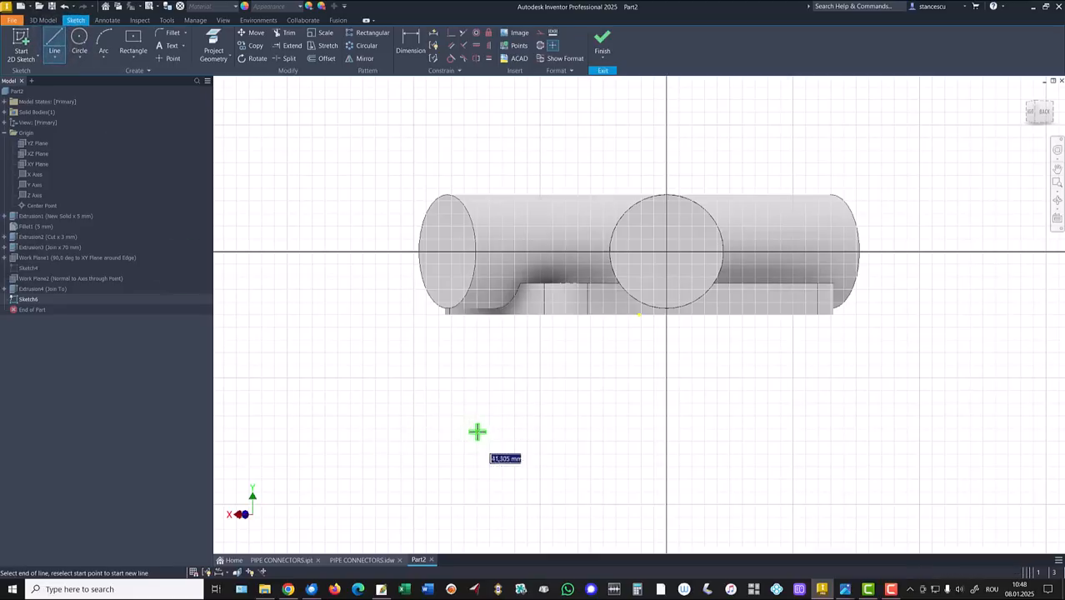
{"action": "left_click", "coordinate": [570, 386]}
{"action": "left_click_drag", "start_coordinate": [570, 386], "coordinate": [650, 385]}
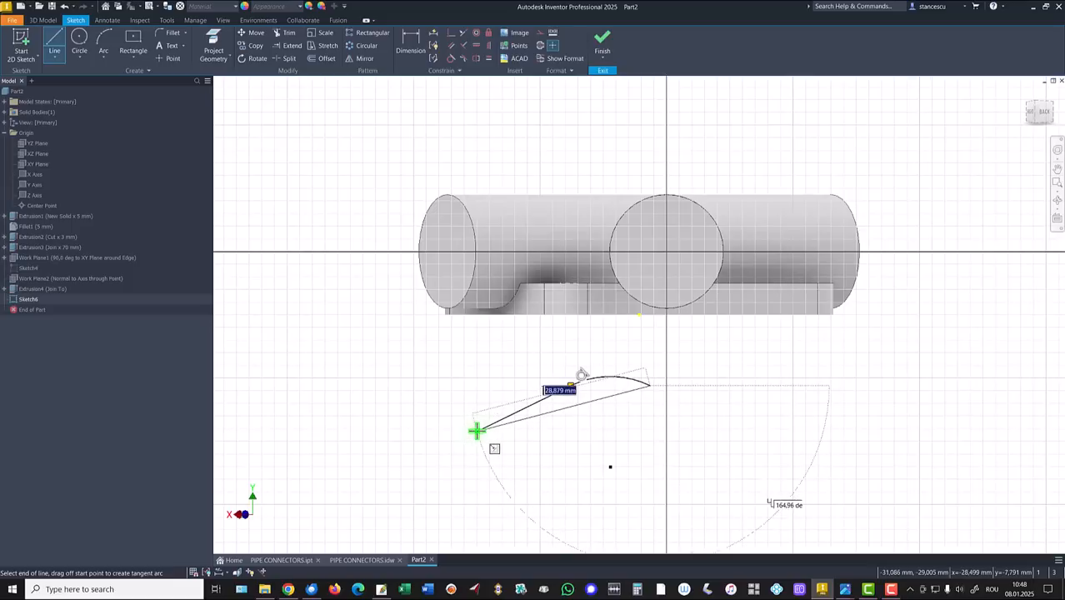
{"action": "left_click", "coordinate": [746, 430]}
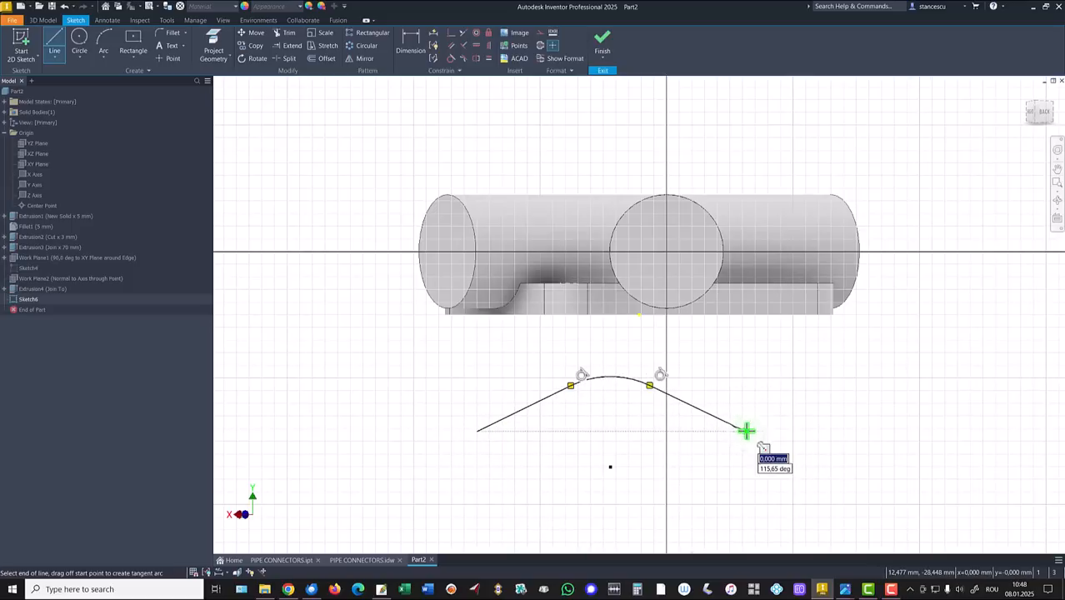
{"action": "double_click", "coordinate": [746, 430]}
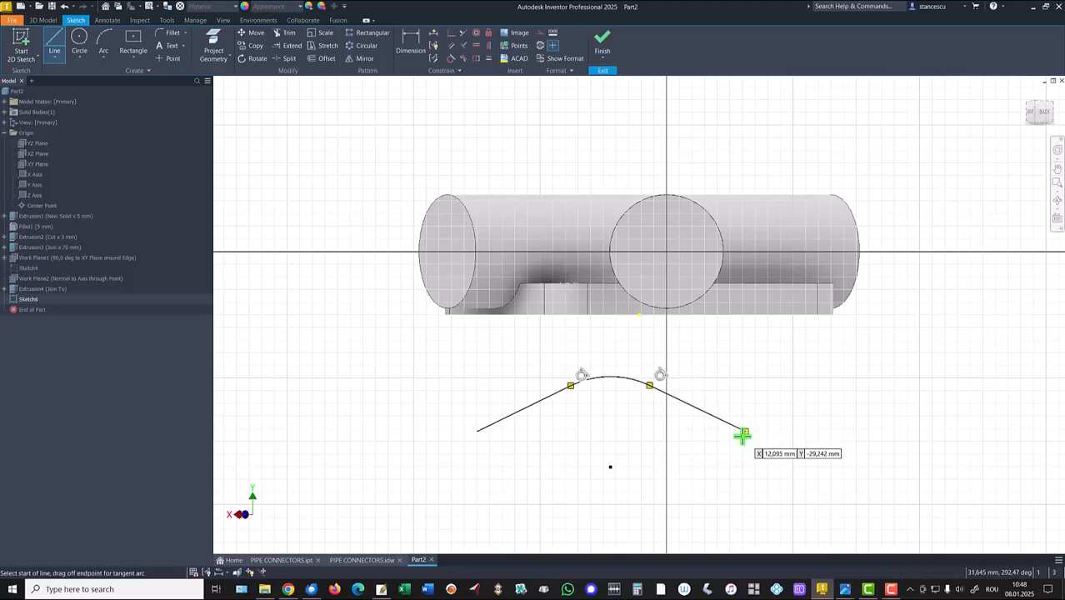
Step: Add the right arc, lower edges, bottom arc and left arc to close the outline
{"action": "left_click_drag", "start_coordinate": [745, 430], "coordinate": [744, 480]}
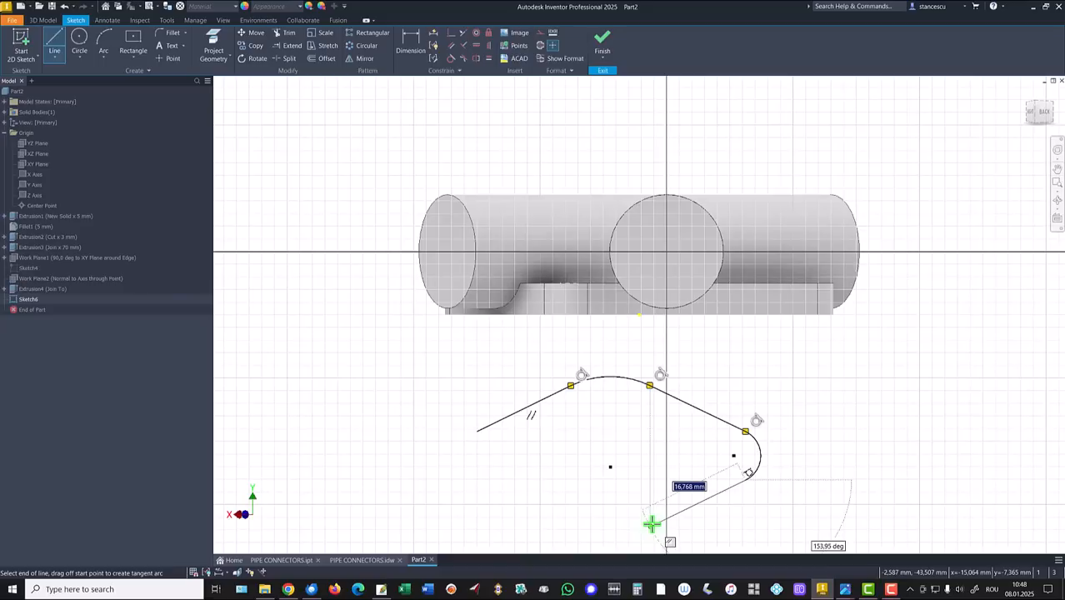
{"action": "left_click", "coordinate": [651, 523]}
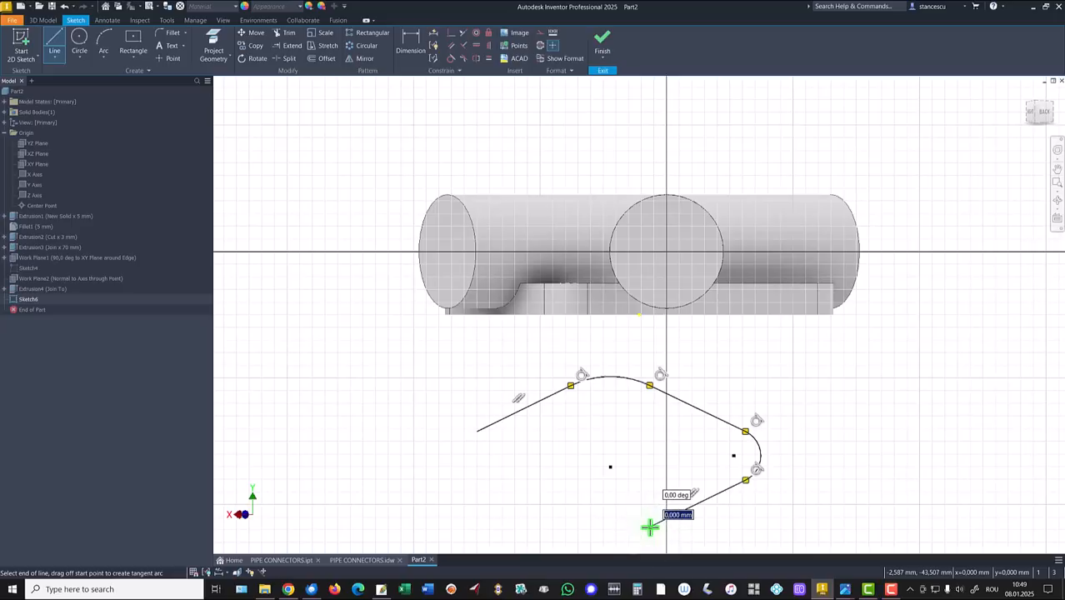
{"action": "mouse_move", "coordinate": [649, 527]}
{"action": "left_mouse_down"}
{"action": "mouse_move", "coordinate": [602, 537]}
{"action": "mouse_move", "coordinate": [558, 517]}
{"action": "mouse_move", "coordinate": [571, 388]}
{"action": "mouse_move", "coordinate": [565, 505]}
{"action": "left_mouse_up"}
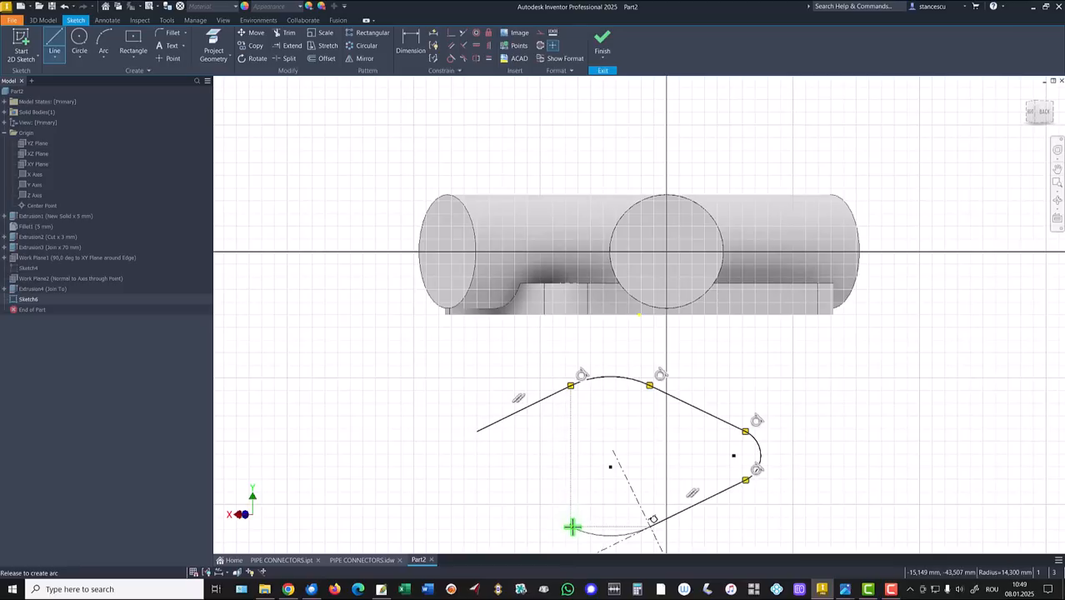
{"action": "left_click_drag", "start_coordinate": [571, 527], "coordinate": [572, 526]}
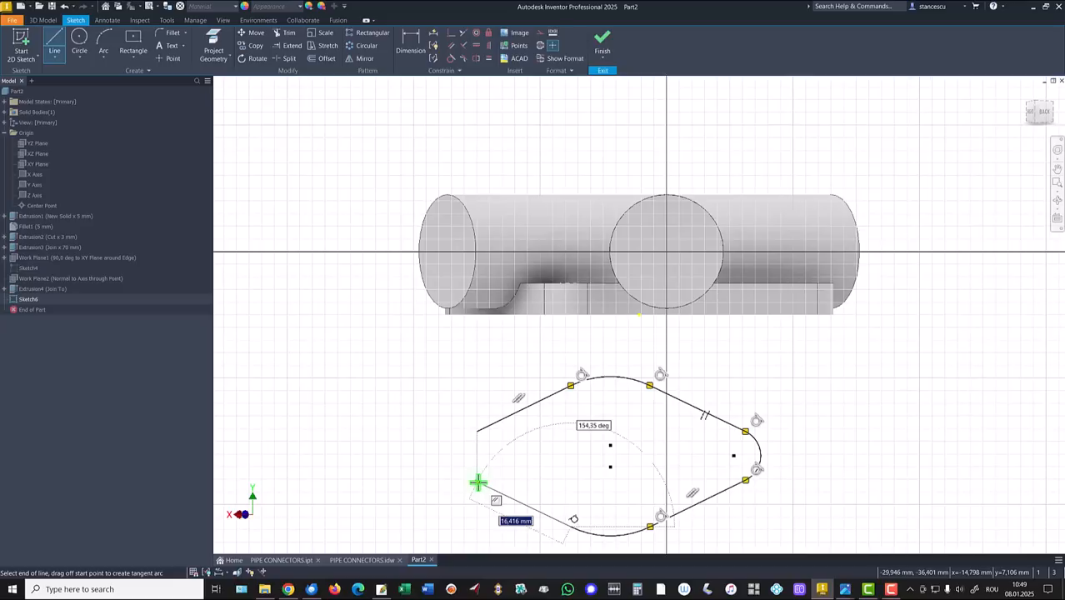
{"action": "left_click", "coordinate": [478, 482]}
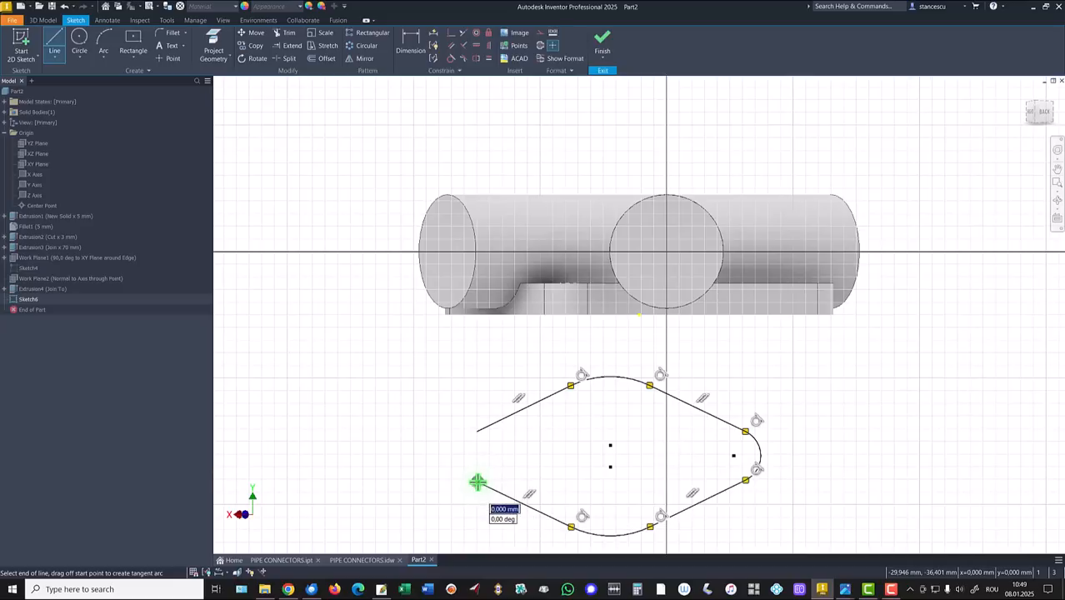
{"action": "left_click_drag", "start_coordinate": [478, 483], "coordinate": [476, 434]}
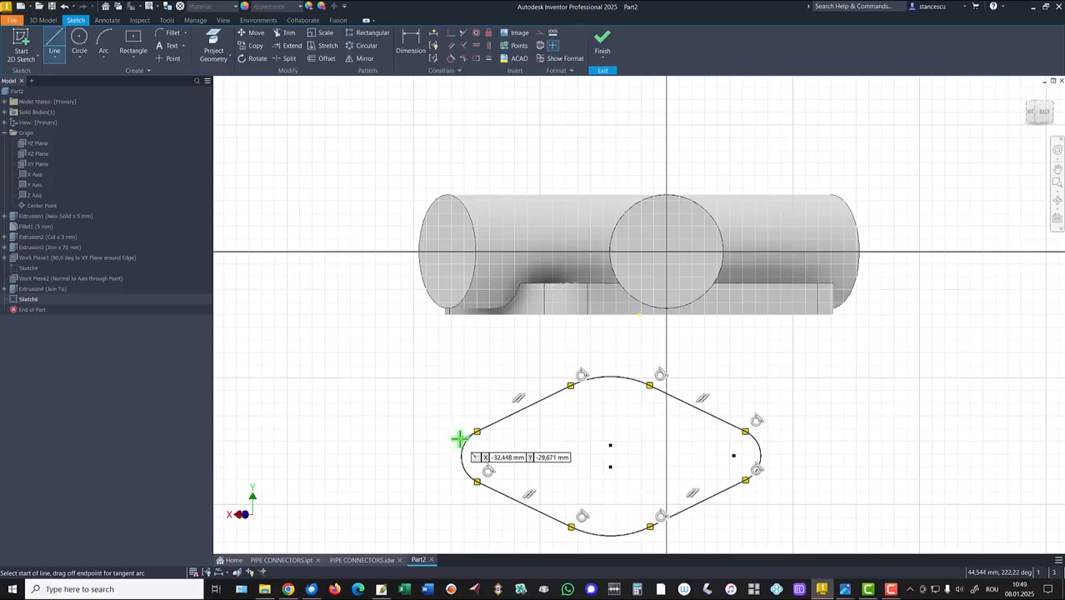
Step: Make the top edge tangent to the left arc and level the right arc centre with the left
{"action": "left_click", "coordinate": [451, 60]}
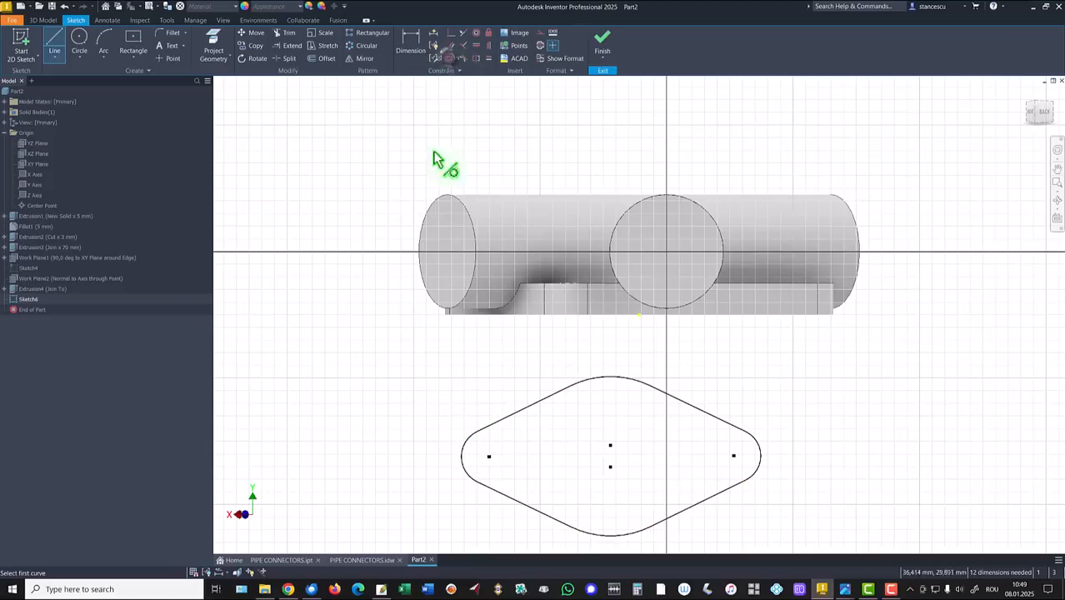
{"action": "left_click", "coordinate": [468, 446]}
{"action": "left_click", "coordinate": [500, 423]}
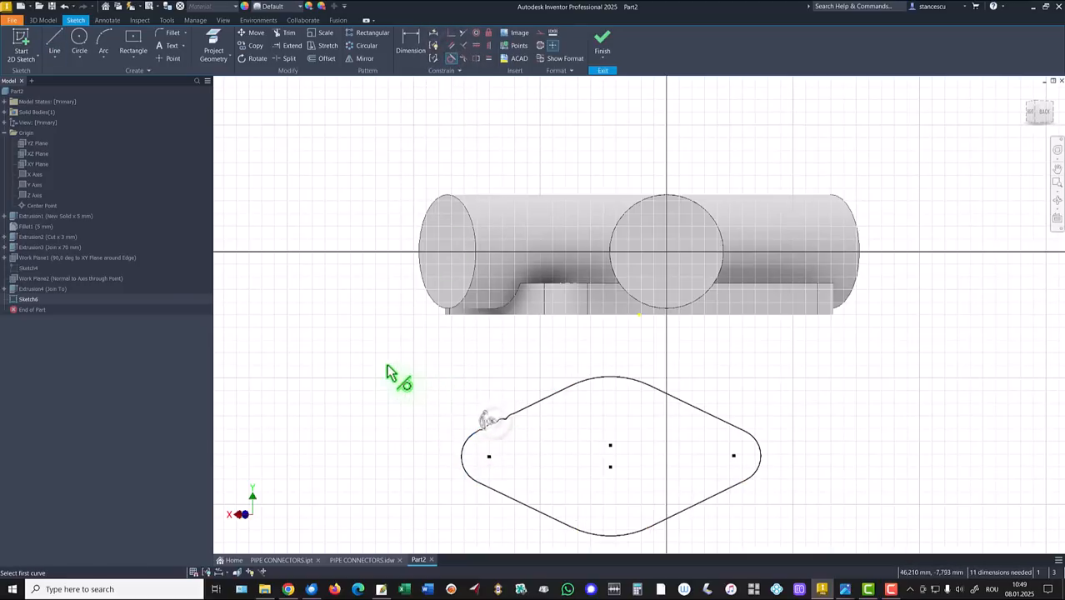
{"action": "left_click", "coordinate": [476, 45]}
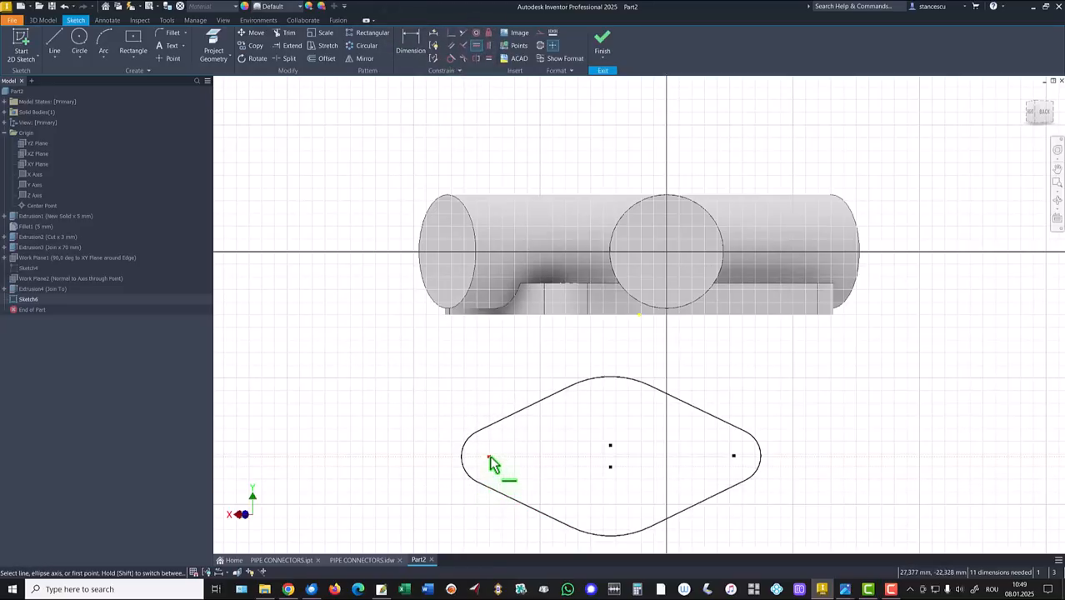
{"action": "left_click", "coordinate": [734, 458]}
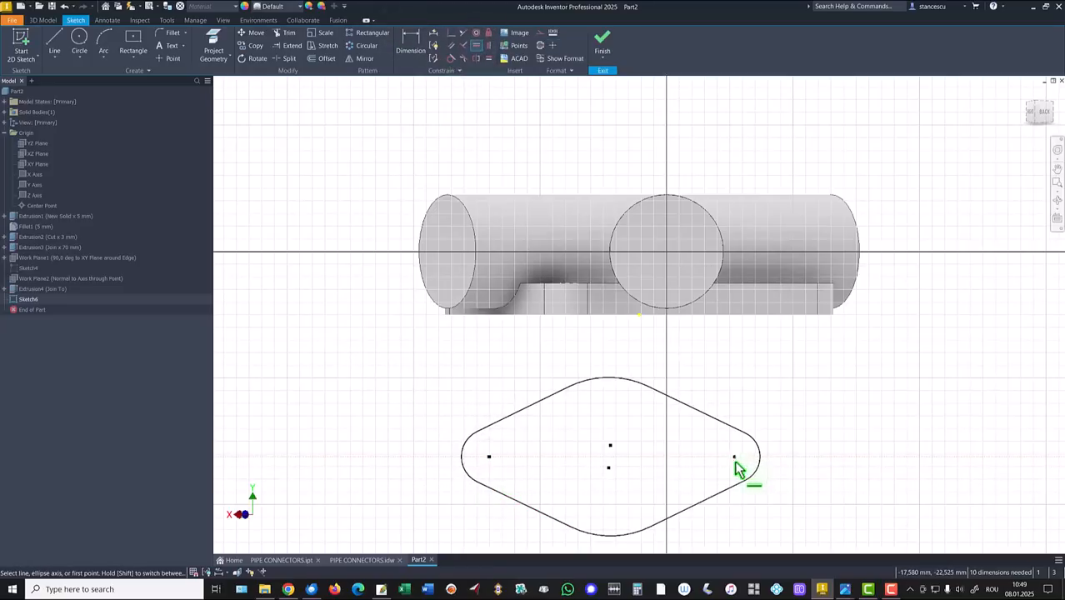
{"action": "key", "text": "Escape"}
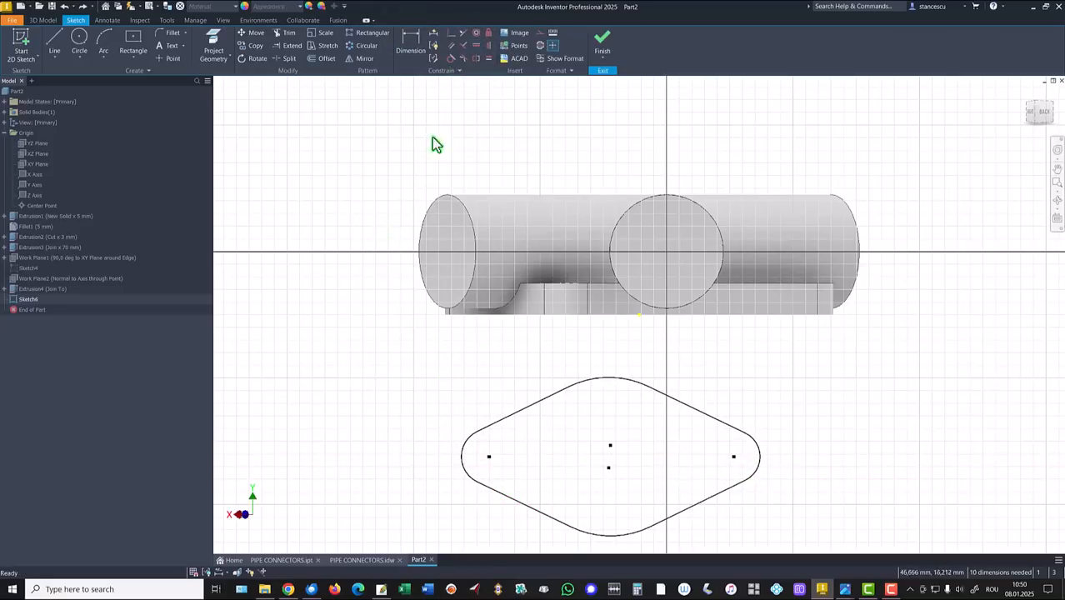
Step: Make top and bottom arcs equal, left and right arcs equal, and both left edges equal
{"action": "left_click", "coordinate": [489, 59]}
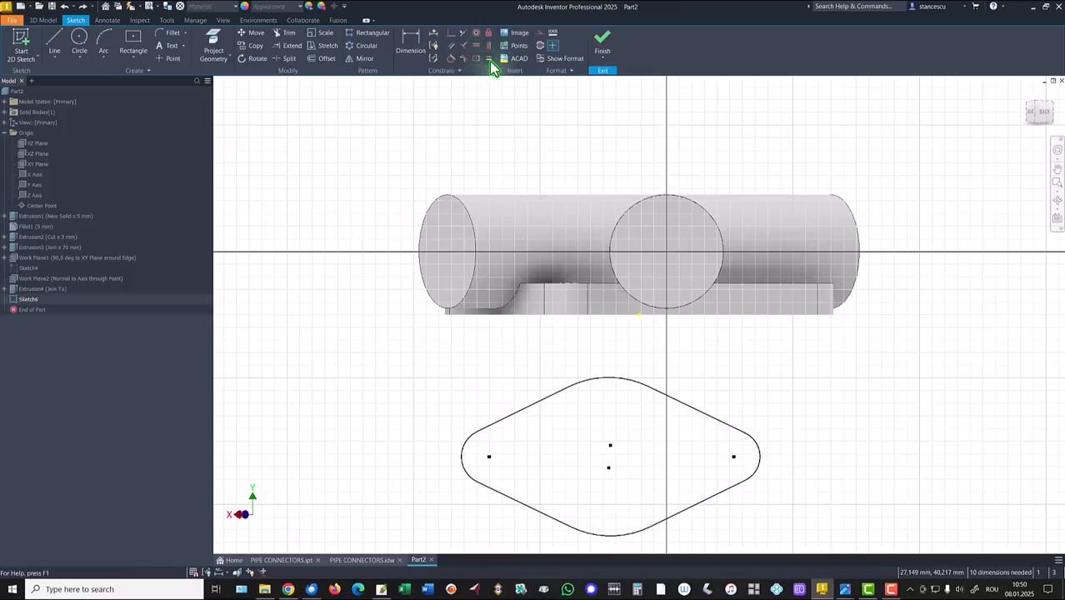
{"action": "left_click", "coordinate": [604, 380]}
{"action": "left_click", "coordinate": [606, 538]}
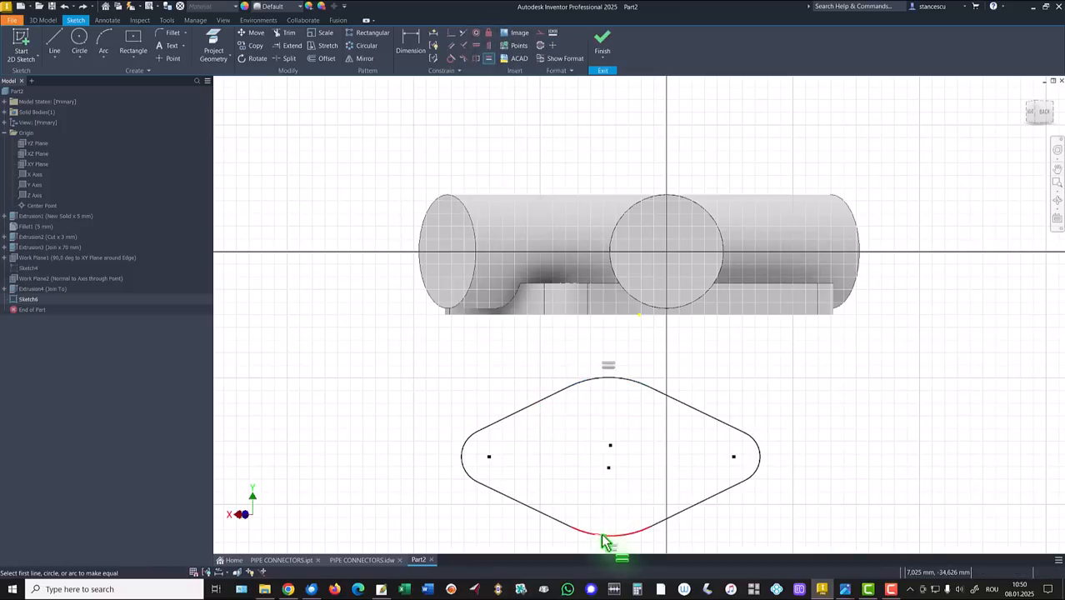
{"action": "left_click", "coordinate": [463, 464]}
{"action": "left_click", "coordinate": [762, 461]}
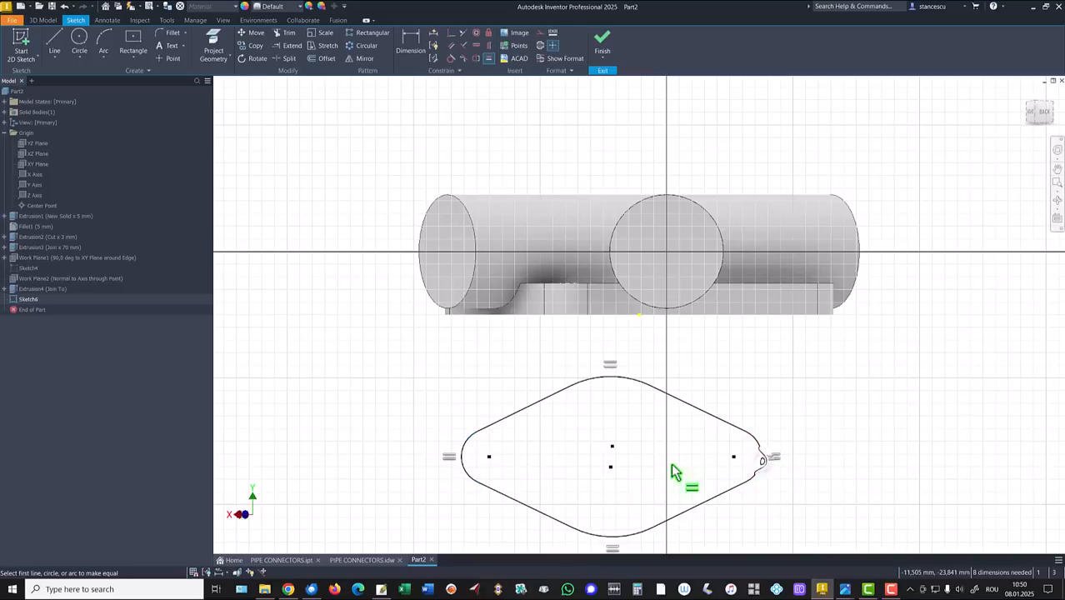
{"action": "left_click", "coordinate": [532, 409]}
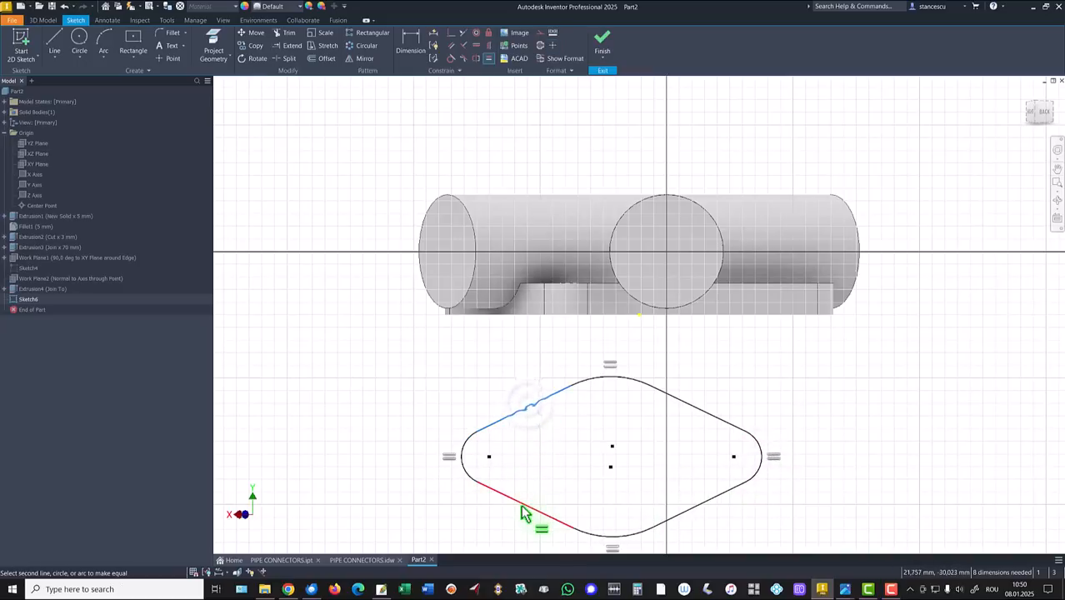
{"action": "left_click", "coordinate": [523, 512]}
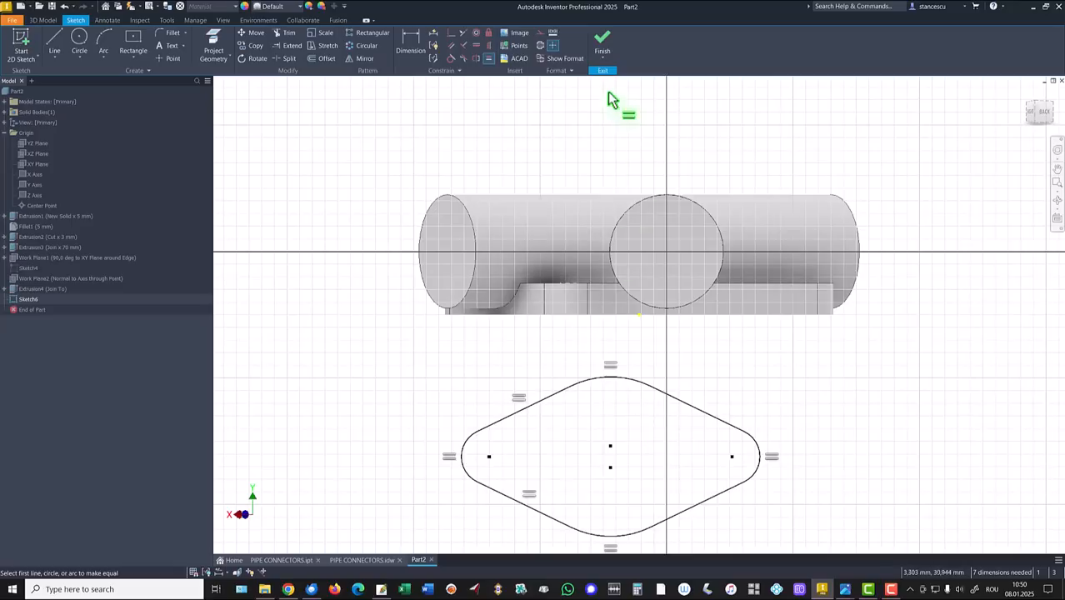
Step: Constrain the middle centre point level with the side arc centres
{"action": "left_click", "coordinate": [451, 34]}
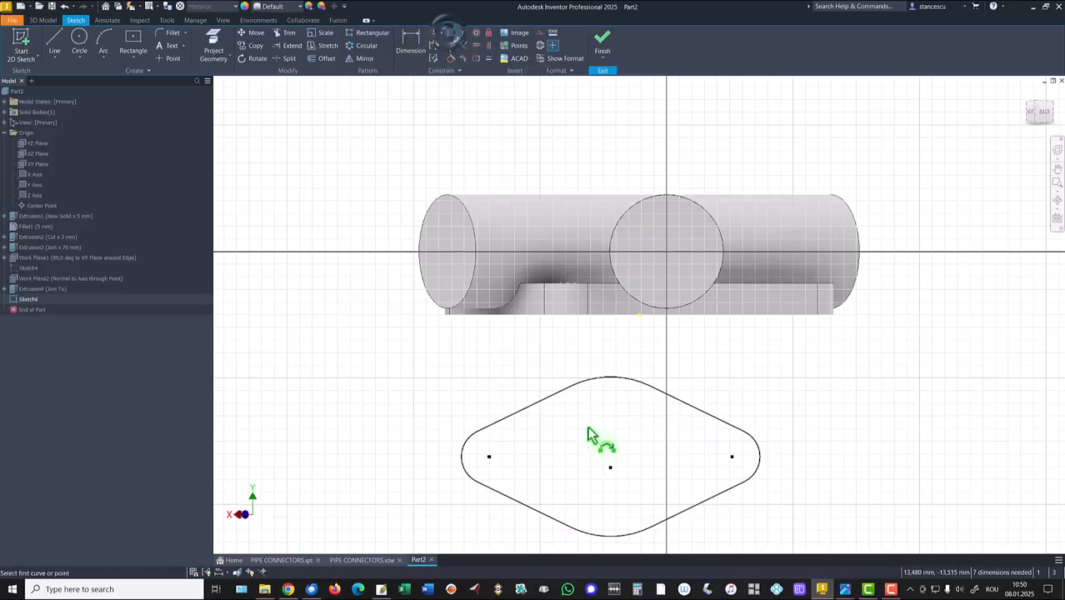
{"action": "left_click", "coordinate": [611, 468]}
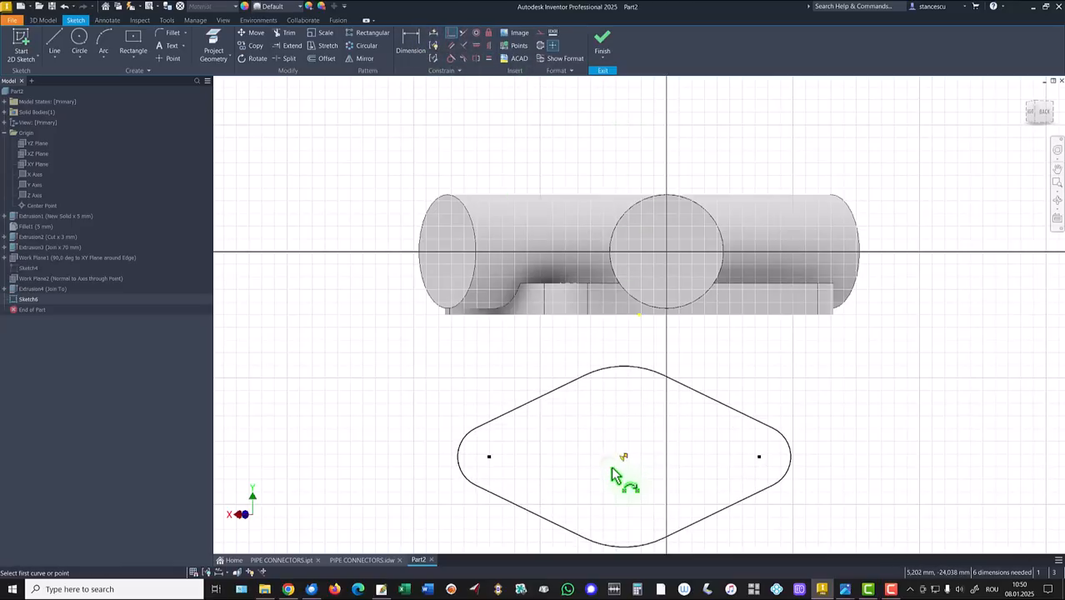
{"action": "left_click", "coordinate": [408, 50]}
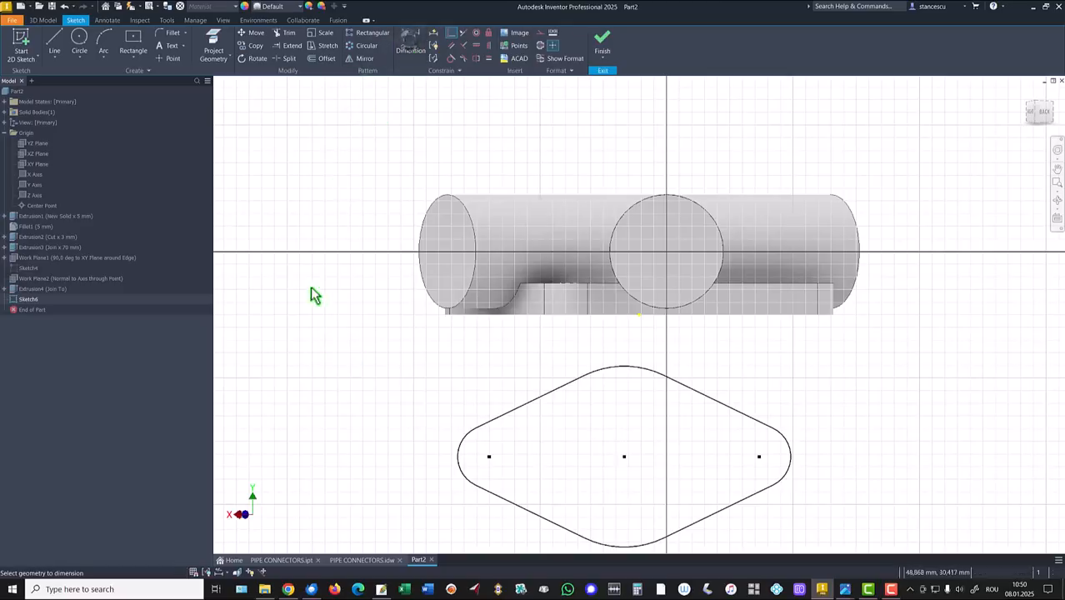
Step: Dimension the left arc radius 4, top arc radius 10,5, and 30 between side arc centres
{"action": "left_click", "coordinate": [461, 450]}
{"action": "left_click", "coordinate": [413, 483]}
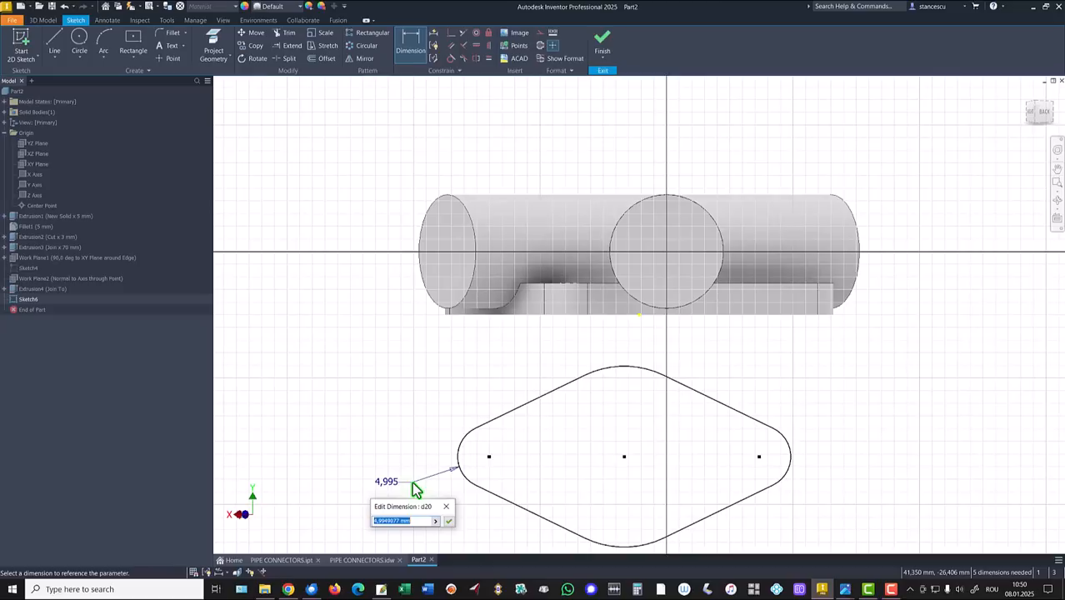
{"action": "key", "text": "Return"}
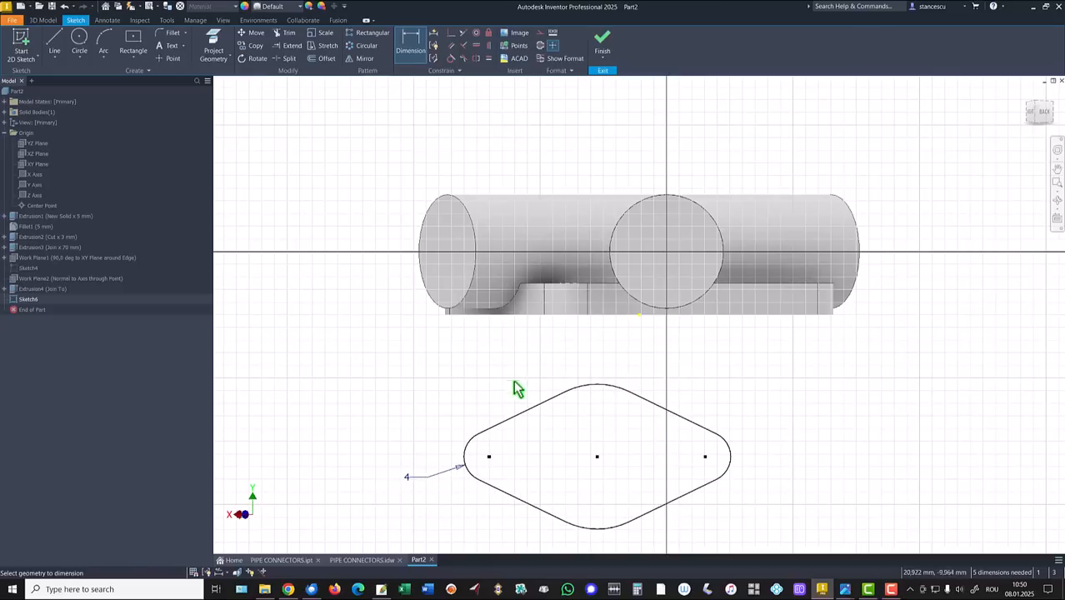
{"action": "left_click", "coordinate": [582, 390]}
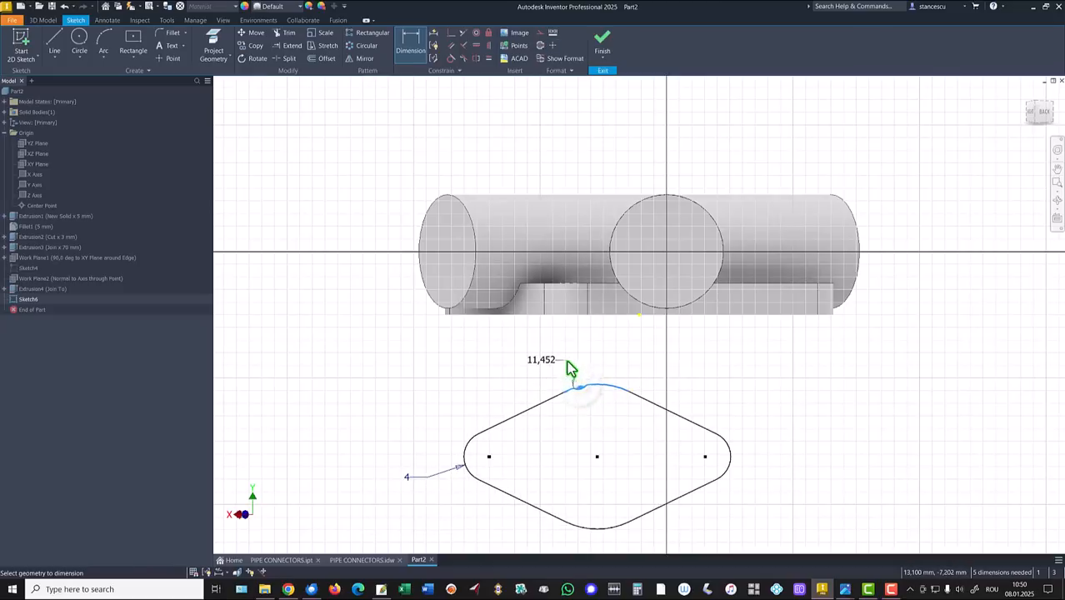
{"action": "left_click", "coordinate": [570, 368]}
{"action": "type", "text": "1"}
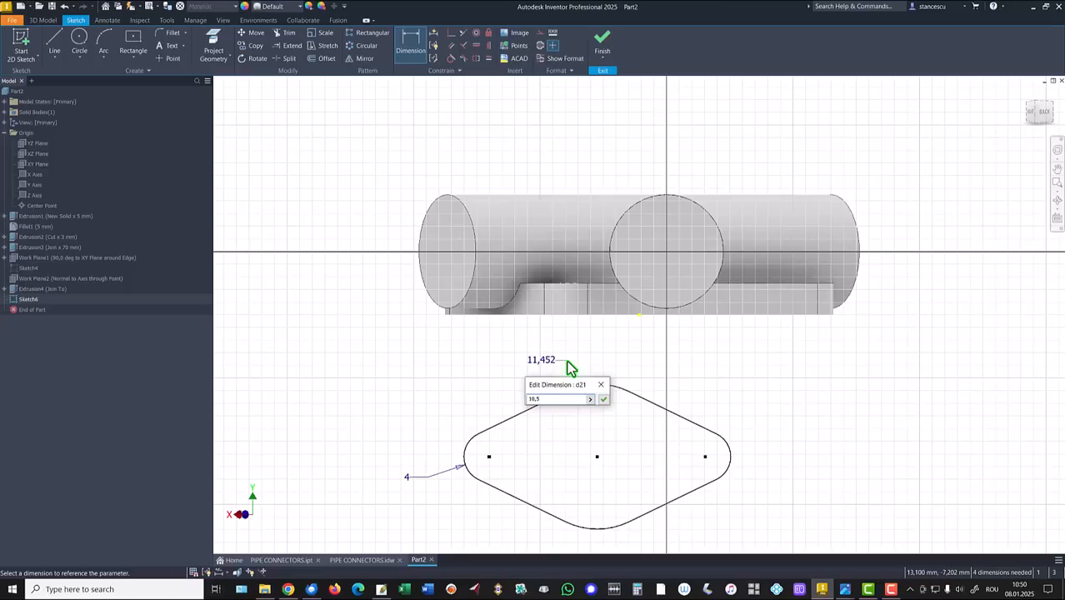
{"action": "type", "text": "0,5"}
{"action": "key", "text": "Return"}
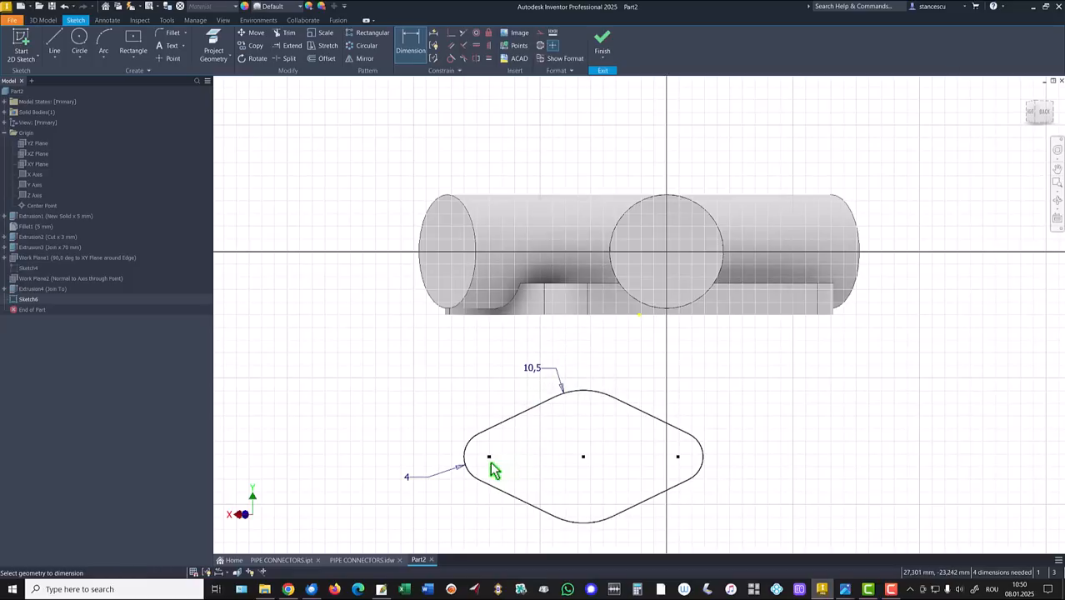
{"action": "left_click", "coordinate": [489, 458]}
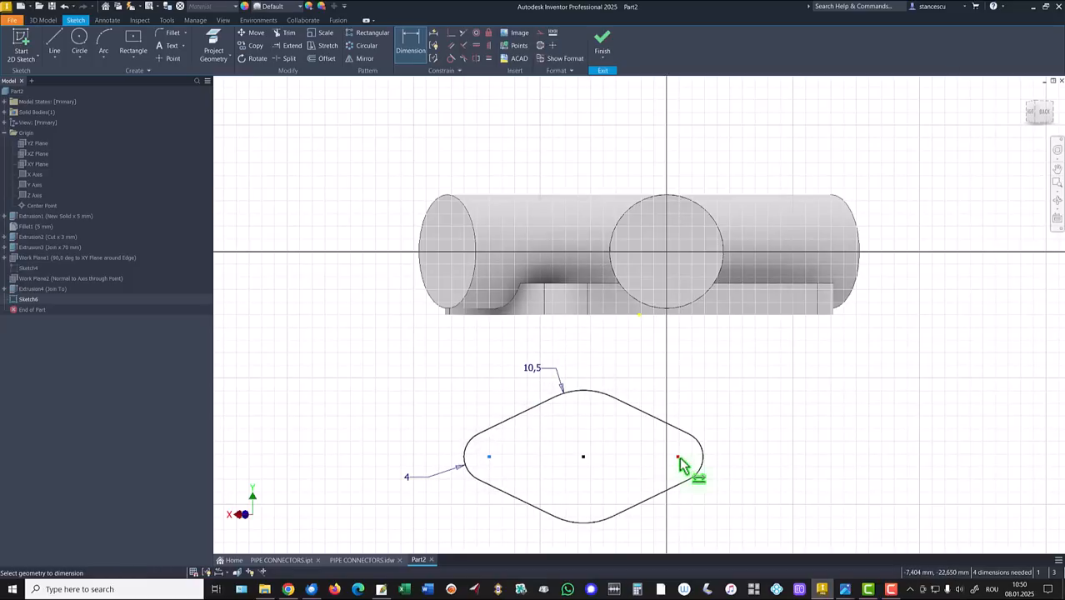
{"action": "left_click", "coordinate": [678, 458]}
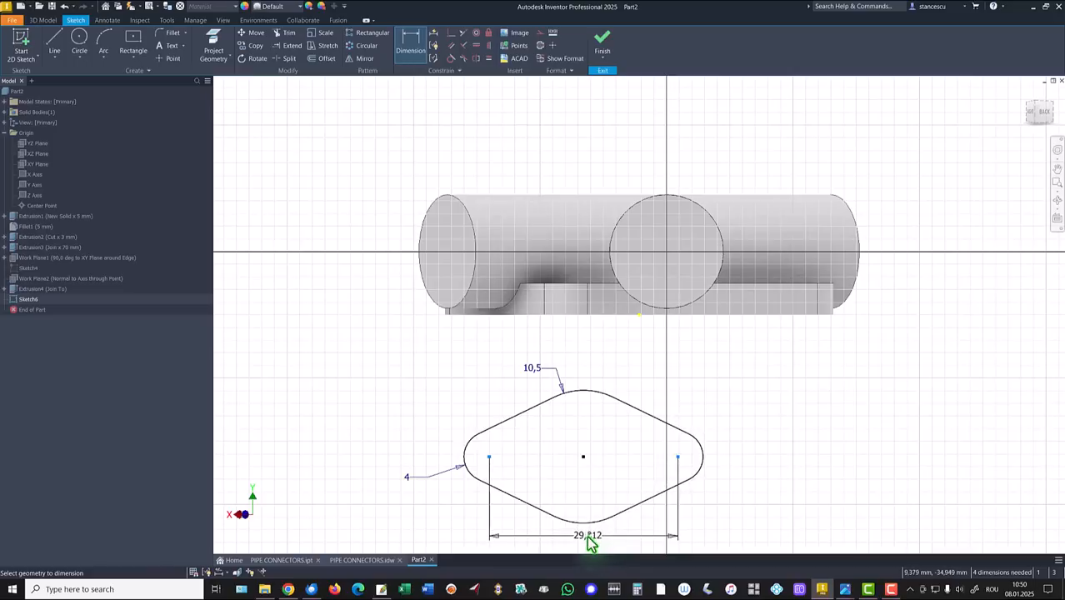
{"action": "left_click", "coordinate": [588, 541]}
{"action": "type", "text": "30"}
{"action": "key", "text": "Return"}
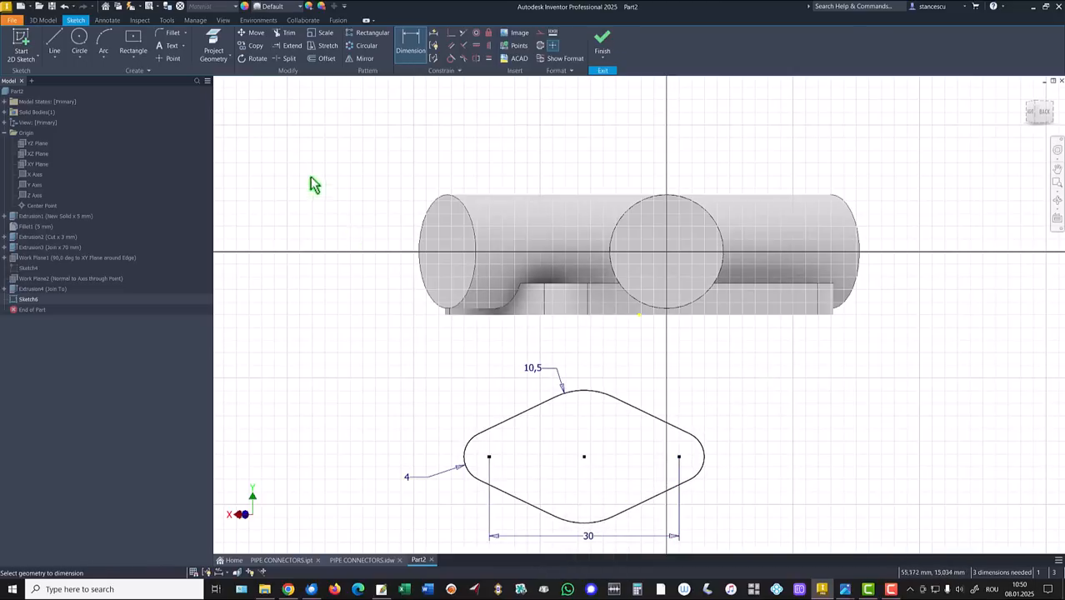
{"action": "left_click", "coordinate": [212, 46]}
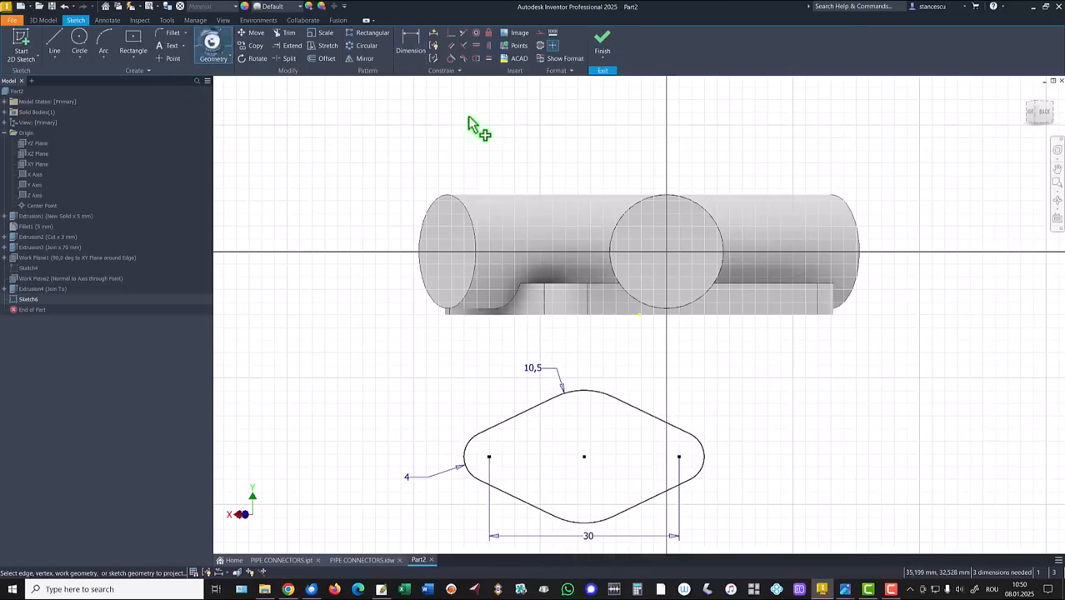
Step: Project the branch's circular end edge and convert it to construction geometry
{"action": "left_click", "coordinate": [615, 222]}
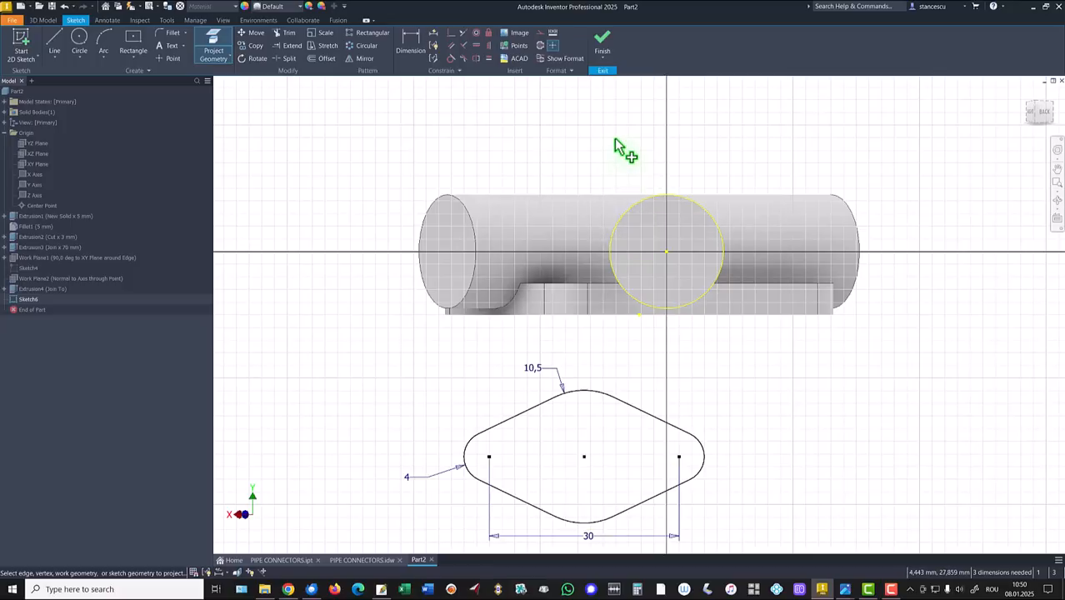
{"action": "key", "text": "Escape"}
{"action": "left_click", "coordinate": [697, 198]}
{"action": "right_click", "coordinate": [746, 147]}
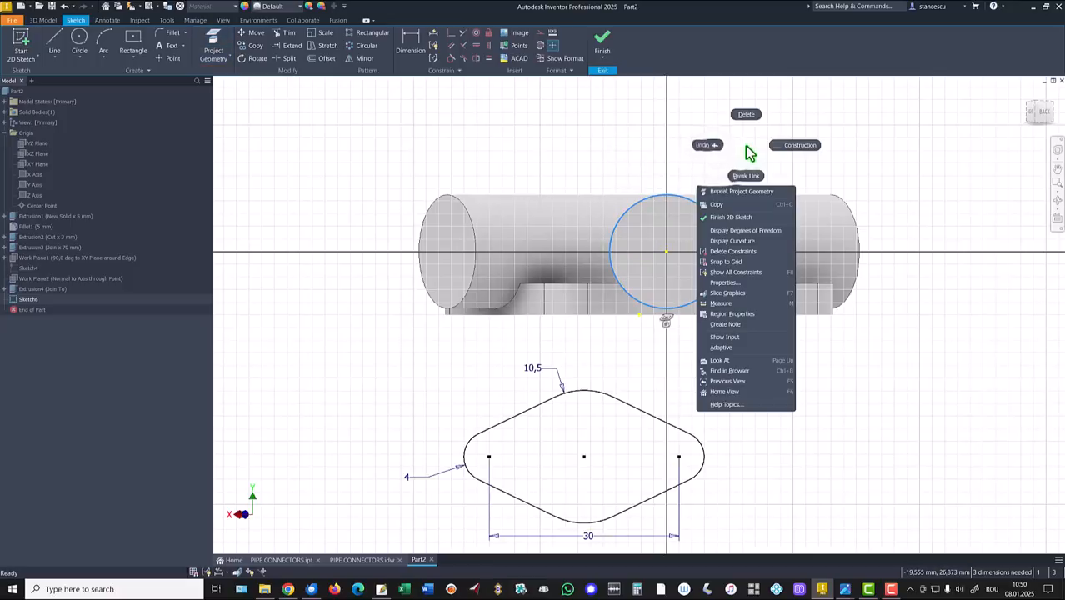
{"action": "left_click", "coordinate": [795, 150]}
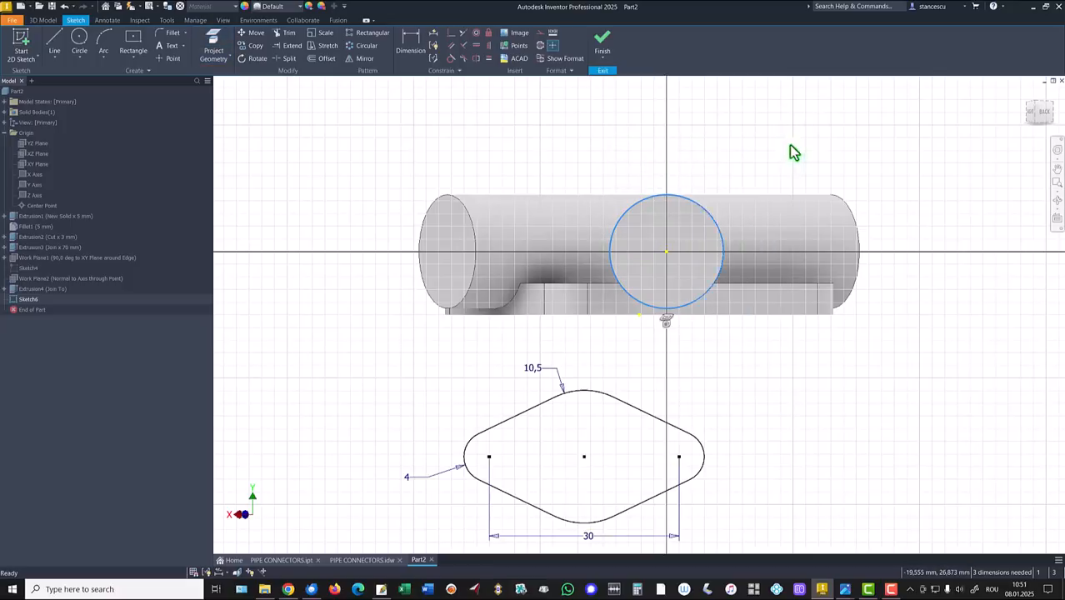
Step: Make the outline's centre coincident with the circle centre, reposition the 30 dimension, and finish the sketch
{"action": "left_click", "coordinate": [451, 35]}
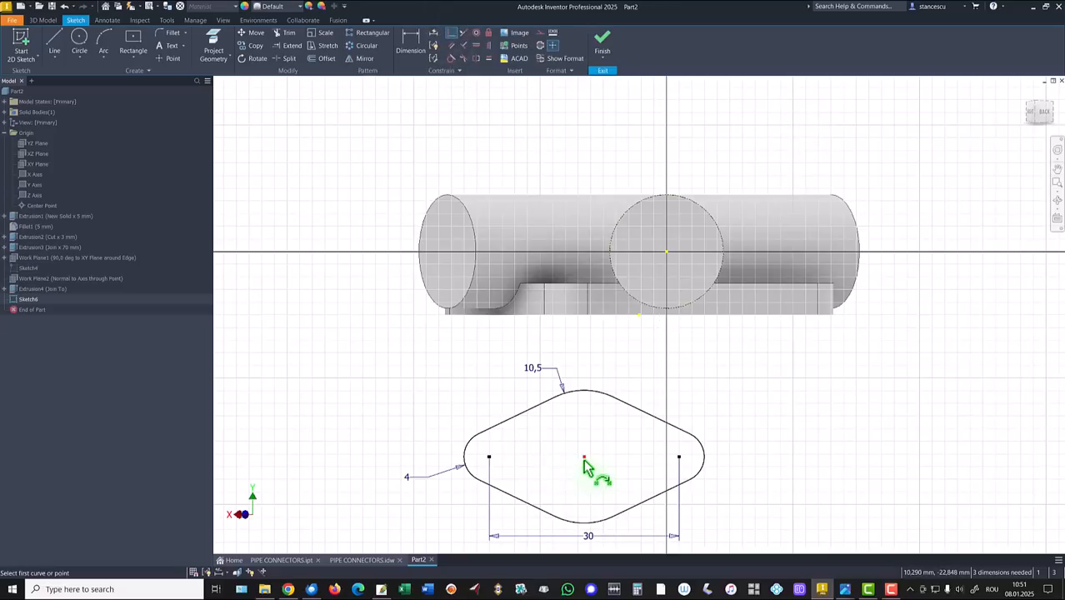
{"action": "left_click", "coordinate": [667, 251]}
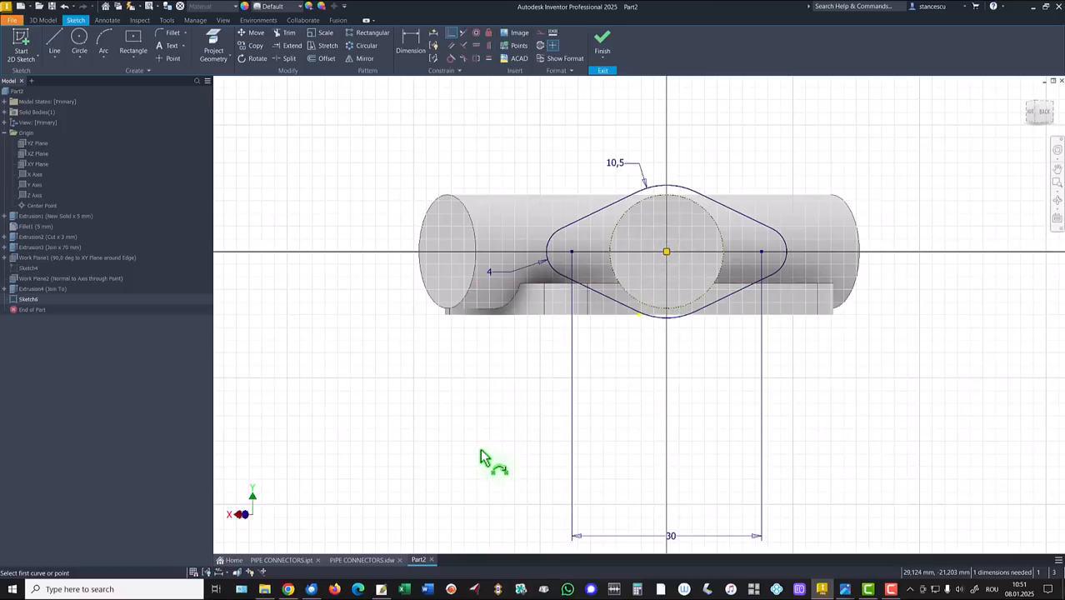
{"action": "key", "text": "Escape"}
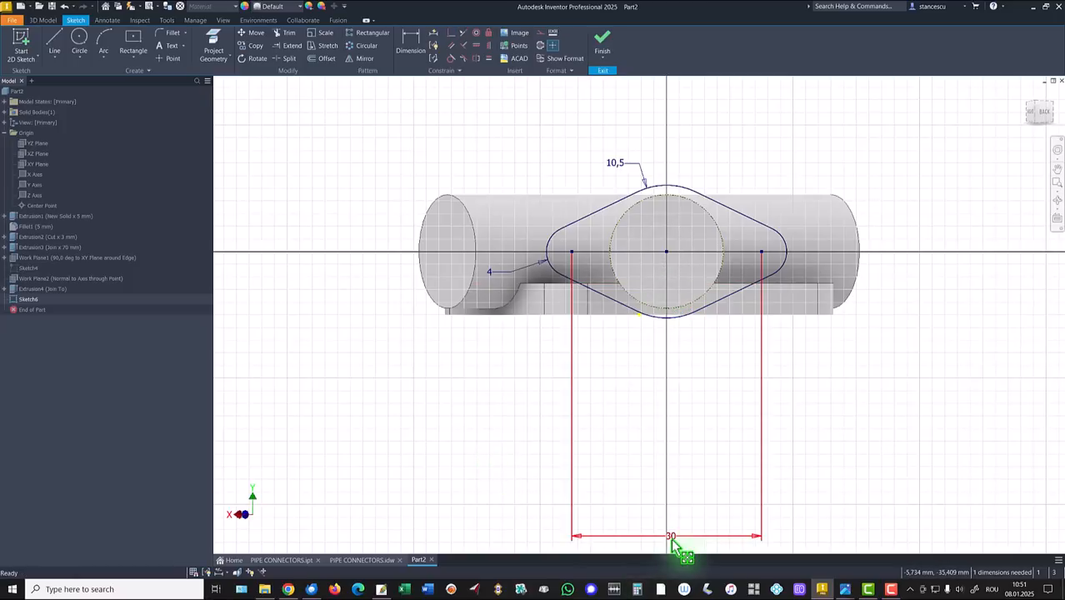
{"action": "left_click_drag", "start_coordinate": [673, 543], "coordinate": [671, 360]}
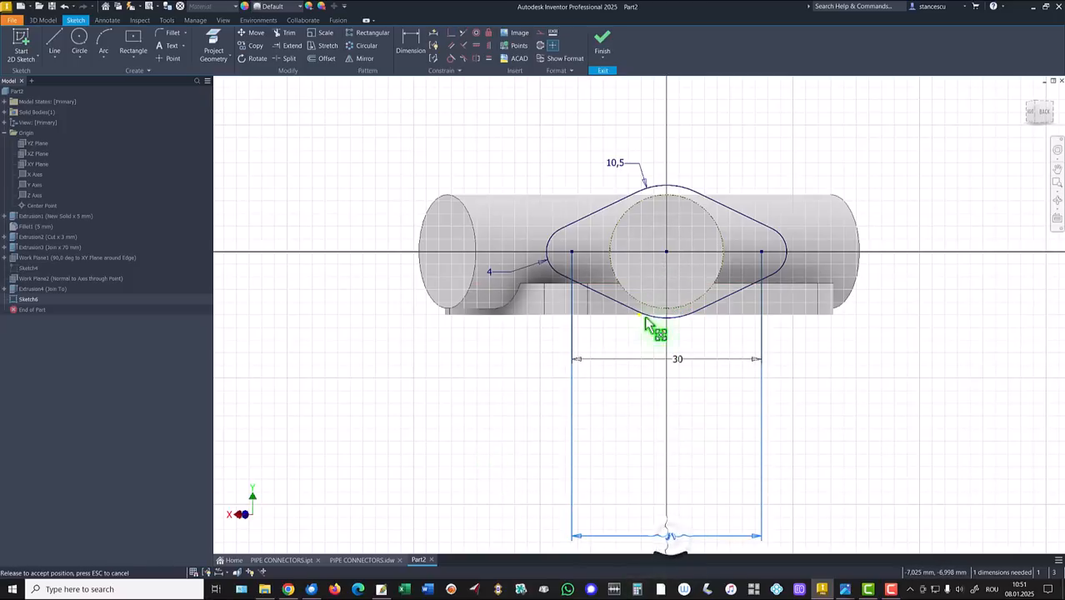
{"action": "left_click", "coordinate": [602, 45]}
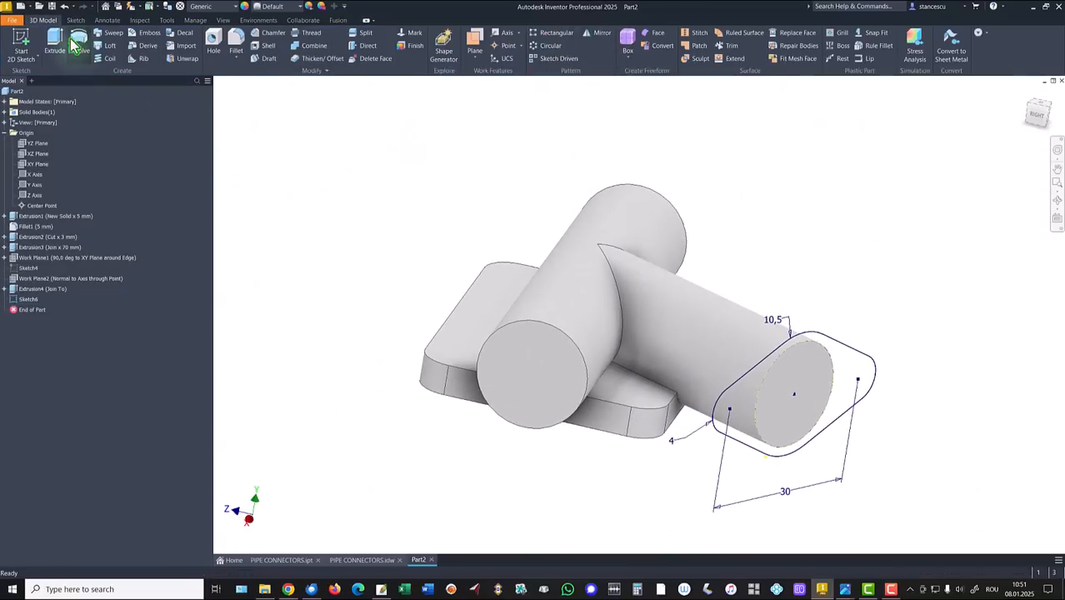
{"action": "left_click", "coordinate": [55, 39]}
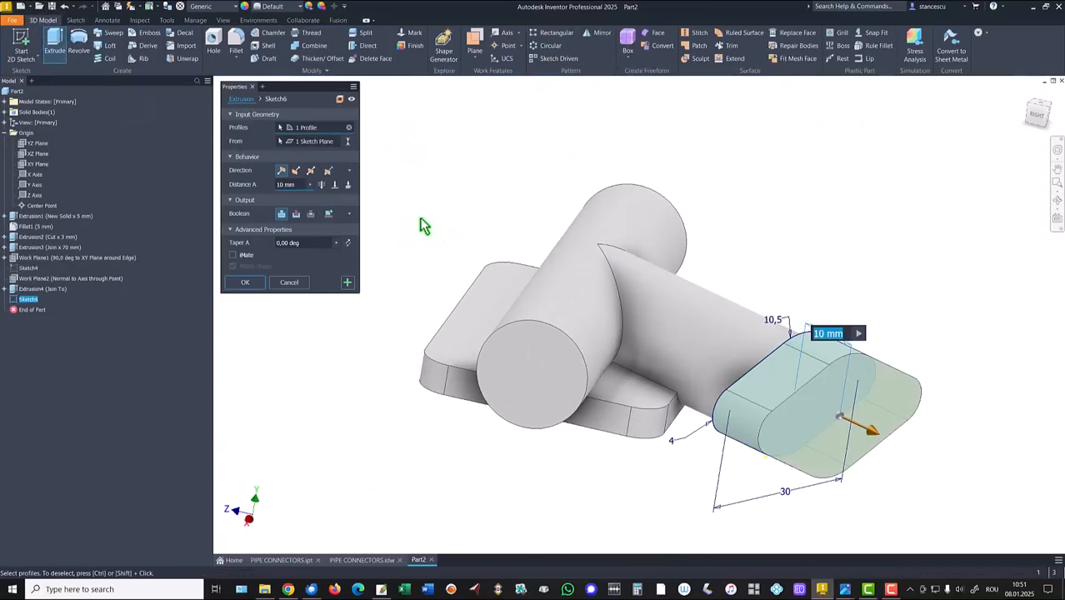
Step: Extrude the flange 3 mm toward the branch as Join, then view the PIPE CONNECTORS.idw drawing
{"action": "left_click", "coordinate": [296, 170]}
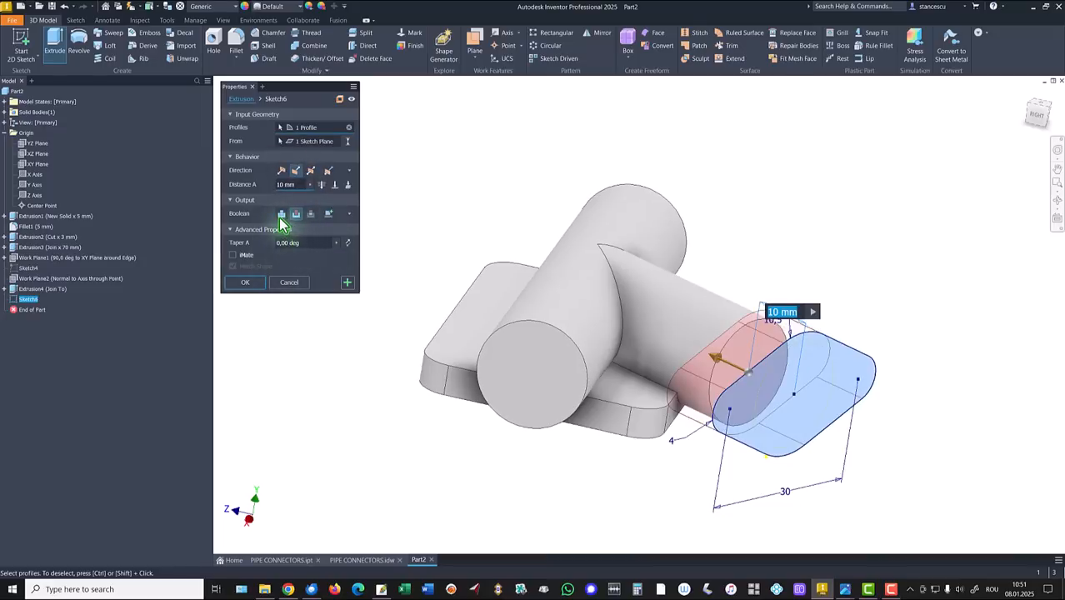
{"action": "left_click", "coordinate": [282, 213]}
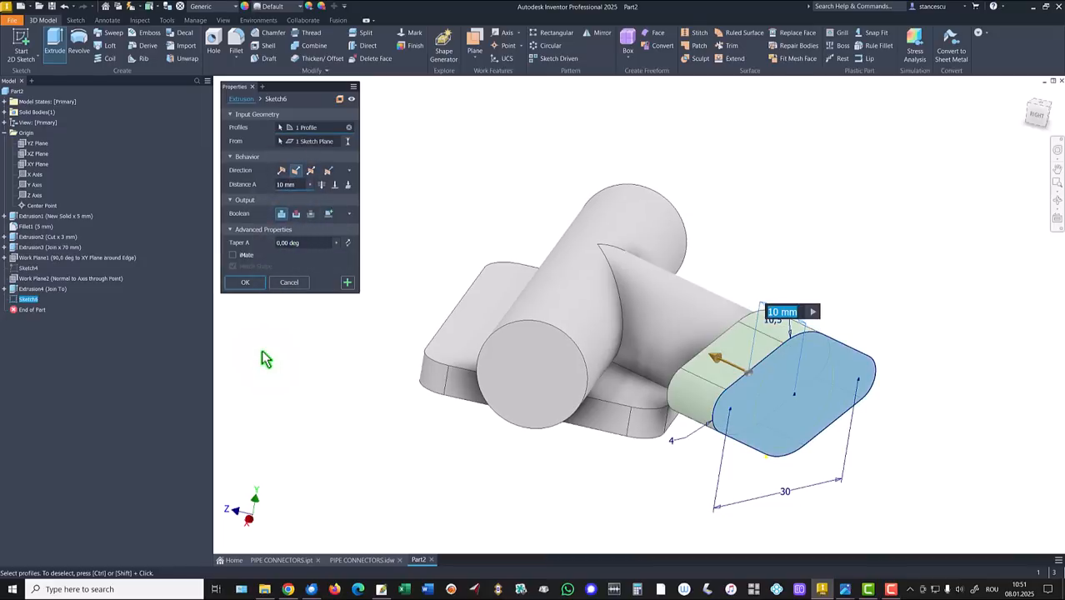
{"action": "type", "text": "3"}
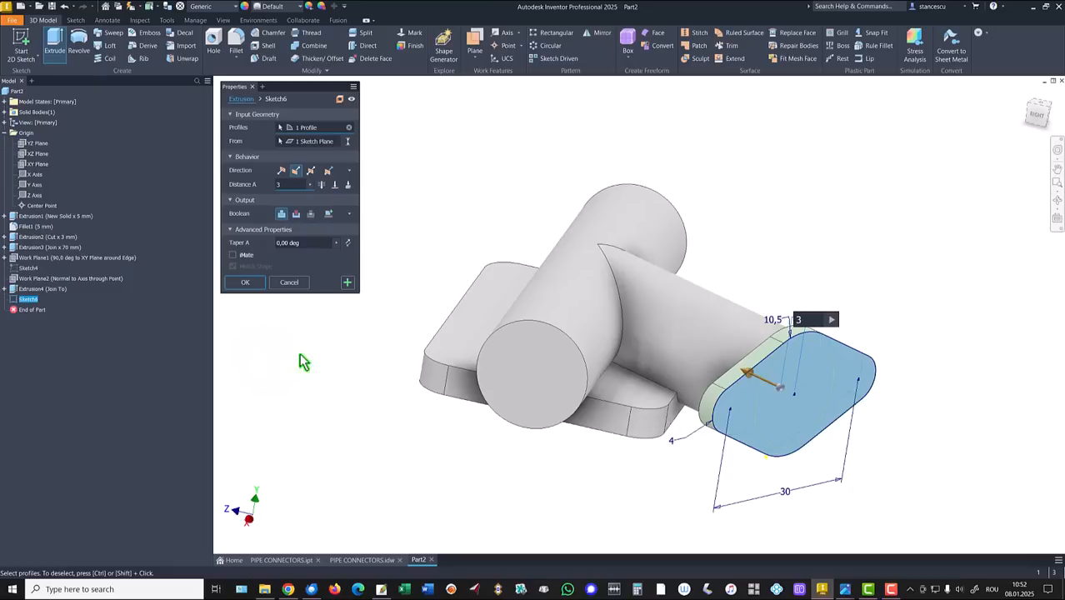
{"action": "left_click", "coordinate": [243, 284]}
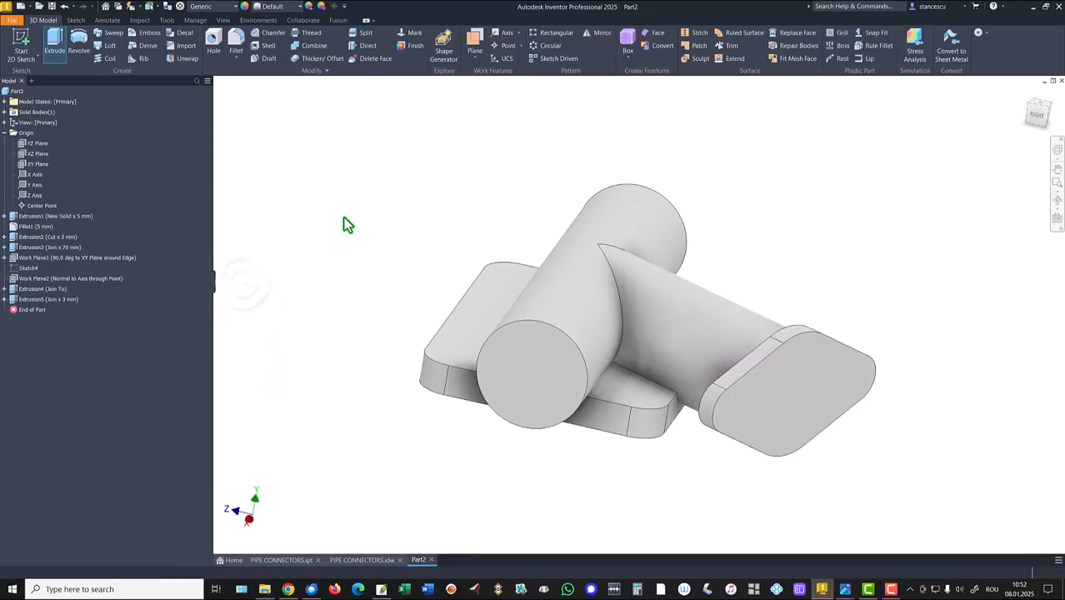
{"action": "key", "text": "F6"}
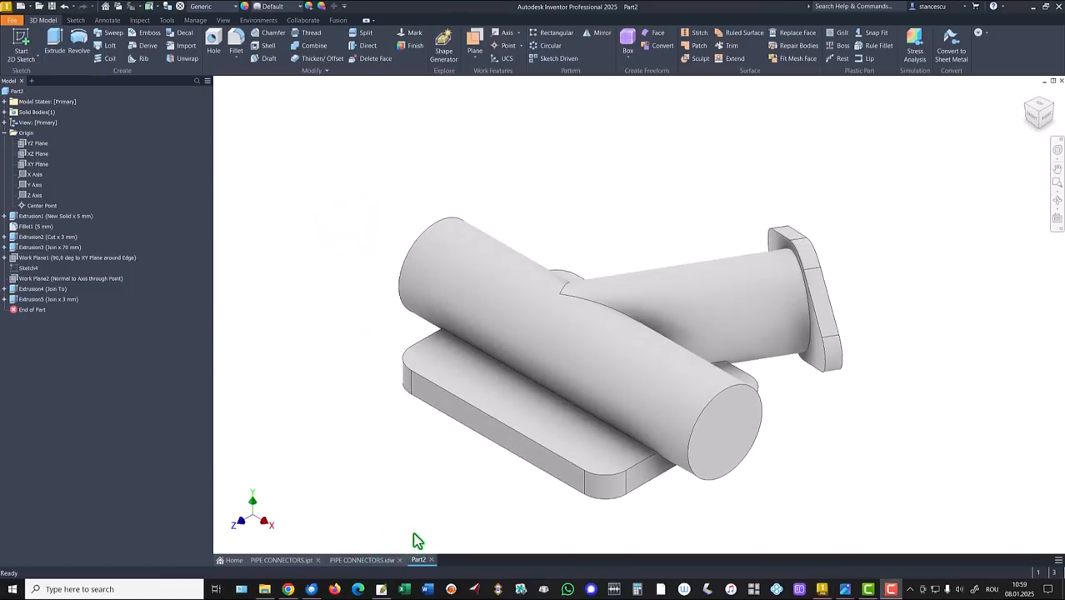
{"action": "left_click", "coordinate": [361, 559]}
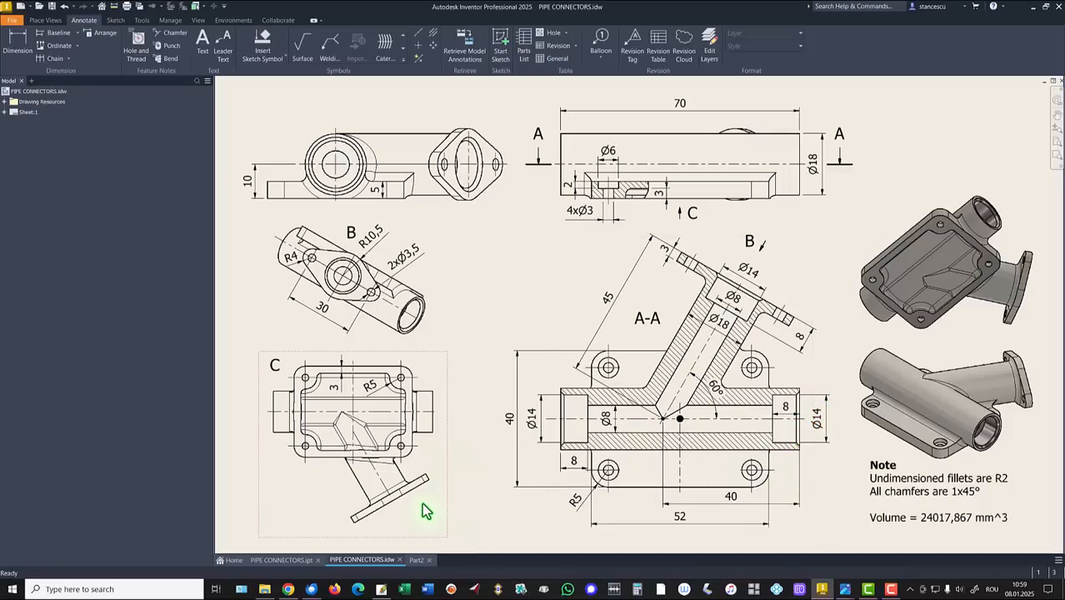
Step: Back in Part2, start a sketch on Work Plane1 and slice the part open at it
{"action": "left_click", "coordinate": [416, 561]}
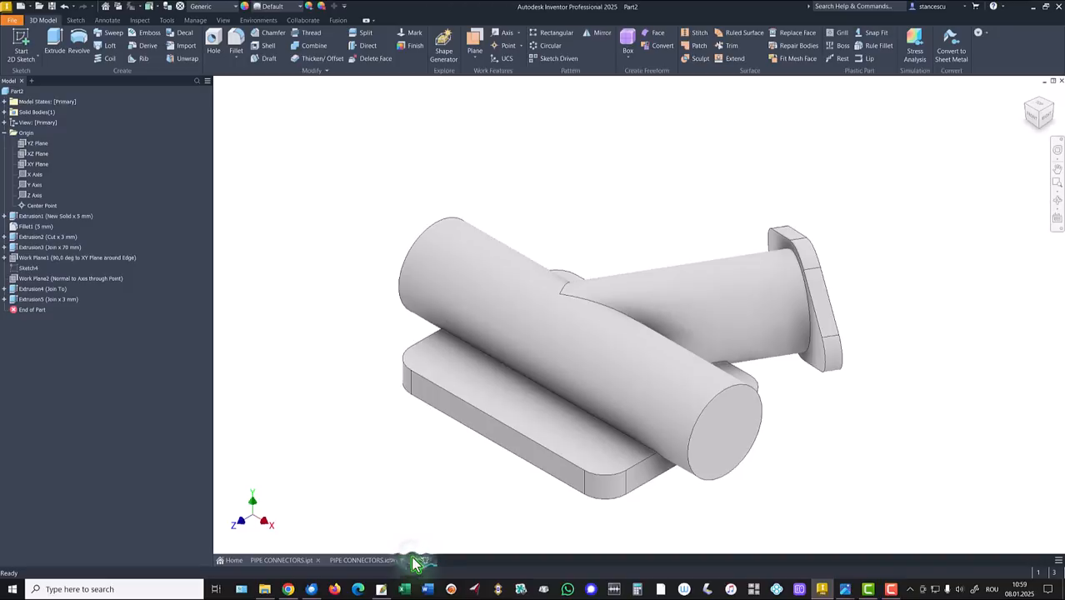
{"action": "left_click", "coordinate": [40, 259]}
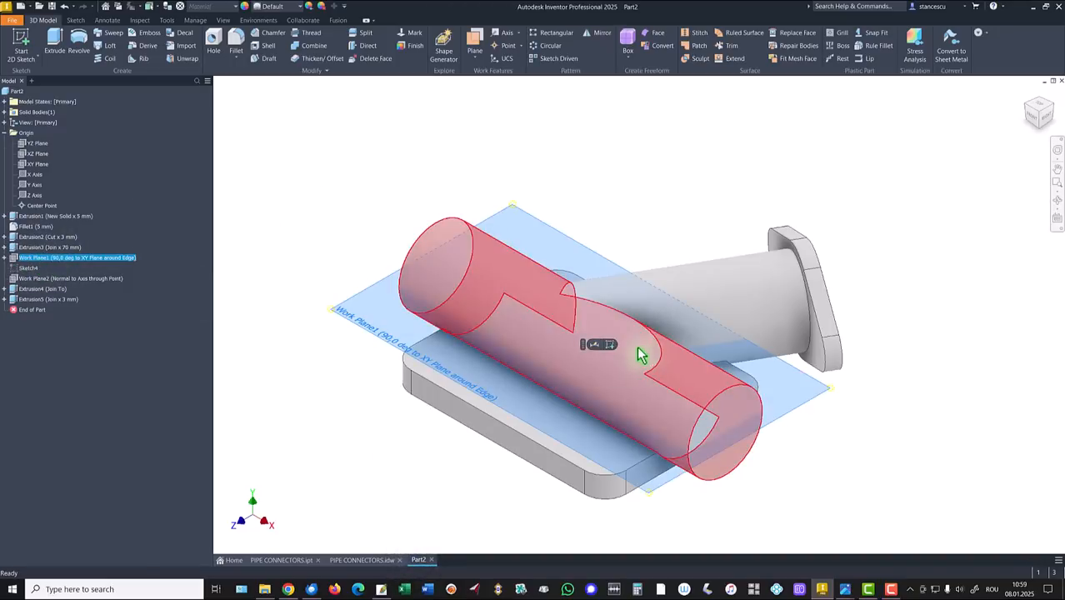
{"action": "left_click", "coordinate": [609, 345]}
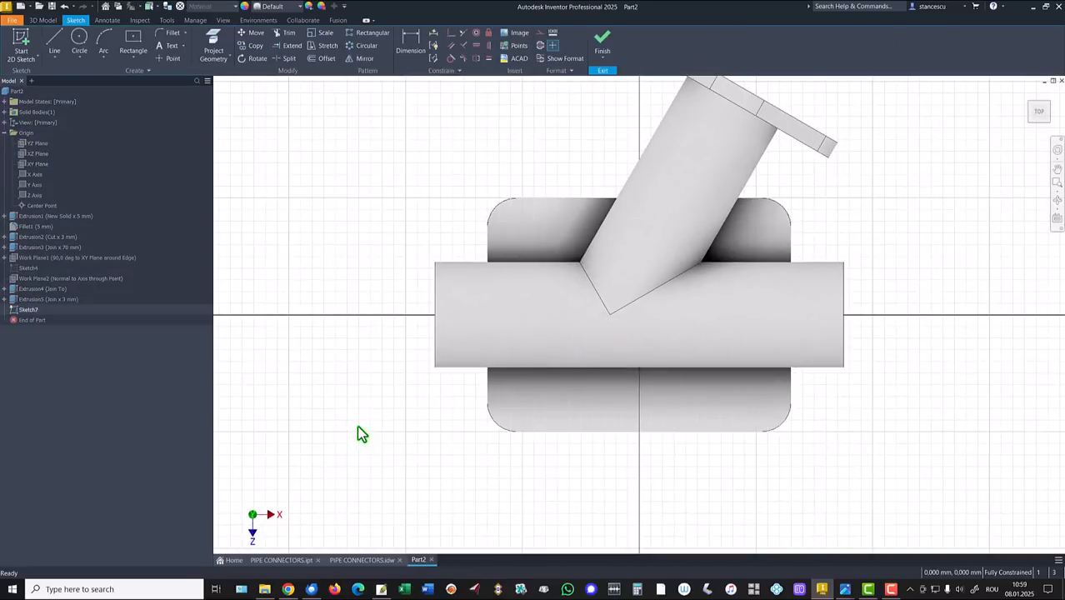
{"action": "key", "text": "F7"}
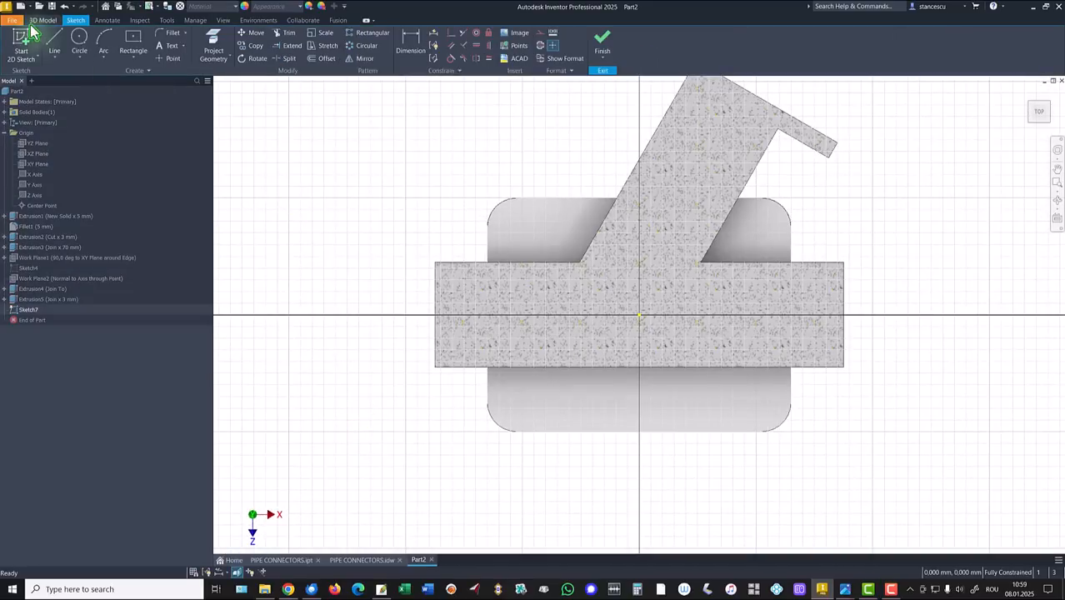
Step: Draw a 70 mm line along the cylinder's axis and make it construction geometry
{"action": "left_click", "coordinate": [53, 42]}
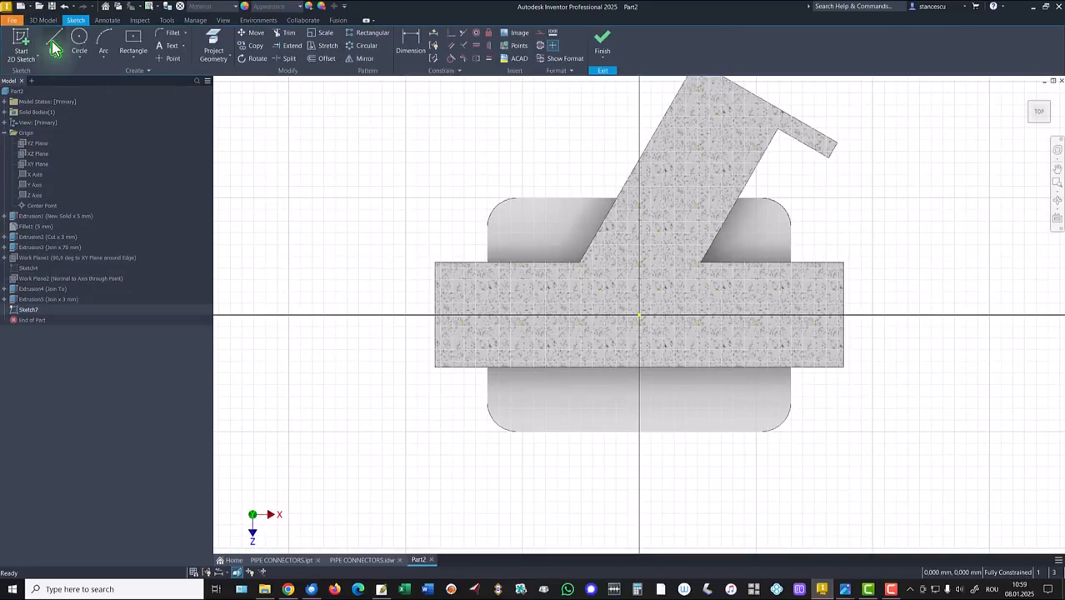
{"action": "left_click", "coordinate": [434, 315]}
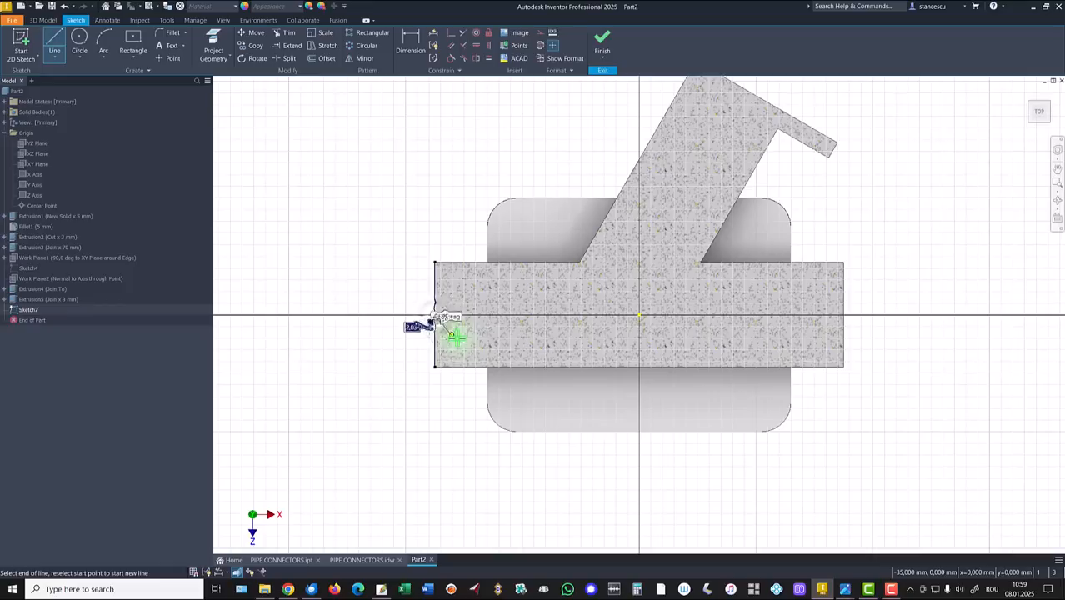
{"action": "double_click", "coordinate": [843, 315]}
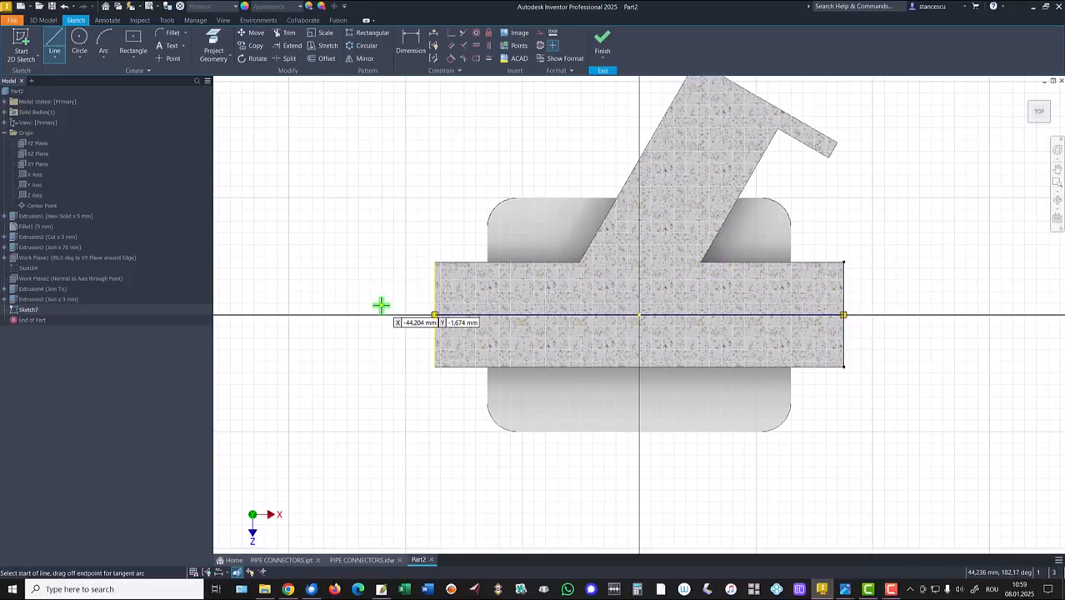
{"action": "key", "text": "Escape"}
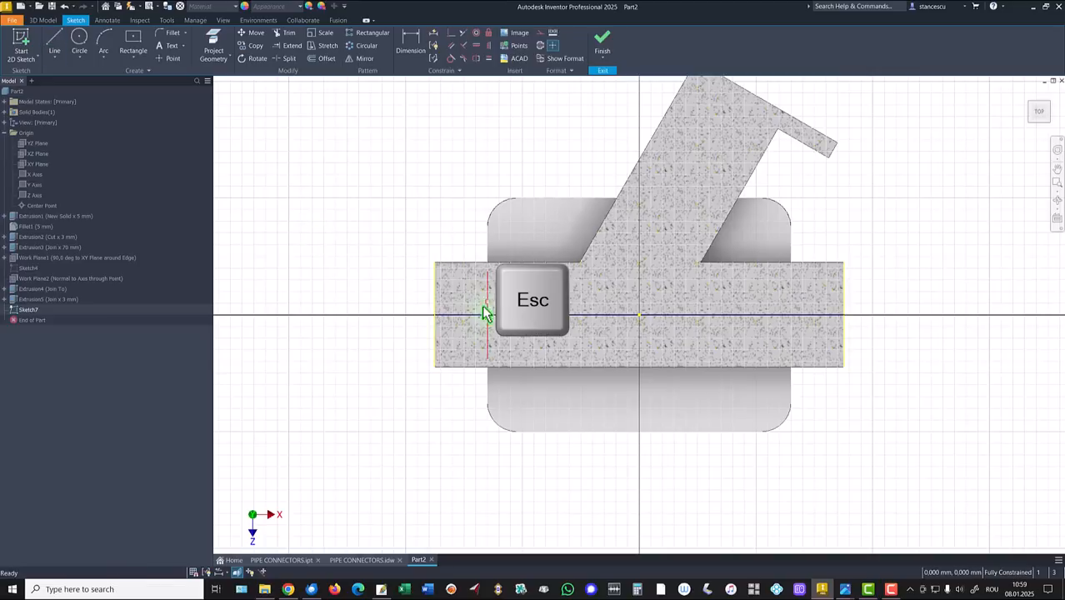
{"action": "left_click", "coordinate": [475, 315]}
{"action": "right_click", "coordinate": [389, 223]}
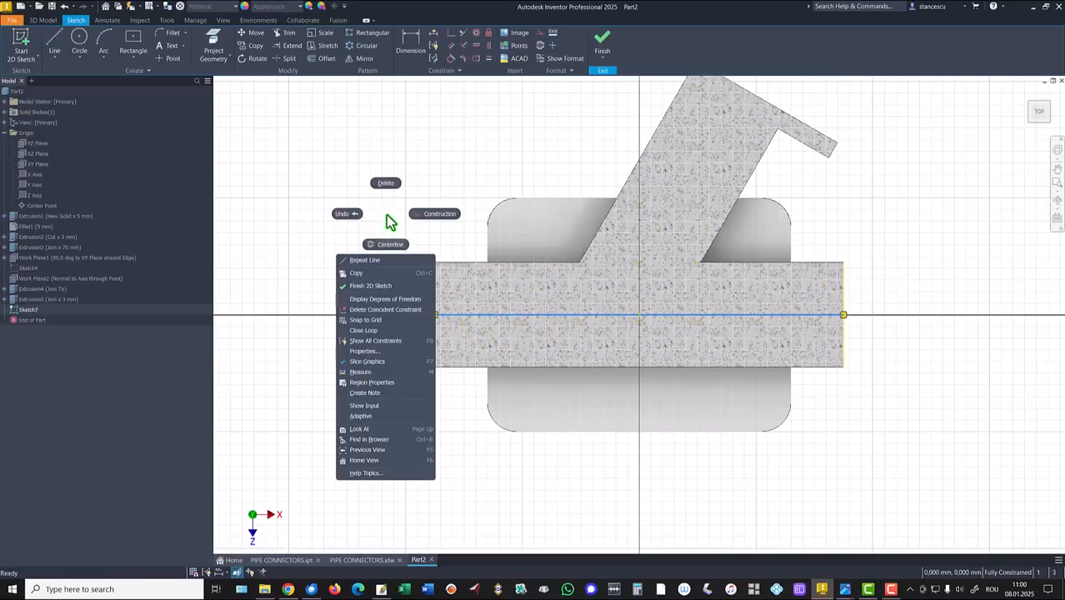
{"action": "left_click", "coordinate": [416, 217]}
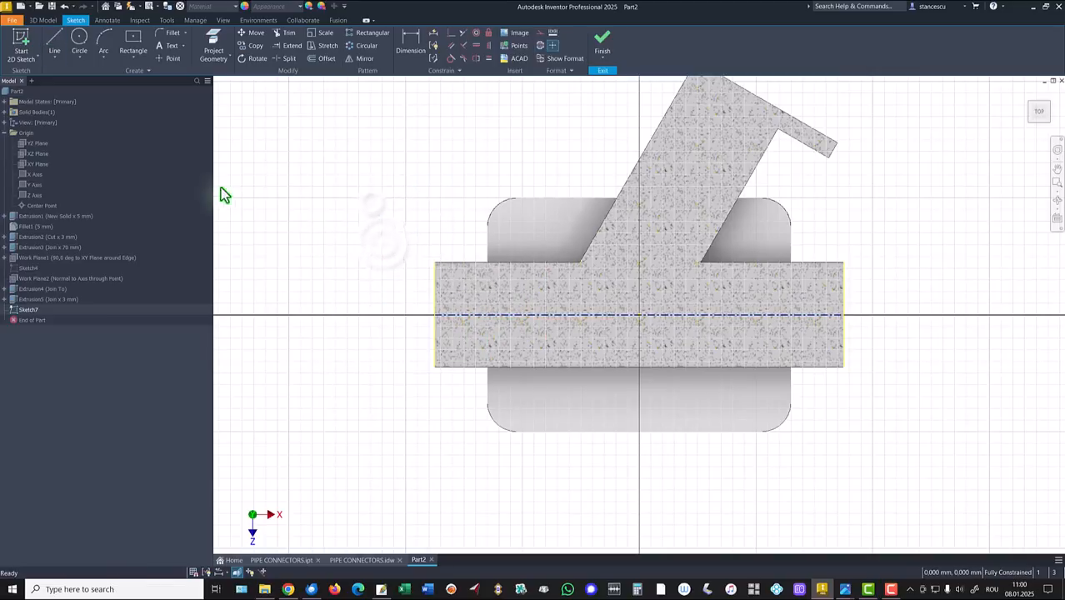
Step: Draw the stepped bore profile lines above the axis from the left end to the right end
{"action": "left_click", "coordinate": [54, 38]}
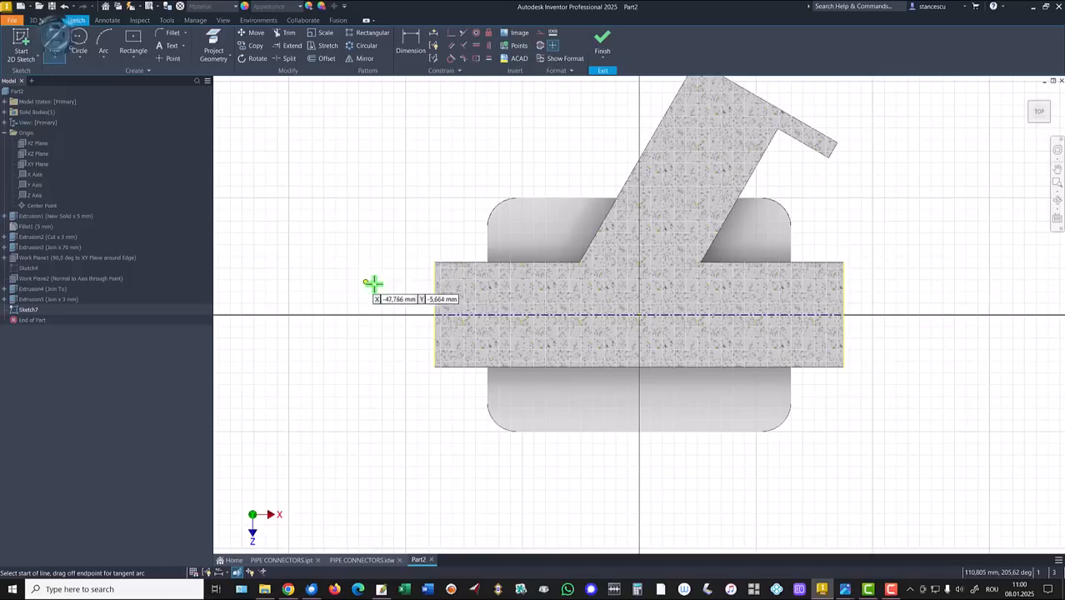
{"action": "left_click", "coordinate": [435, 279]}
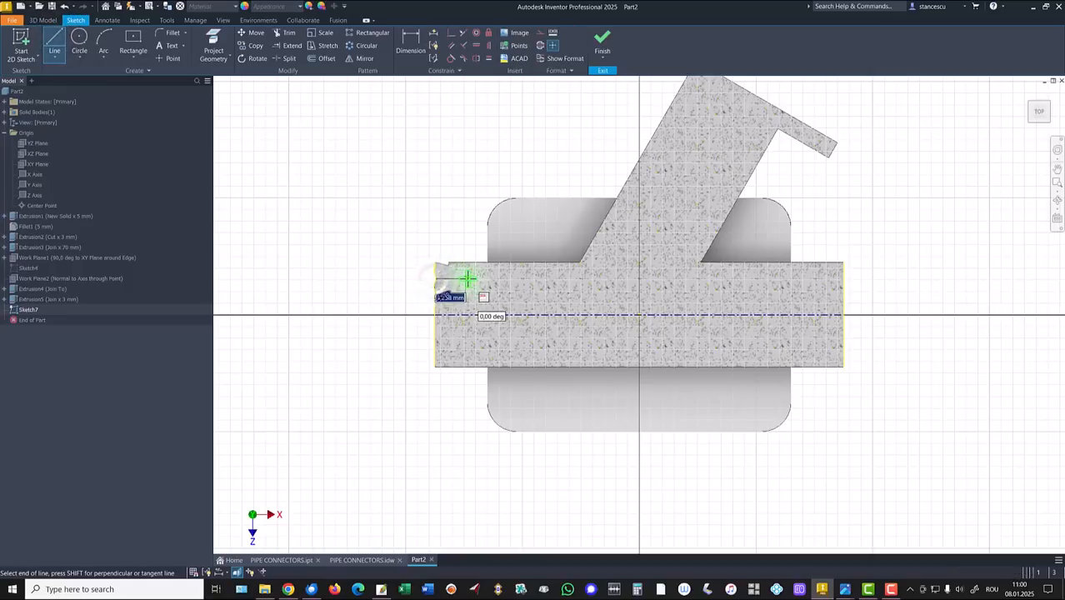
{"action": "left_click", "coordinate": [467, 278]}
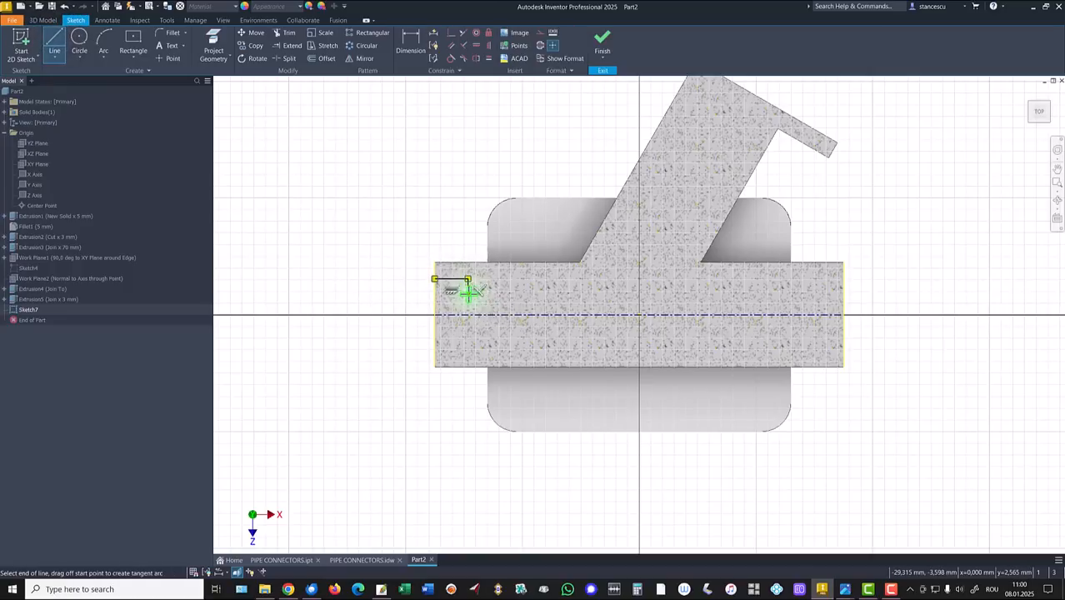
{"action": "left_click", "coordinate": [803, 290]}
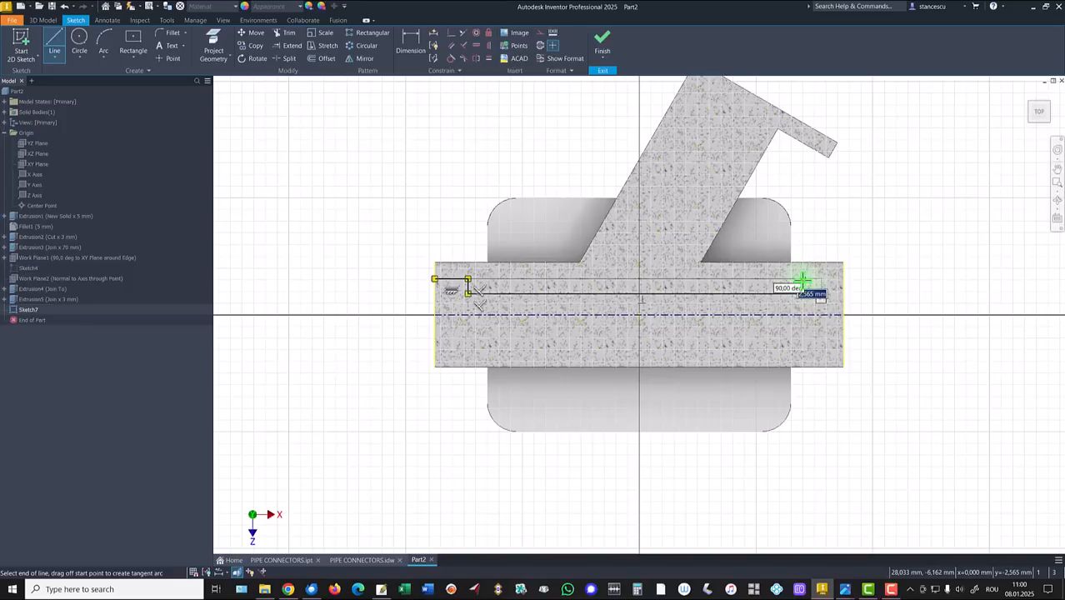
{"action": "left_click", "coordinate": [803, 279]}
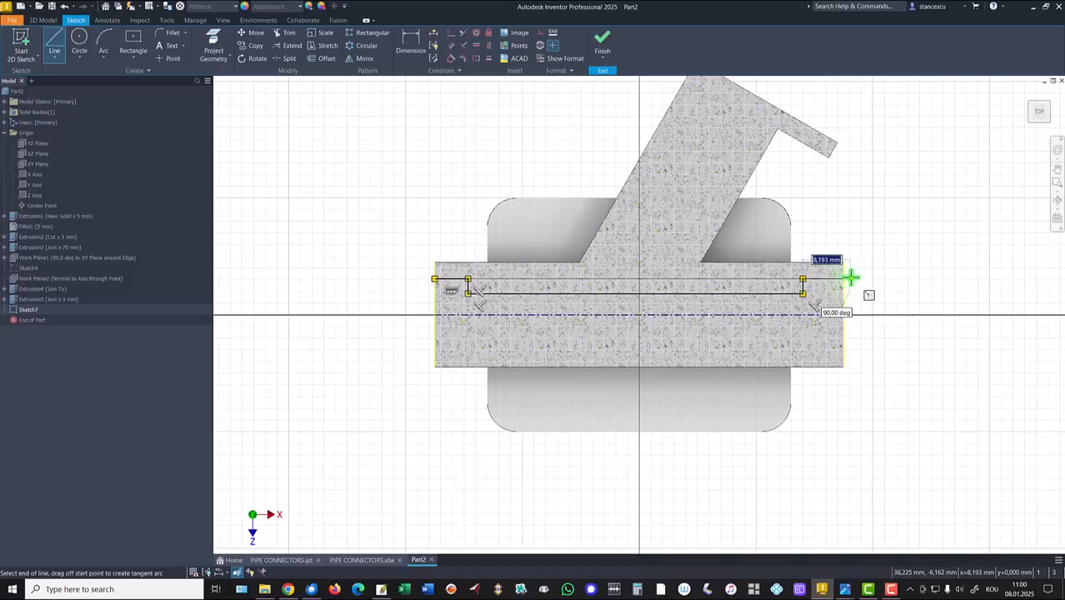
{"action": "left_click", "coordinate": [850, 278]}
{"action": "key", "text": "Escape"}
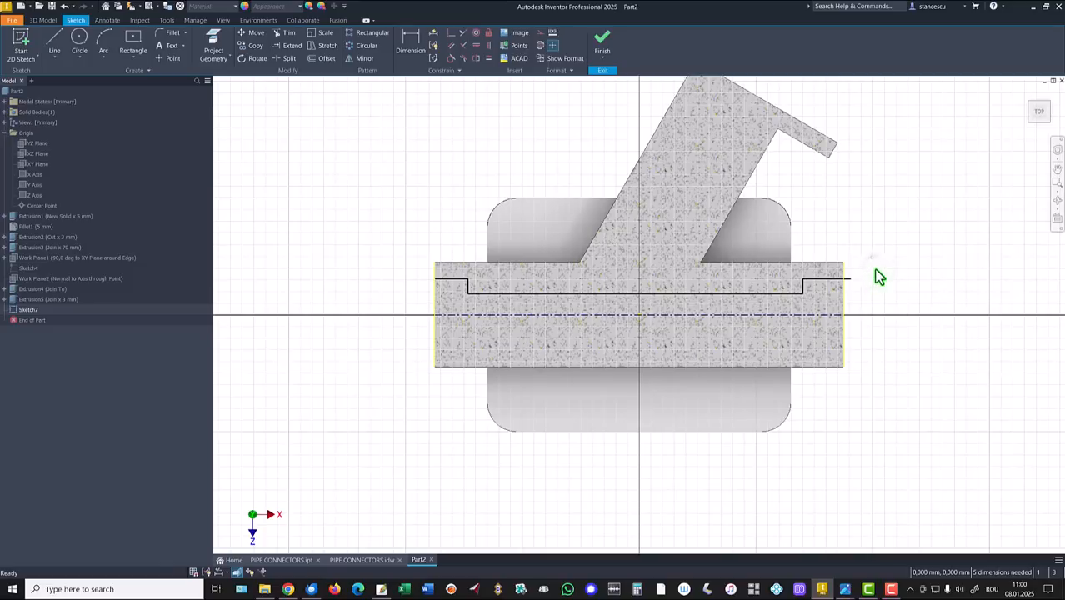
Step: Trim the right overhang, make both short end segments equal, and drag the step line down
{"action": "left_click", "coordinate": [286, 33]}
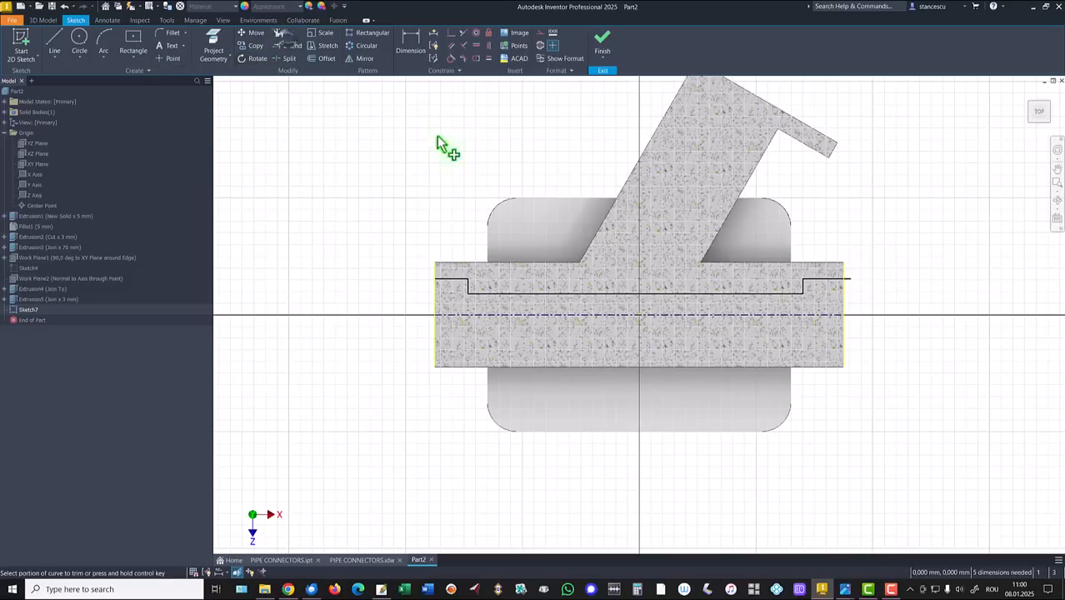
{"action": "left_click", "coordinate": [848, 278]}
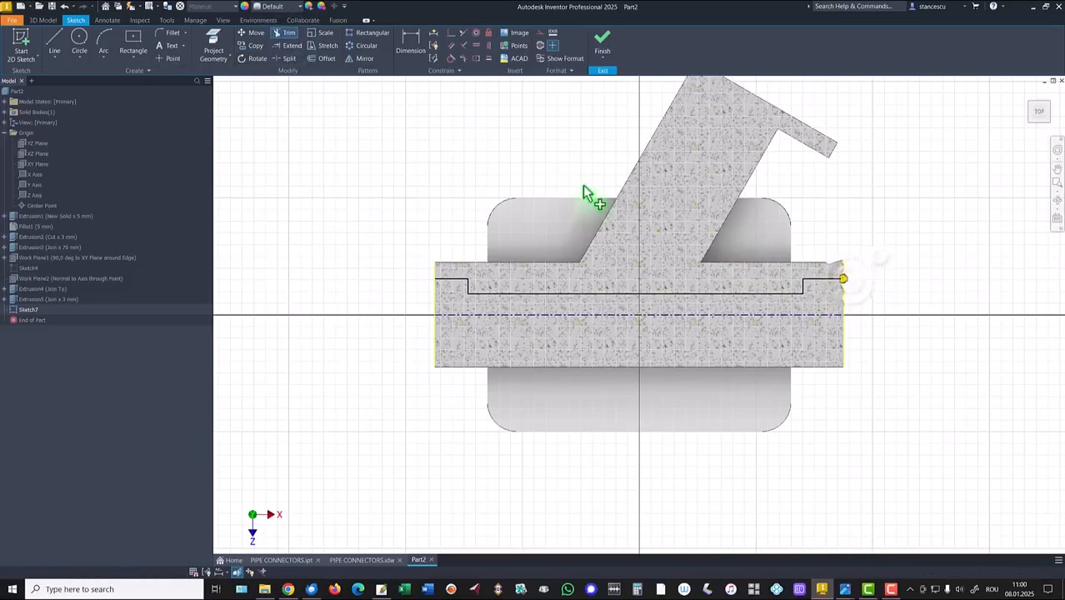
{"action": "left_click", "coordinate": [488, 61]}
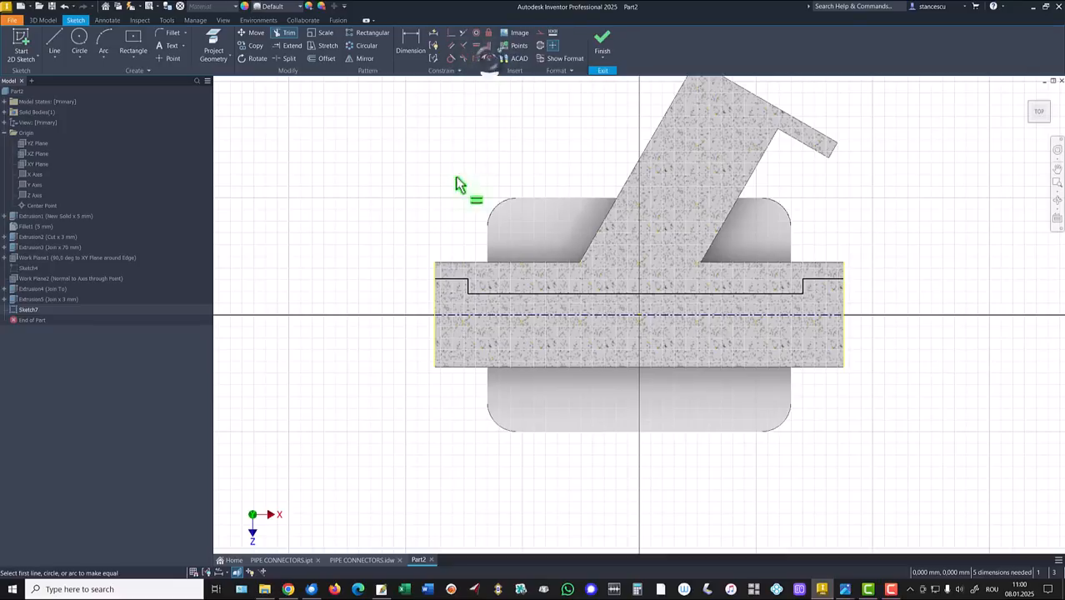
{"action": "left_click", "coordinate": [448, 279]}
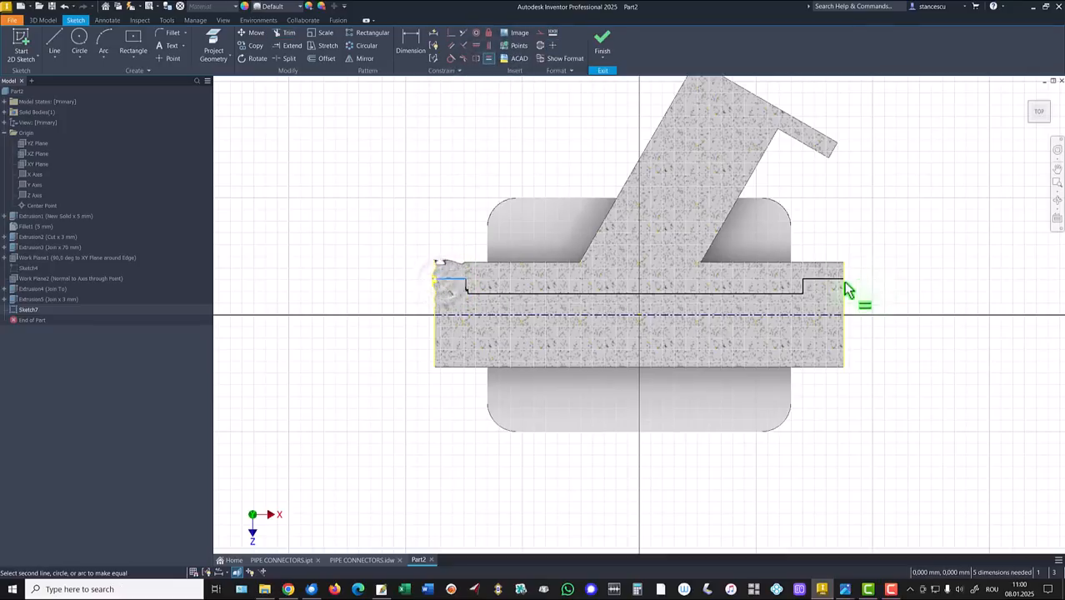
{"action": "left_click", "coordinate": [839, 280]}
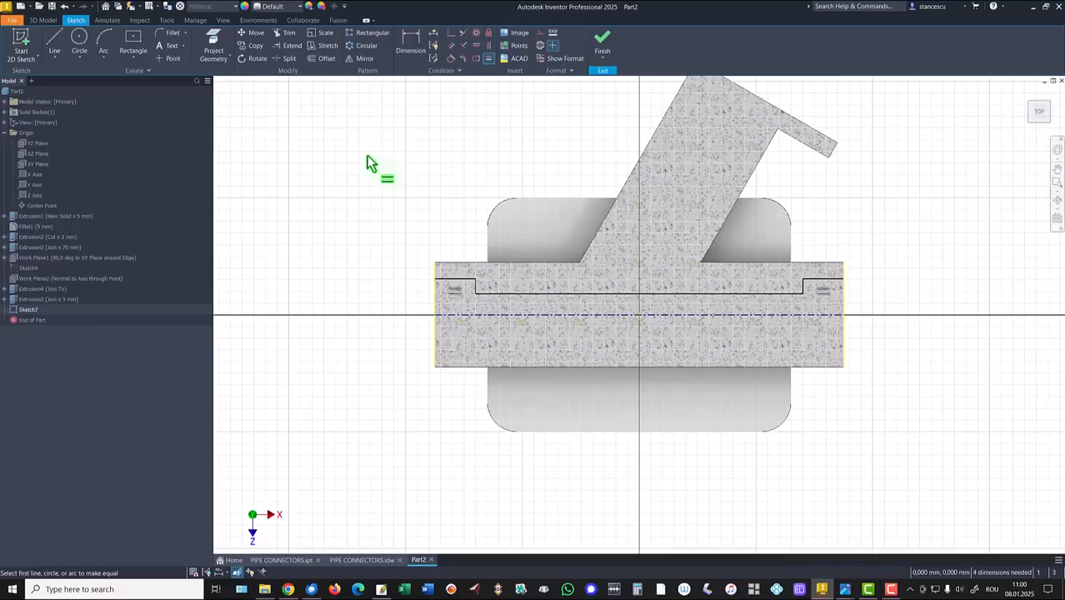
{"action": "key", "text": "Escape"}
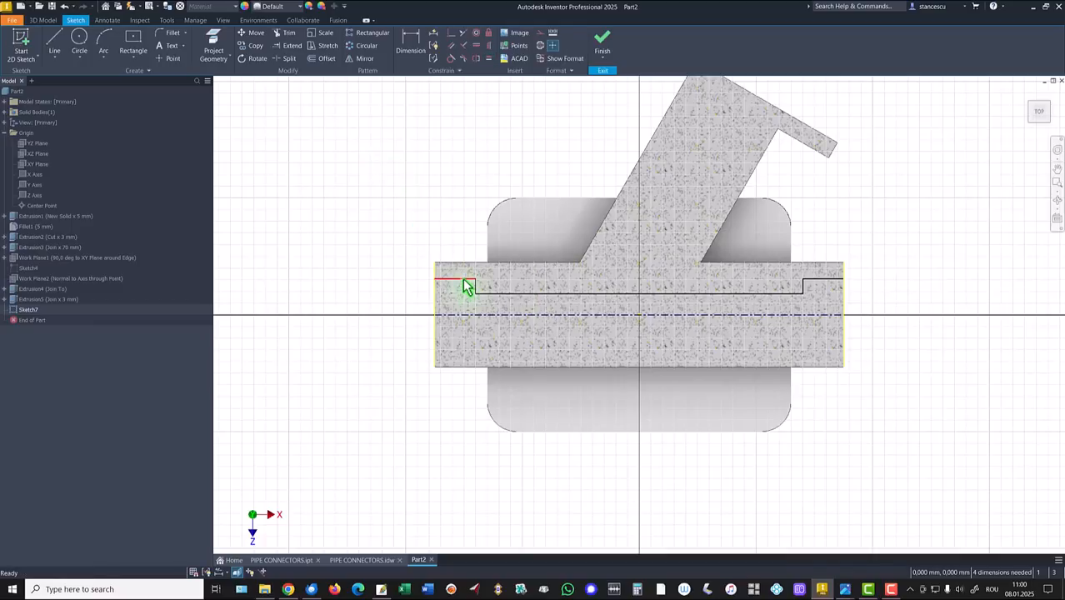
{"action": "mouse_move", "coordinate": [466, 286]}
{"action": "left_mouse_down"}
{"action": "mouse_move", "coordinate": [452, 309]}
{"action": "mouse_move", "coordinate": [453, 276]}
{"action": "left_mouse_up"}
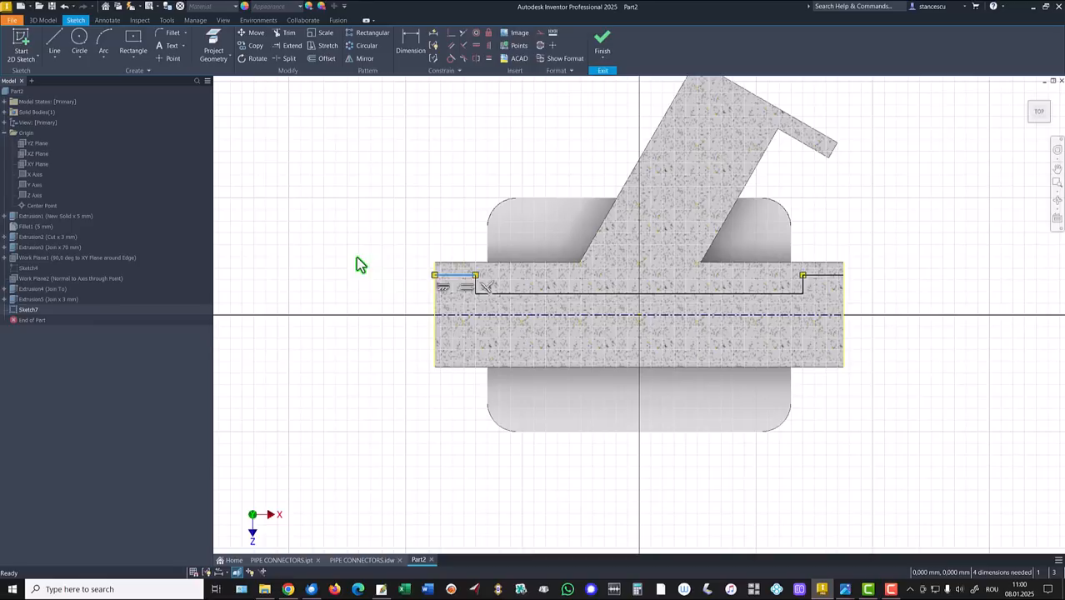
Step: Dimension the counterbore as Ø14 and the inner bore as Ø8 from the centreline
{"action": "left_click", "coordinate": [410, 41]}
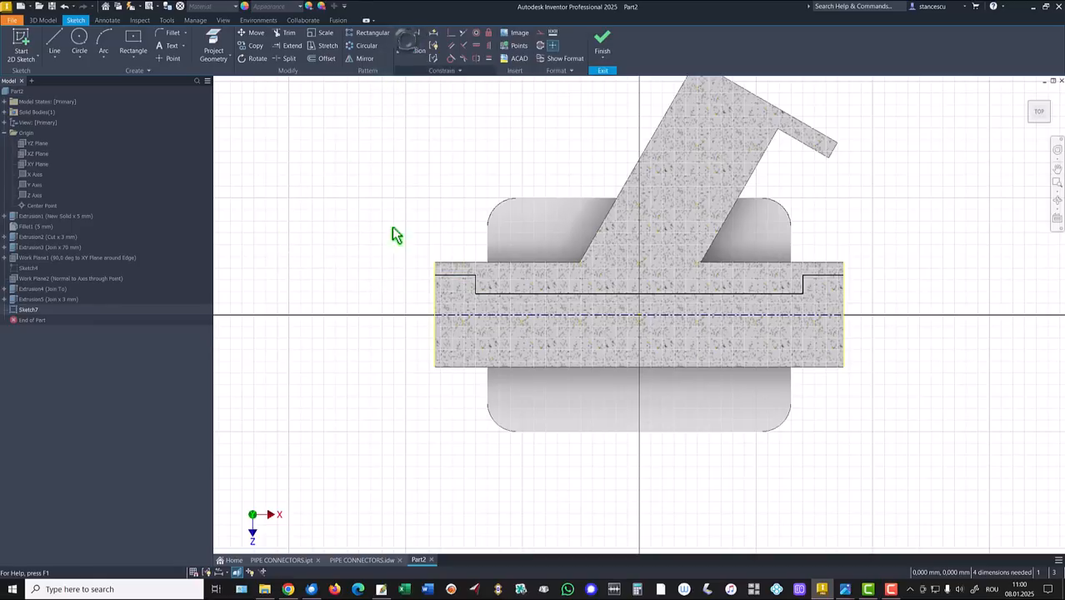
{"action": "left_click", "coordinate": [445, 276]}
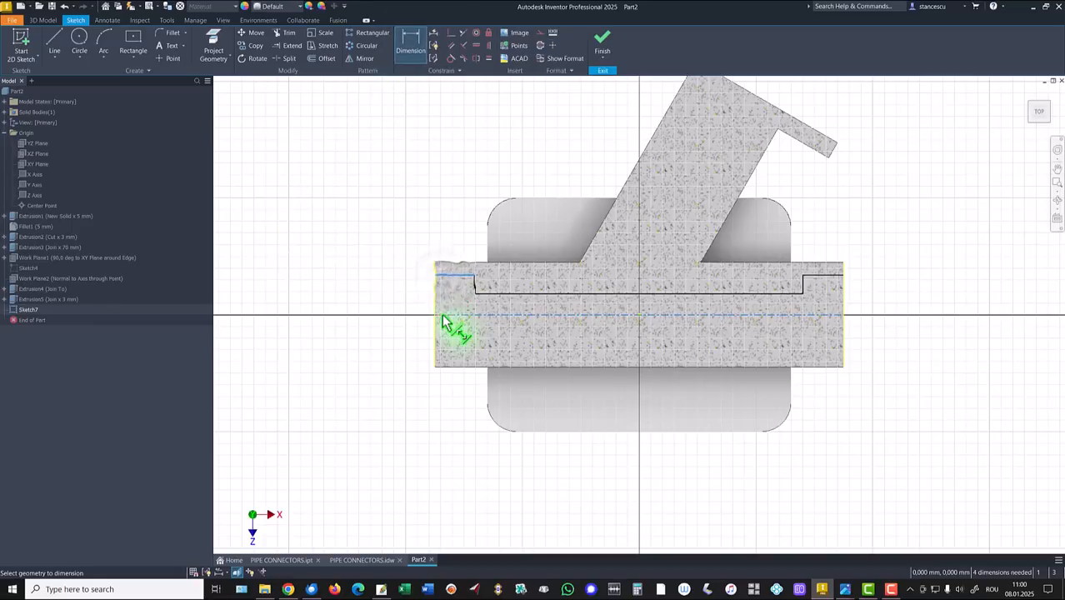
{"action": "left_click", "coordinate": [451, 315]}
{"action": "left_click", "coordinate": [404, 310]}
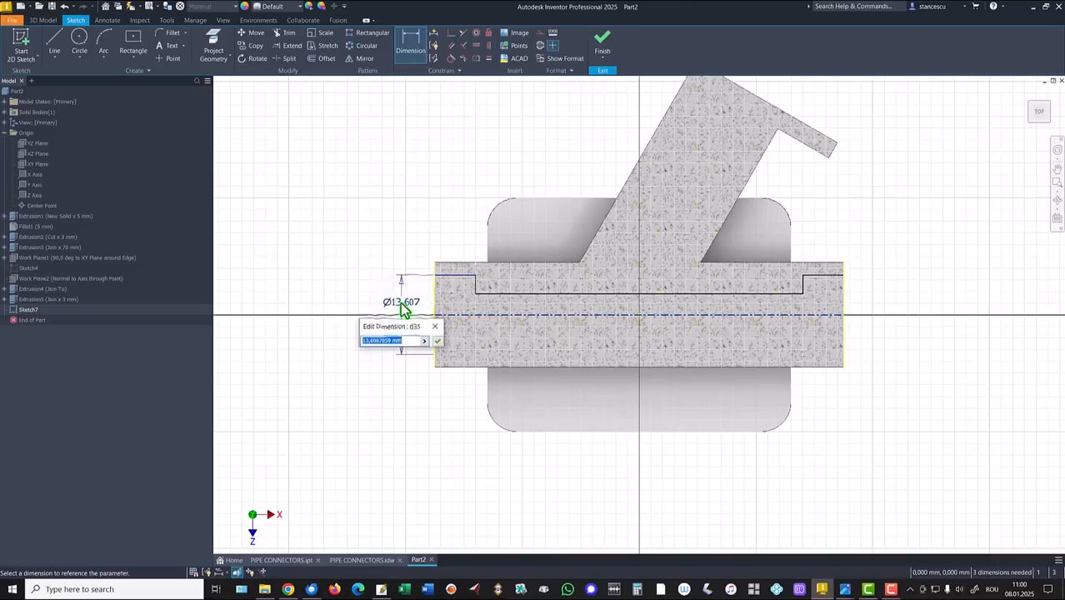
{"action": "type", "text": "14"}
{"action": "key", "text": "Return"}
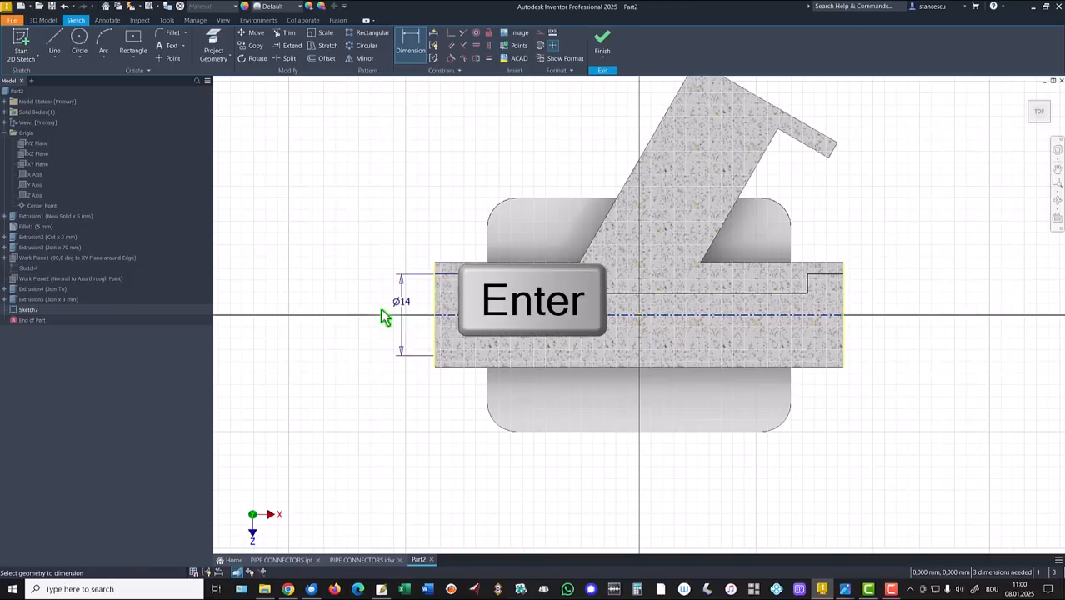
{"action": "left_click", "coordinate": [560, 294]}
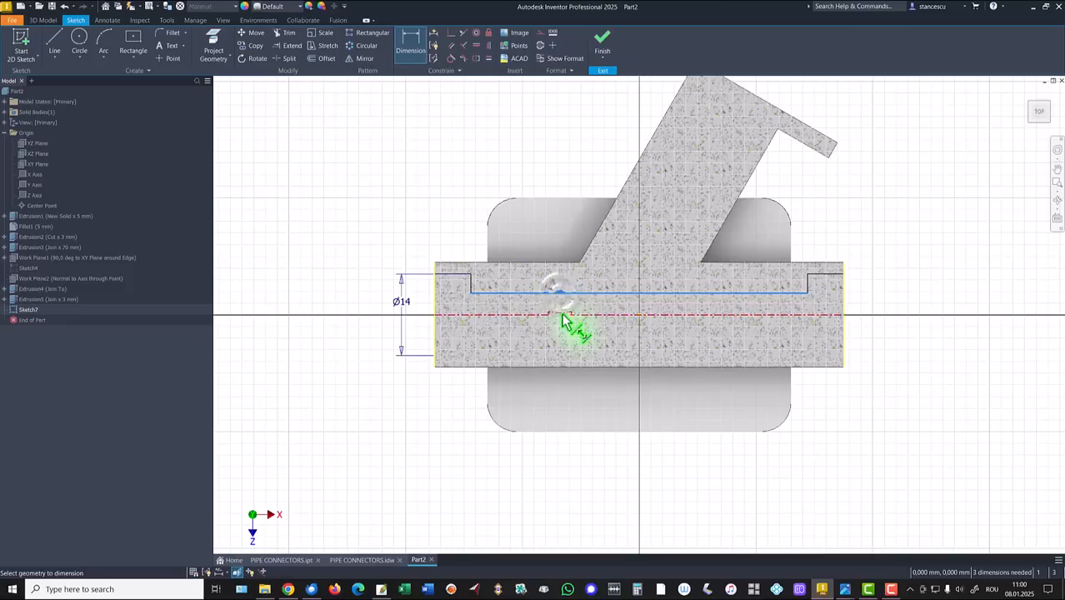
{"action": "left_click", "coordinate": [558, 310]}
{"action": "type", "text": "8"}
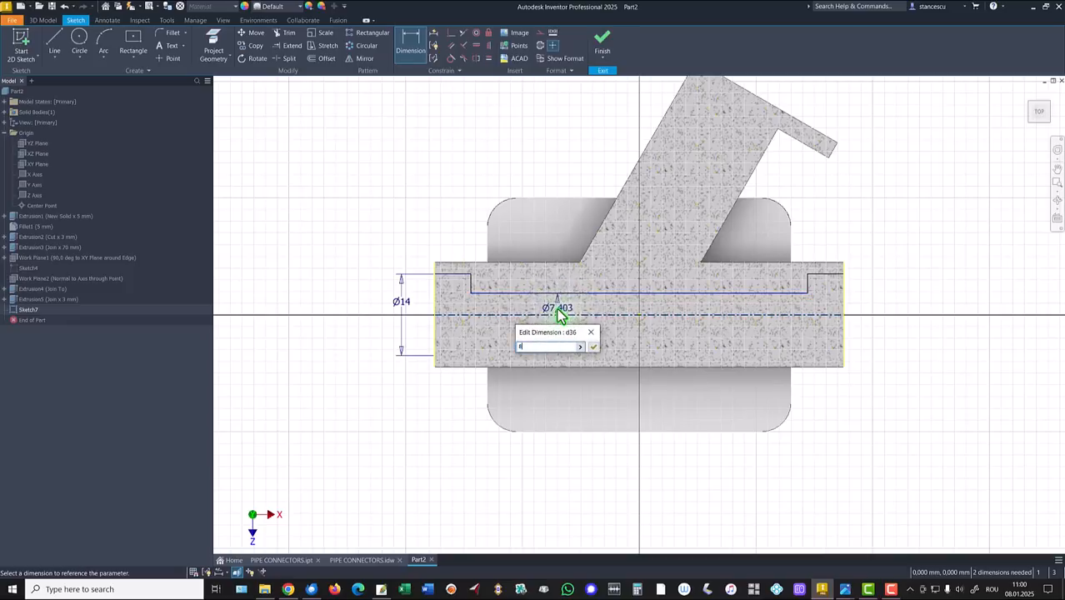
{"action": "key", "text": "Return"}
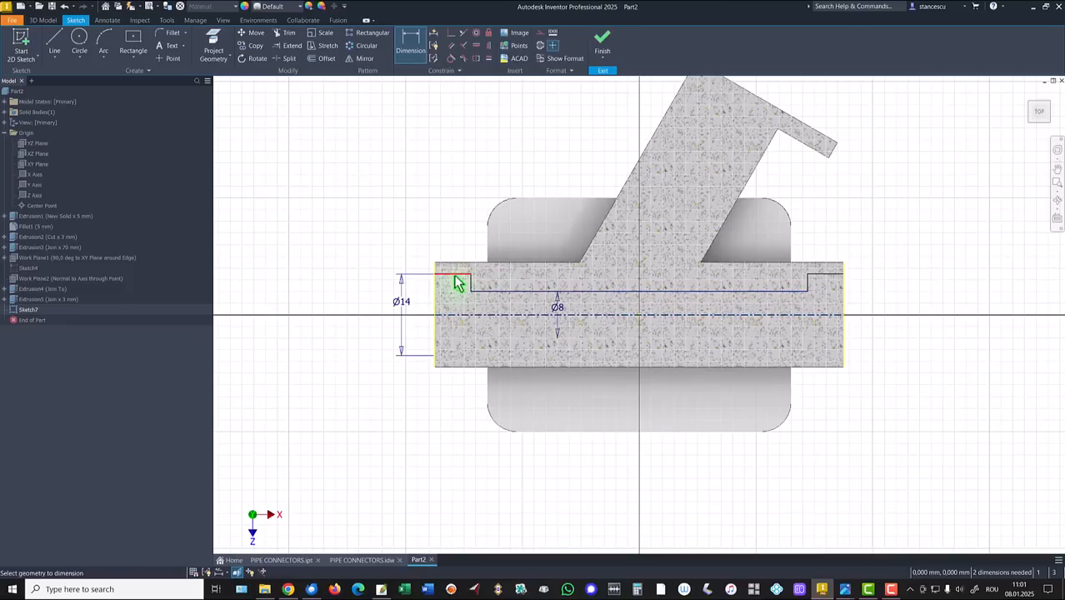
Step: Set the end step length to 8 mm and finish the sketch
{"action": "left_click", "coordinate": [463, 279]}
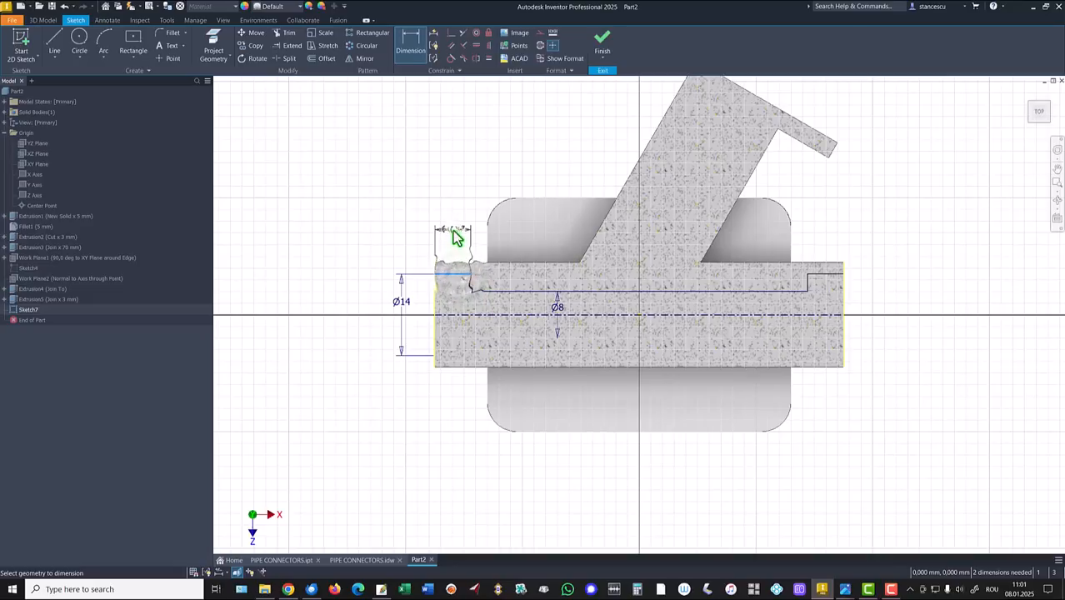
{"action": "left_click", "coordinate": [455, 236]}
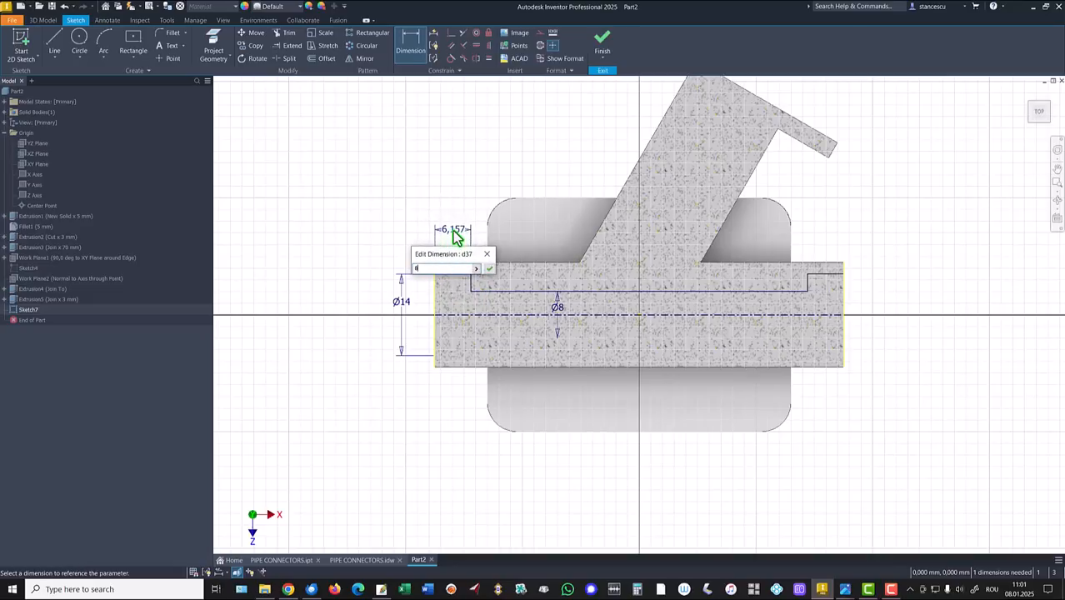
{"action": "key", "text": "Return"}
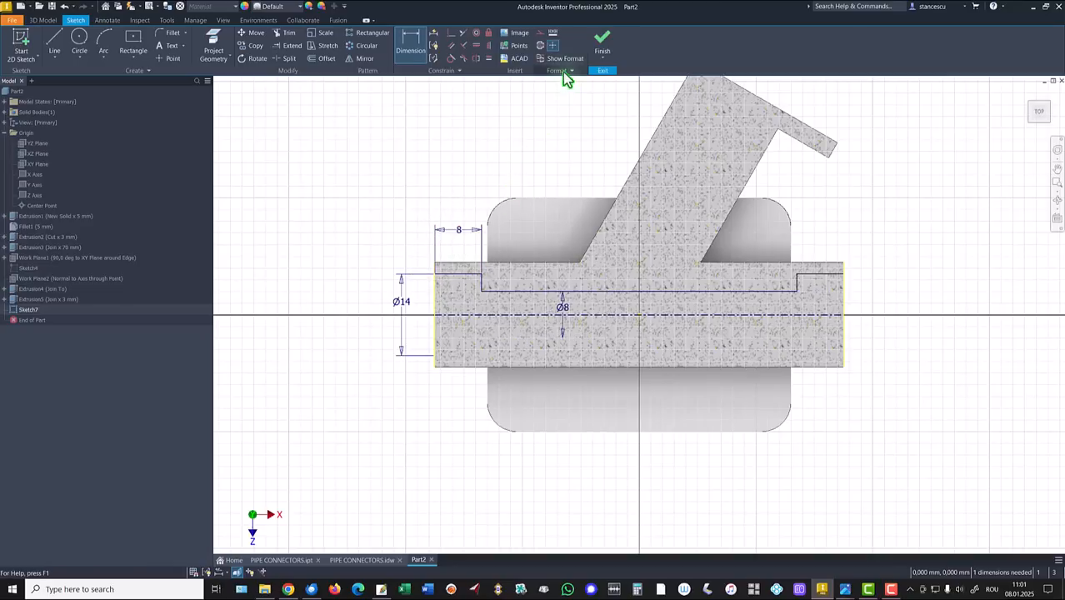
{"action": "left_click", "coordinate": [602, 41]}
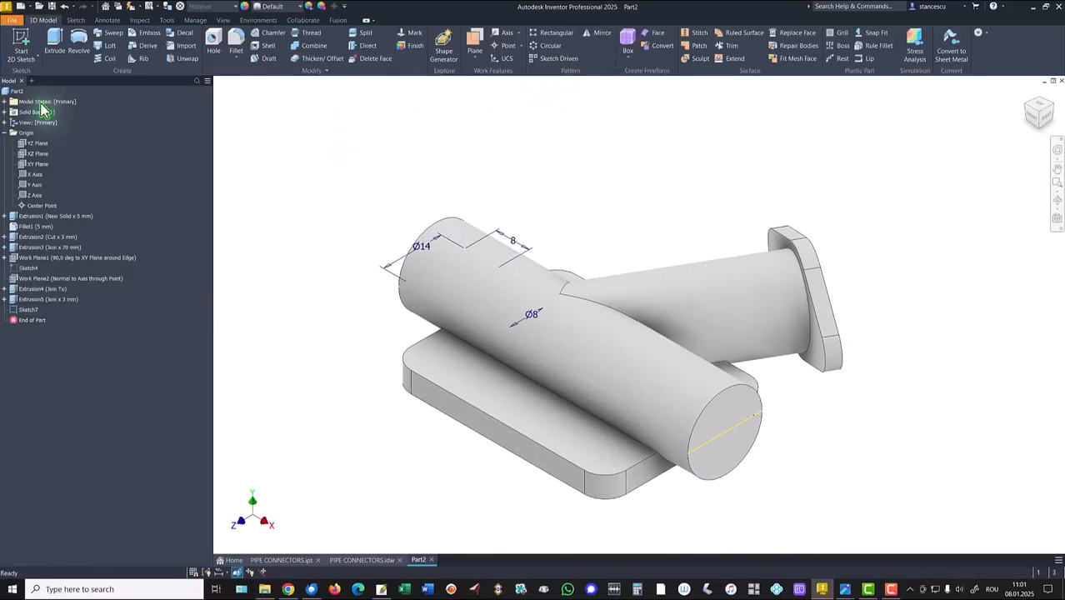
Step: Revolve the profile as a full cut to bore the cylinder, then switch to PIPE CONNECTORS.idw
{"action": "left_click", "coordinate": [78, 41]}
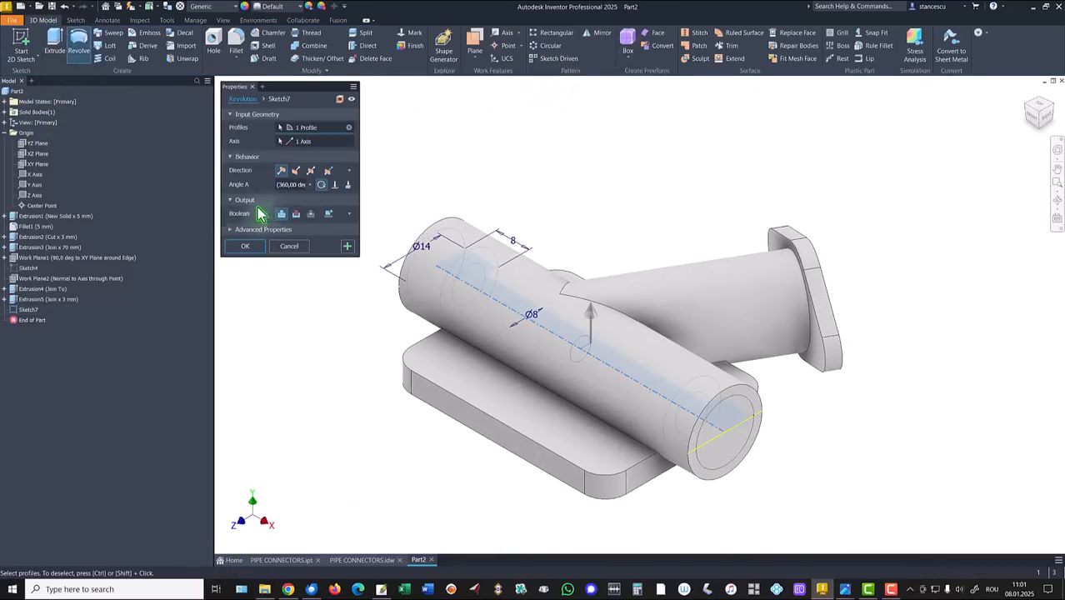
{"action": "left_click", "coordinate": [295, 214]}
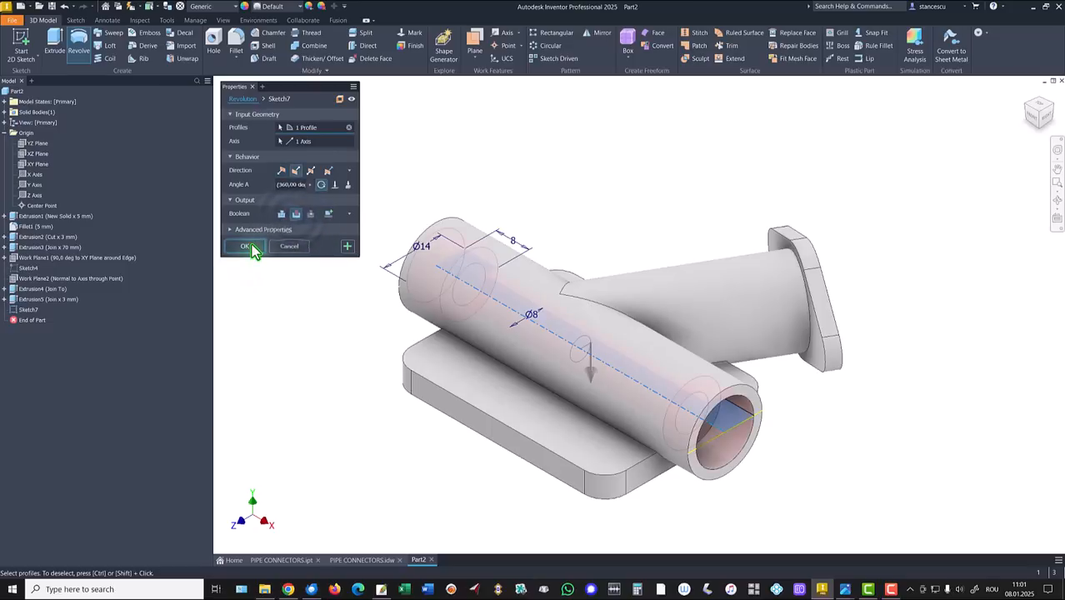
{"action": "left_click", "coordinate": [246, 247]}
{"action": "left_click", "coordinate": [362, 560]}
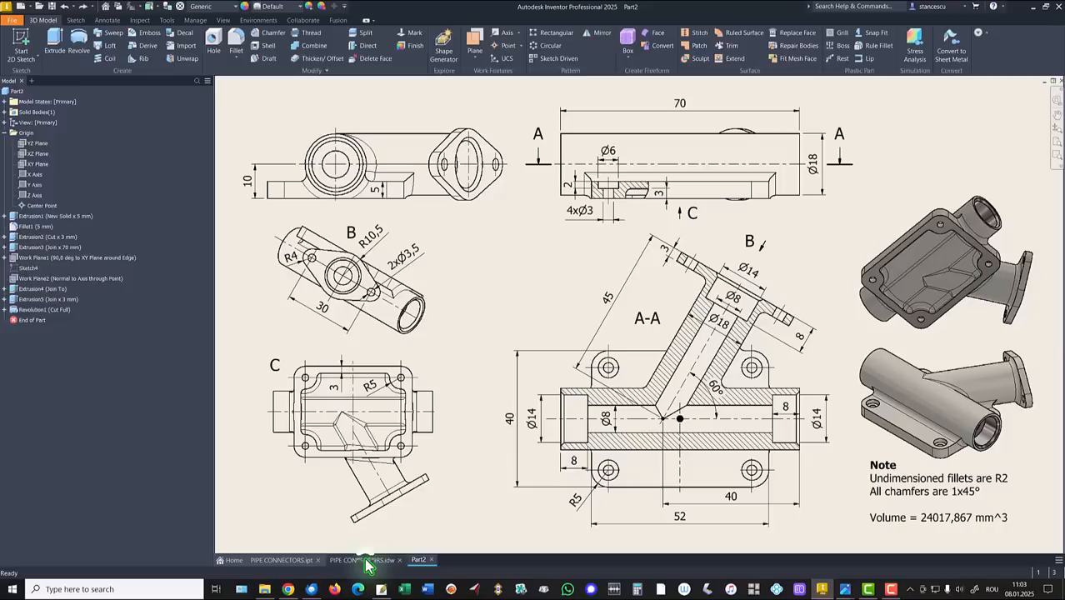
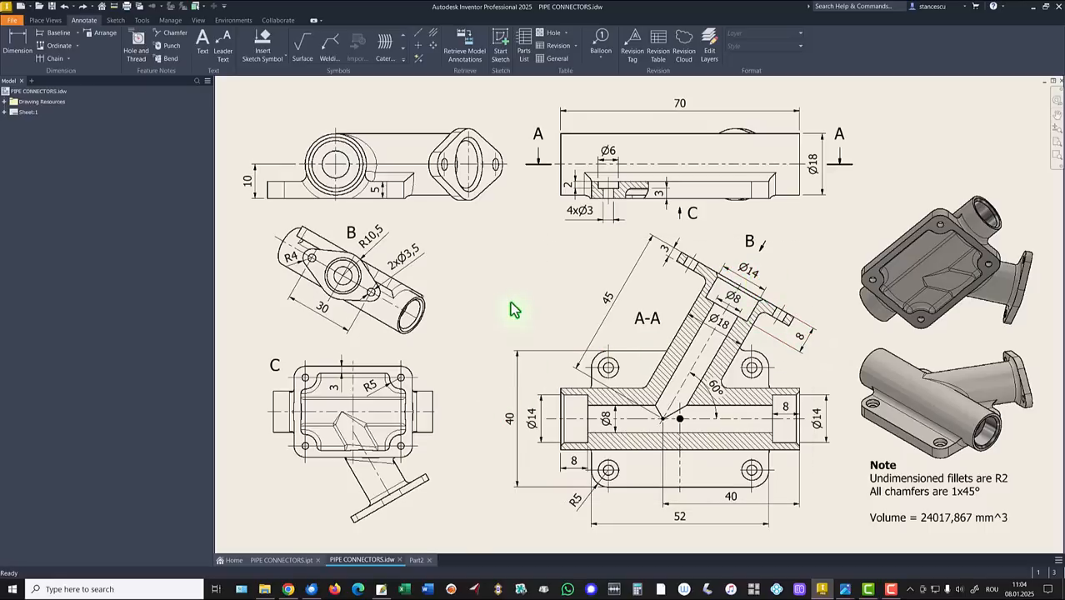
Step: Bring up the Part2 model with its base plate, hollow tubes and flanged angled branch
{"action": "left_click", "coordinate": [416, 560]}
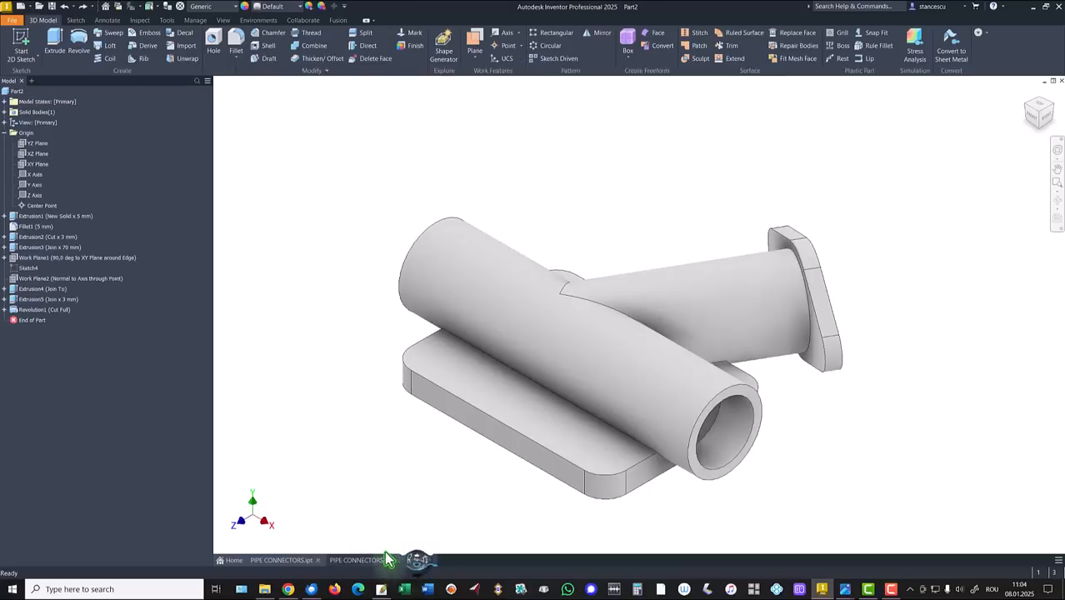
Step: Place a counterbored hole at the flange face centre with a Ø14 × 8 mm counterbore
{"action": "left_click", "coordinate": [216, 42]}
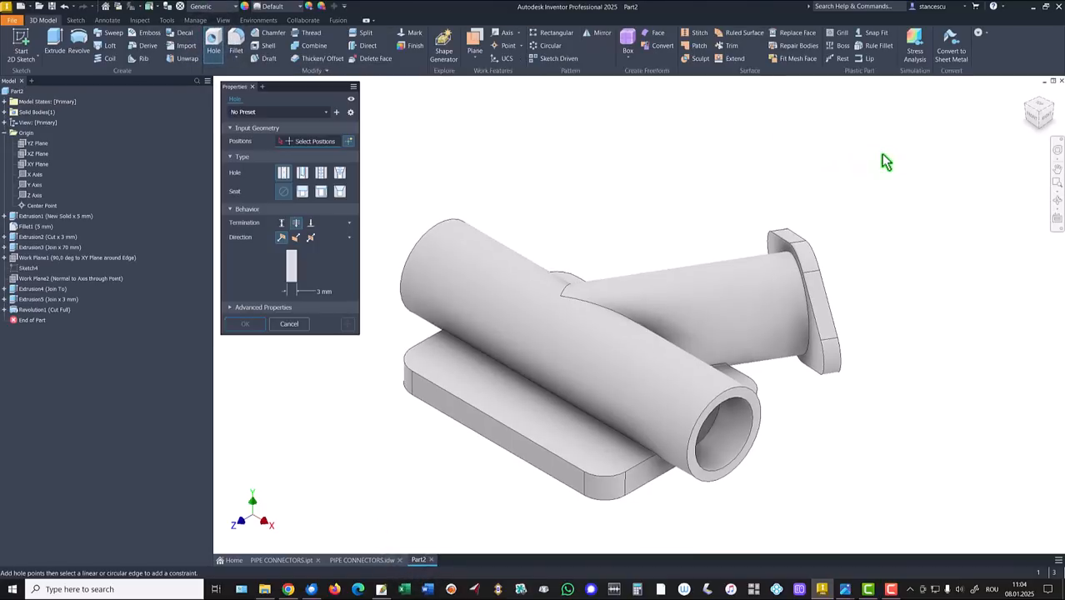
{"action": "left_click", "coordinate": [719, 292]}
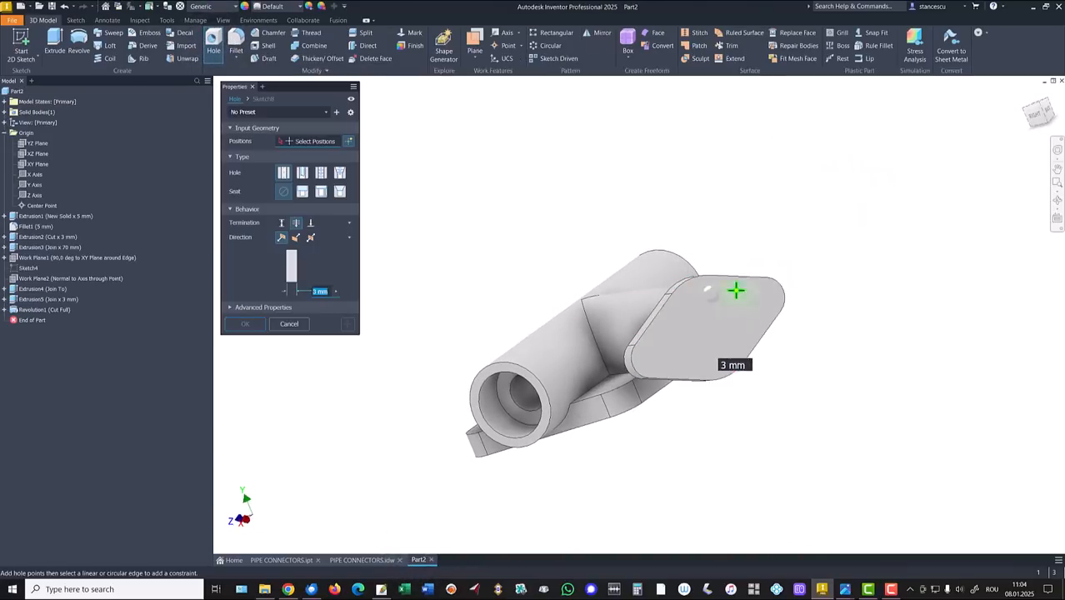
{"action": "left_click", "coordinate": [701, 283]}
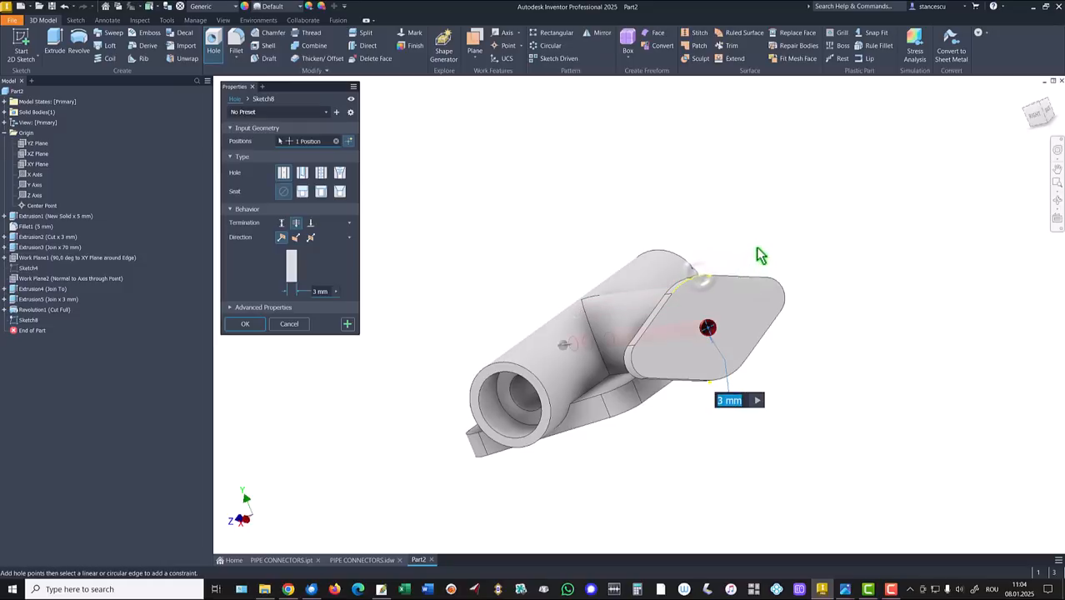
{"action": "left_click", "coordinate": [300, 190]}
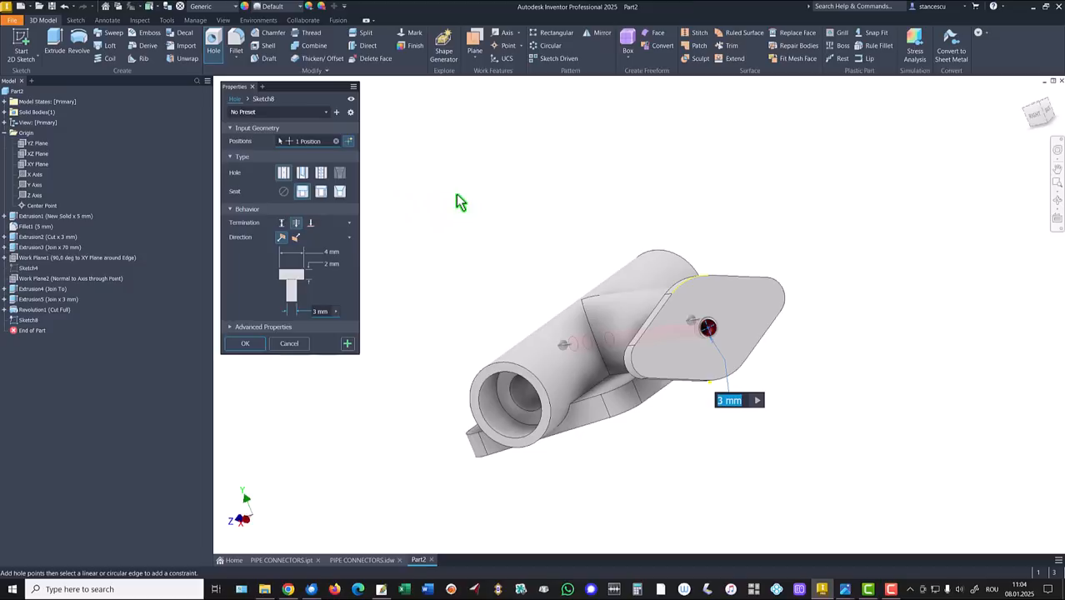
{"action": "left_click", "coordinate": [326, 251]}
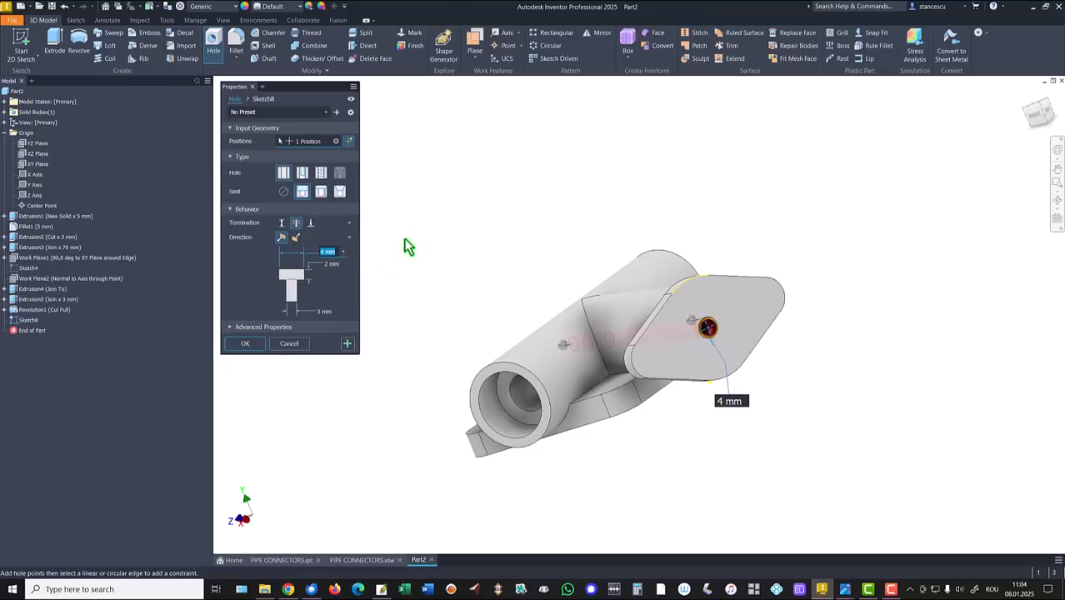
{"action": "left_click", "coordinate": [327, 264]}
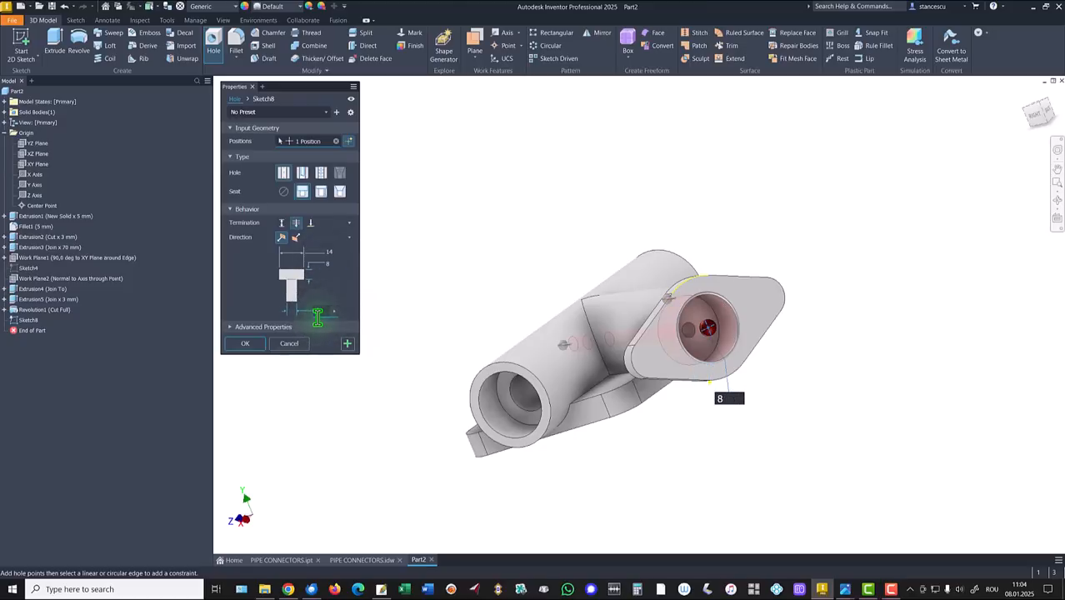
Step: Make the hole terminate at the pipe's inner bore and create it
{"action": "middle_click_drag", "start_coordinate": [507, 281], "coordinate": [424, 246], "text": "shift"}
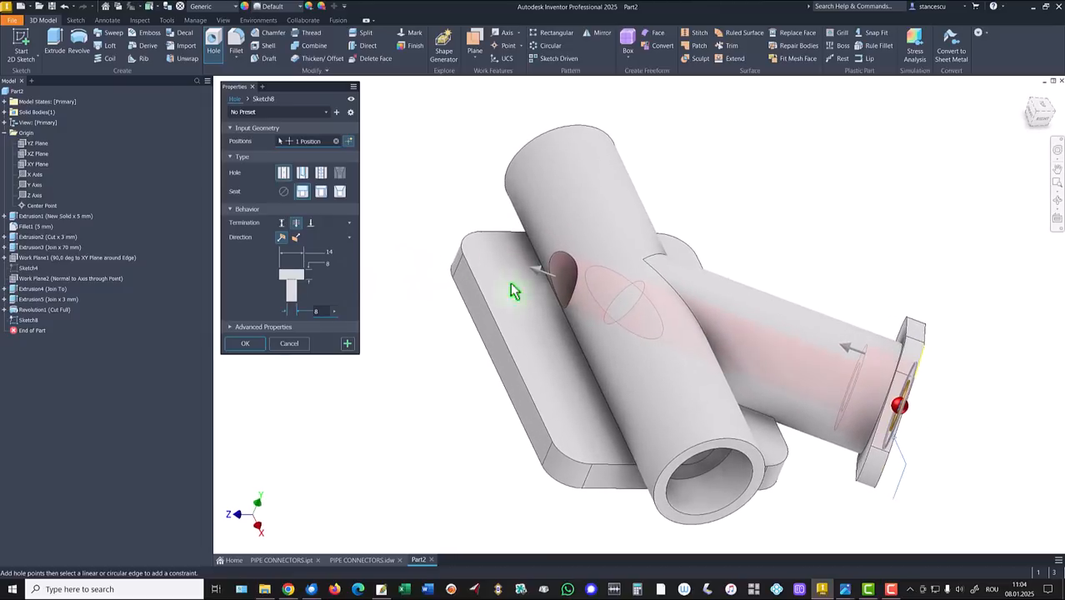
{"action": "middle_click_drag", "start_coordinate": [514, 291], "coordinate": [329, 237], "text": "shift"}
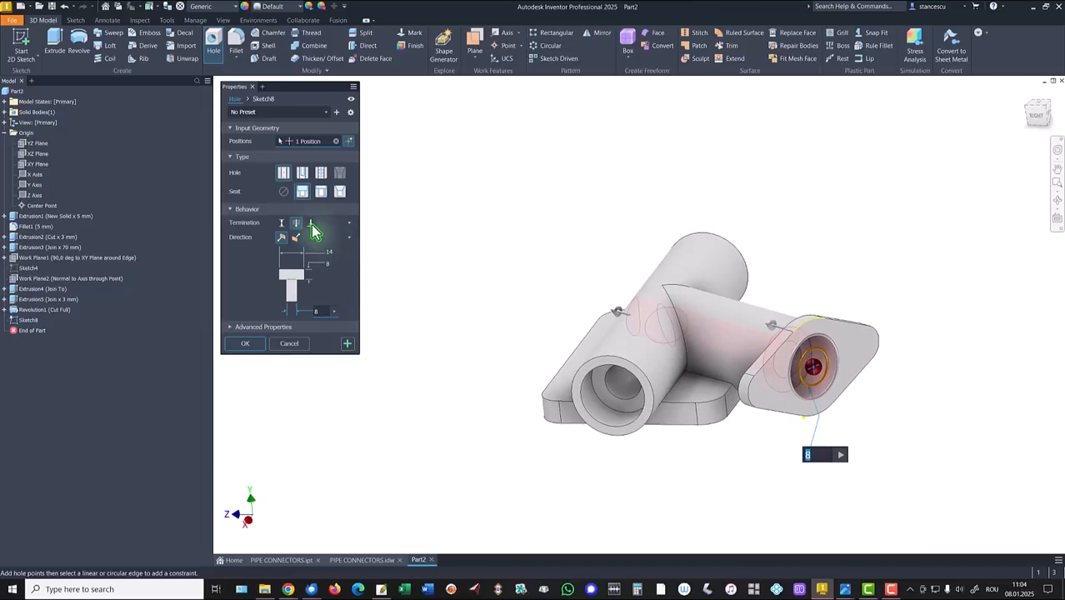
{"action": "left_click", "coordinate": [311, 224]}
{"action": "middle_click_drag", "start_coordinate": [392, 273], "coordinate": [401, 373], "text": "shift"}
{"action": "left_click", "coordinate": [614, 362]}
{"action": "left_click", "coordinate": [238, 358]}
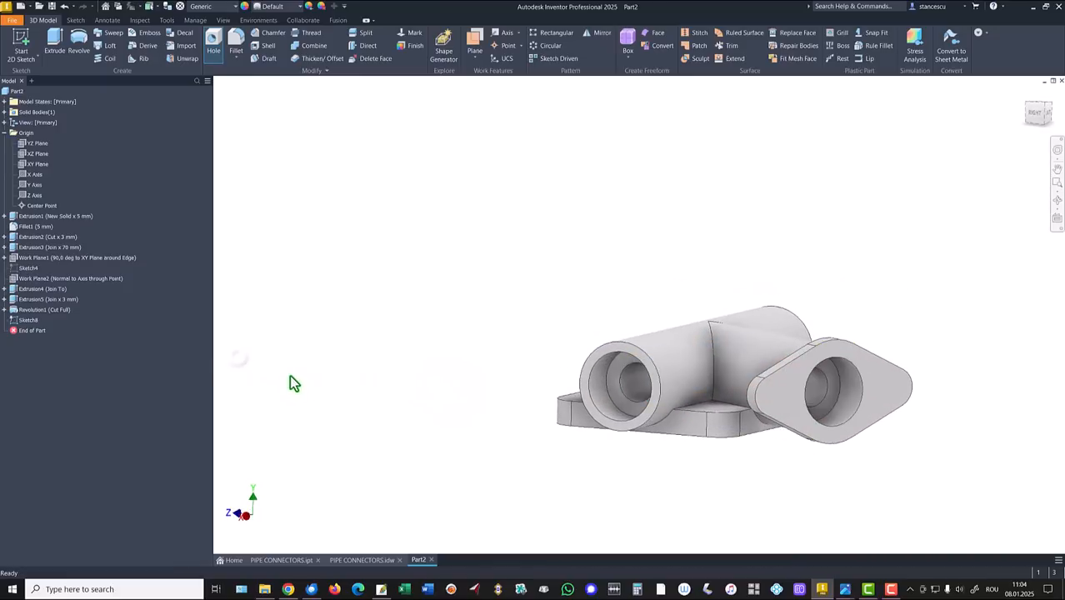
{"action": "key", "text": "F6"}
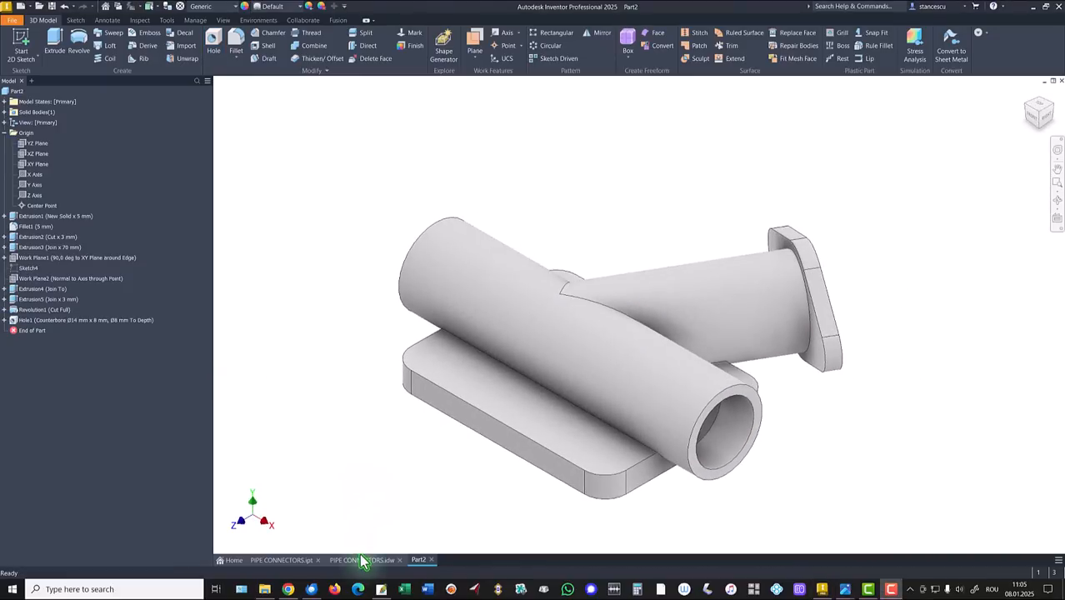
{"action": "left_click", "coordinate": [362, 561]}
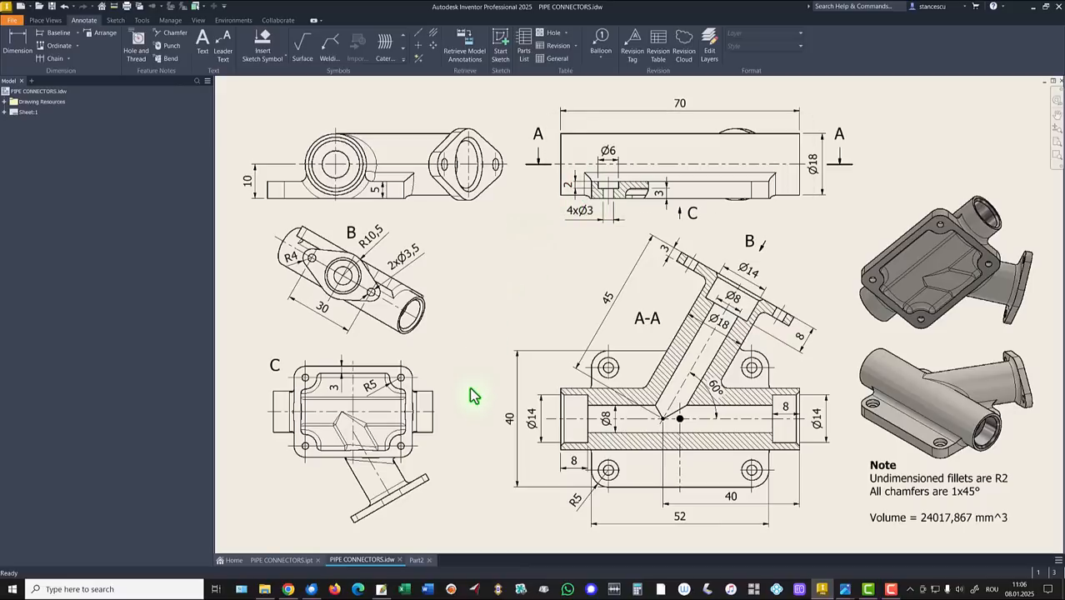
{"action": "left_click", "coordinate": [415, 560]}
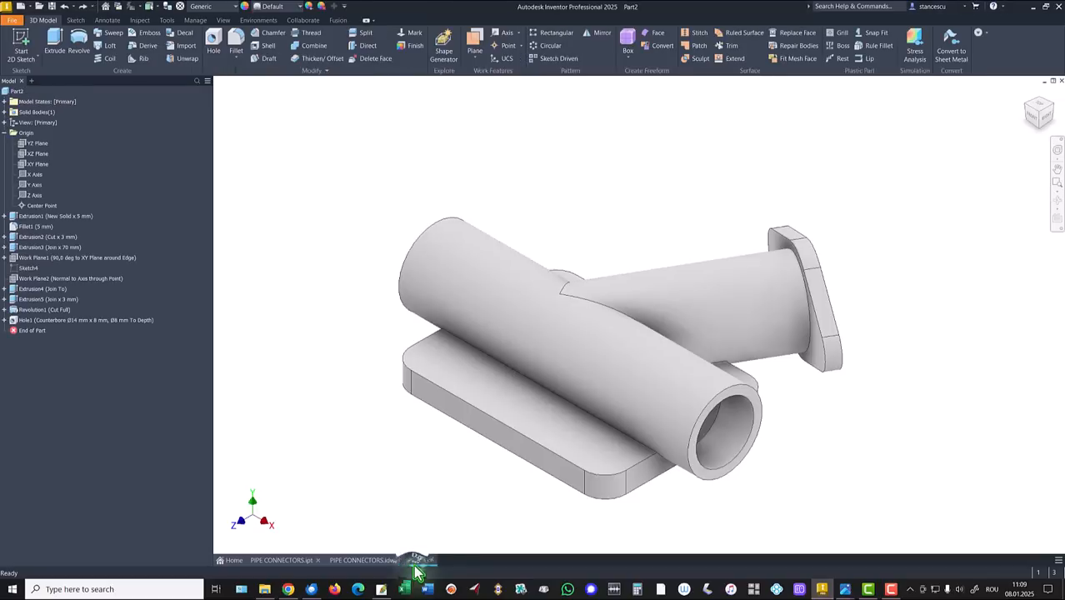
Step: Sketch on the base plate top and project the outlines of its three plate faces
{"action": "left_click", "coordinate": [508, 393]}
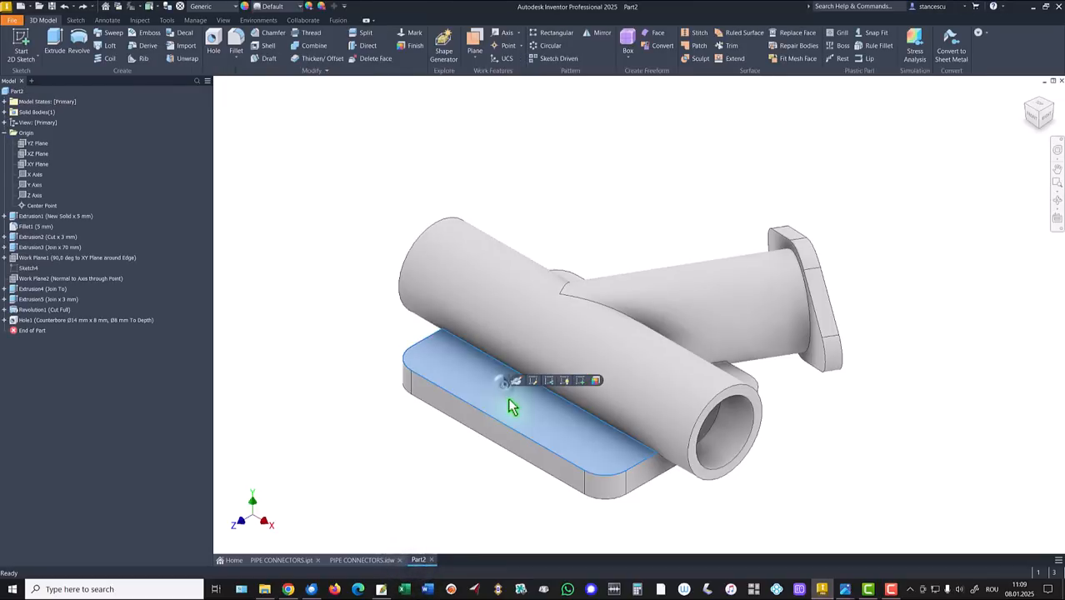
{"action": "left_click", "coordinate": [581, 381]}
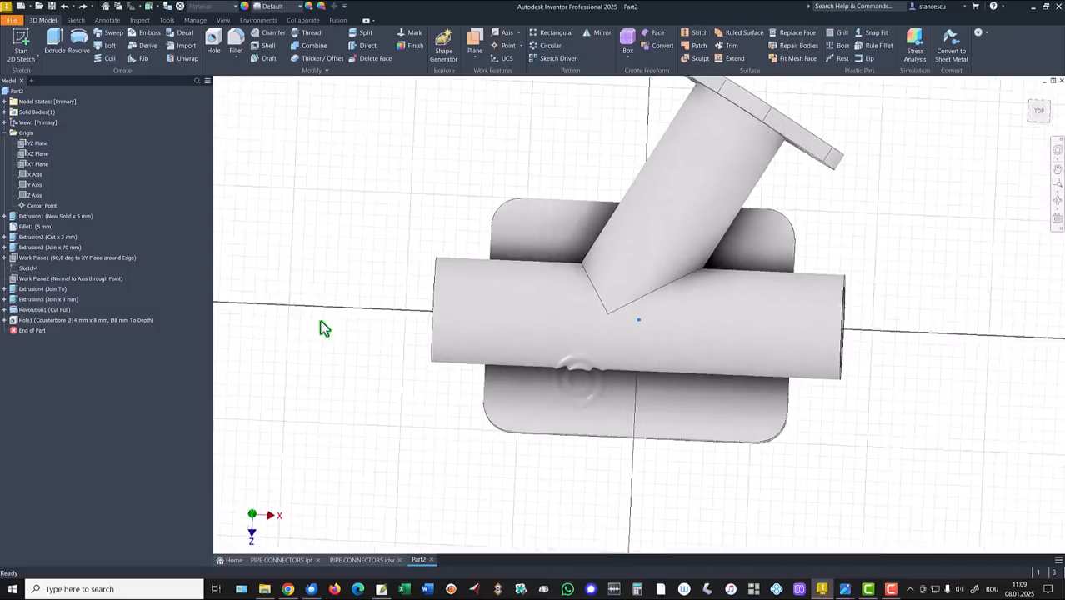
{"action": "left_click", "coordinate": [543, 419]}
{"action": "left_click", "coordinate": [527, 209]}
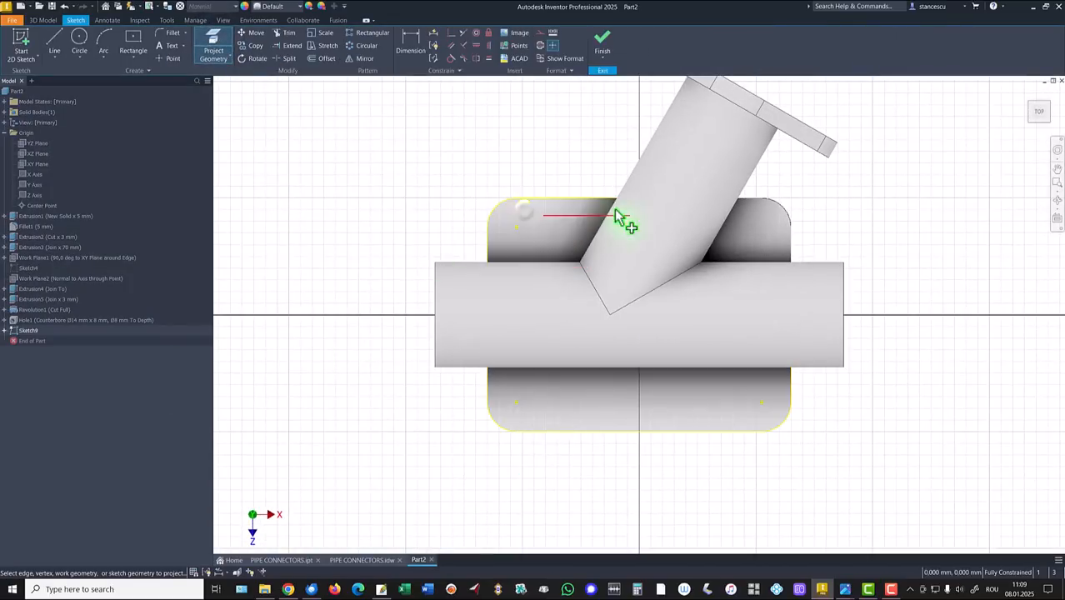
{"action": "left_click", "coordinate": [777, 218]}
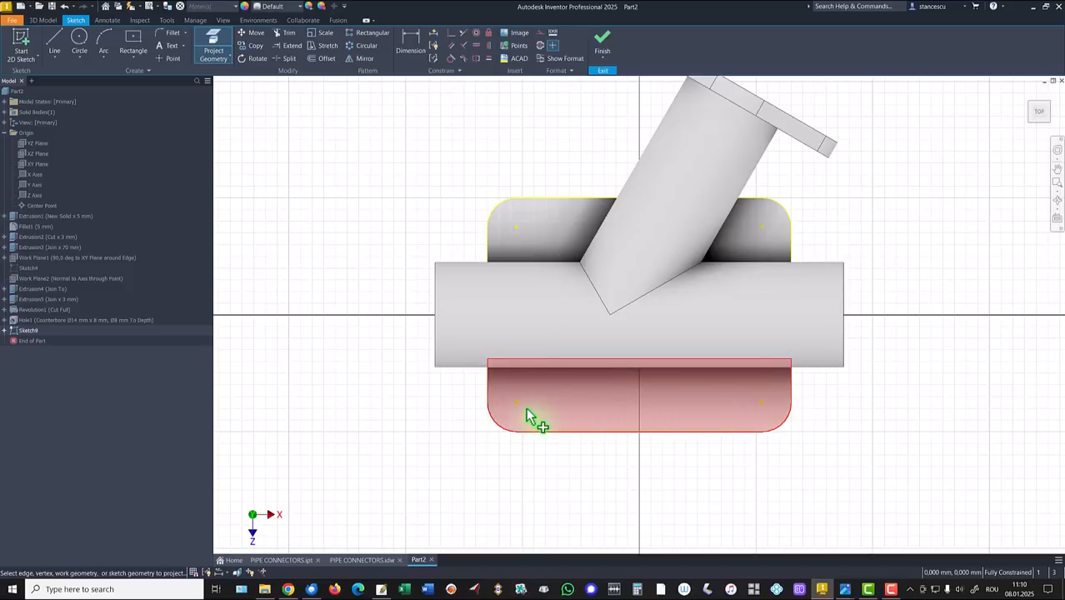
{"action": "left_click", "coordinate": [603, 43]}
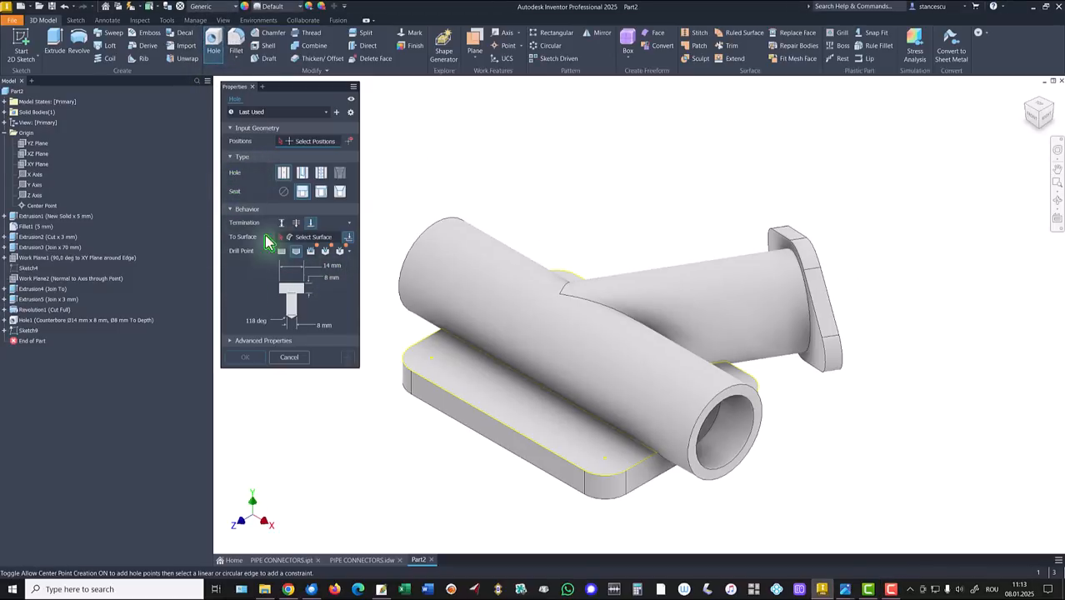
Step: Set the hole to Through All with a Ø6 × 2 mm counterbore
{"action": "left_click", "coordinate": [296, 223]}
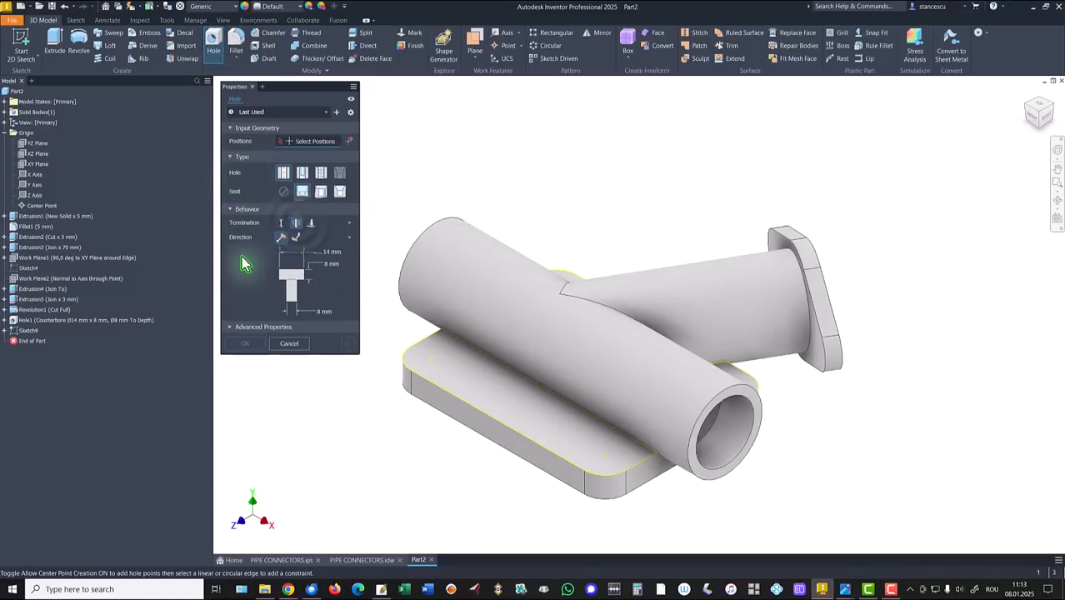
{"action": "left_click", "coordinate": [326, 253]}
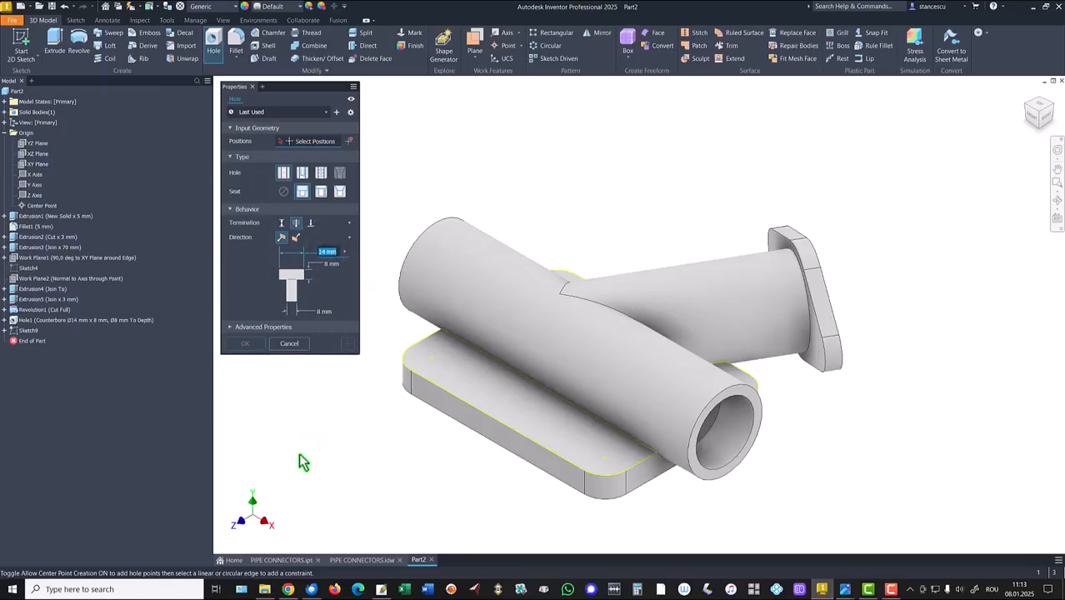
{"action": "type", "text": "6"}
{"action": "key", "text": "Return"}
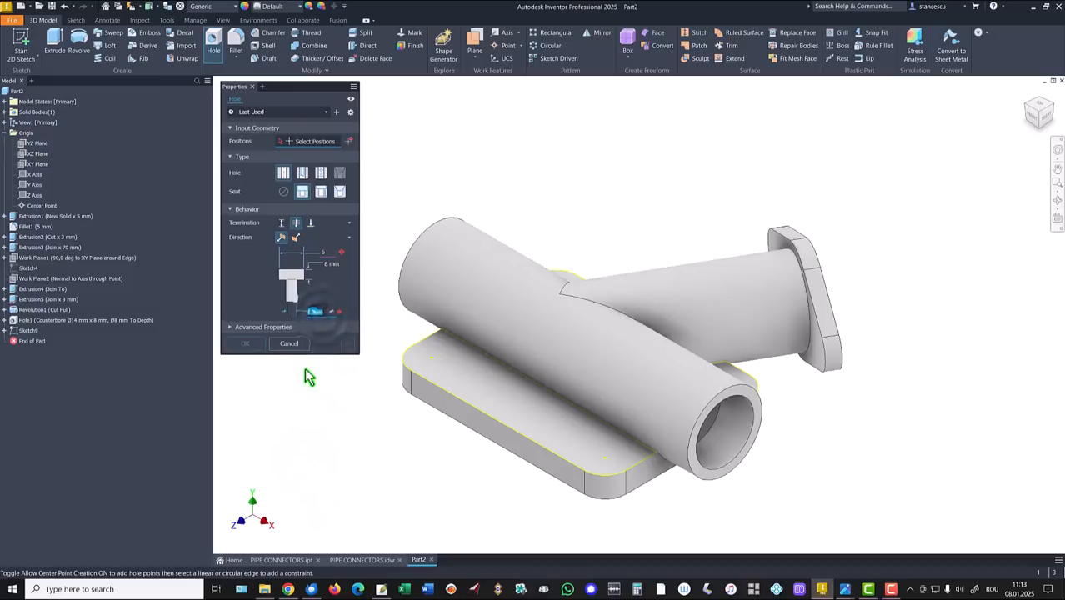
{"action": "left_click", "coordinate": [330, 264]}
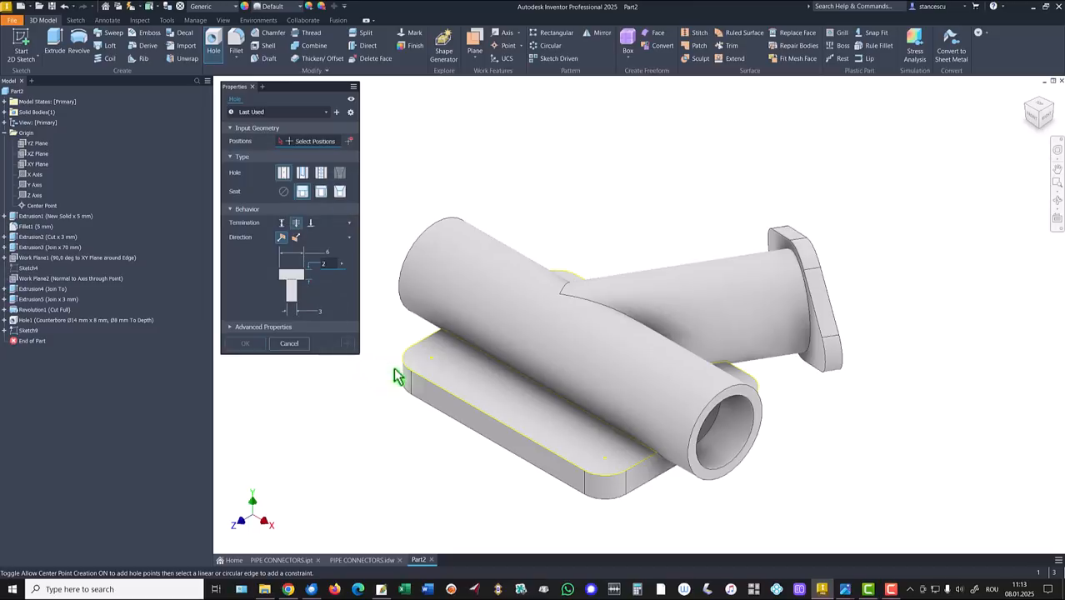
Step: Place the holes at the four base plate corners and create them
{"action": "left_click", "coordinate": [431, 360]}
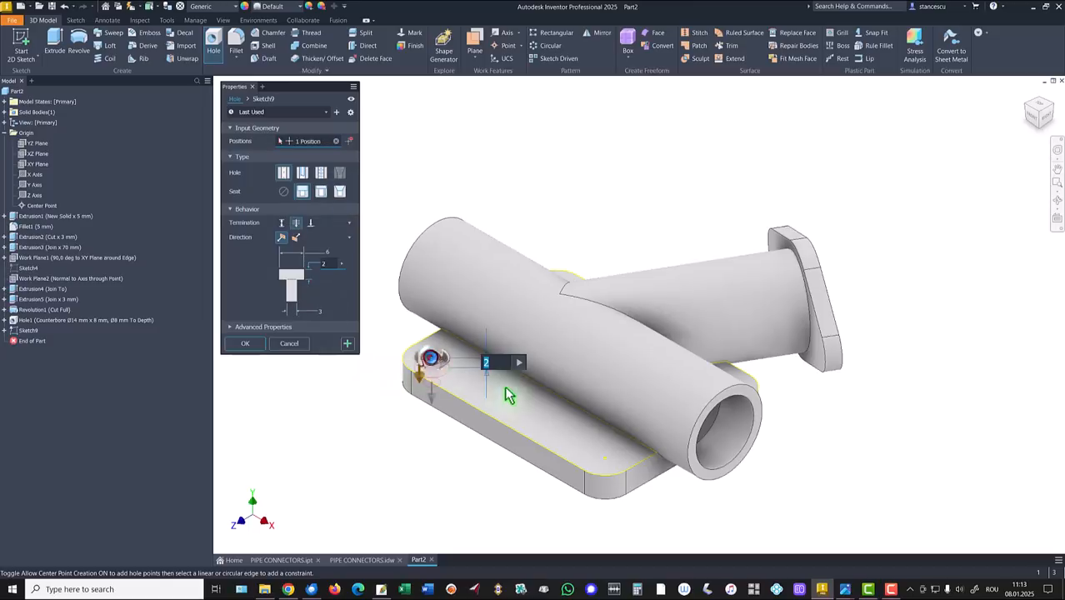
{"action": "left_click", "coordinate": [605, 458]}
{"action": "scroll", "coordinate": [867, 428], "scroll_direction": "up", "scroll_amount": 3}
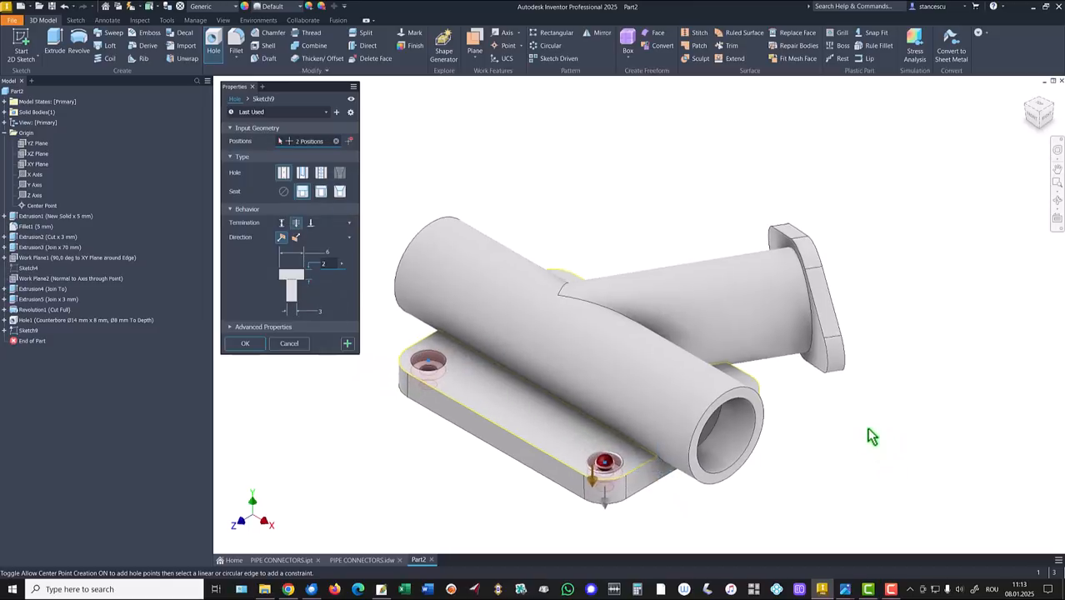
{"action": "middle_click_drag", "start_coordinate": [866, 428], "coordinate": [767, 437], "text": "shift"}
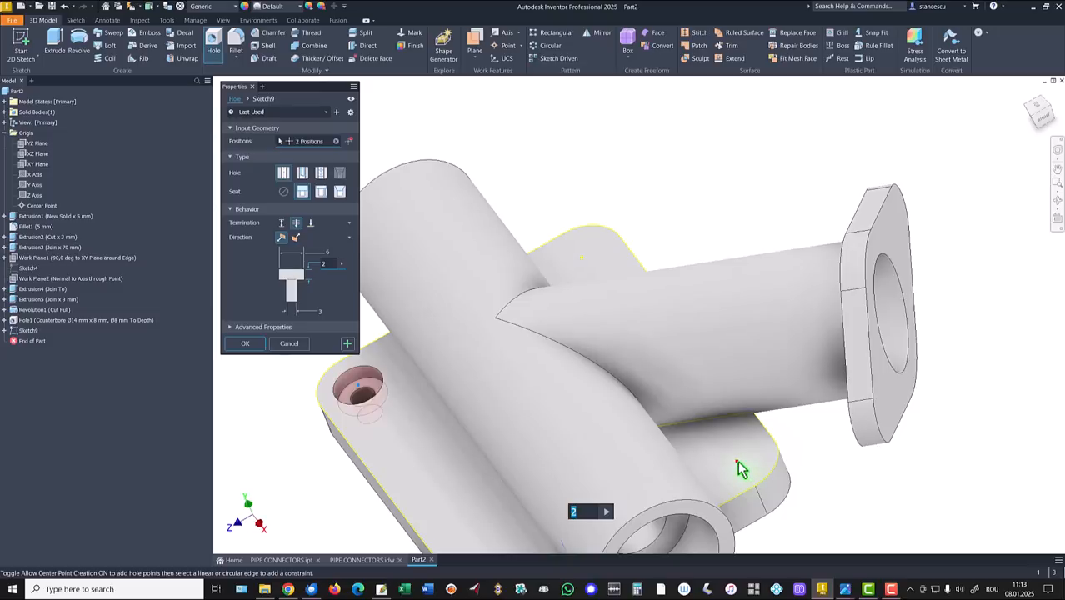
{"action": "left_click", "coordinate": [741, 469]}
{"action": "left_click", "coordinate": [584, 258]}
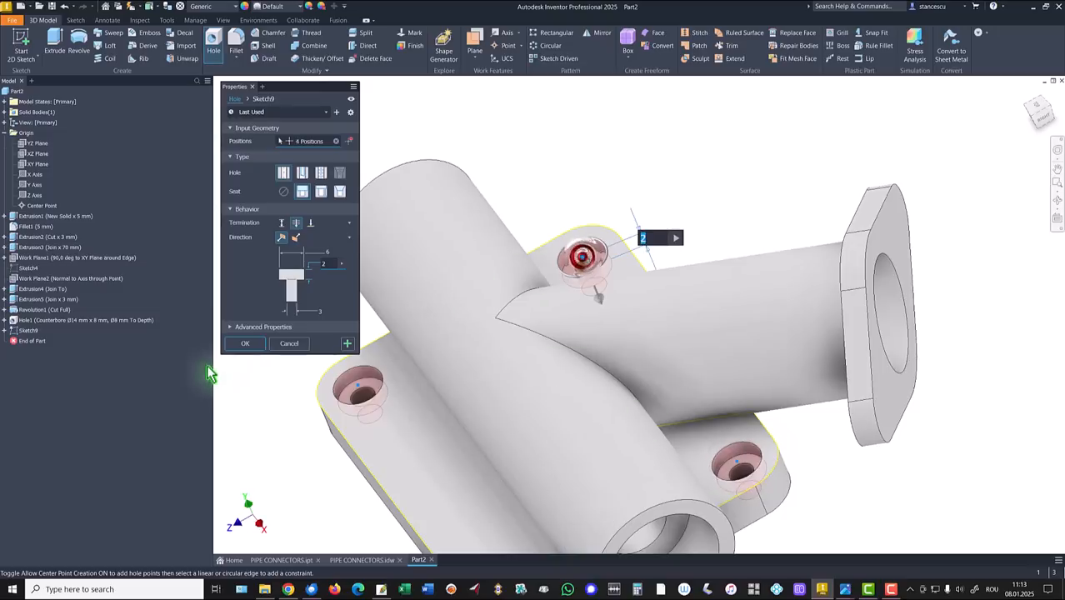
{"action": "left_click", "coordinate": [245, 344]}
Step: Reset to the home view and glance at the PIPE CONNECTORS drawing before returning to Part2
{"action": "key", "text": "F6"}
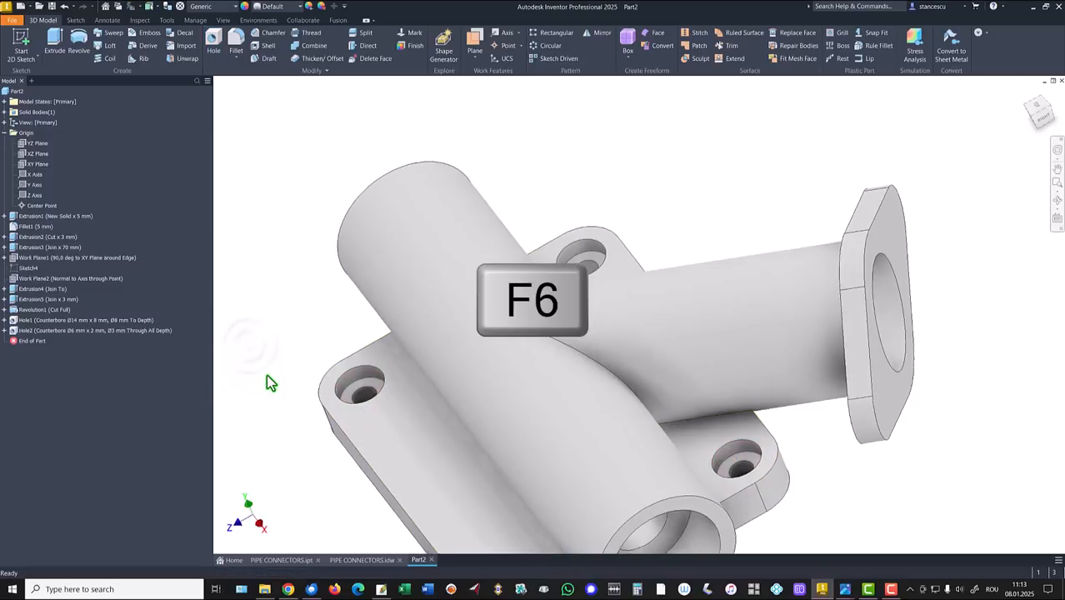
{"action": "left_click", "coordinate": [367, 560]}
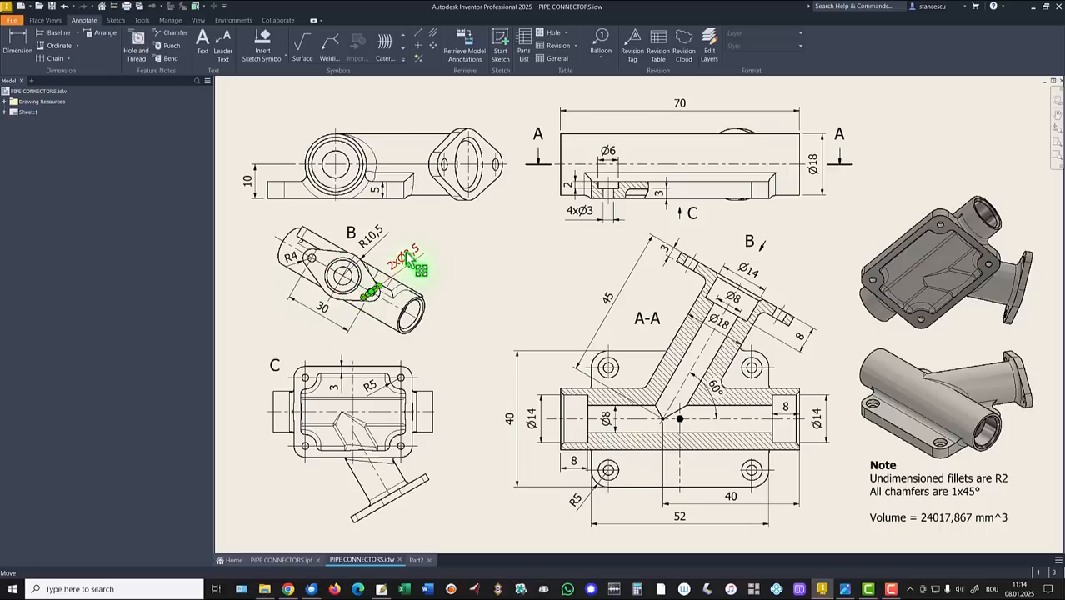
{"action": "left_click", "coordinate": [416, 560]}
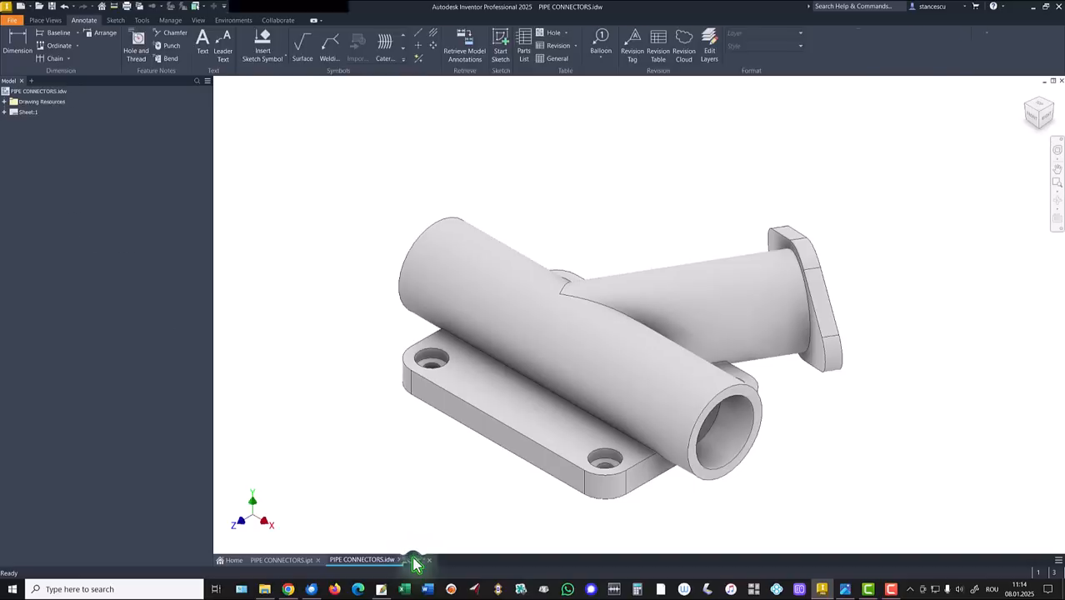
Step: Sketch on the angled flange face with sliced graphics and project the face's outline
{"action": "left_click", "coordinate": [821, 360]}
{"action": "left_click", "coordinate": [894, 351]}
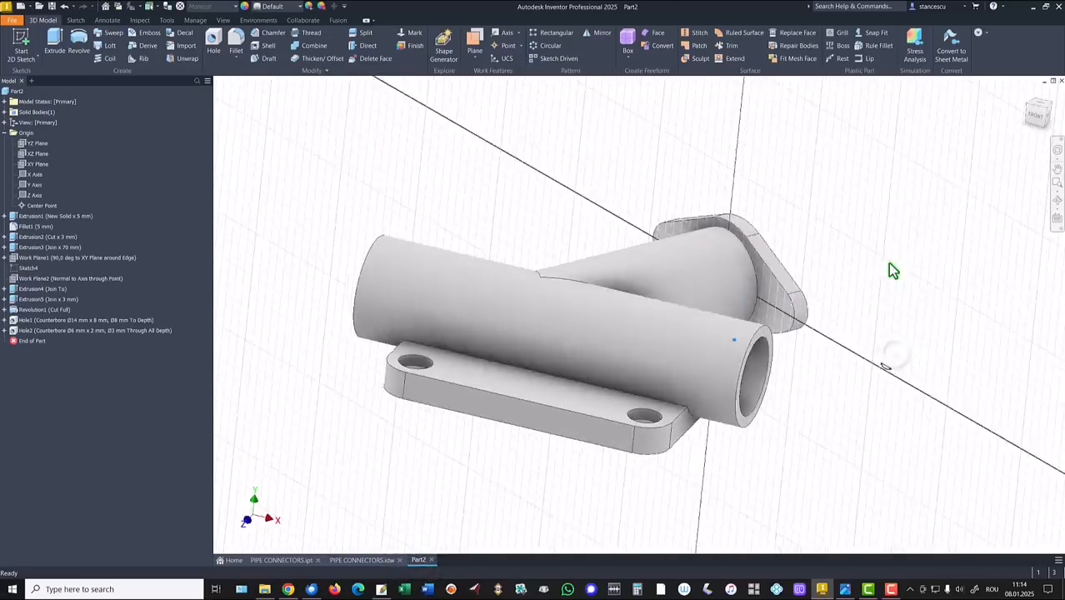
{"action": "key", "text": "F7"}
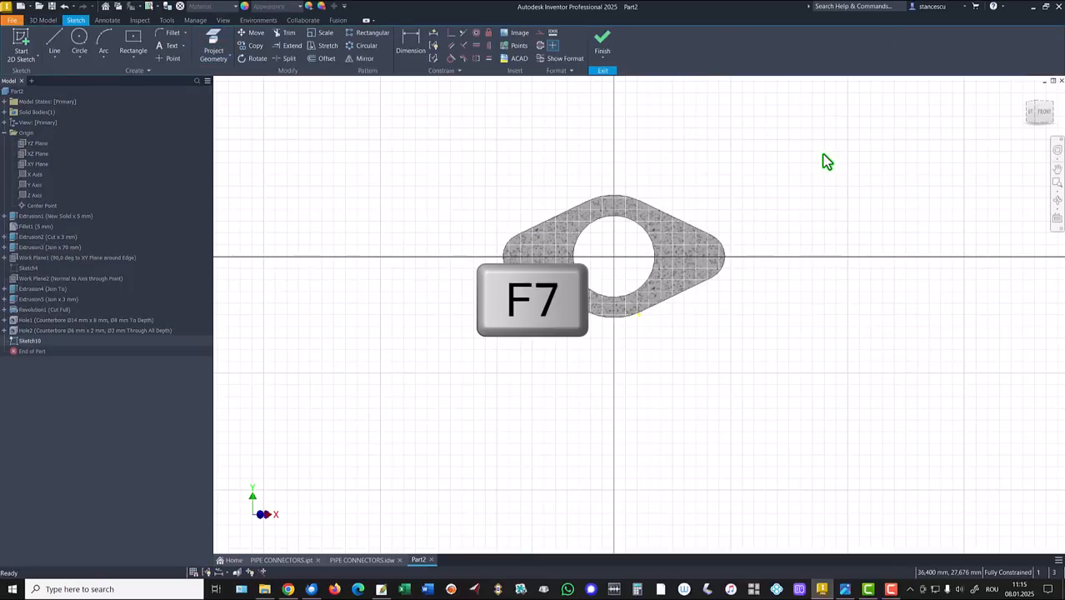
{"action": "left_click", "coordinate": [213, 44]}
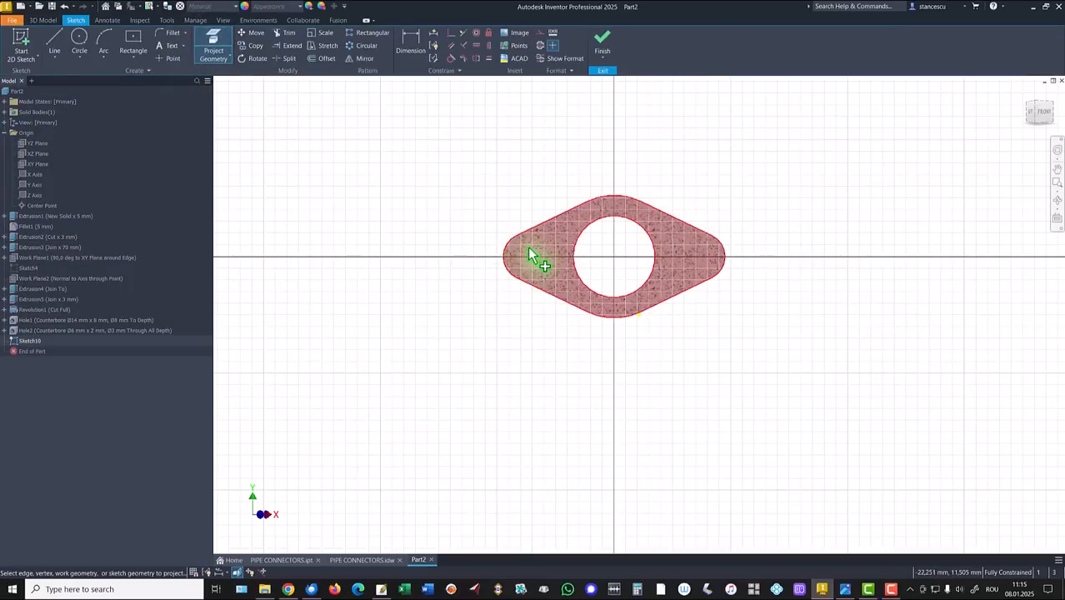
{"action": "left_click", "coordinate": [529, 249]}
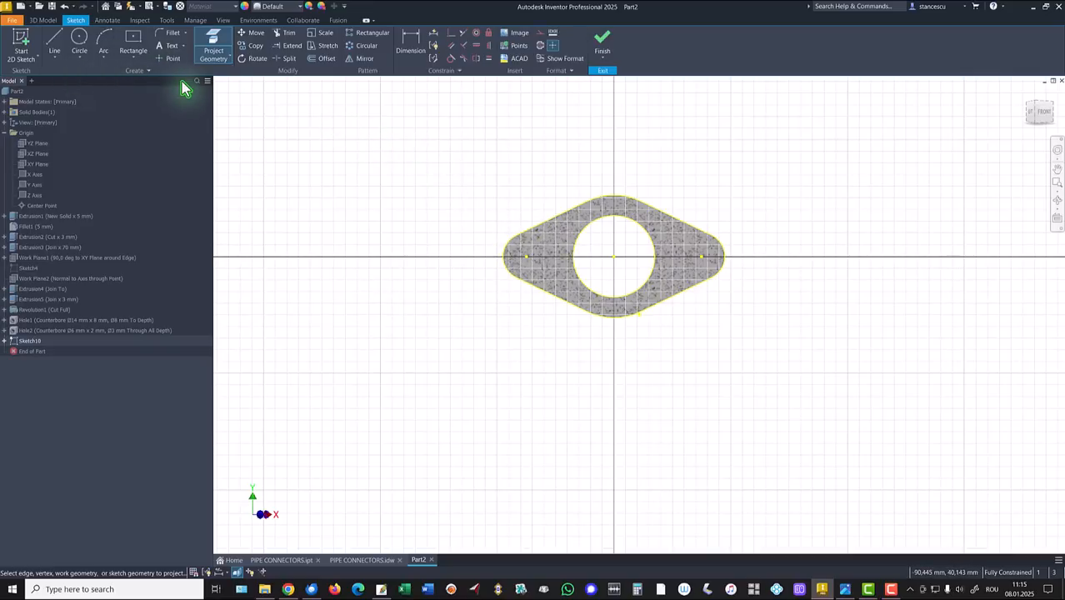
{"action": "left_click", "coordinate": [599, 46]}
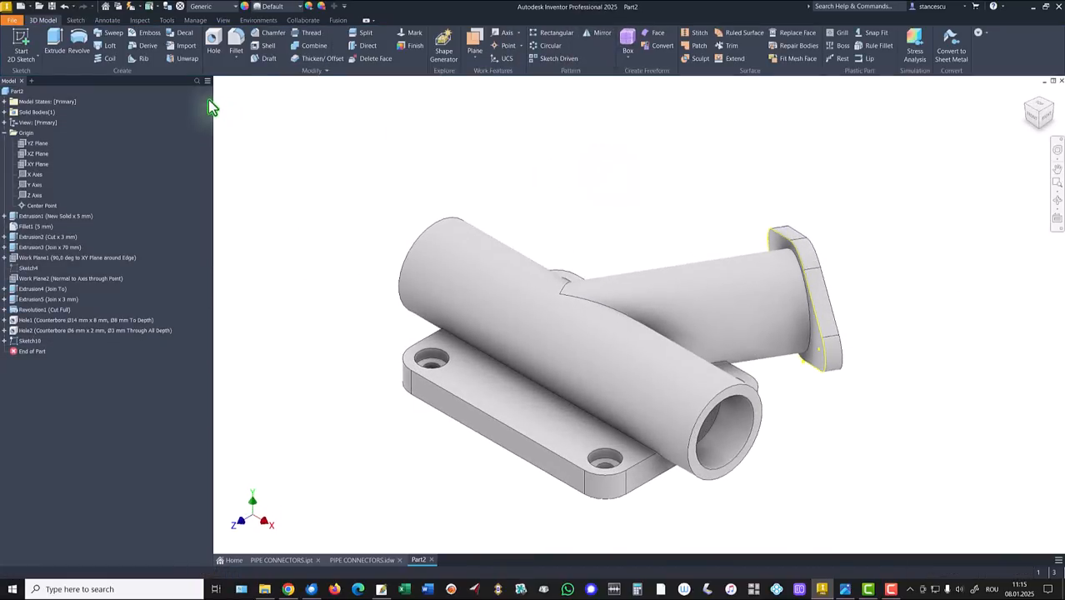
Step: Drill plain Ø3,5 mm through-all holes at both flange lobe centres
{"action": "left_click", "coordinate": [216, 43]}
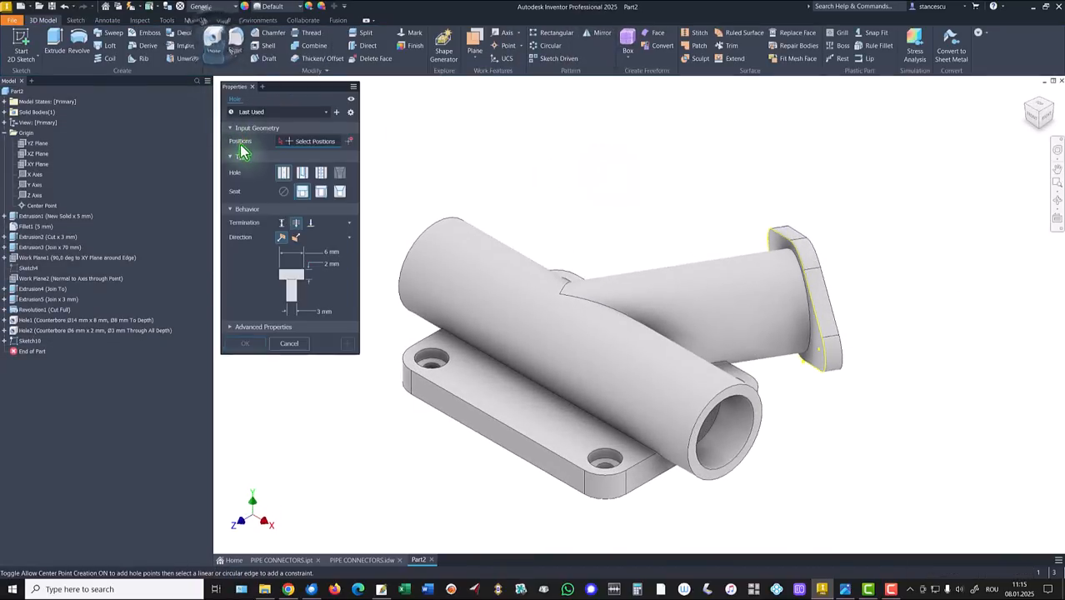
{"action": "left_click", "coordinate": [284, 193]}
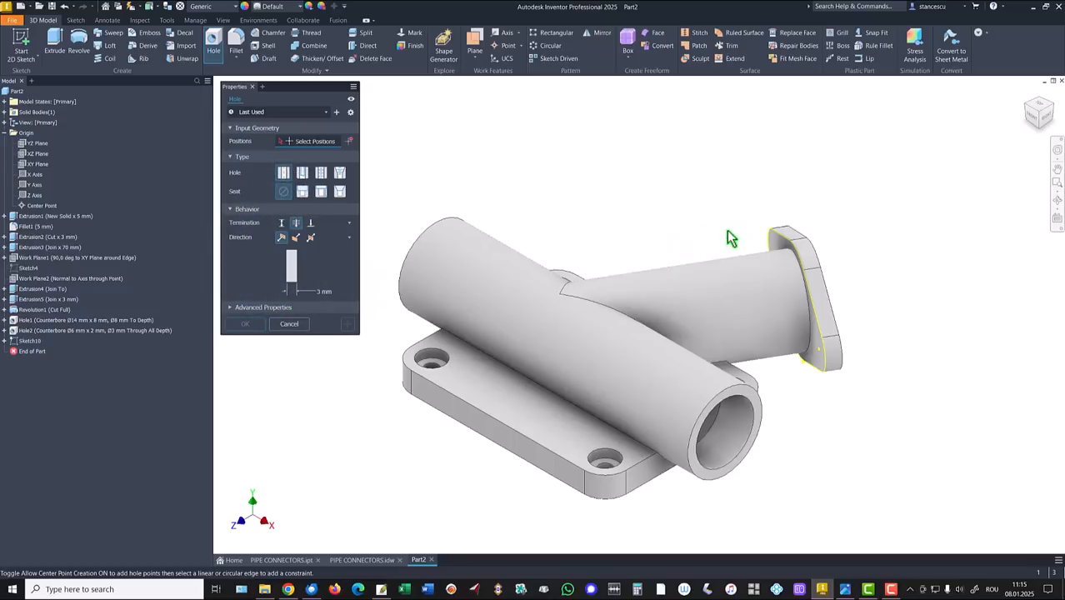
{"action": "left_click", "coordinate": [820, 350]}
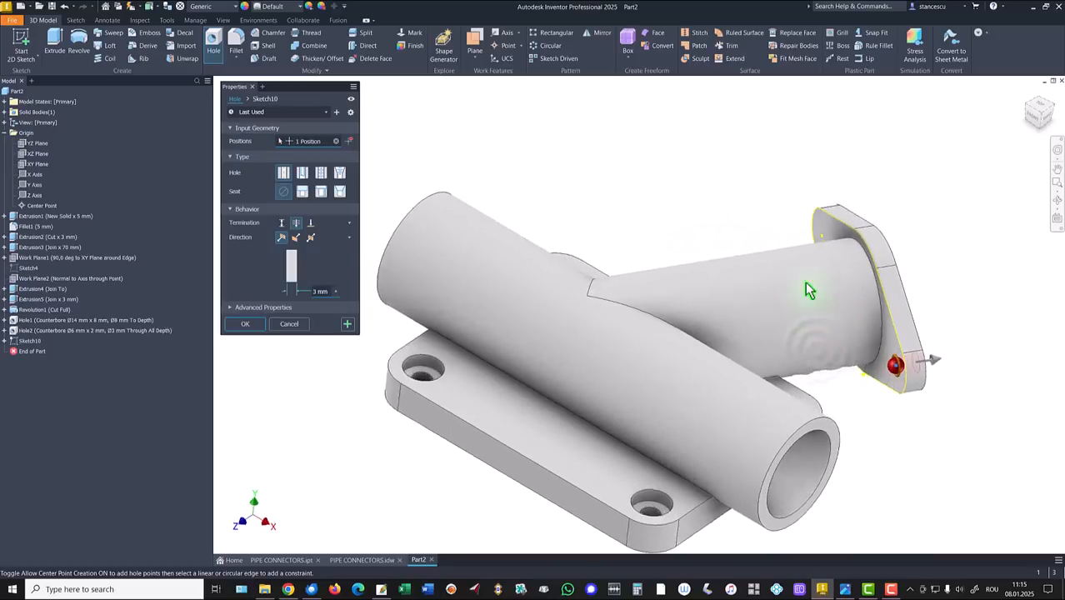
{"action": "left_click", "coordinate": [864, 200]}
{"action": "scroll", "coordinate": [623, 249], "scroll_direction": "down", "scroll_amount": 3}
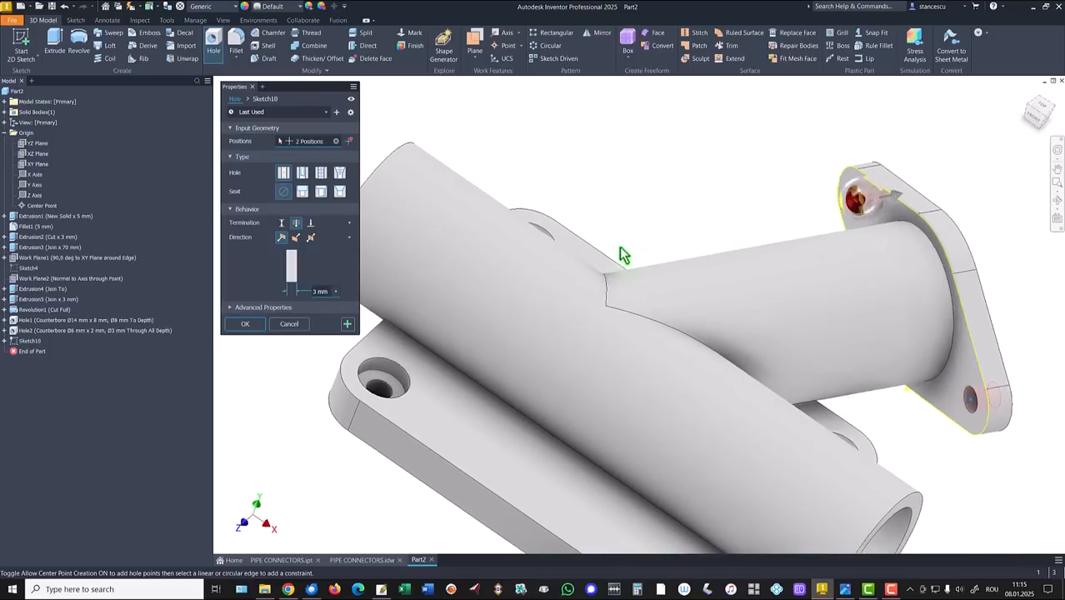
{"action": "left_click", "coordinate": [324, 291]}
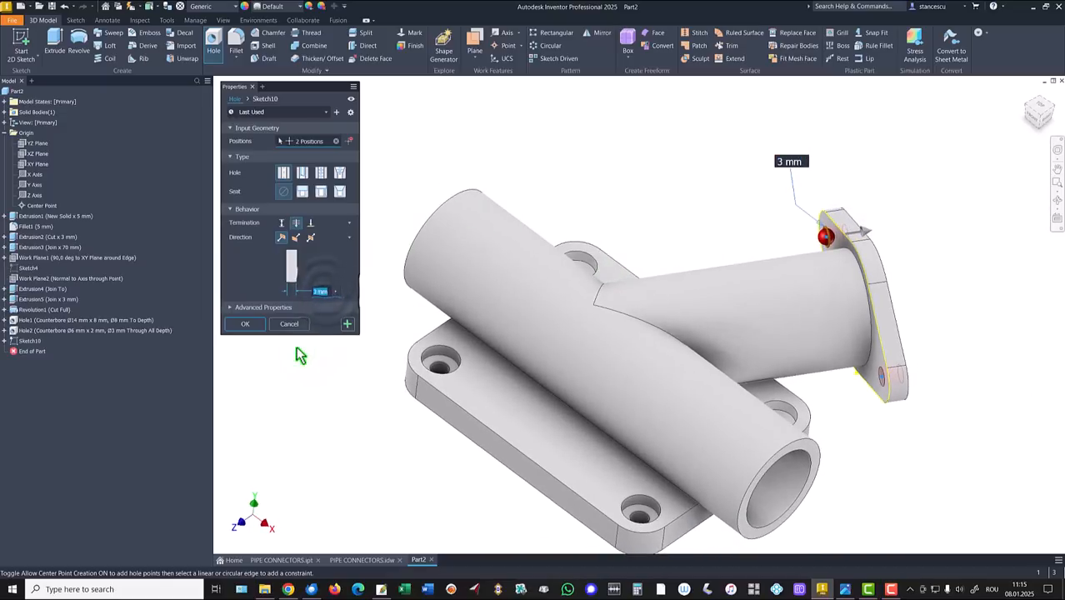
{"action": "type", "text": "3,5"}
{"action": "left_click", "coordinate": [252, 328]}
{"action": "key", "text": "F6"}
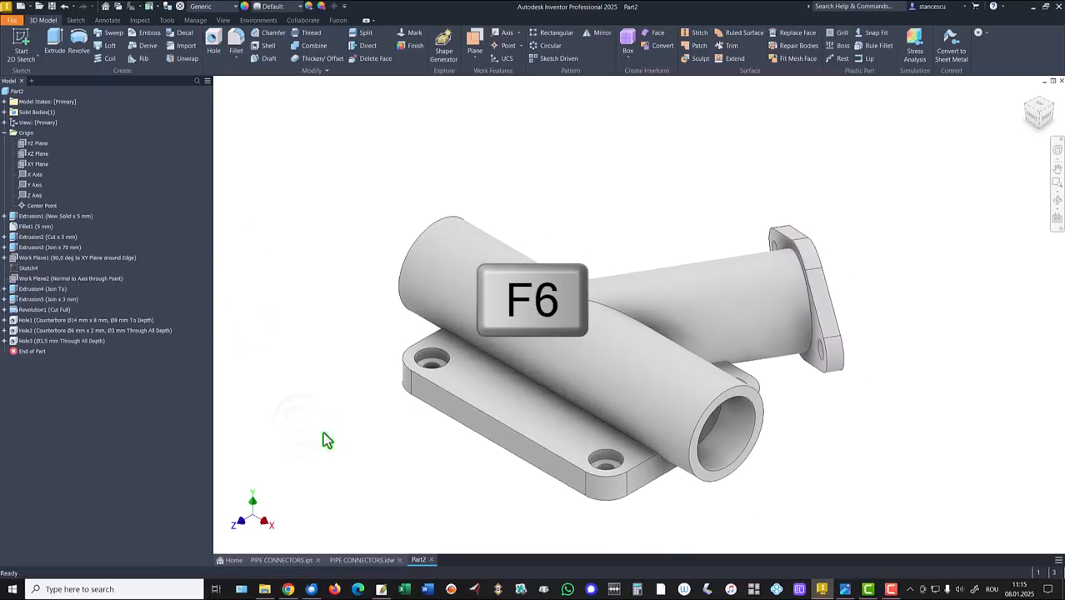
{"action": "left_click", "coordinate": [384, 567]}
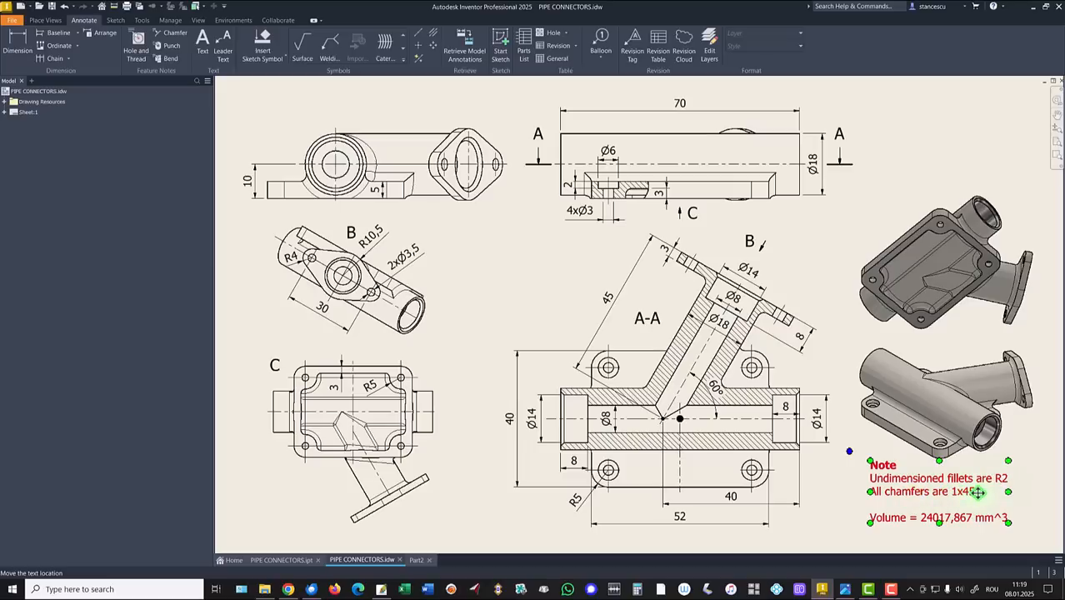
{"action": "left_click", "coordinate": [260, 562]}
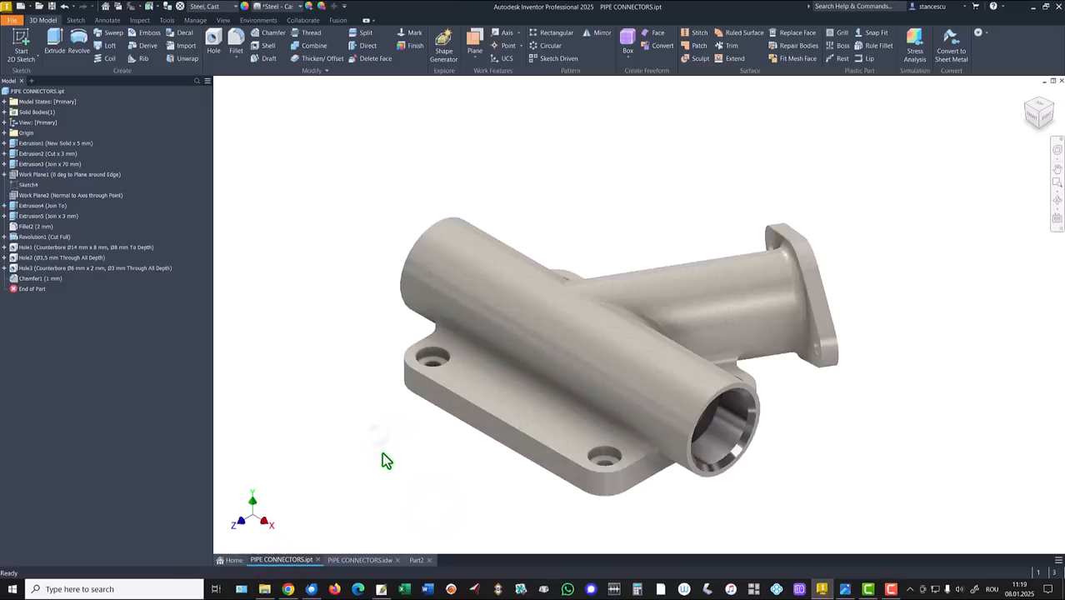
{"action": "middle_click_drag", "start_coordinate": [385, 460], "coordinate": [434, 408], "text": "shift"}
{"action": "key", "text": "F6"}
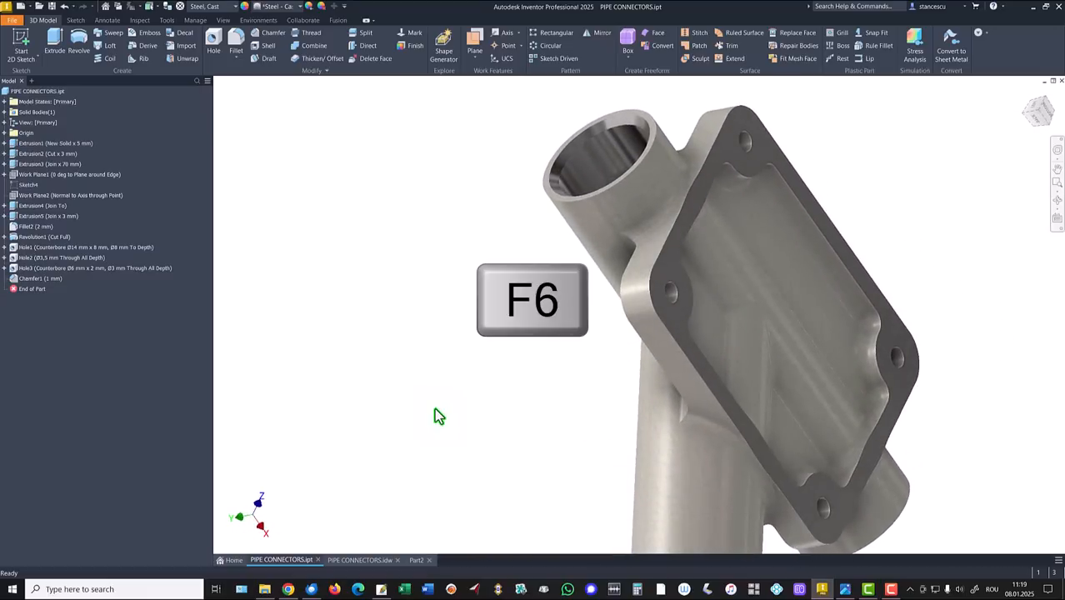
{"action": "left_click", "coordinate": [417, 562]}
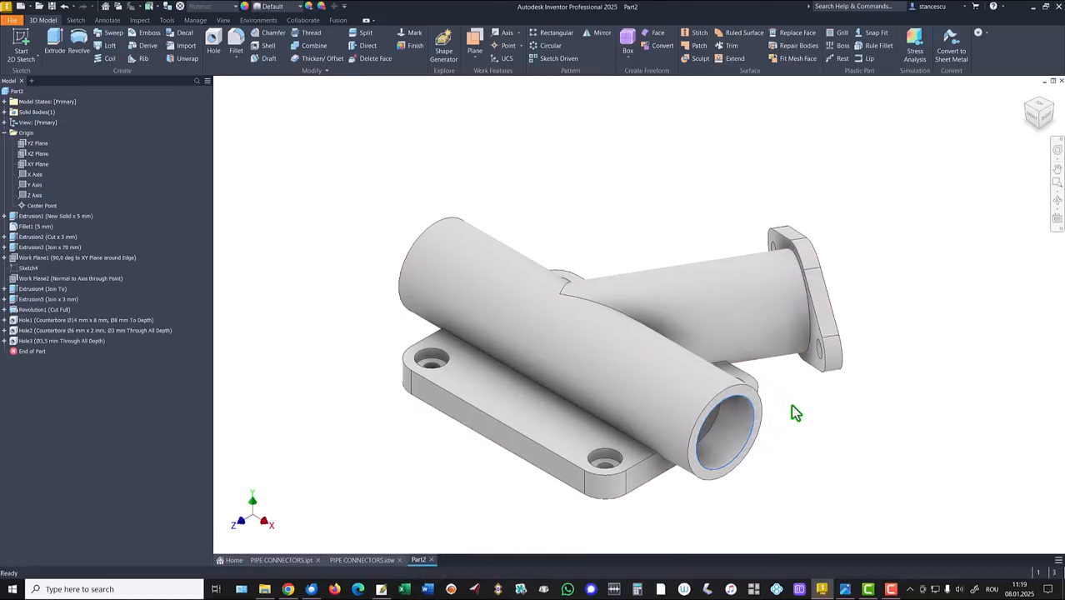
Step: Chamfer the main pipe and flange bore edges by 1 mm
{"action": "key", "text": "ctrl+shift+k"}
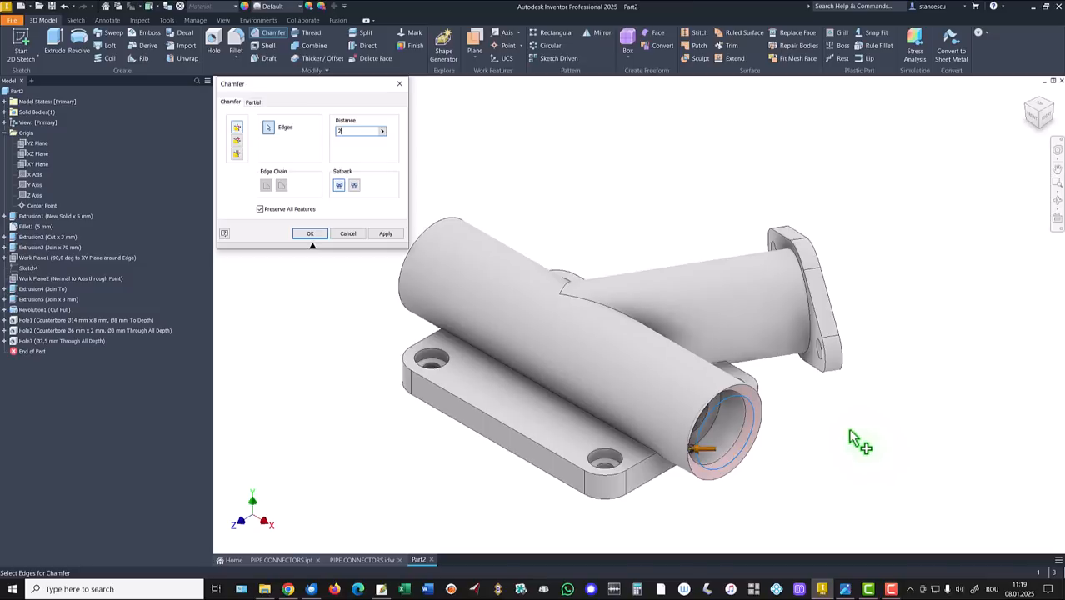
{"action": "double_click", "coordinate": [346, 131]}
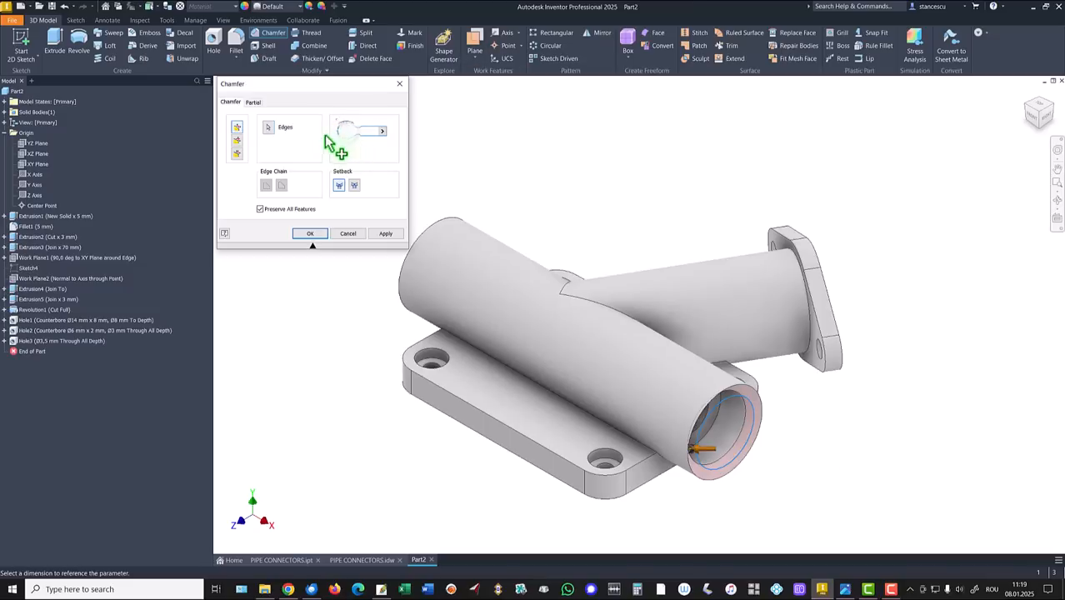
{"action": "type", "text": "1"}
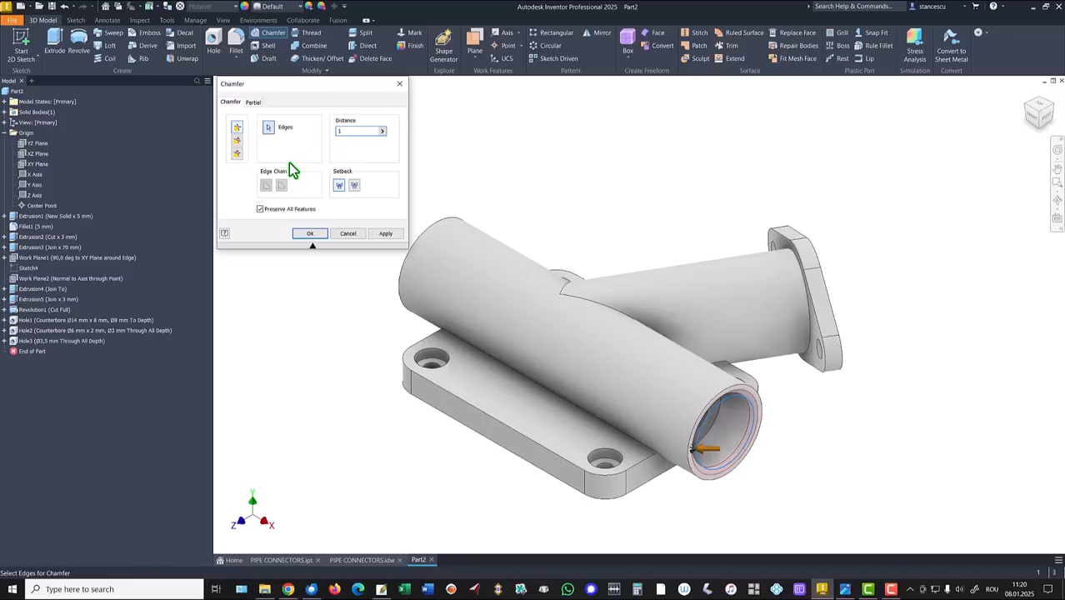
{"action": "middle_click_drag", "start_coordinate": [922, 177], "coordinate": [887, 269], "text": "shift"}
{"action": "left_click", "coordinate": [786, 327]}
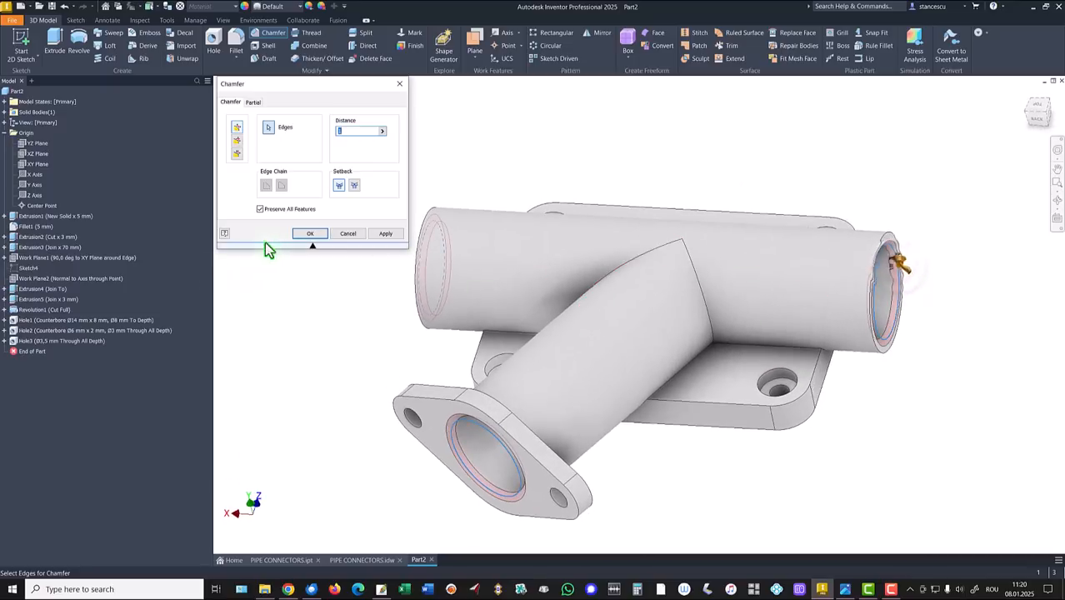
{"action": "left_click", "coordinate": [307, 236]}
{"action": "key", "text": "F6"}
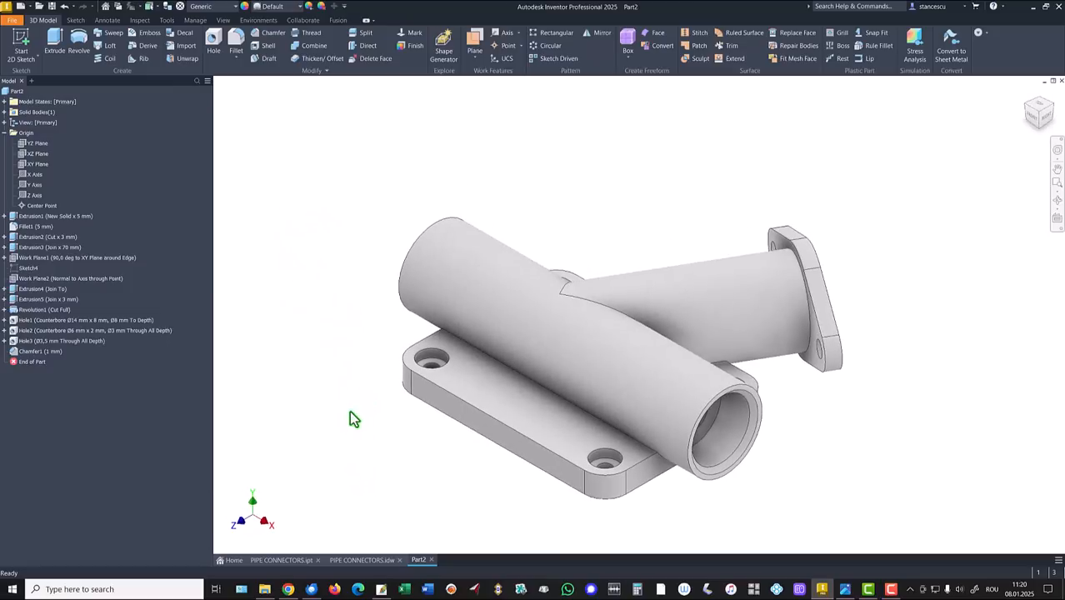
Step: Start a 2 mm fillet on the pipe-to-base edge and collect the other pipe junction edges
{"action": "left_click", "coordinate": [549, 389]}
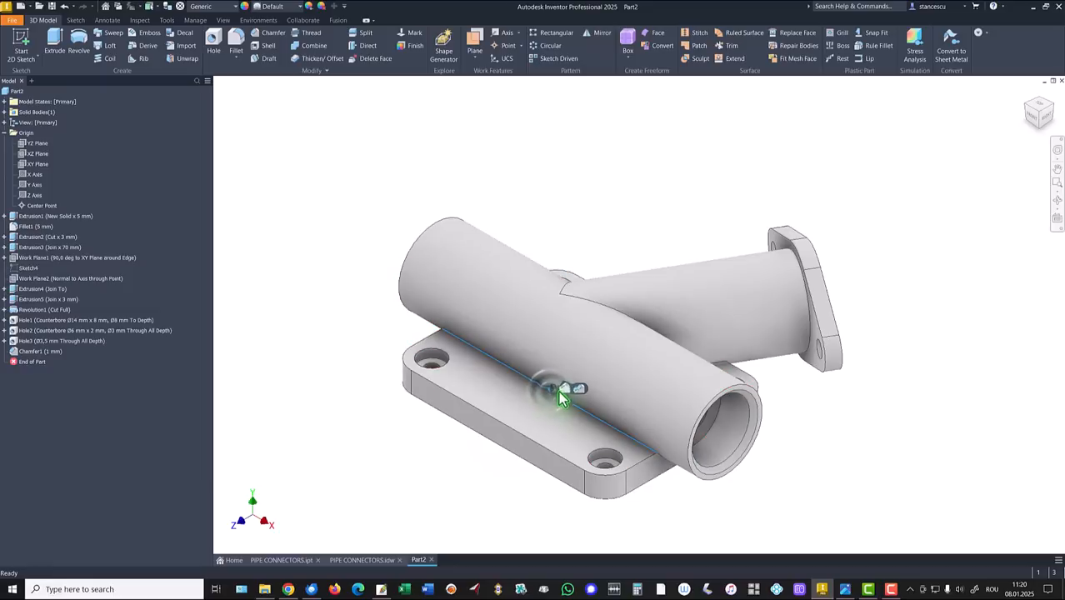
{"action": "left_click", "coordinate": [566, 389]}
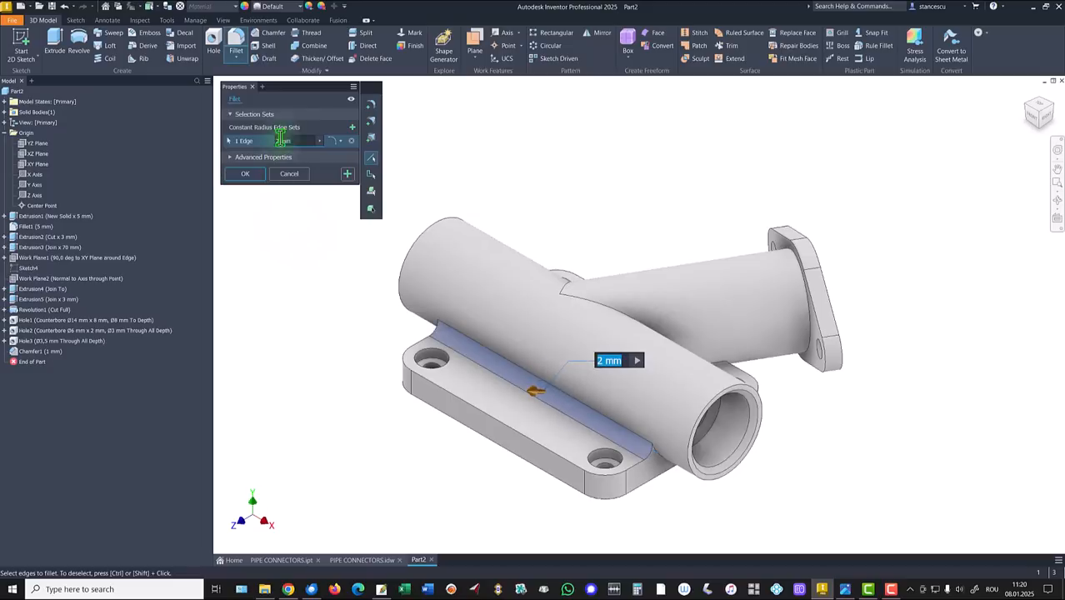
{"action": "middle_click_drag", "start_coordinate": [666, 320], "coordinate": [718, 232], "text": "shift"}
{"action": "left_click", "coordinate": [620, 321]}
{"action": "left_click", "coordinate": [669, 246]}
{"action": "left_click", "coordinate": [719, 232]}
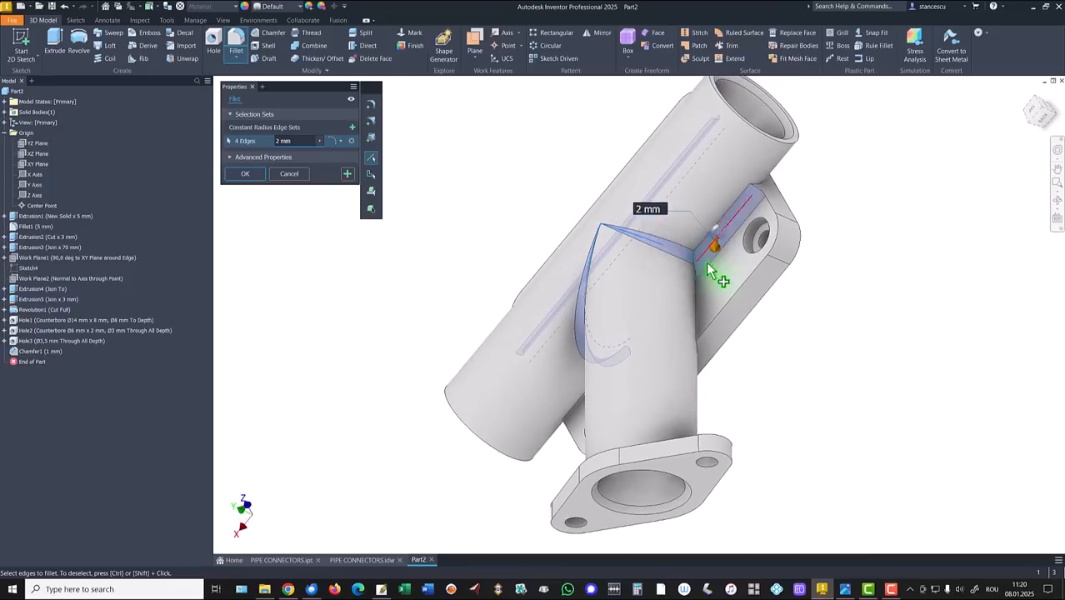
{"action": "left_click", "coordinate": [698, 292]}
{"action": "middle_click_drag", "start_coordinate": [698, 291], "coordinate": [631, 376], "text": "shift"}
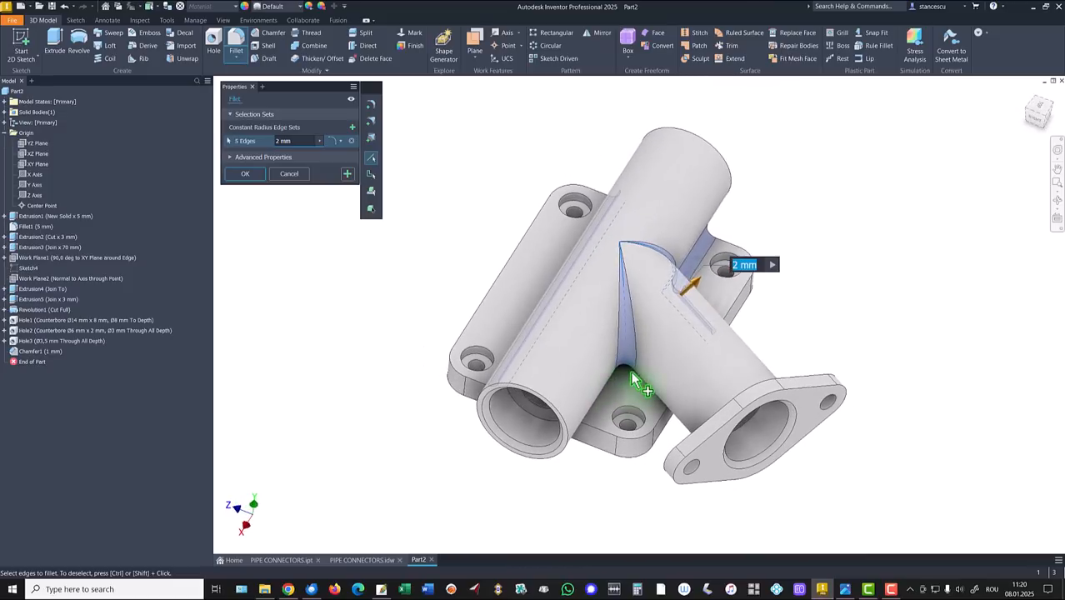
{"action": "left_click", "coordinate": [635, 375]}
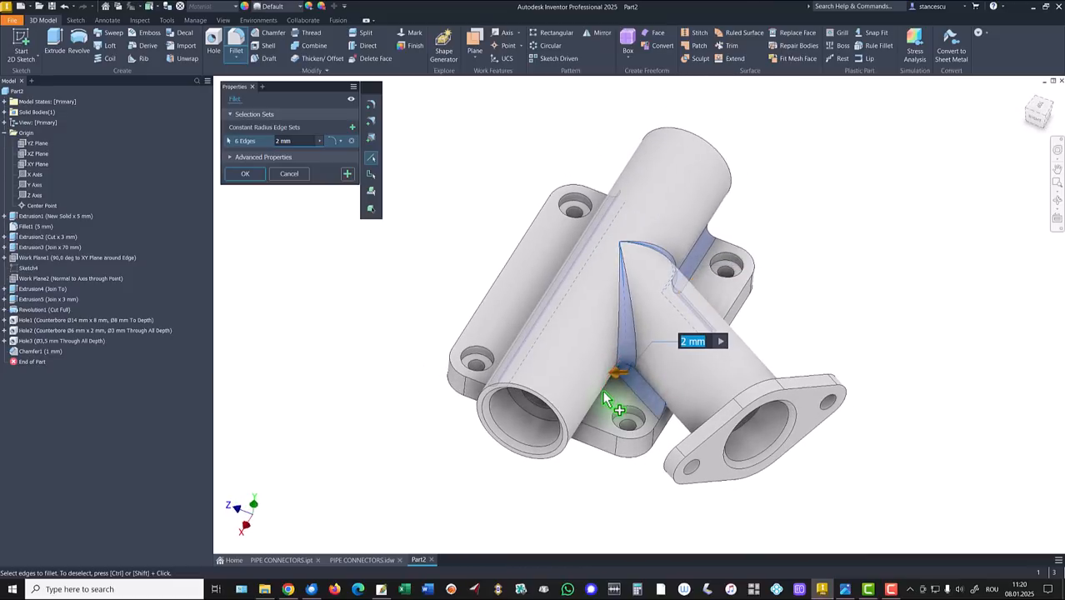
{"action": "left_click", "coordinate": [602, 395]}
{"action": "middle_click_drag", "start_coordinate": [594, 451], "coordinate": [593, 319], "text": "shift"}
Step: Add the cavity edges, including the groove end and the curved and diagonal edges, to the fillet
{"action": "left_click", "coordinate": [595, 314]}
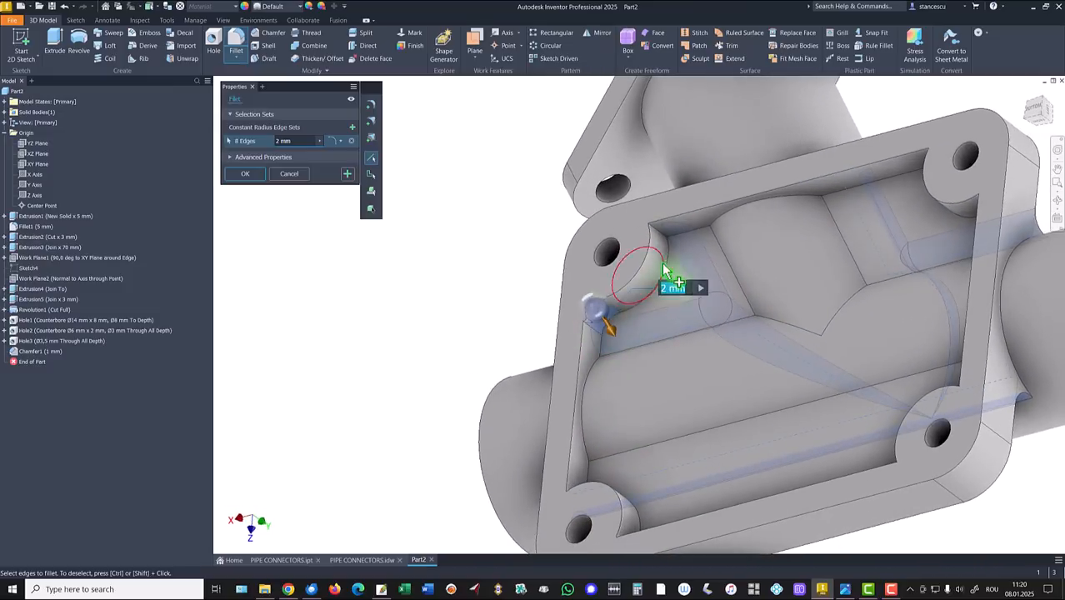
{"action": "left_click", "coordinate": [663, 238]}
{"action": "middle_click_drag", "start_coordinate": [671, 246], "coordinate": [910, 238], "text": "shift"}
{"action": "left_click", "coordinate": [910, 237]}
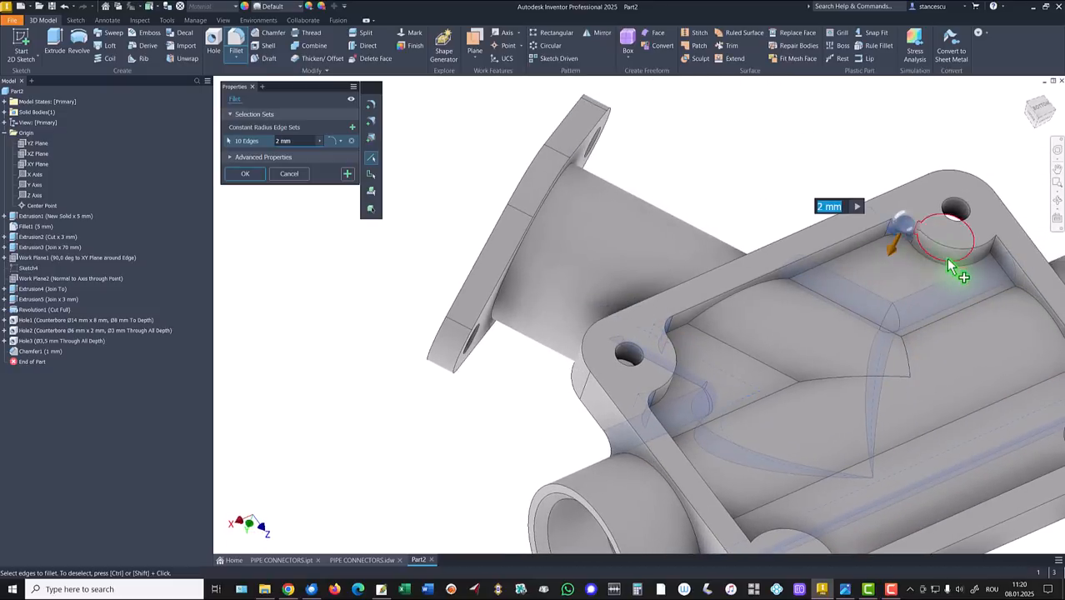
{"action": "left_click", "coordinate": [994, 250]}
{"action": "middle_click_drag", "start_coordinate": [994, 250], "coordinate": [758, 235], "text": "shift"}
{"action": "left_click", "coordinate": [760, 242]}
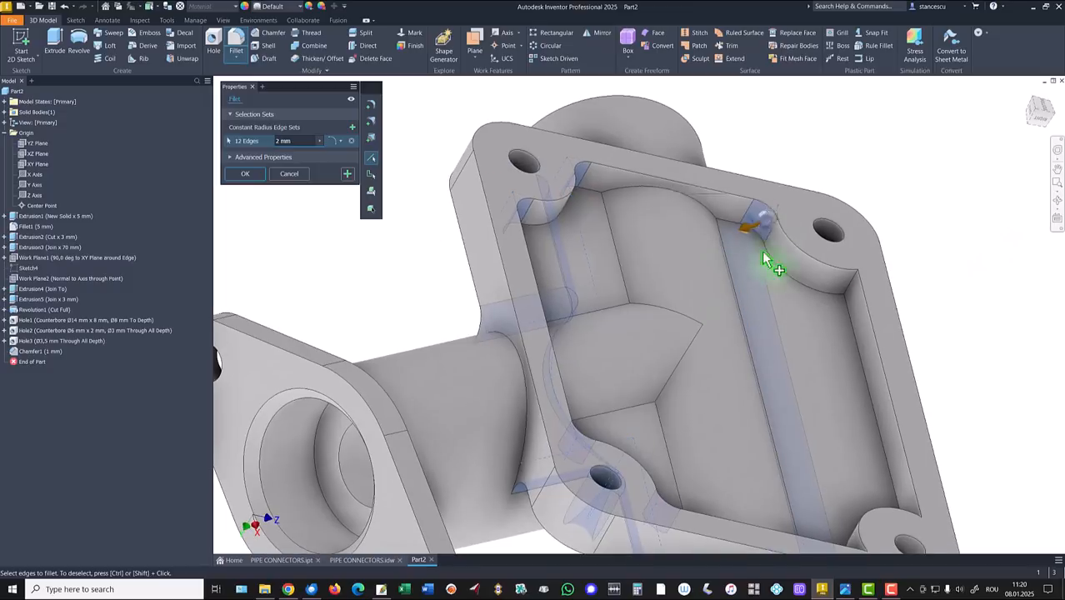
{"action": "left_click", "coordinate": [852, 287]}
{"action": "middle_click_drag", "start_coordinate": [803, 319], "coordinate": [685, 245], "text": "shift"}
{"action": "left_click", "coordinate": [845, 275]}
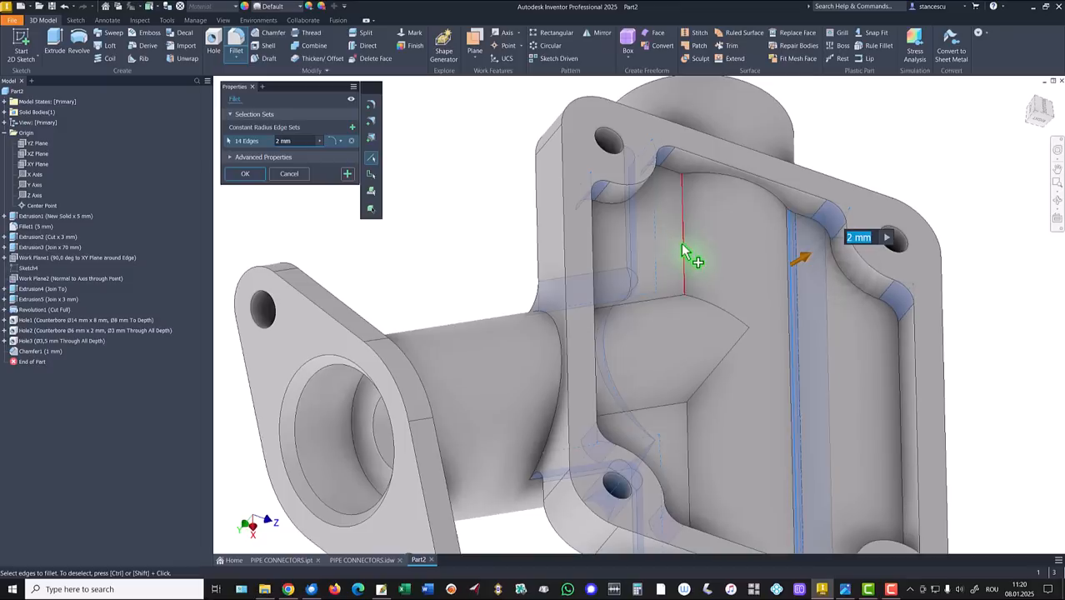
{"action": "left_click", "coordinate": [683, 250]}
{"action": "left_click", "coordinate": [665, 306]}
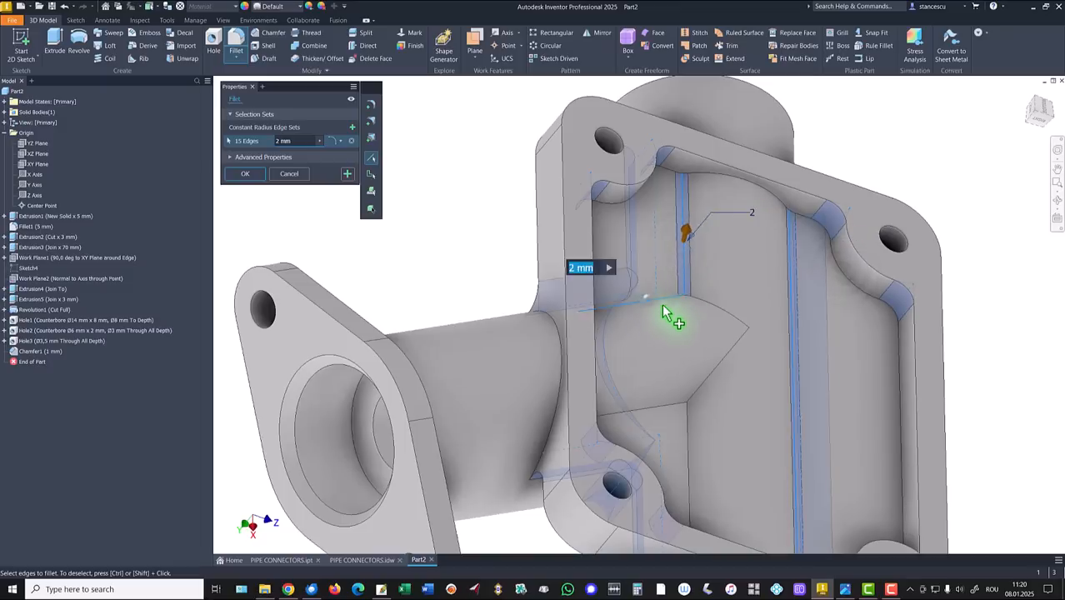
{"action": "left_click", "coordinate": [715, 315]}
{"action": "left_click", "coordinate": [715, 379]}
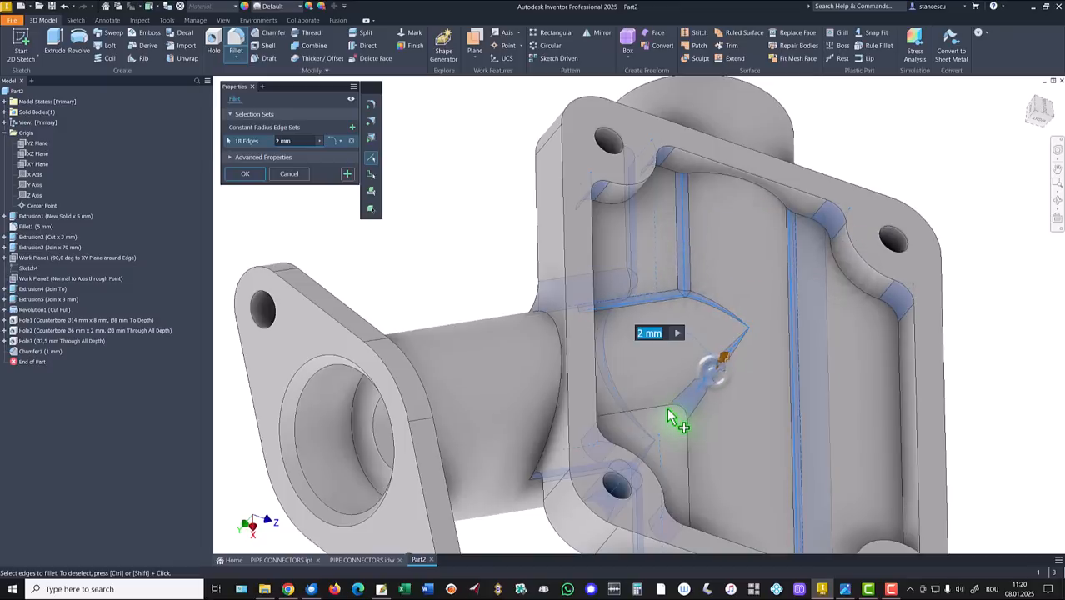
{"action": "left_click", "coordinate": [671, 419]}
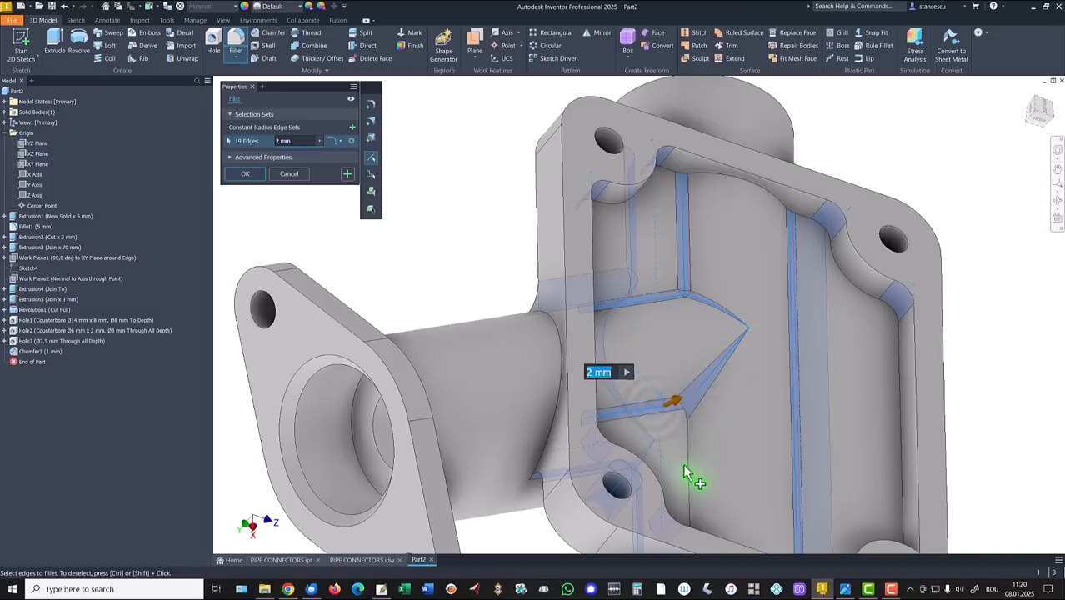
{"action": "left_click", "coordinate": [685, 469]}
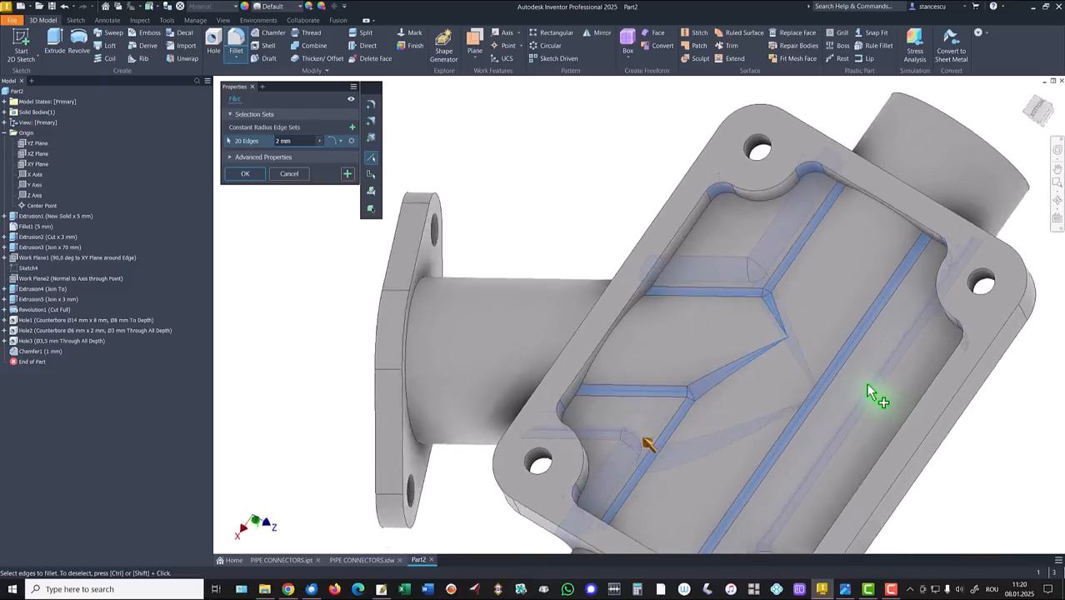
Step: Add the inner cavity, rib and bolt-hole corner edges to the fillet
{"action": "middle_click_drag", "start_coordinate": [864, 383], "coordinate": [804, 300], "text": "shift"}
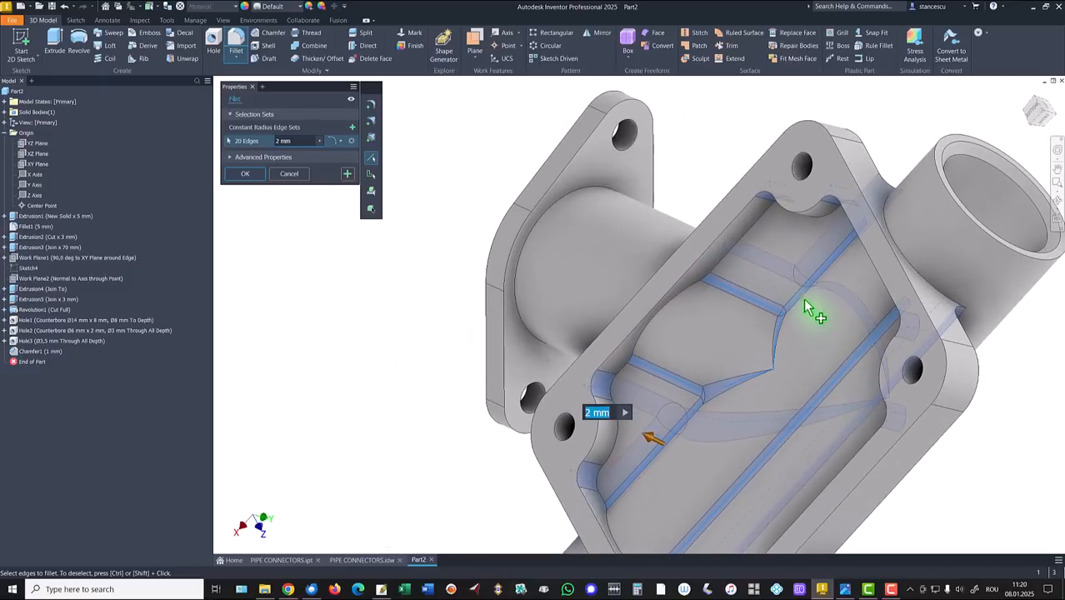
{"action": "left_click", "coordinate": [754, 226]}
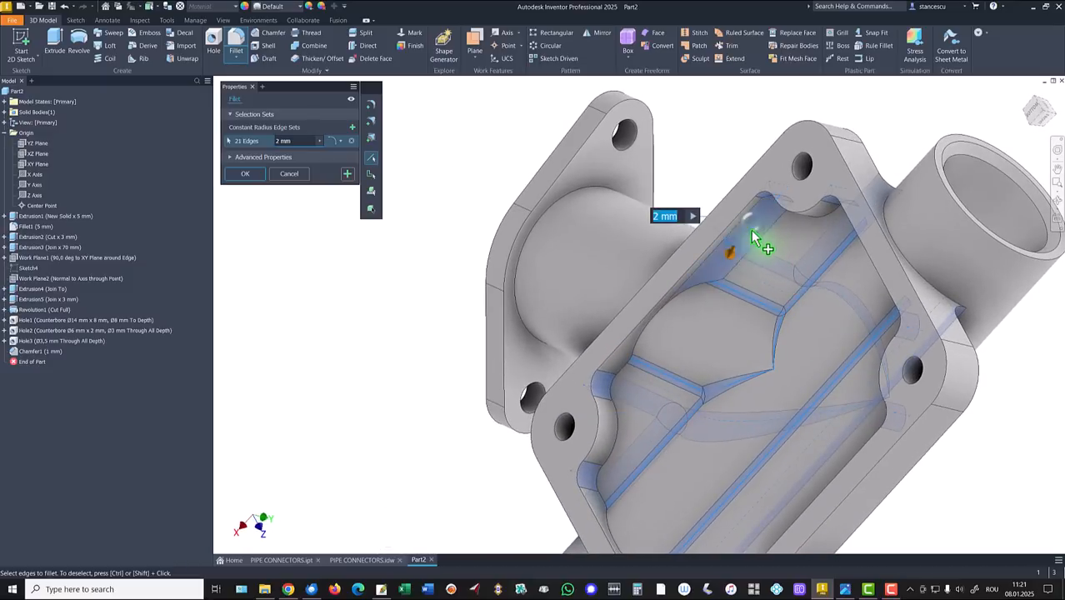
{"action": "left_click", "coordinate": [669, 296]}
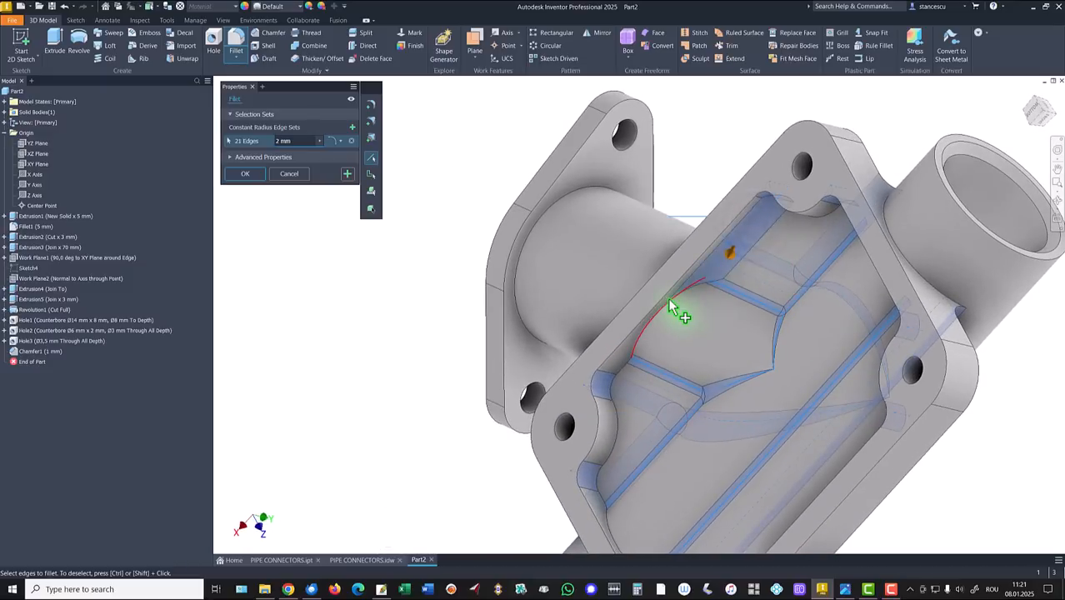
{"action": "left_click", "coordinate": [617, 375]}
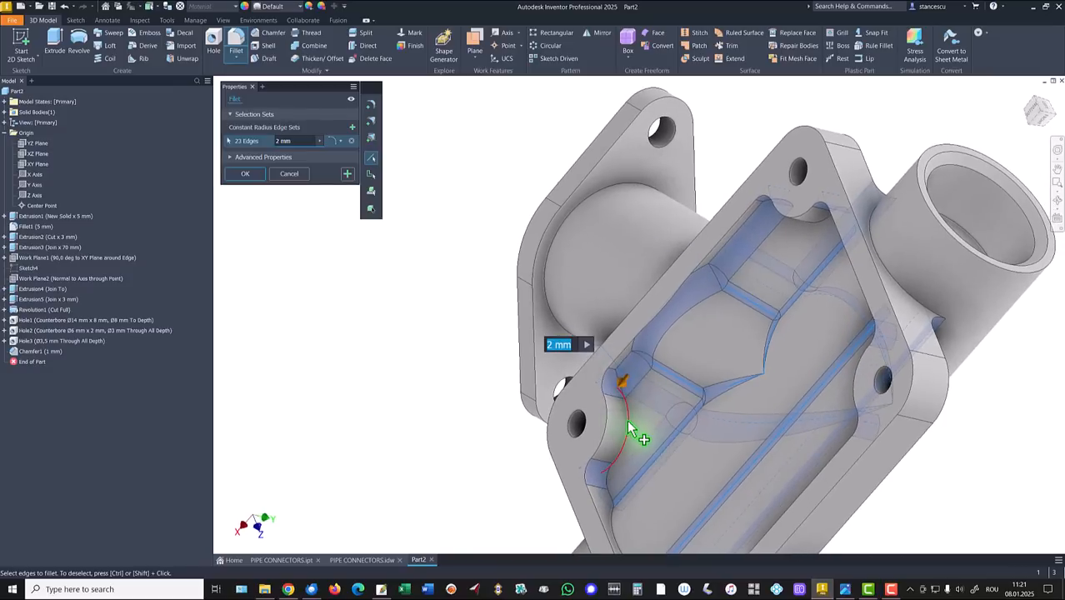
{"action": "left_click", "coordinate": [627, 420]}
{"action": "middle_click_drag", "start_coordinate": [626, 419], "coordinate": [558, 404], "text": "shift"}
{"action": "left_click", "coordinate": [606, 382]}
{"action": "left_click", "coordinate": [591, 374]}
{"action": "left_click", "coordinate": [574, 443]}
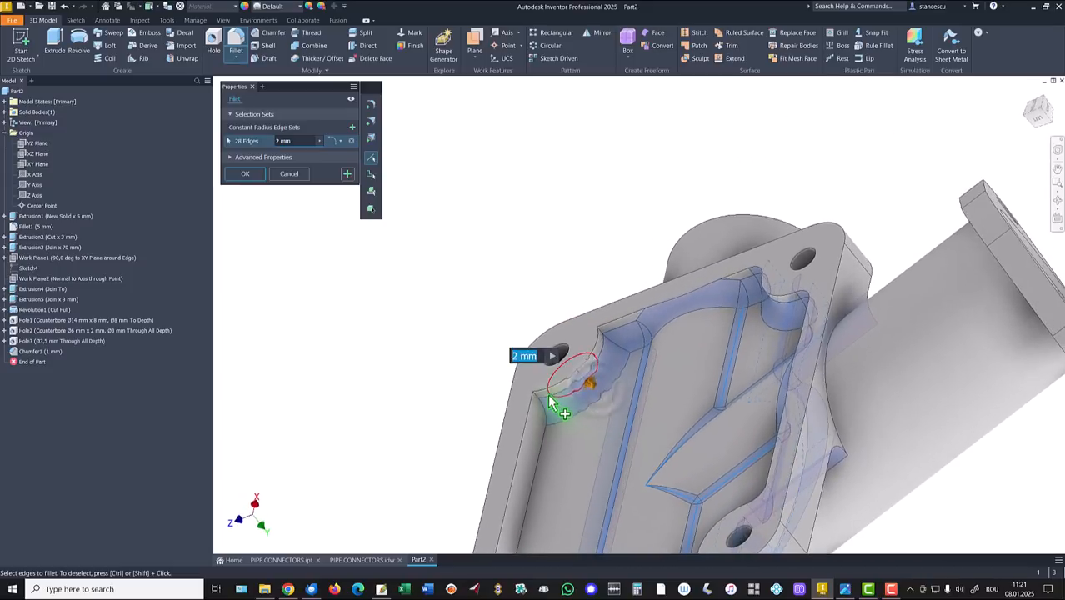
{"action": "left_click", "coordinate": [604, 341]}
{"action": "left_click", "coordinate": [610, 346]}
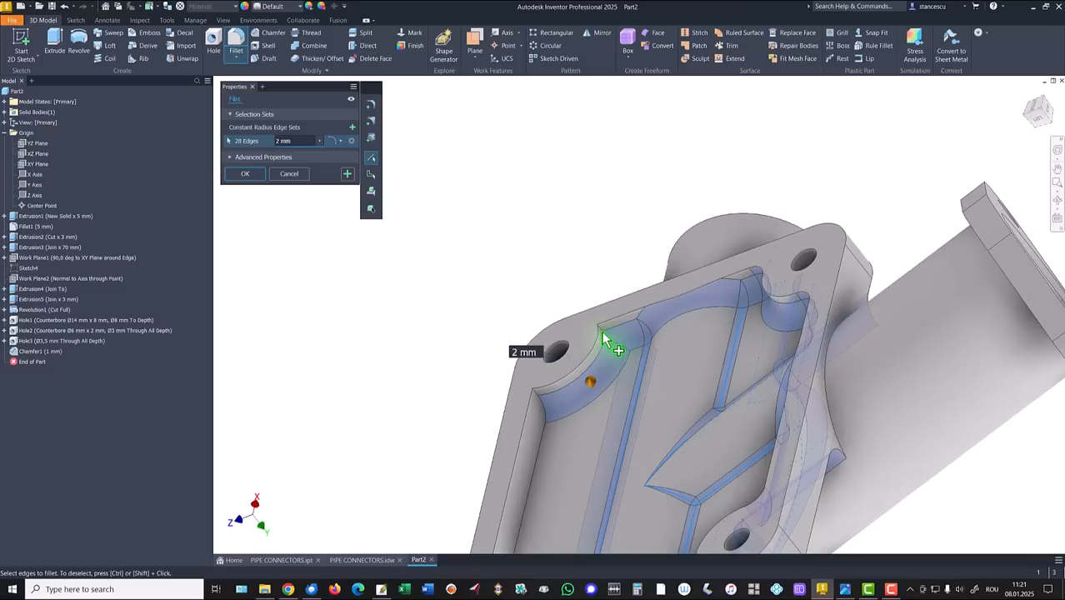
{"action": "left_click", "coordinate": [549, 402]}
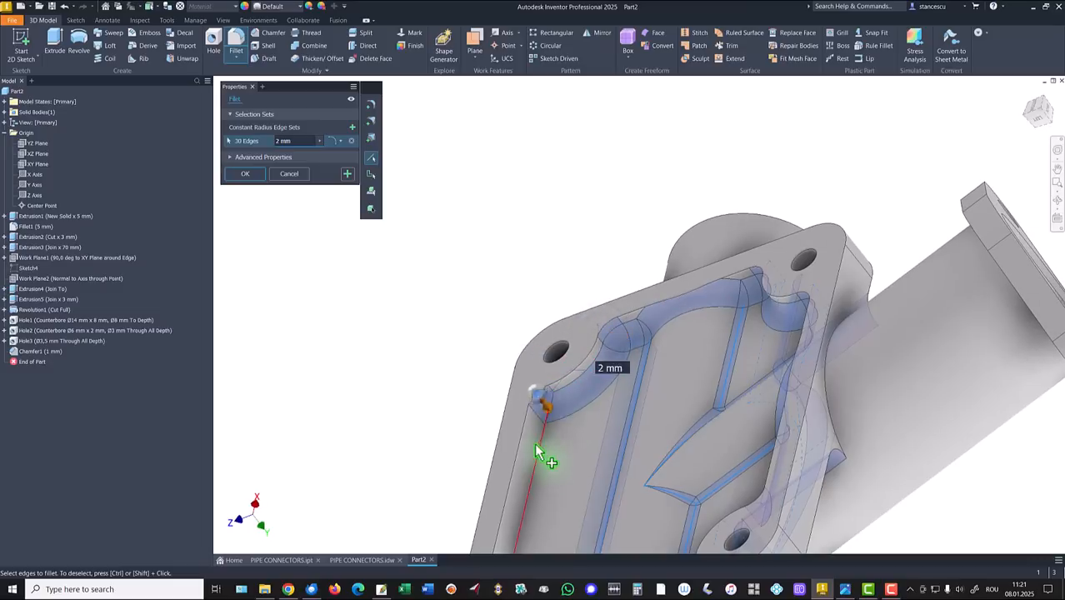
Step: Add the long cavity edge and the curved cavity corner edges to the fillet
{"action": "middle_click_drag", "start_coordinate": [542, 446], "coordinate": [576, 423], "text": "shift"}
{"action": "left_click", "coordinate": [586, 374]}
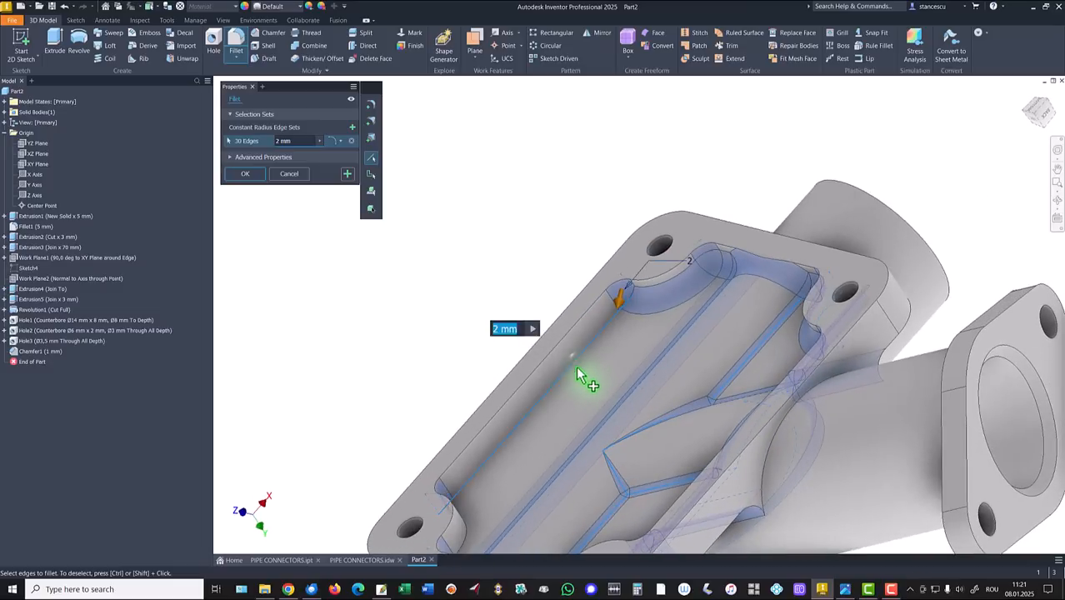
{"action": "middle_click_drag", "start_coordinate": [588, 376], "coordinate": [520, 360], "text": "shift"}
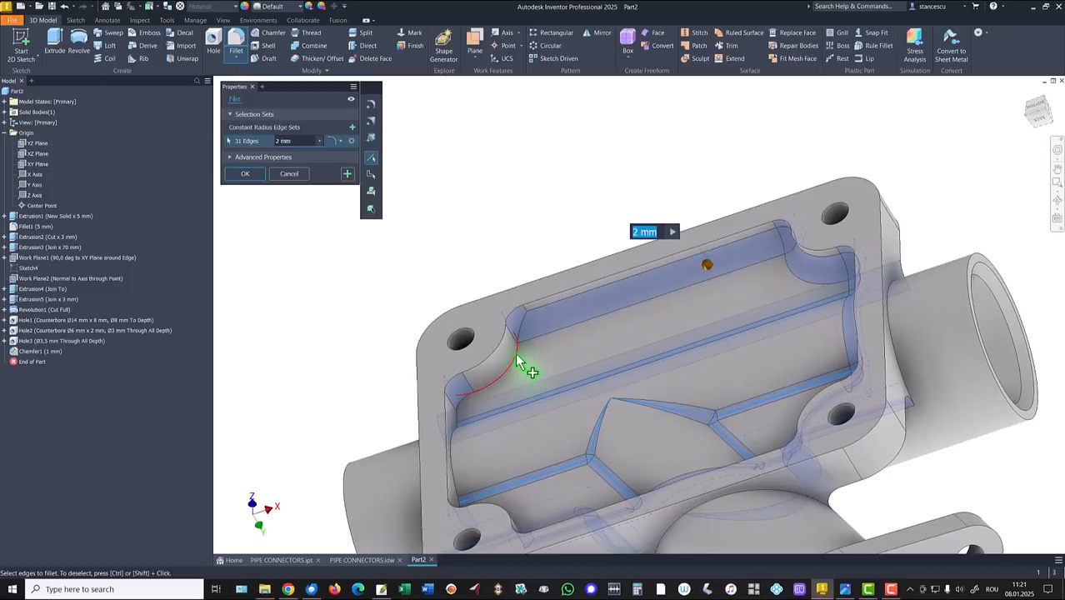
{"action": "left_click", "coordinate": [517, 362]}
{"action": "middle_click_drag", "start_coordinate": [497, 399], "coordinate": [560, 320], "text": "shift"}
{"action": "left_click", "coordinate": [560, 317]}
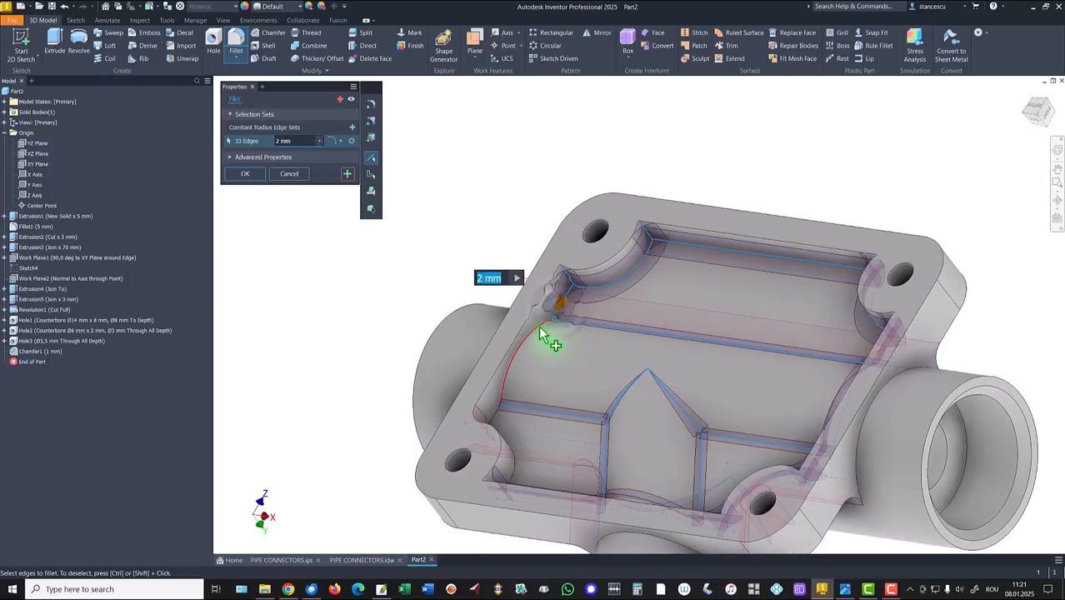
{"action": "left_click", "coordinate": [551, 340]}
{"action": "left_click", "coordinate": [500, 422]}
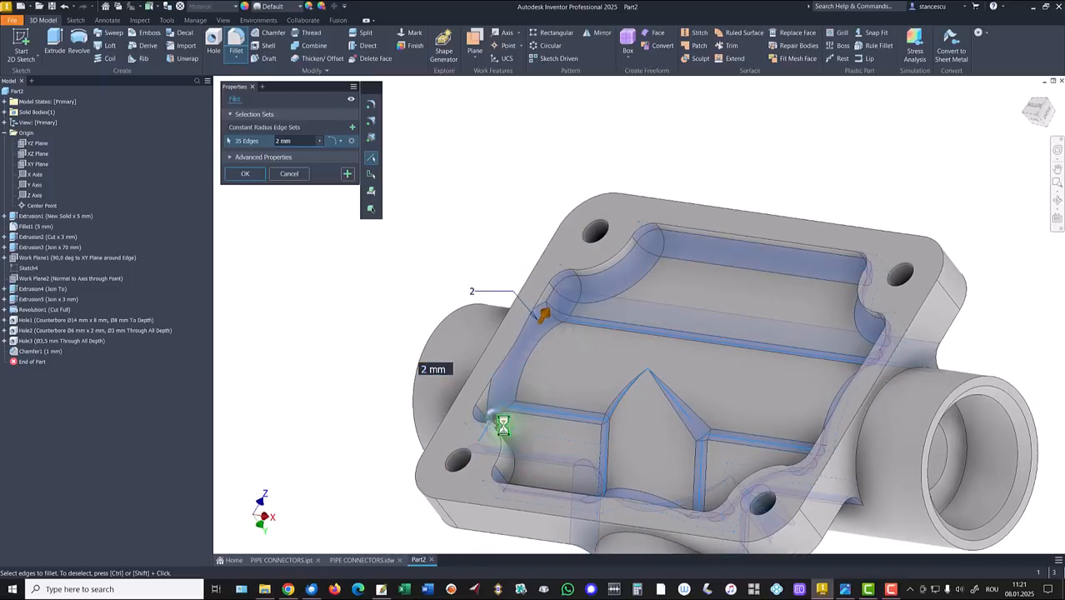
{"action": "middle_click_drag", "start_coordinate": [500, 423], "coordinate": [581, 341], "text": "shift"}
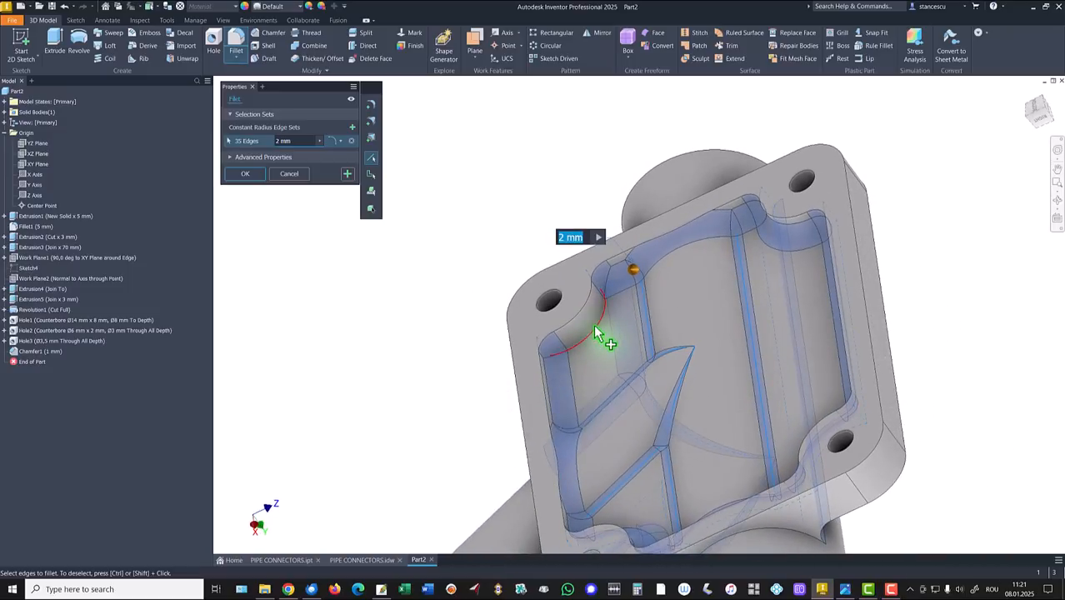
{"action": "left_click", "coordinate": [595, 334]}
Step: Add the tube-housing joints and flange circular edge, then apply the 2 mm fillet to all 39 edges
{"action": "middle_click_drag", "start_coordinate": [376, 409], "coordinate": [327, 398], "text": "shift"}
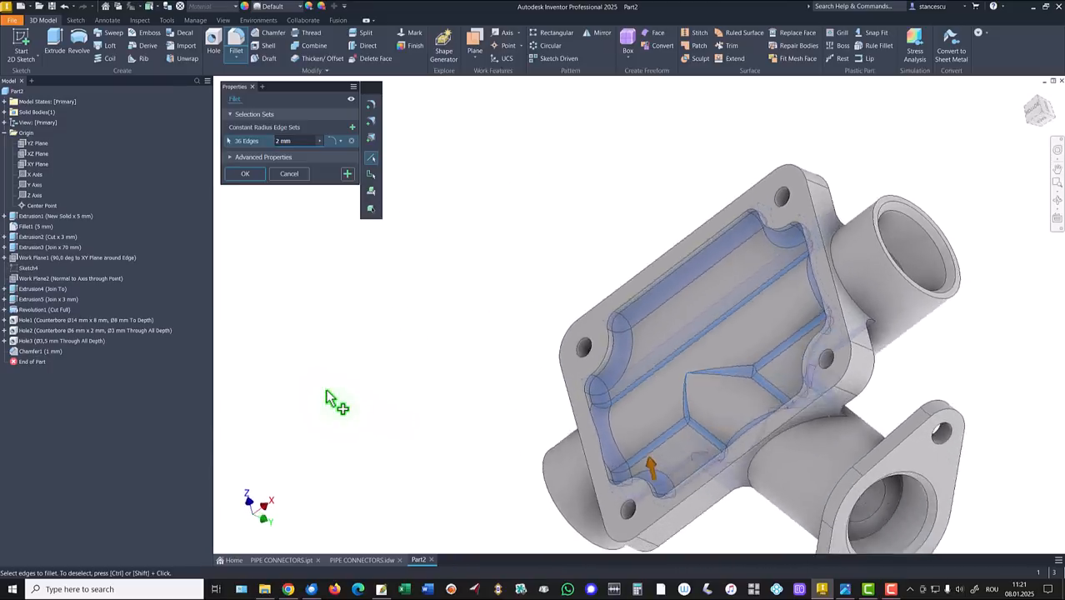
{"action": "left_click", "coordinate": [857, 266]}
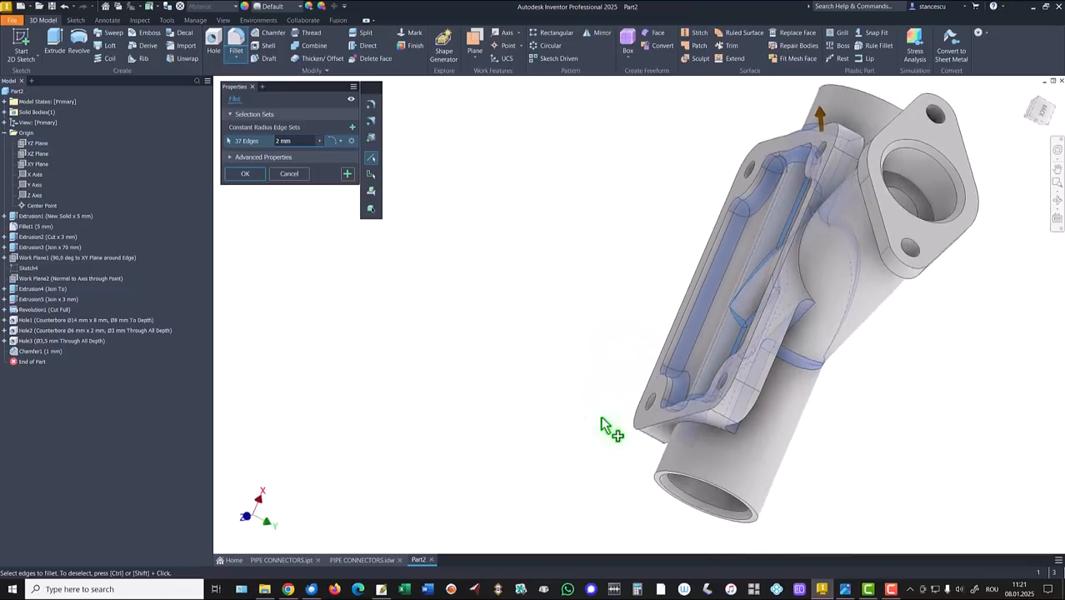
{"action": "left_click", "coordinate": [730, 387]}
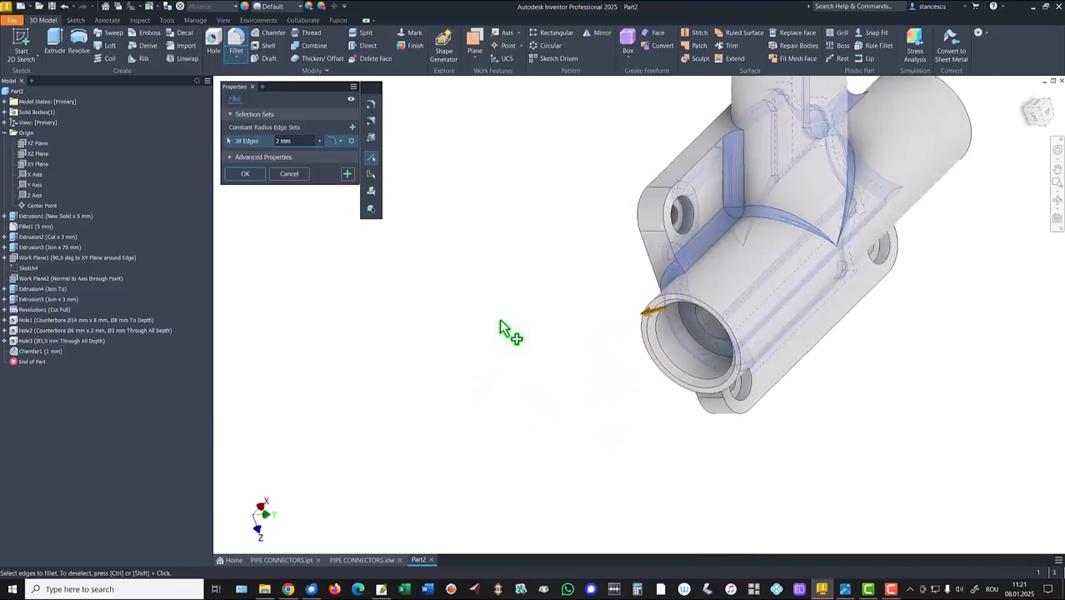
{"action": "key", "text": "F6"}
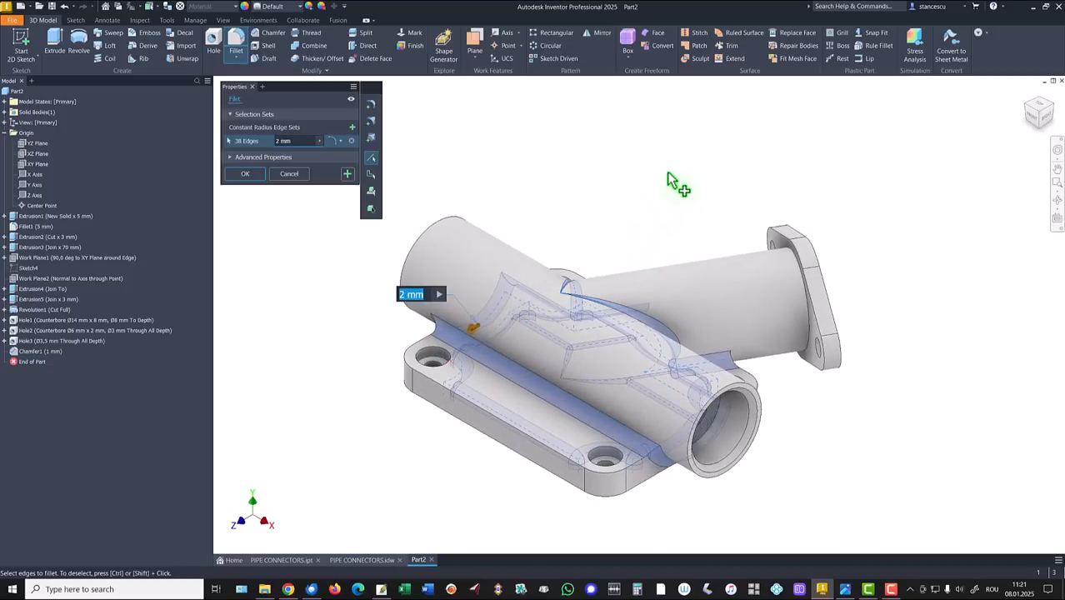
{"action": "left_click", "coordinate": [784, 332]}
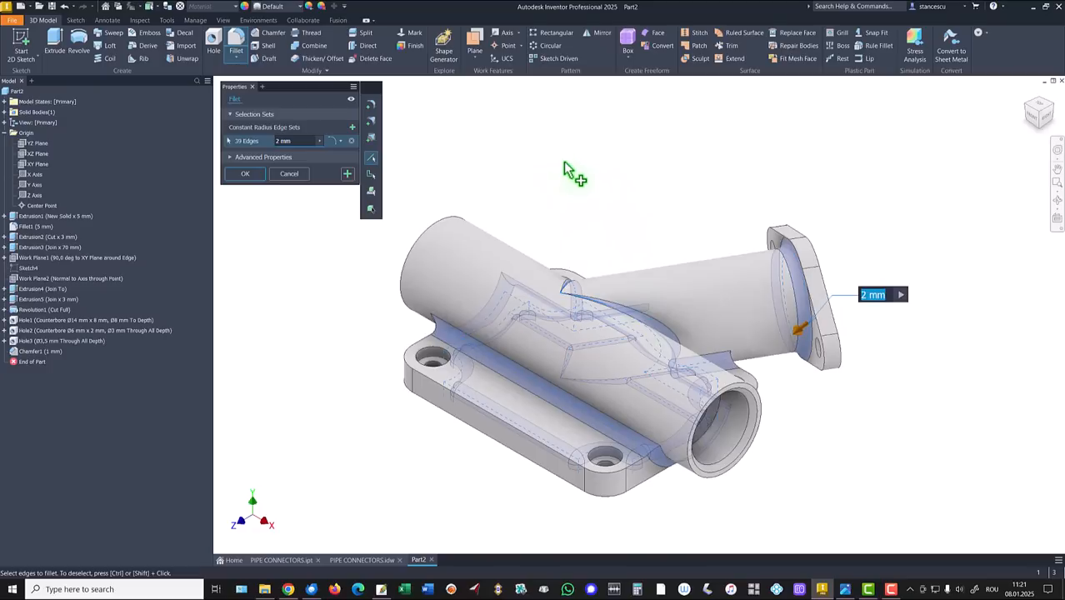
{"action": "left_click", "coordinate": [245, 174]}
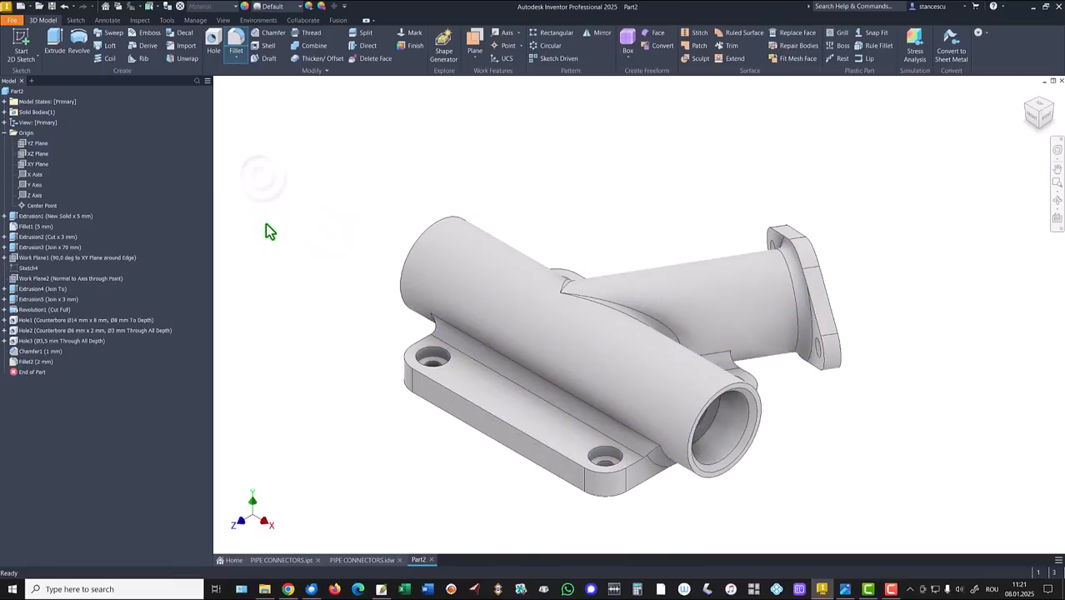
Step: Update Part2's physical iProperties and copy the 23992,041 mm^3 volume value
{"action": "left_click", "coordinate": [6, 133]}
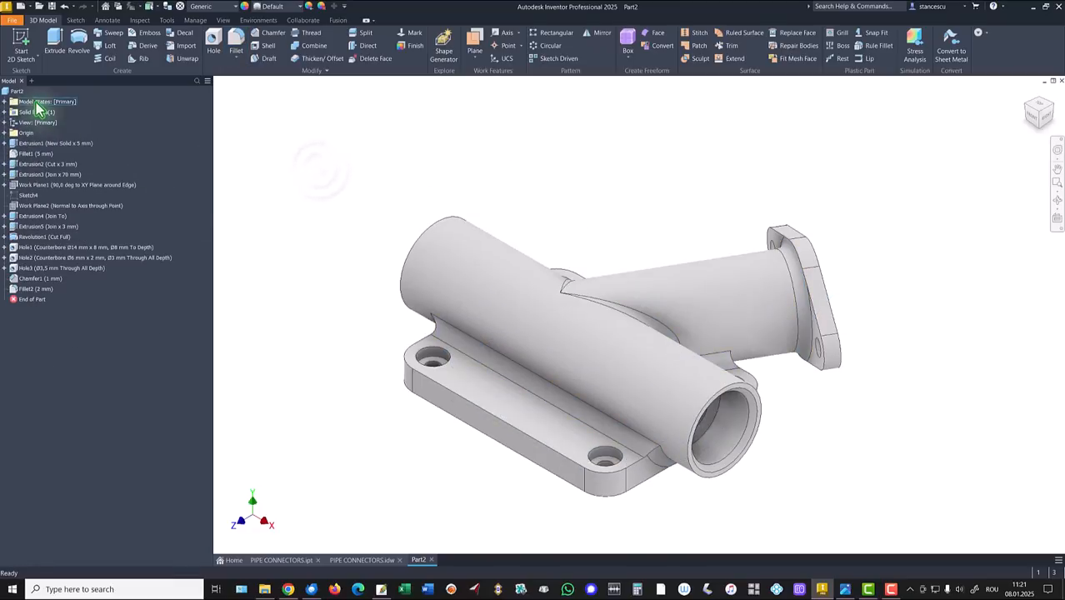
{"action": "right_click", "coordinate": [15, 92]}
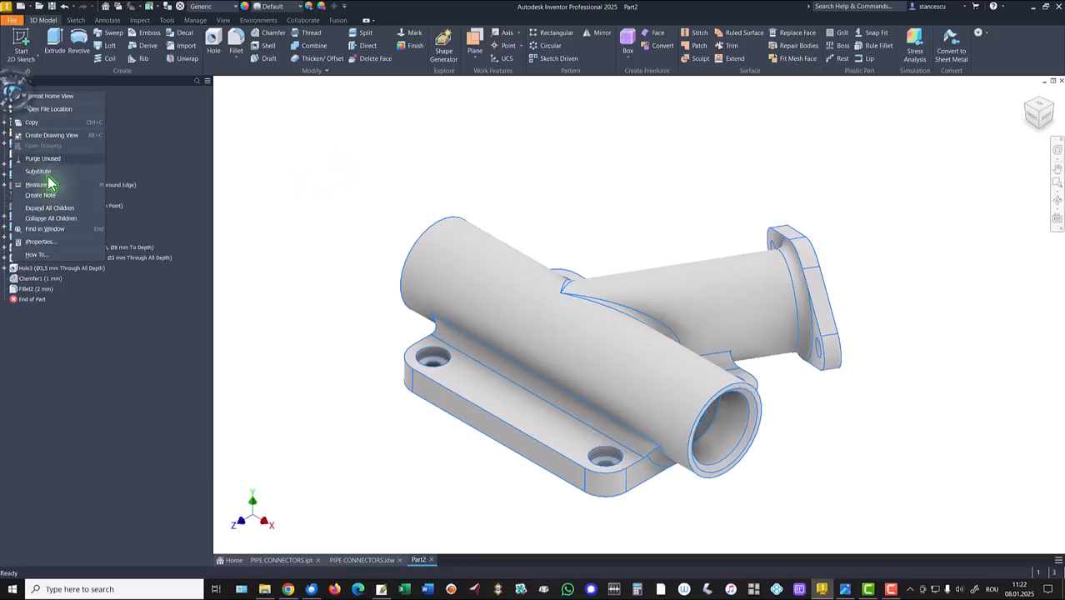
{"action": "left_click", "coordinate": [40, 243]}
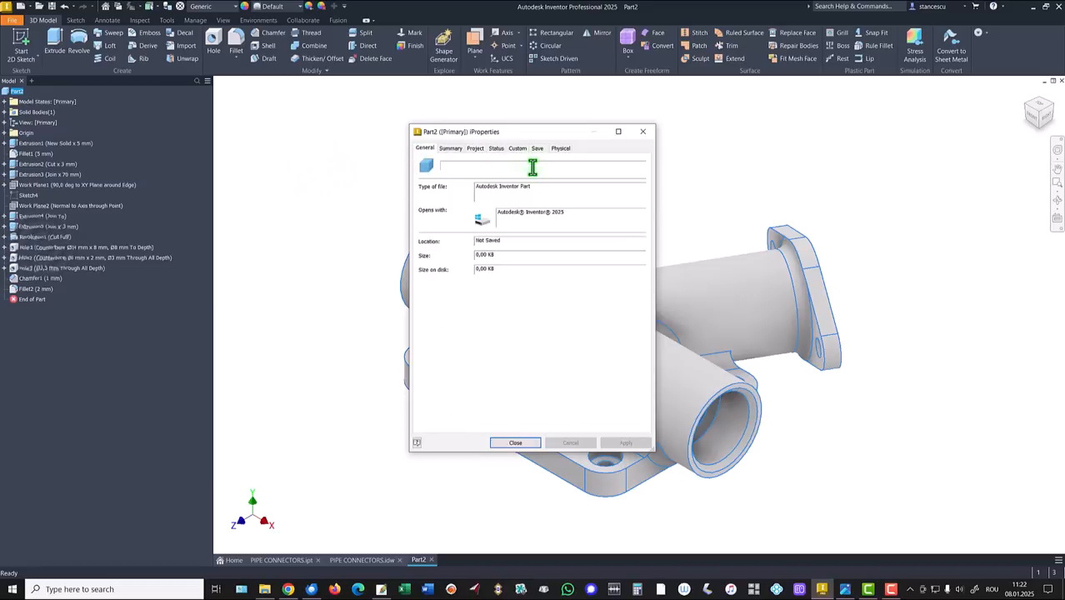
{"action": "left_click", "coordinate": [560, 148]}
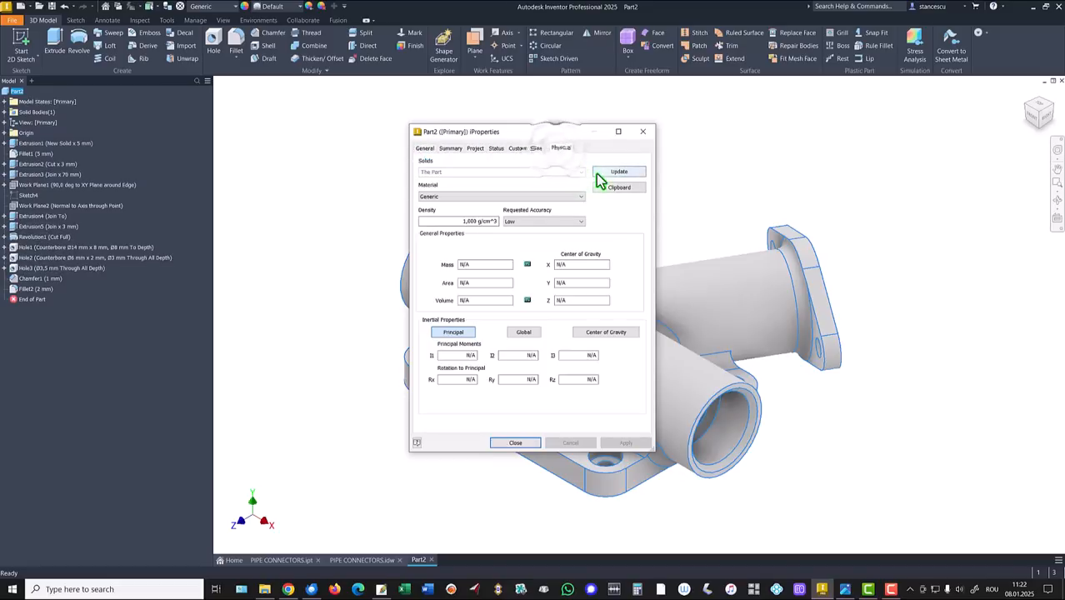
{"action": "left_click", "coordinate": [601, 174]}
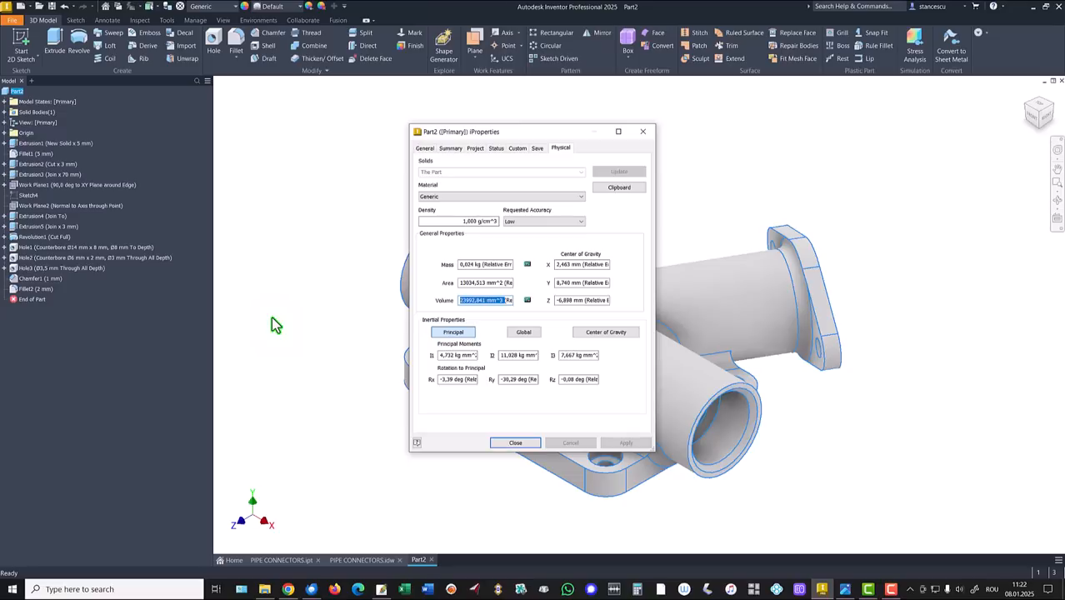
{"action": "key", "text": "ctrl+c"}
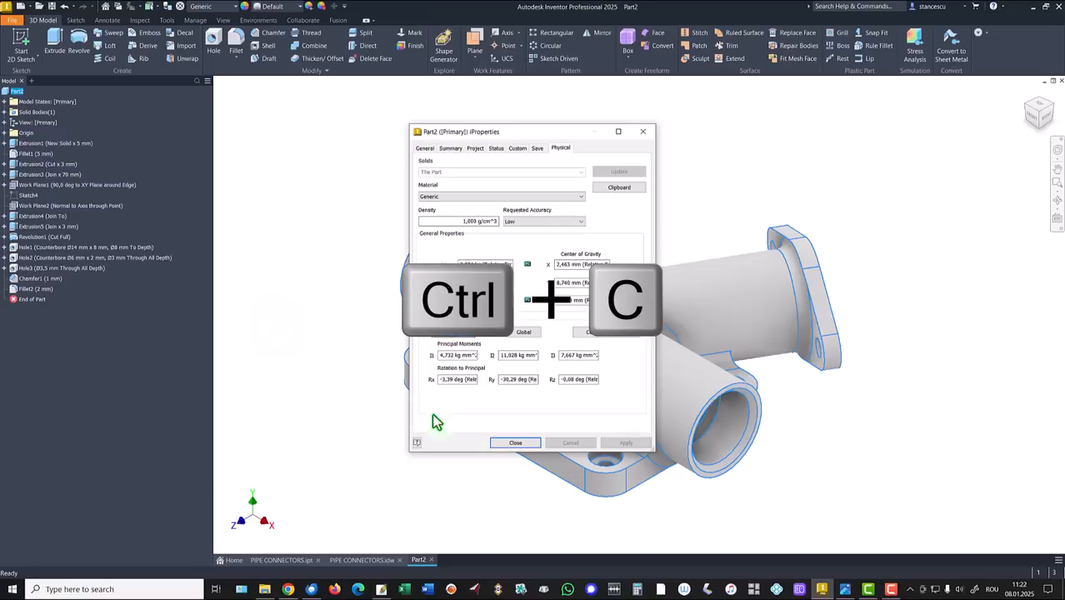
{"action": "left_click", "coordinate": [530, 443]}
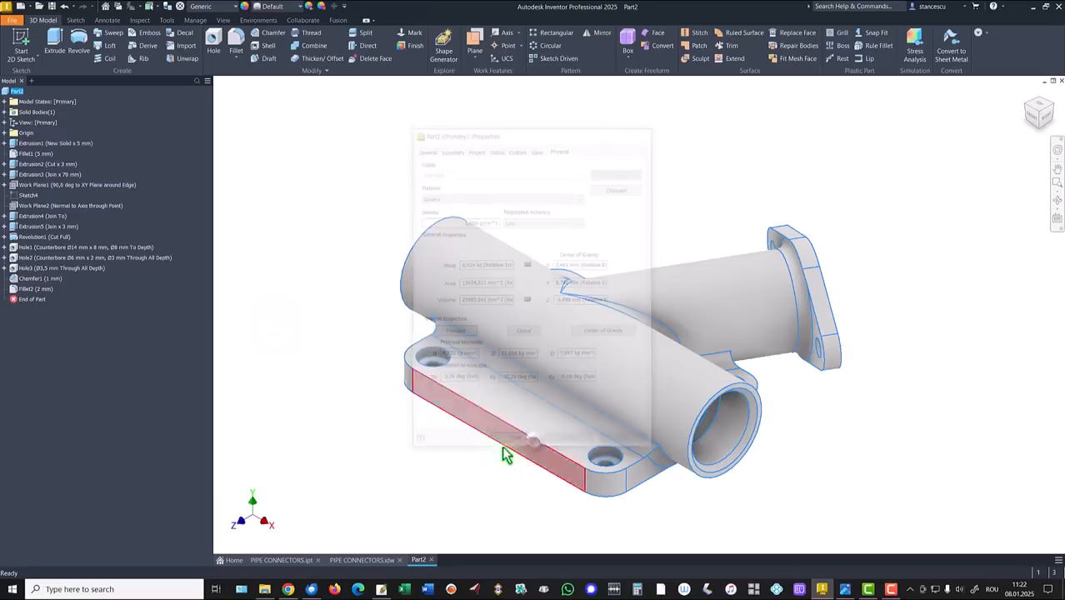
Step: In the PIPE CONNECTORS drawing note, replace 24017,867 mm^3 with the measured 23992,841 mm^3
{"action": "left_click", "coordinate": [365, 562]}
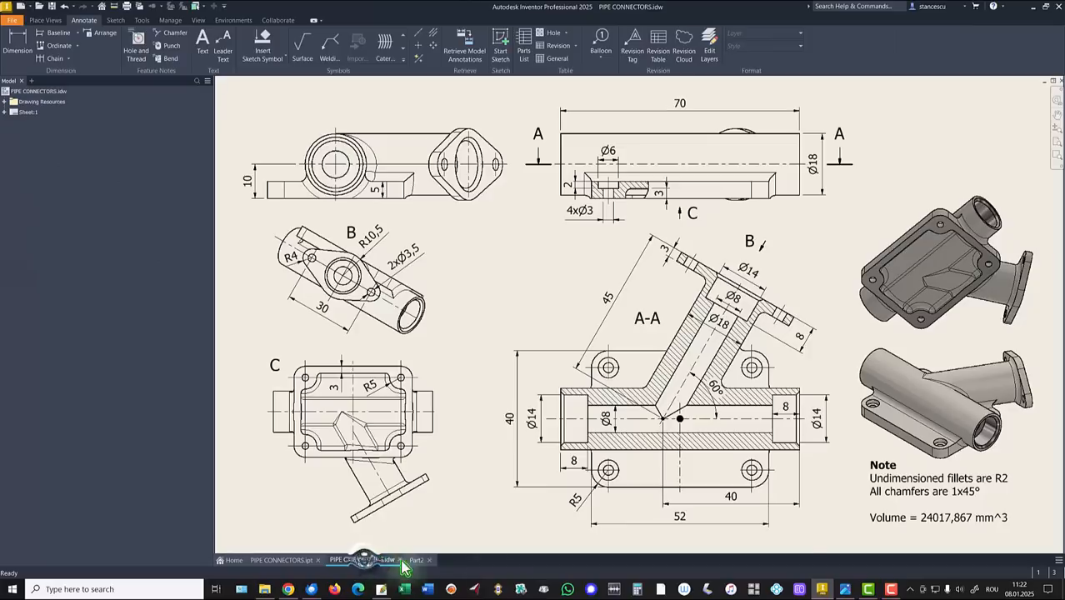
{"action": "double_click", "coordinate": [938, 518]}
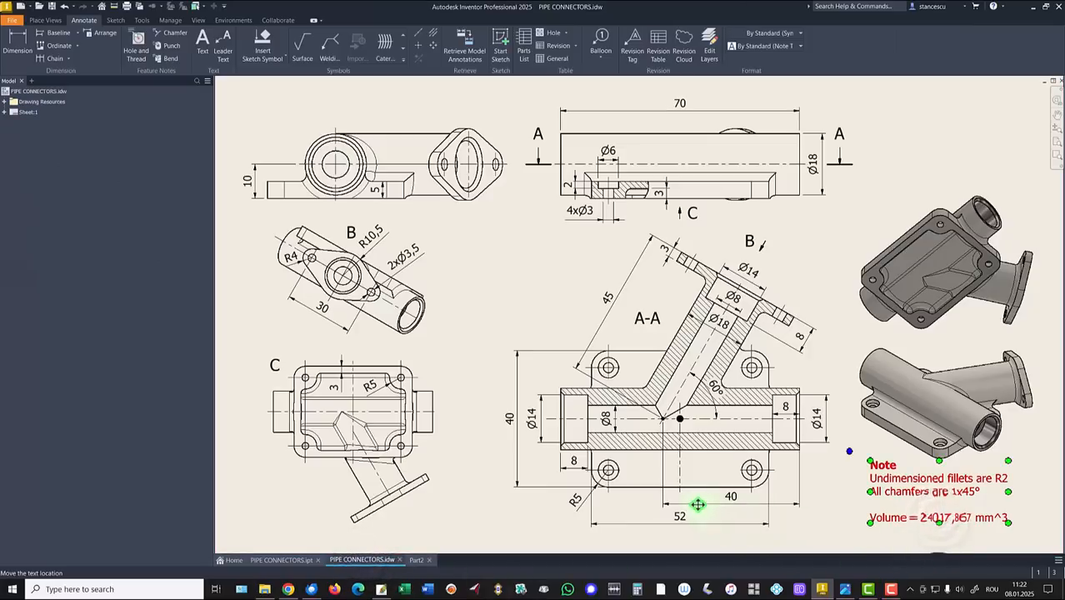
{"action": "left_click", "coordinate": [804, 427]}
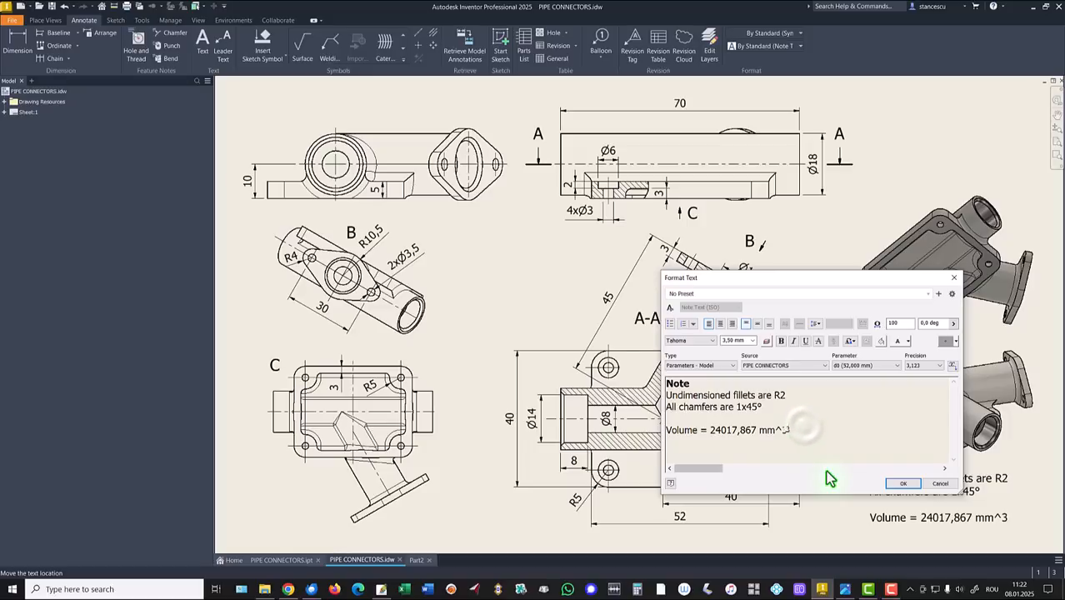
{"action": "key", "text": "Return"}
{"action": "key", "text": "ctrl+v"}
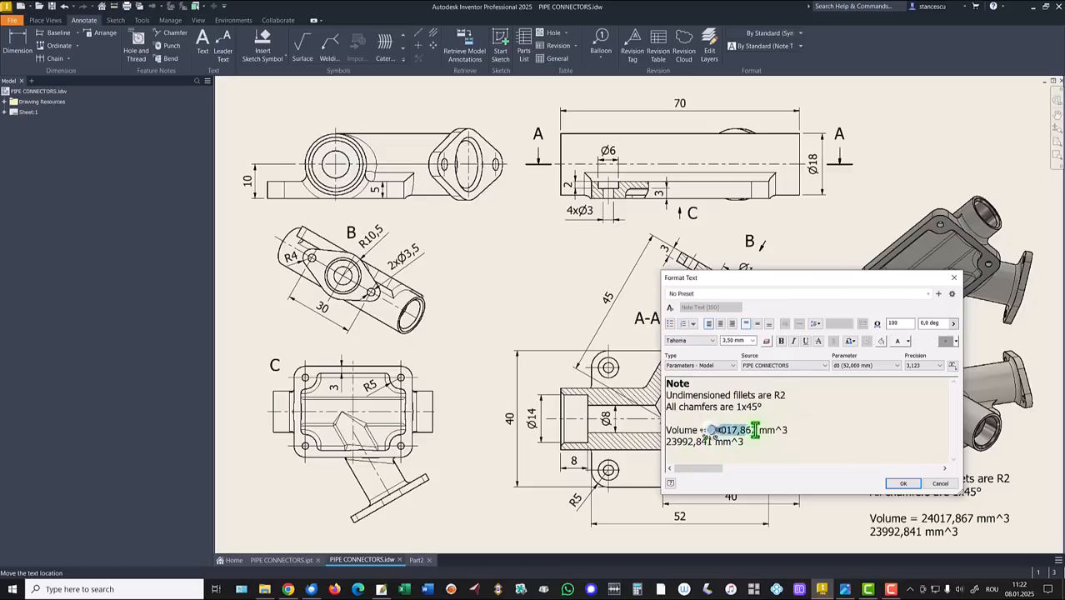
{"action": "left_click_drag", "start_coordinate": [755, 430], "coordinate": [797, 432]}
{"action": "key", "text": "Delete"}
{"action": "key", "text": "Delete"}
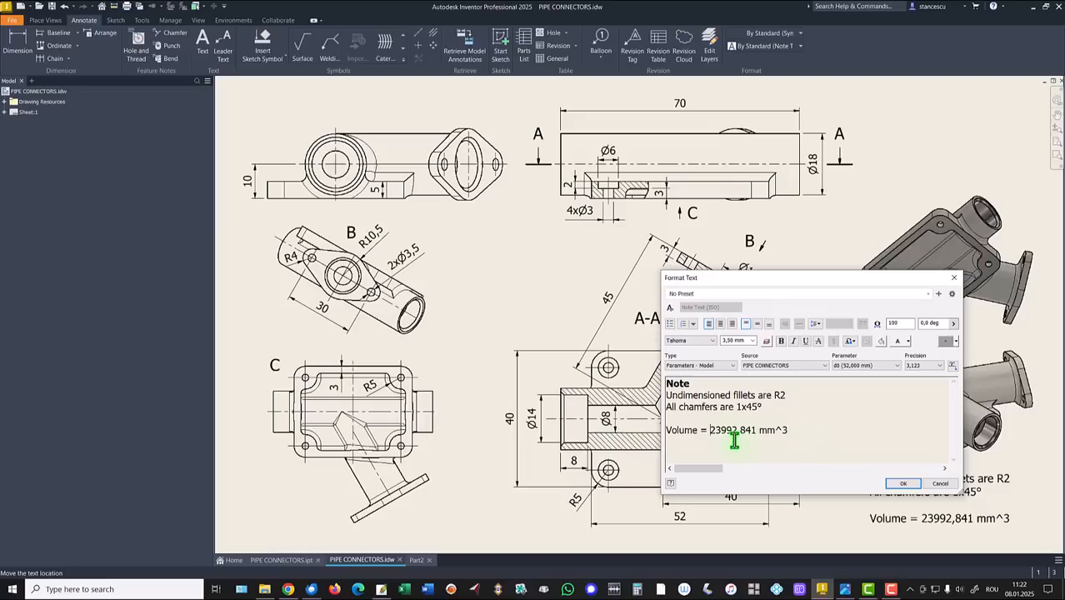
{"action": "left_click", "coordinate": [903, 489]}
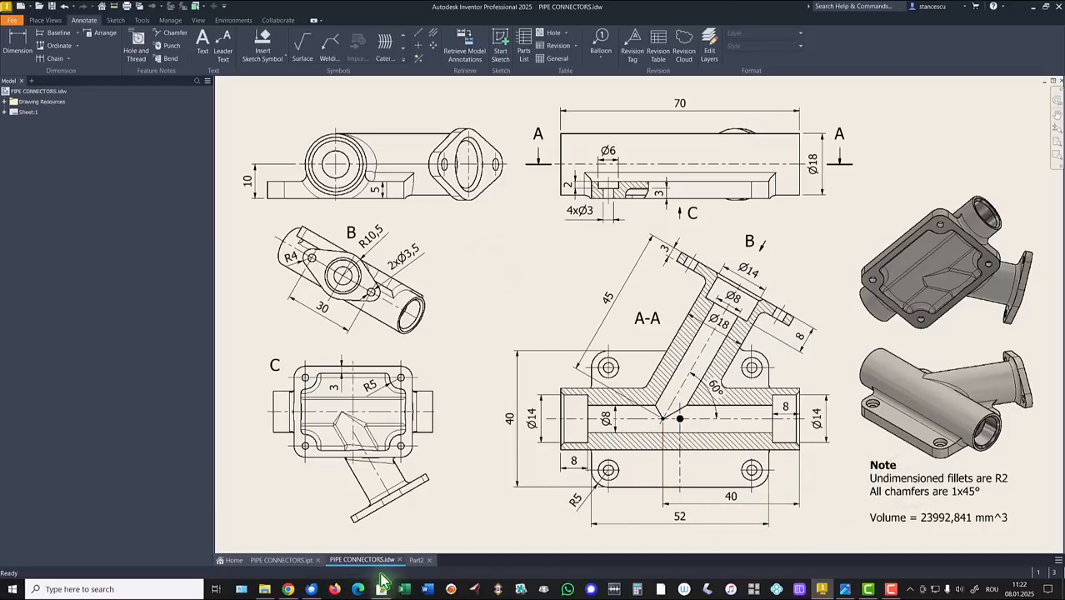
Step: Give Part2 the Steel, Cast material and the Steel - Cast appearance
{"action": "left_click", "coordinate": [416, 560]}
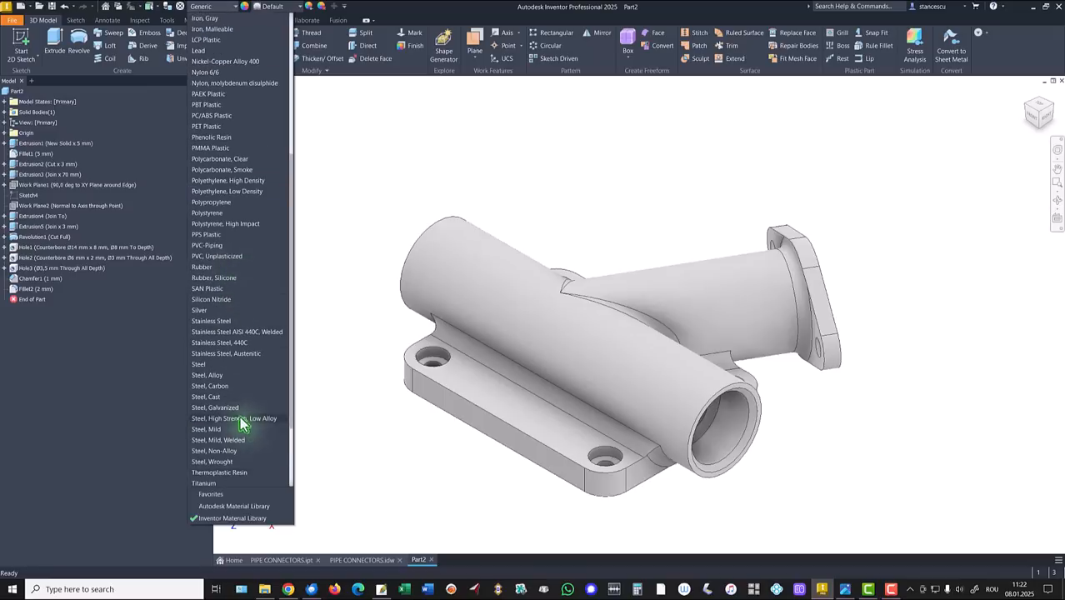
{"action": "left_click", "coordinate": [214, 398]}
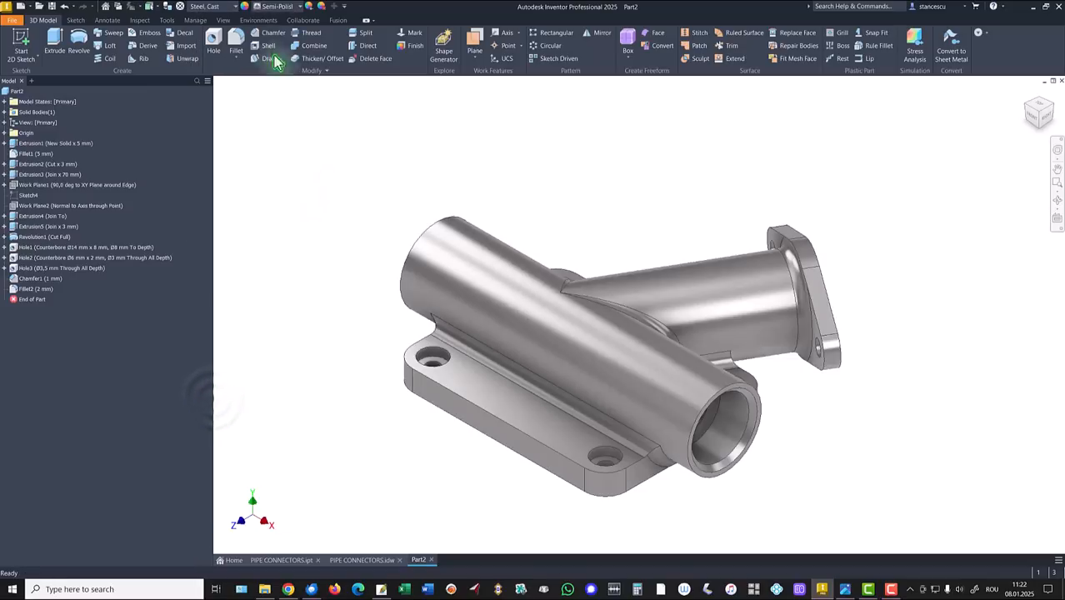
{"action": "left_click", "coordinate": [278, 8]}
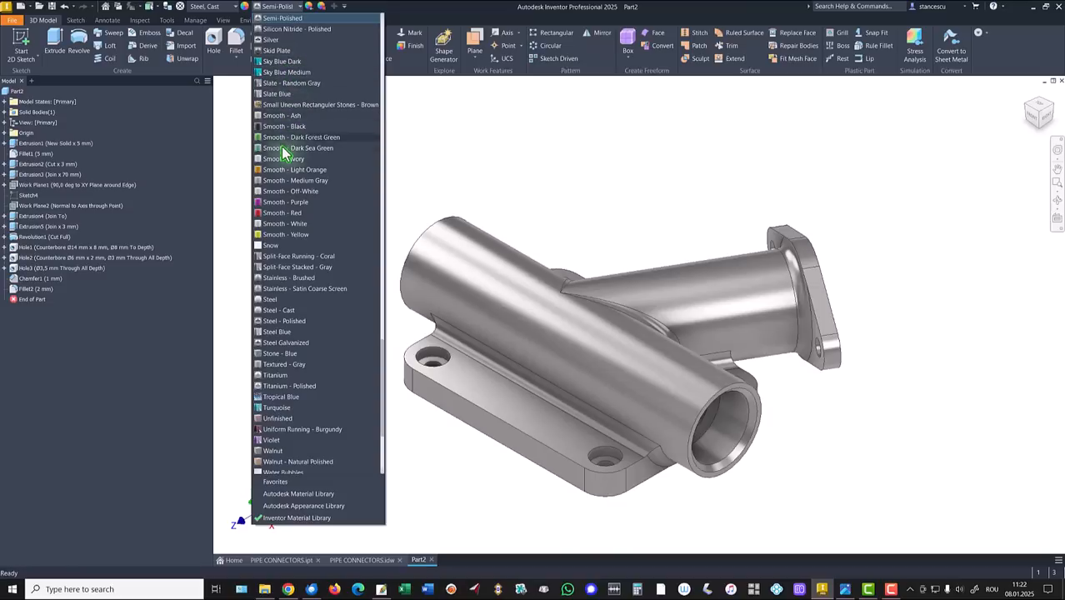
{"action": "left_click", "coordinate": [283, 310]}
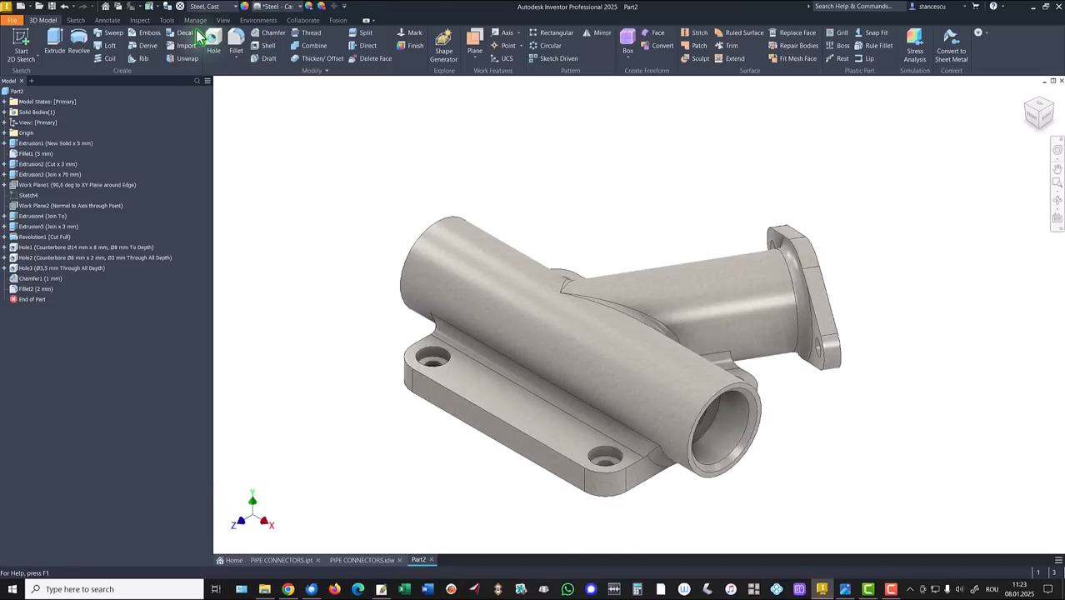
Step: Display Part2 in the Realistic visual style with the Default Lights lighting style
{"action": "left_click", "coordinate": [223, 20]}
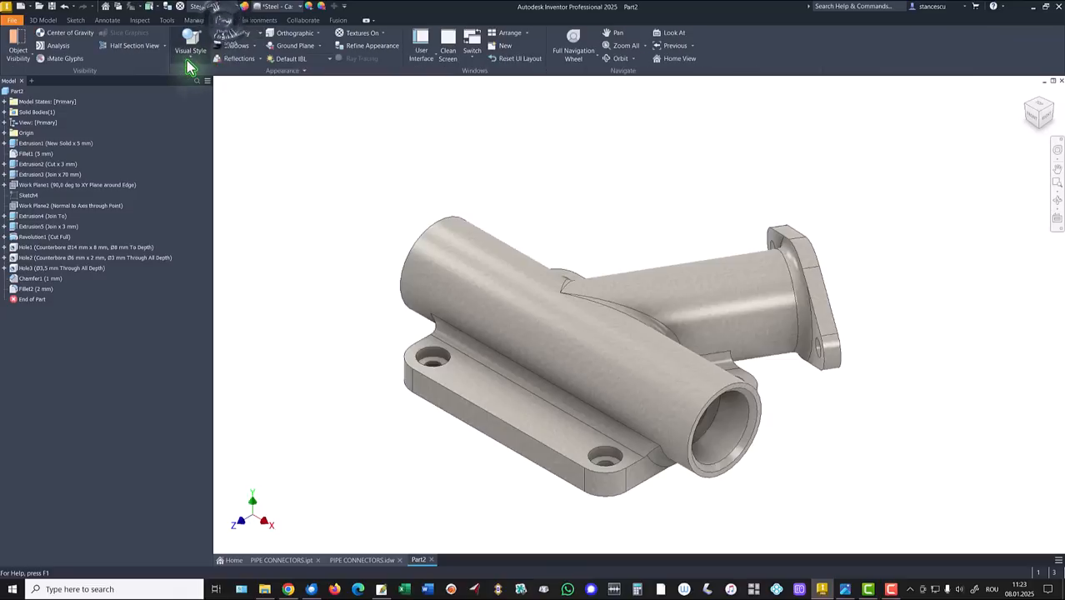
{"action": "left_click", "coordinate": [189, 57]}
{"action": "left_click", "coordinate": [197, 75]}
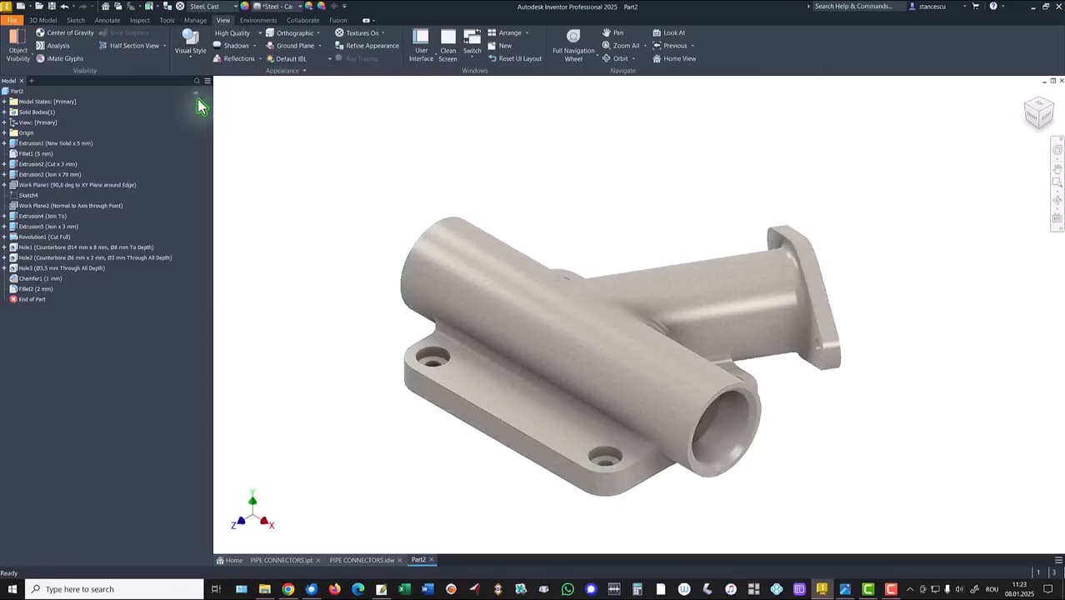
{"action": "left_click", "coordinate": [300, 60]}
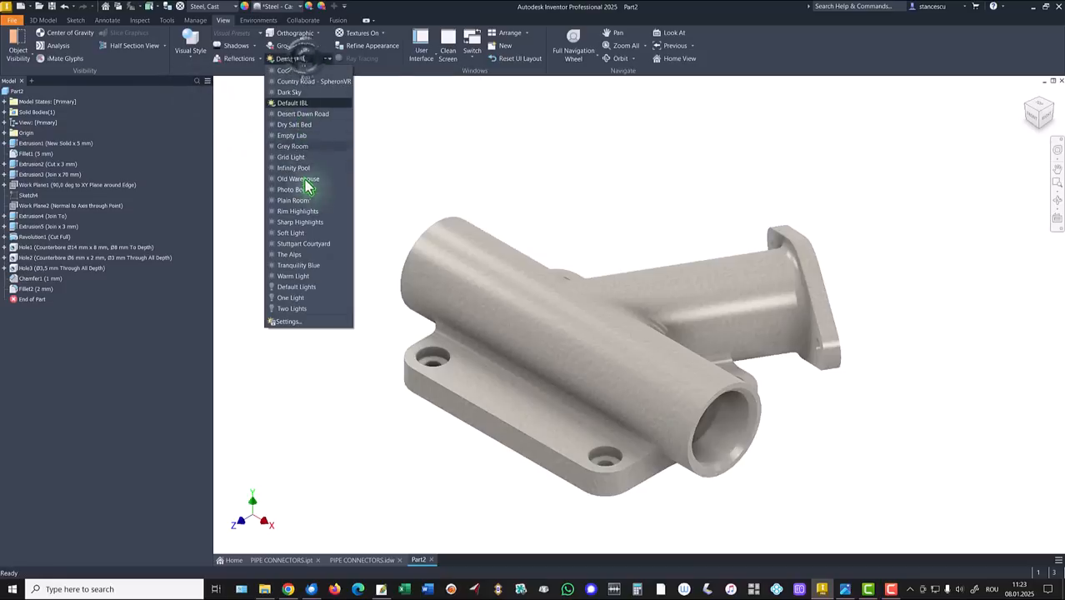
{"action": "left_click", "coordinate": [299, 287]}
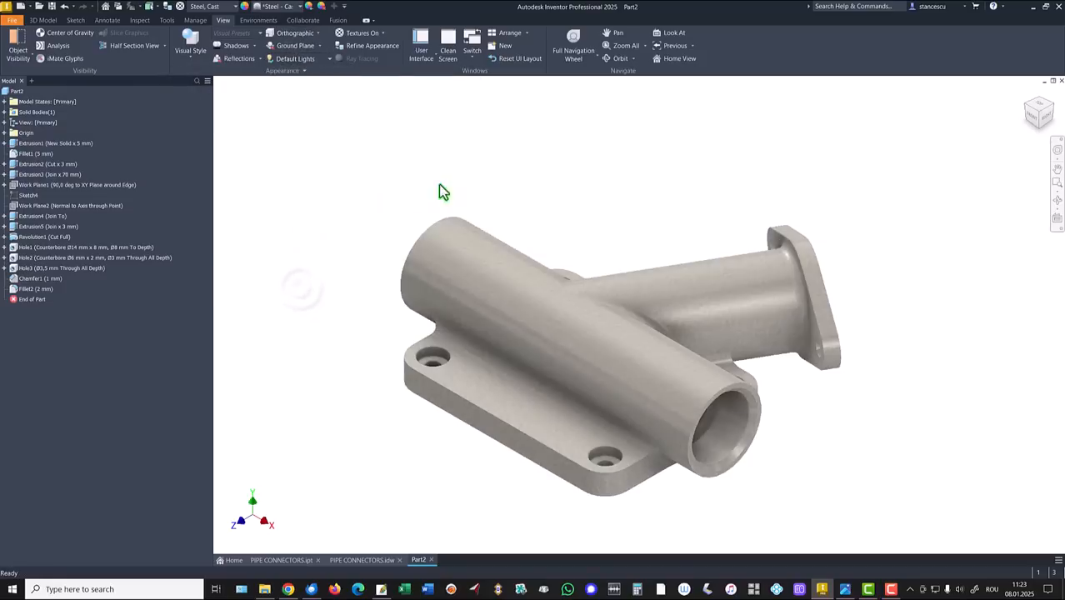
Step: Select the pipe bore's inner face plus the side flange's bore and front faces
{"action": "scroll", "coordinate": [817, 442], "scroll_direction": "down", "scroll_amount": 3}
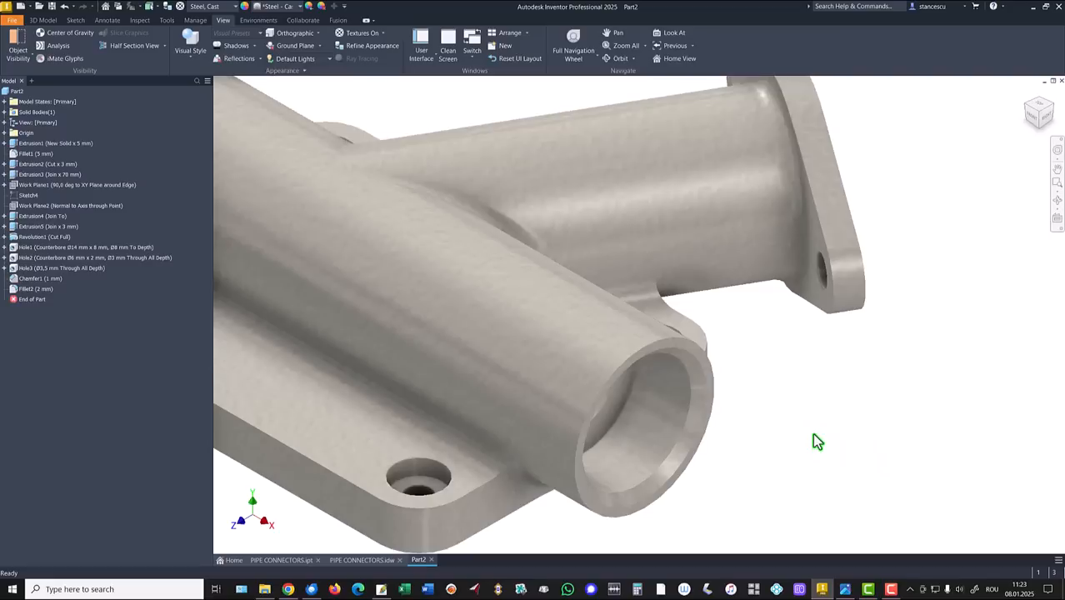
{"action": "left_click", "coordinate": [654, 434]}
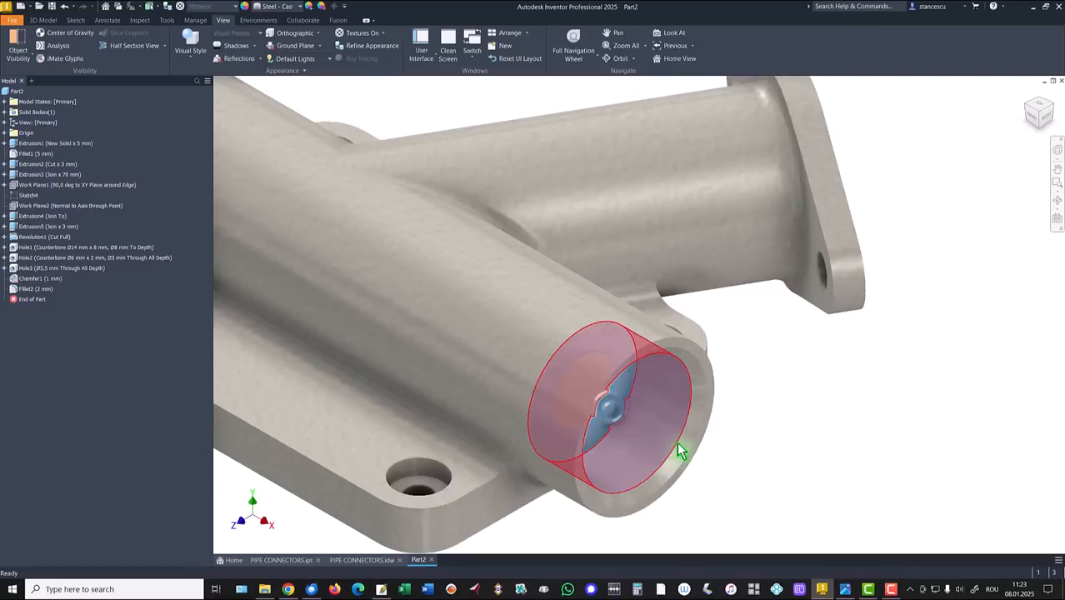
{"action": "middle_click_drag", "start_coordinate": [881, 397], "coordinate": [932, 384], "text": "shift"}
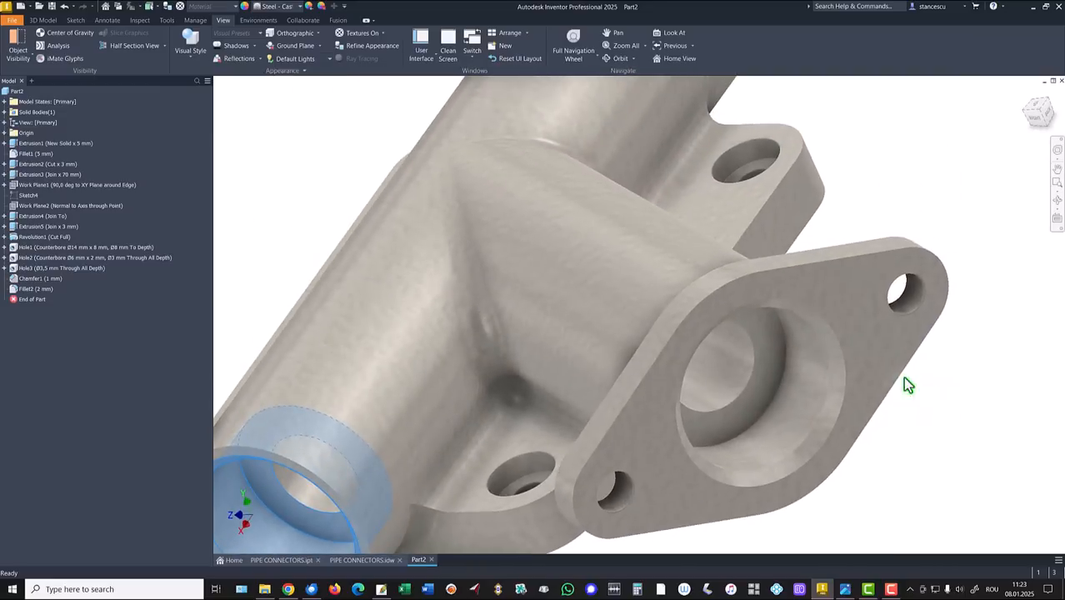
{"action": "left_click", "coordinate": [778, 358], "text": "ctrl"}
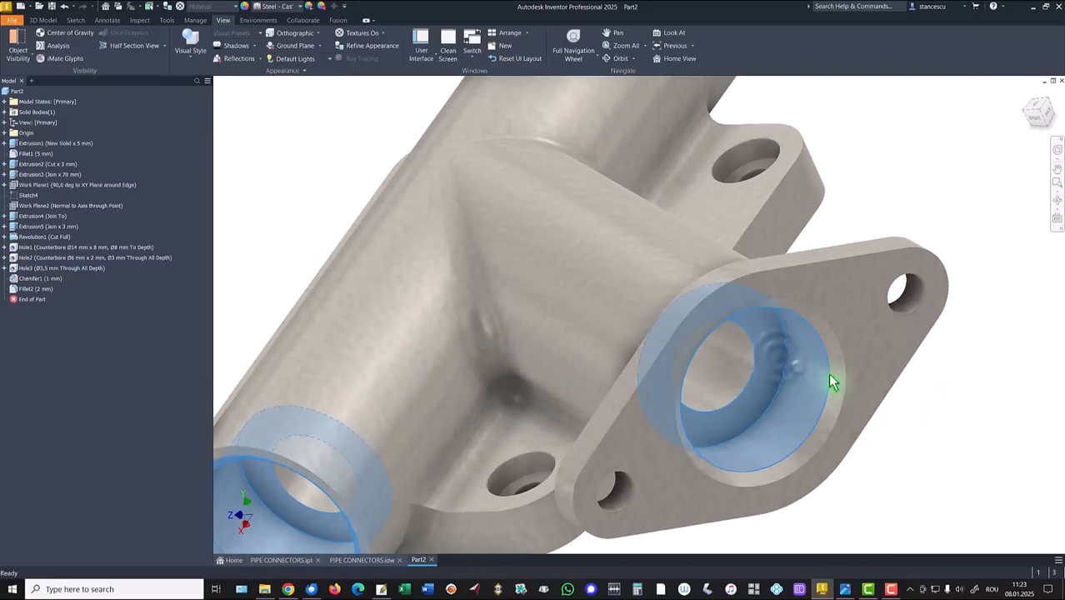
{"action": "left_click", "coordinate": [871, 345], "text": "ctrl"}
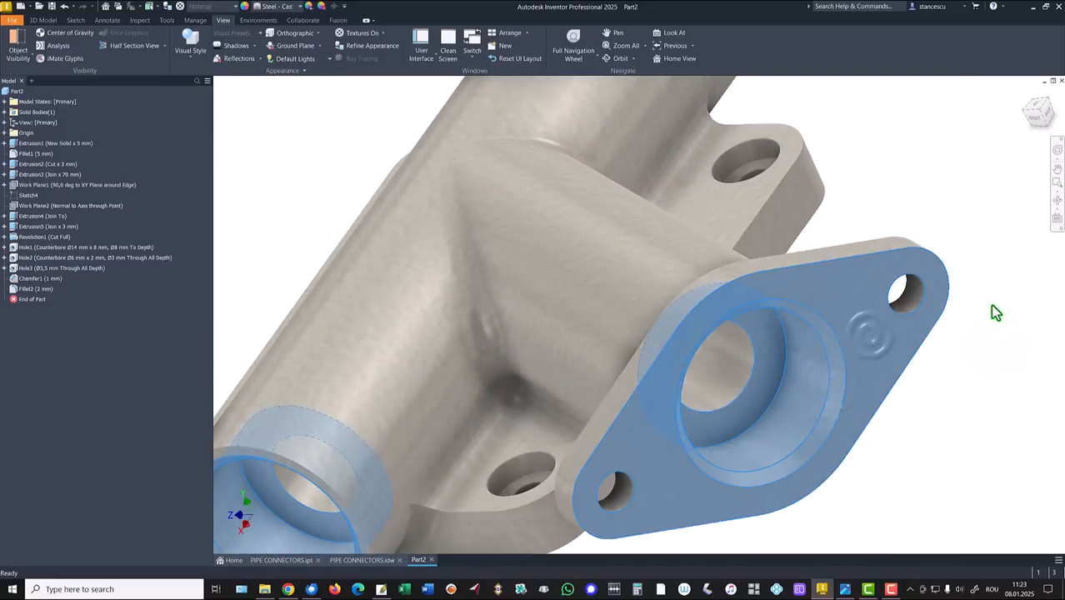
Step: Add the pipe-end bore, both end-face rings and the rectangular opening's face to the selection
{"action": "middle_click_drag", "start_coordinate": [990, 303], "coordinate": [927, 331], "text": "shift"}
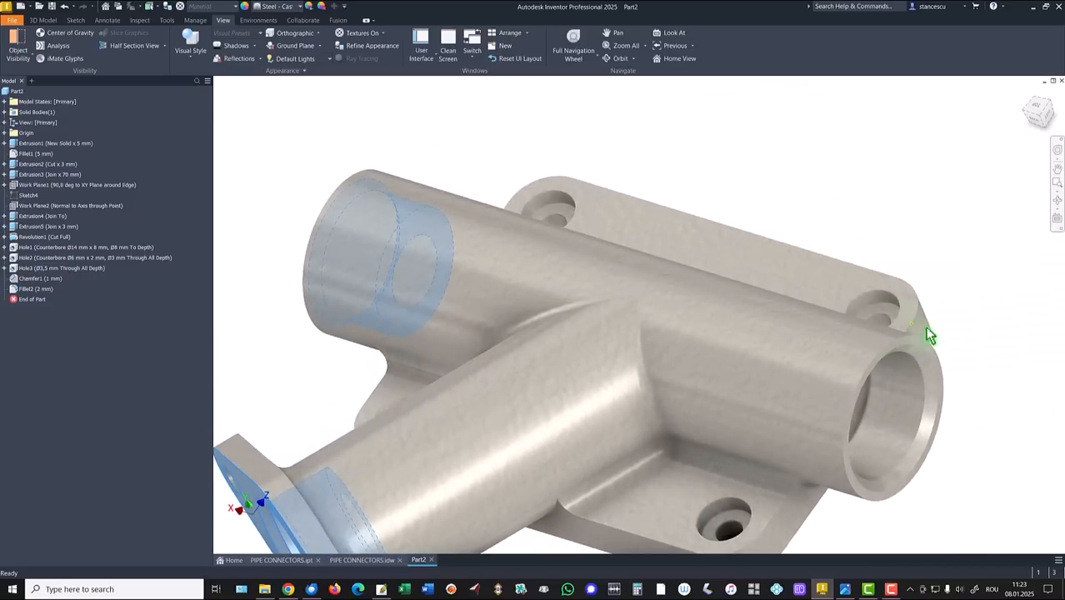
{"action": "left_click", "coordinate": [905, 405], "text": "ctrl"}
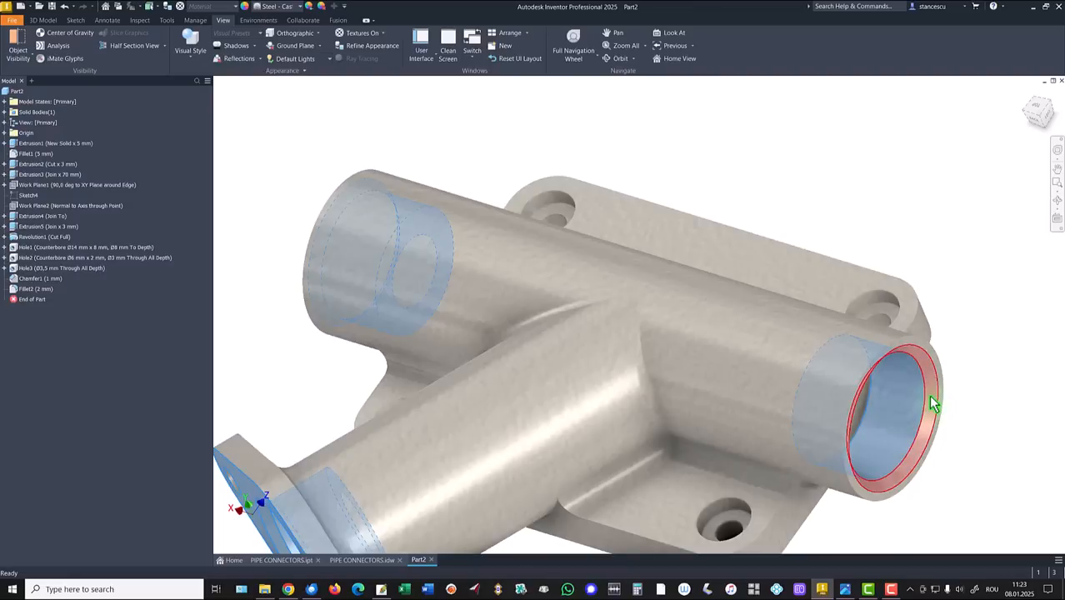
{"action": "left_click", "coordinate": [934, 402], "text": "ctrl"}
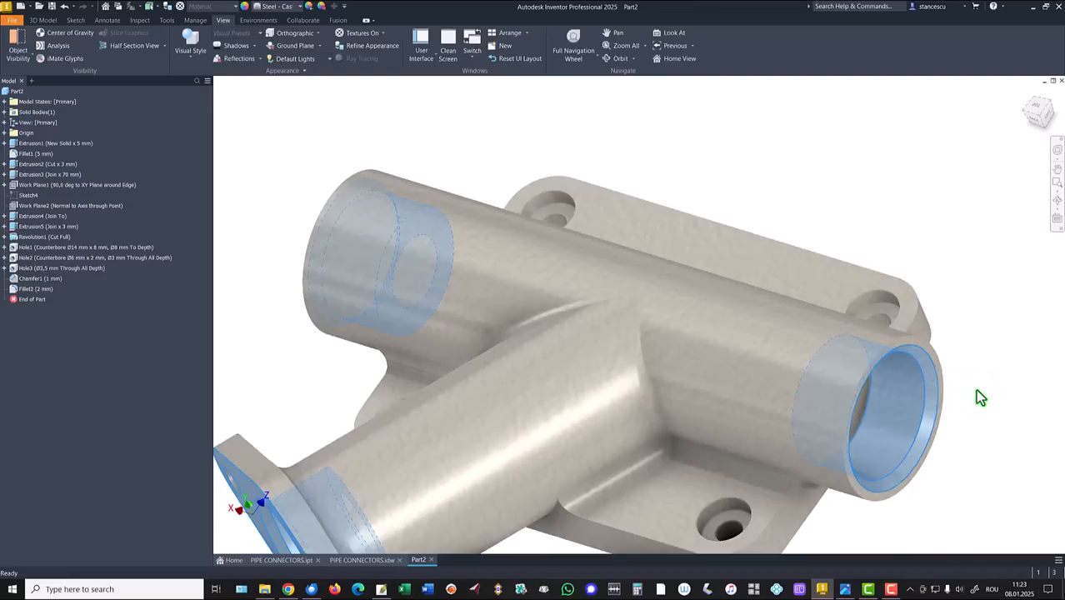
{"action": "middle_click_drag", "start_coordinate": [975, 389], "coordinate": [952, 403], "text": "shift"}
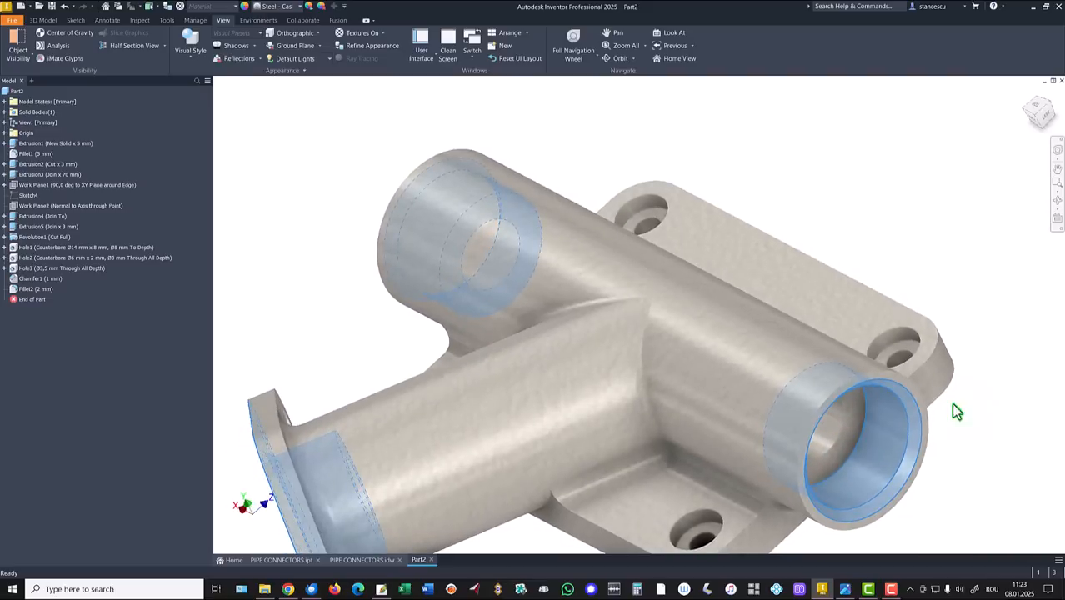
{"action": "left_click", "coordinate": [847, 454], "text": "ctrl"}
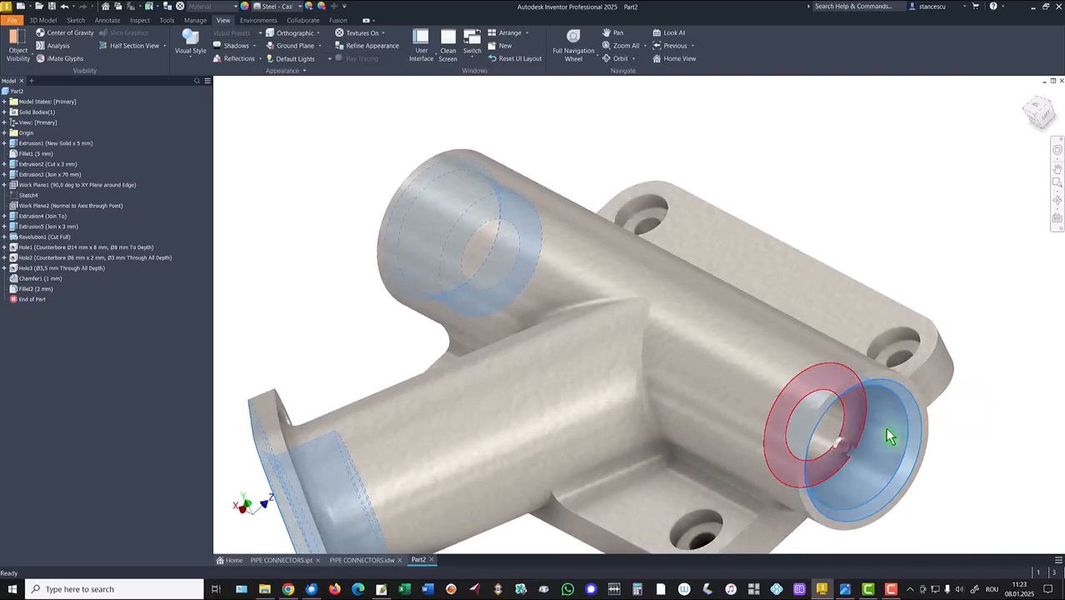
{"action": "middle_click_drag", "start_coordinate": [974, 383], "coordinate": [974, 379], "text": "shift"}
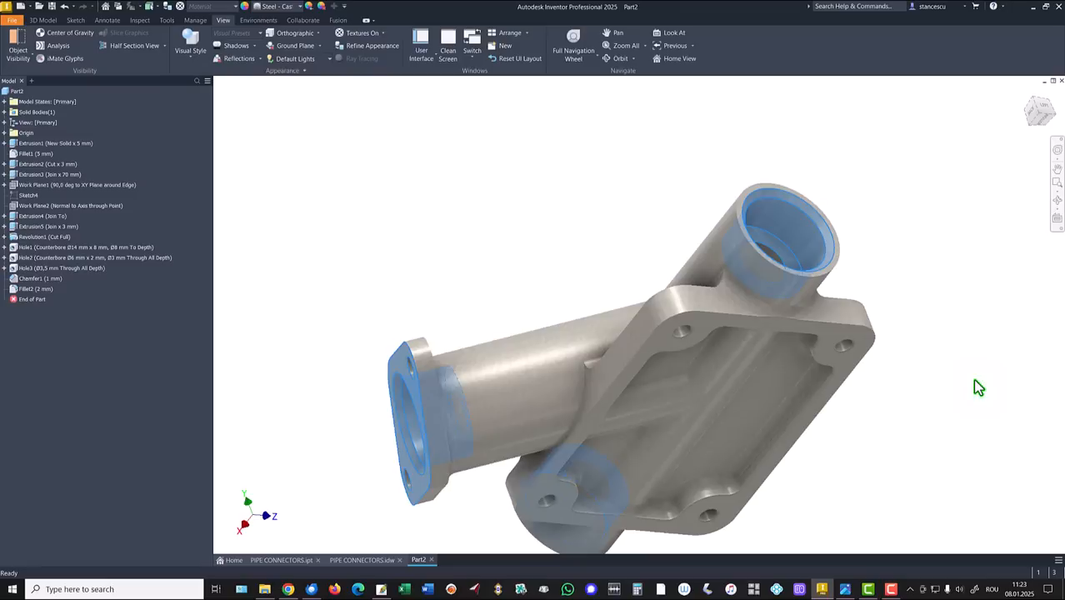
{"action": "left_click", "coordinate": [661, 346], "text": "ctrl"}
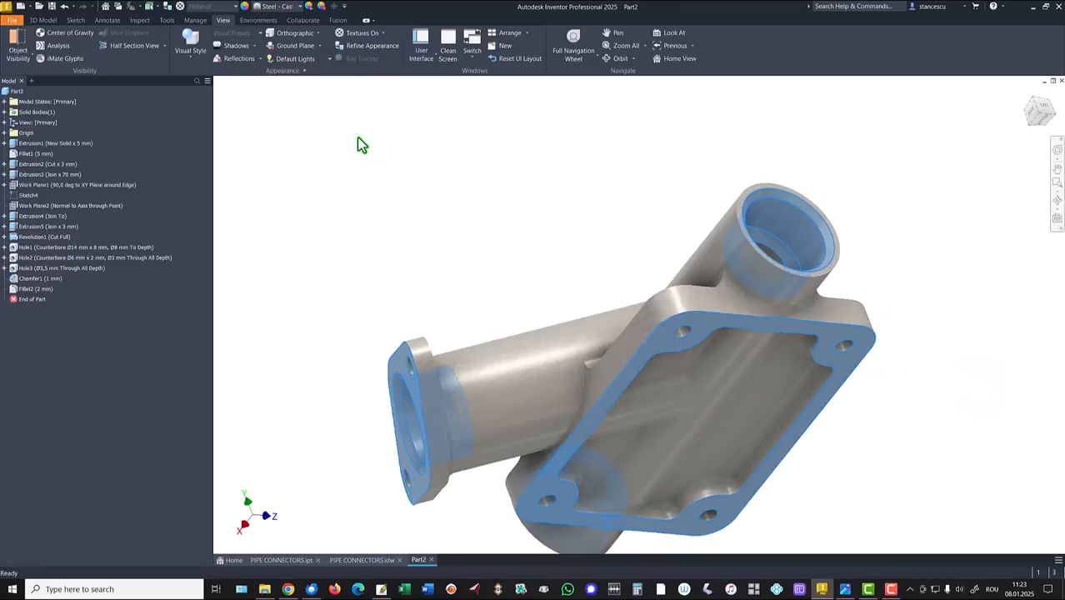
Step: Apply Steel - Polished to the selected faces and return to the home view
{"action": "left_click", "coordinate": [272, 10]}
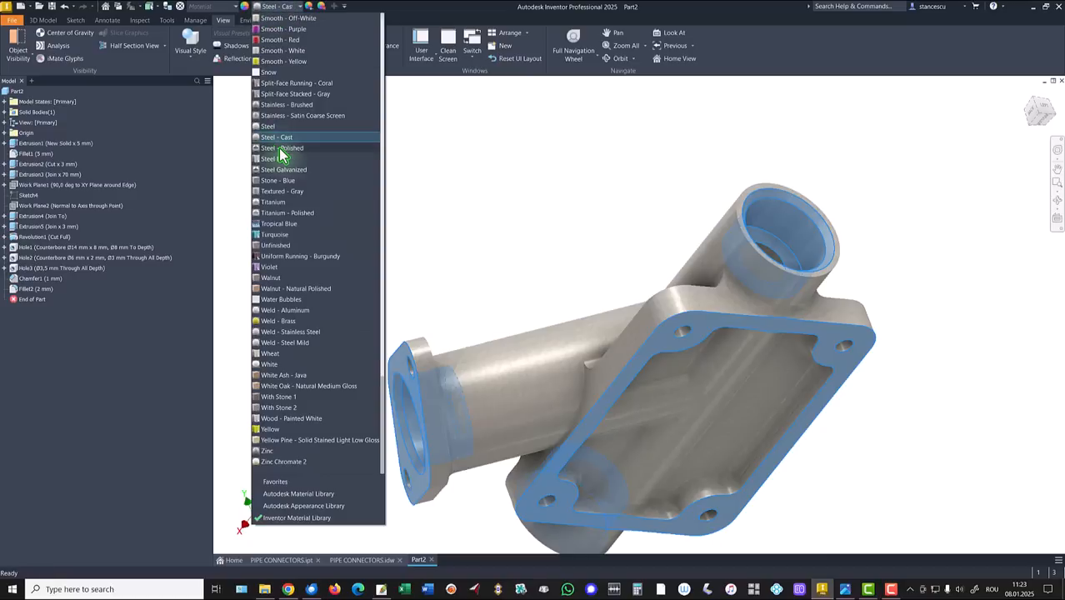
{"action": "left_click", "coordinate": [281, 150]}
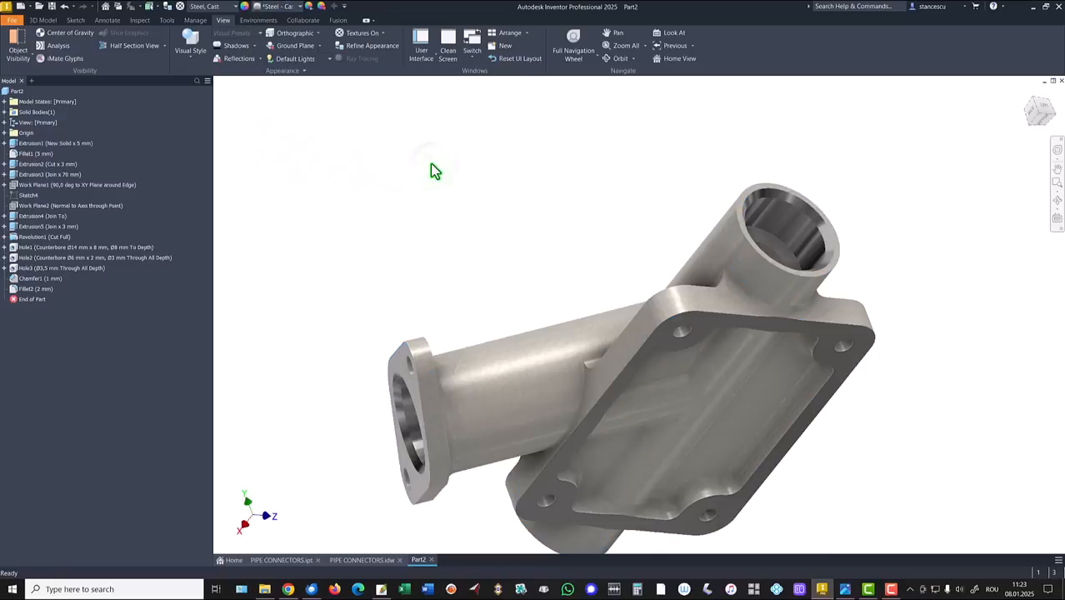
{"action": "key", "text": "F6"}
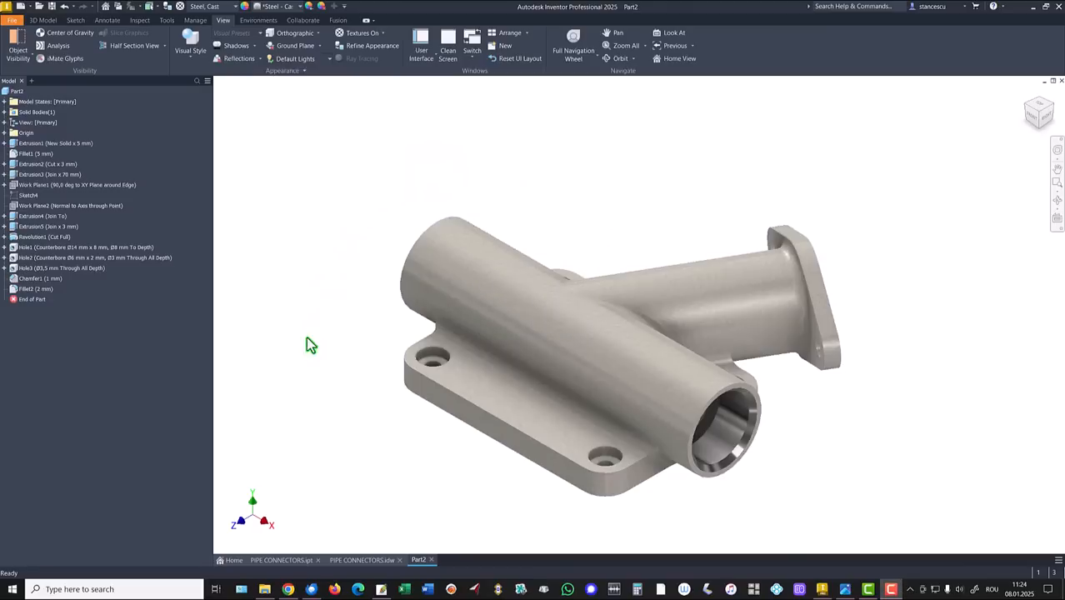